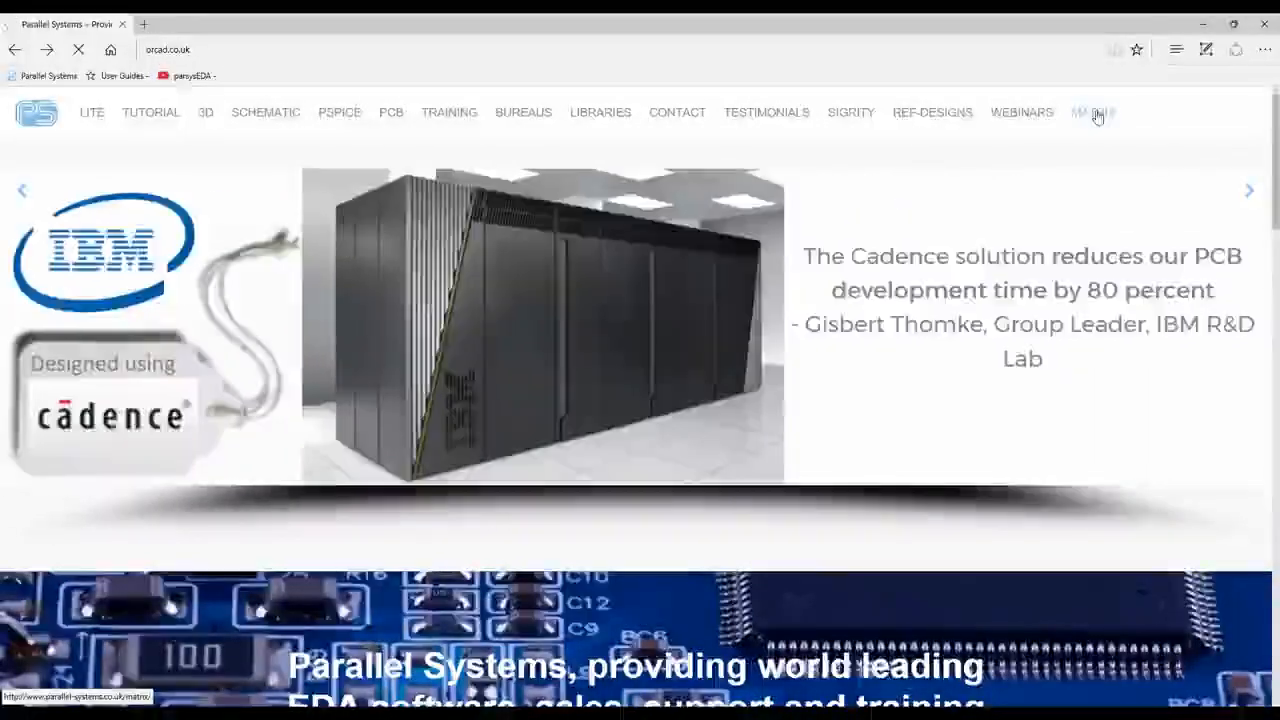
Review the schematic, high-speed and design planning features in the Cadence PCB Suite Configuration Matrix on the Parallel Systems site
click(1096, 117)
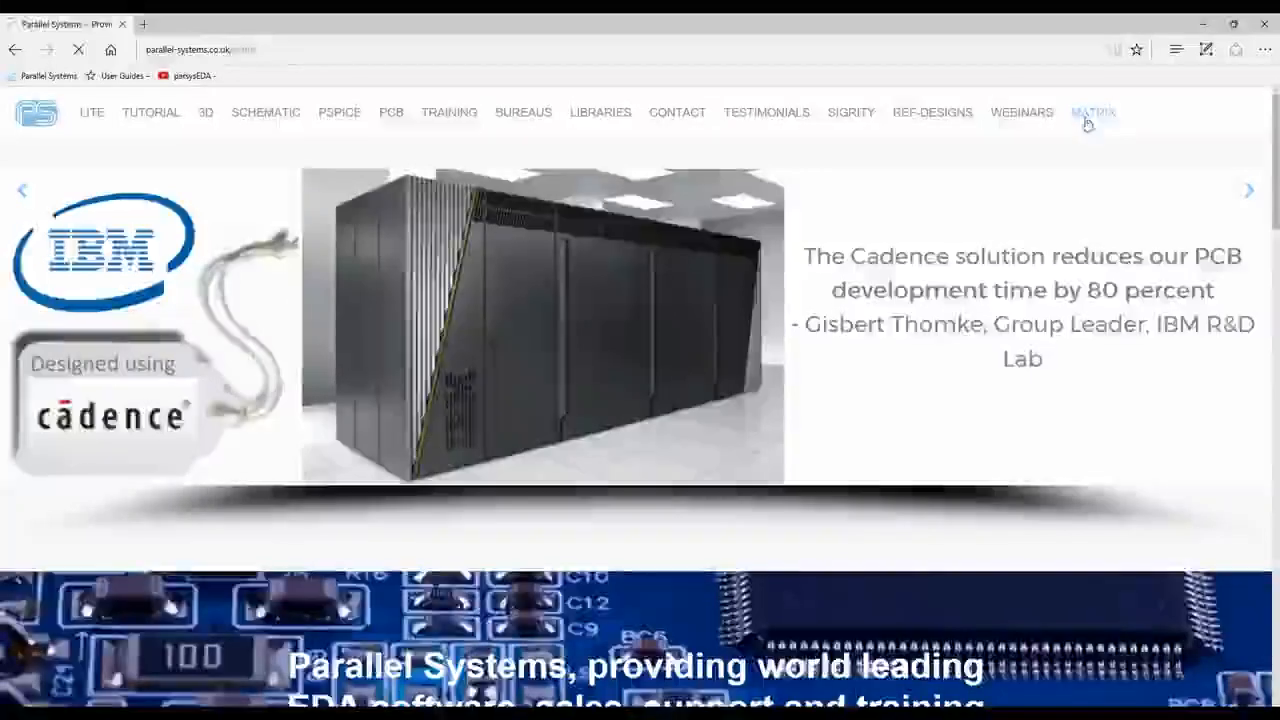
scroll(881, 481, down, 2)
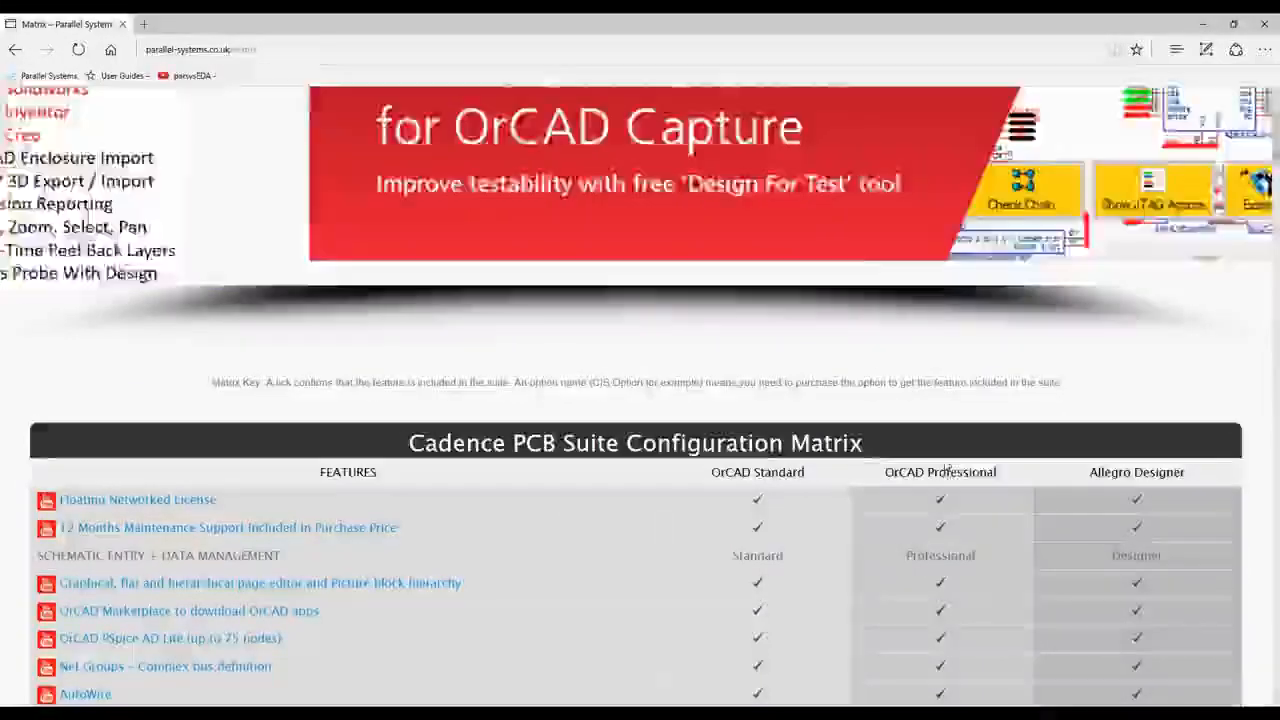
scroll(780, 510, down, 3)
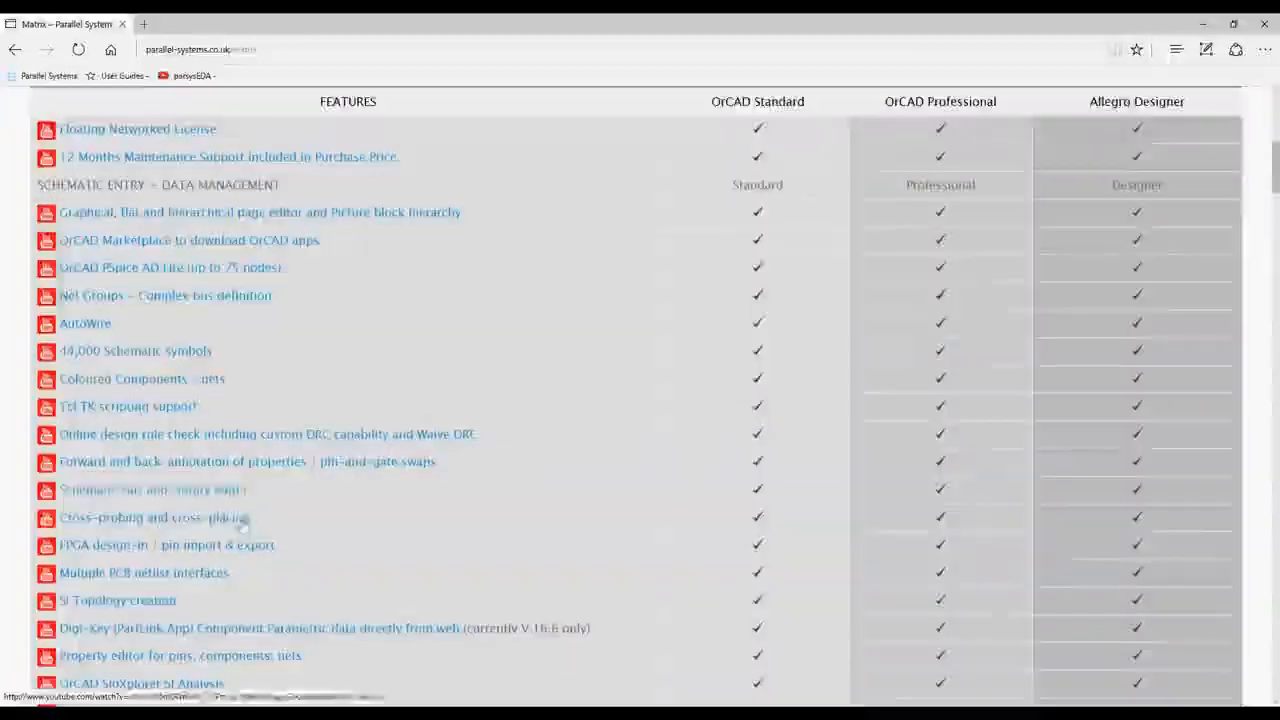
scroll(924, 293, down, 15)
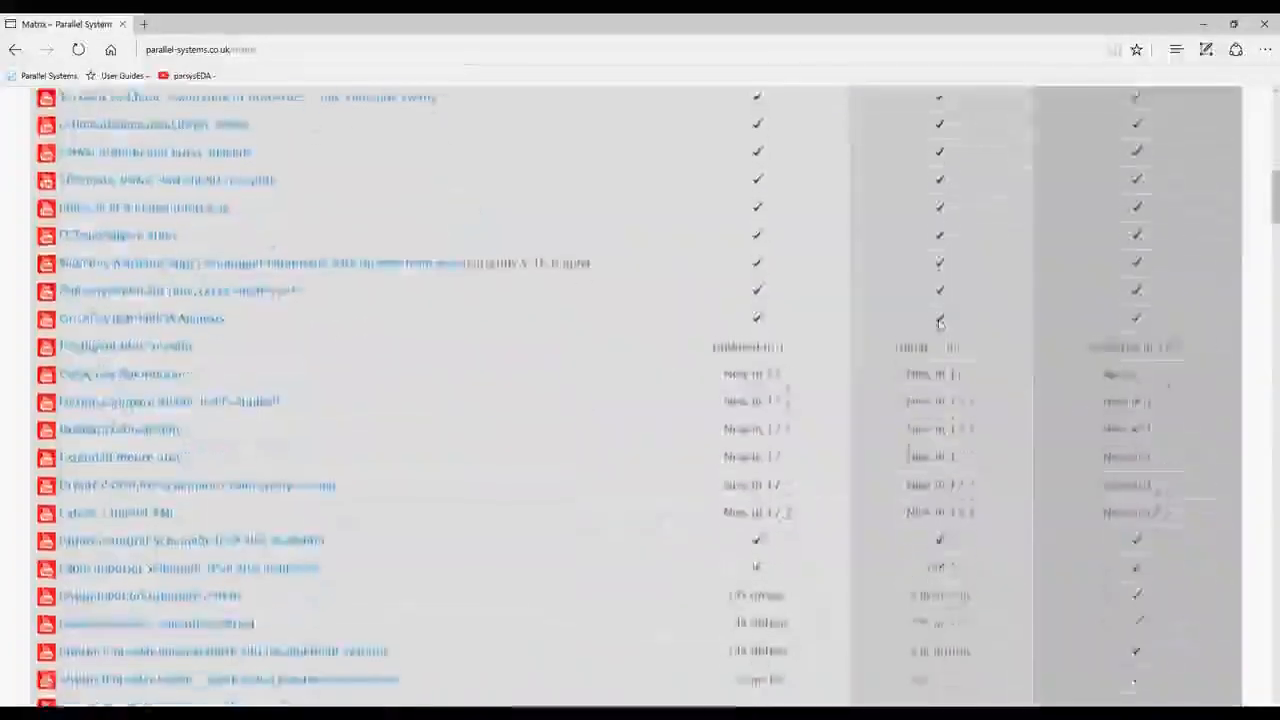
scroll(924, 293, down, 15)
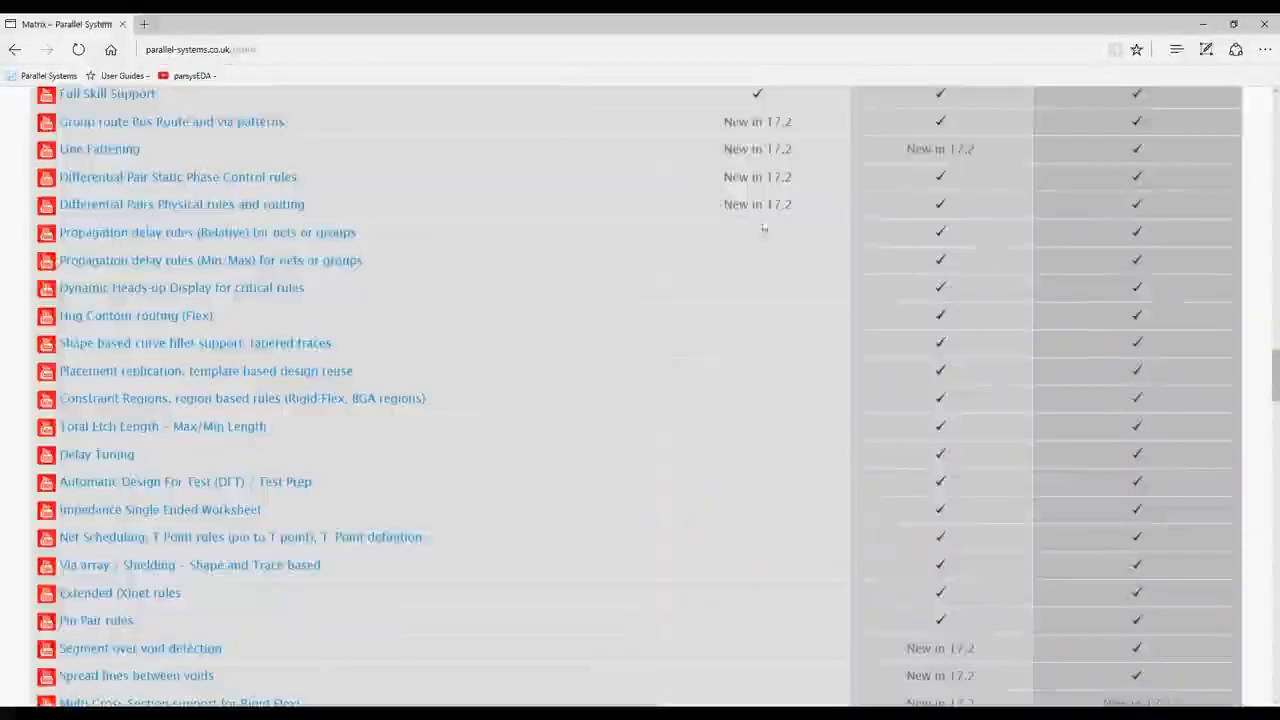
scroll(640, 396, down, 10)
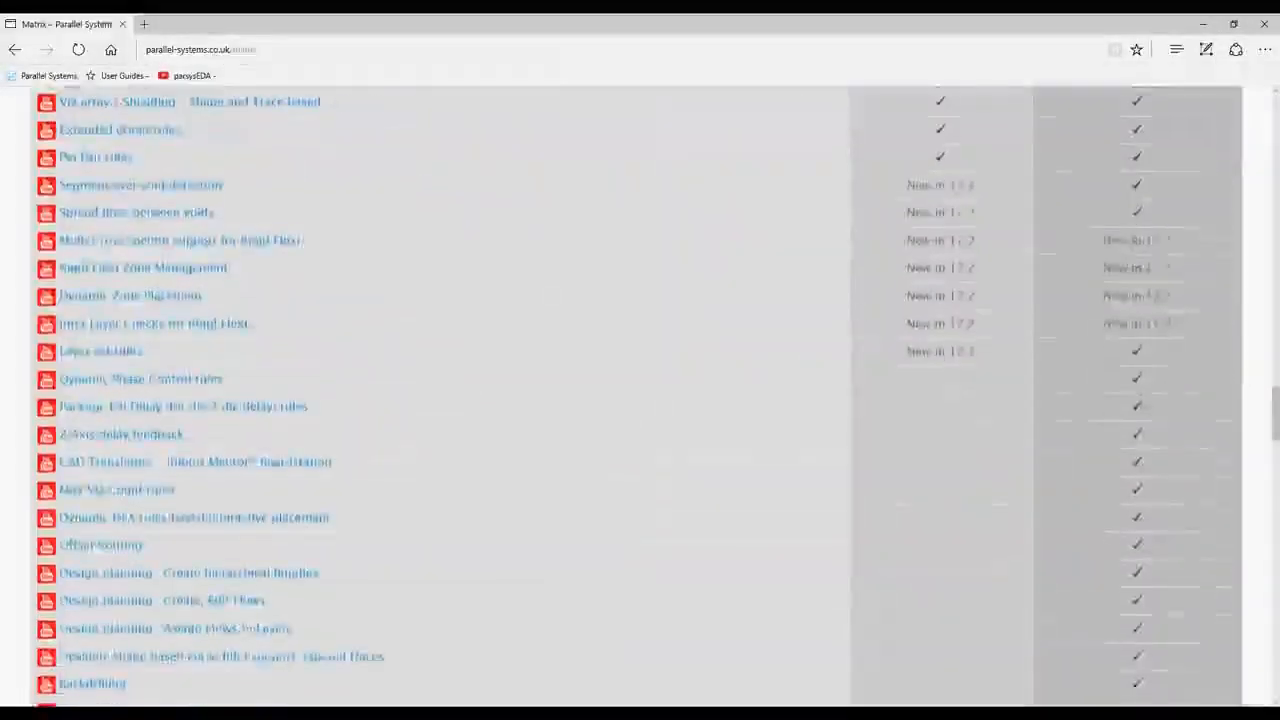
scroll(1138, 284, down, 2)
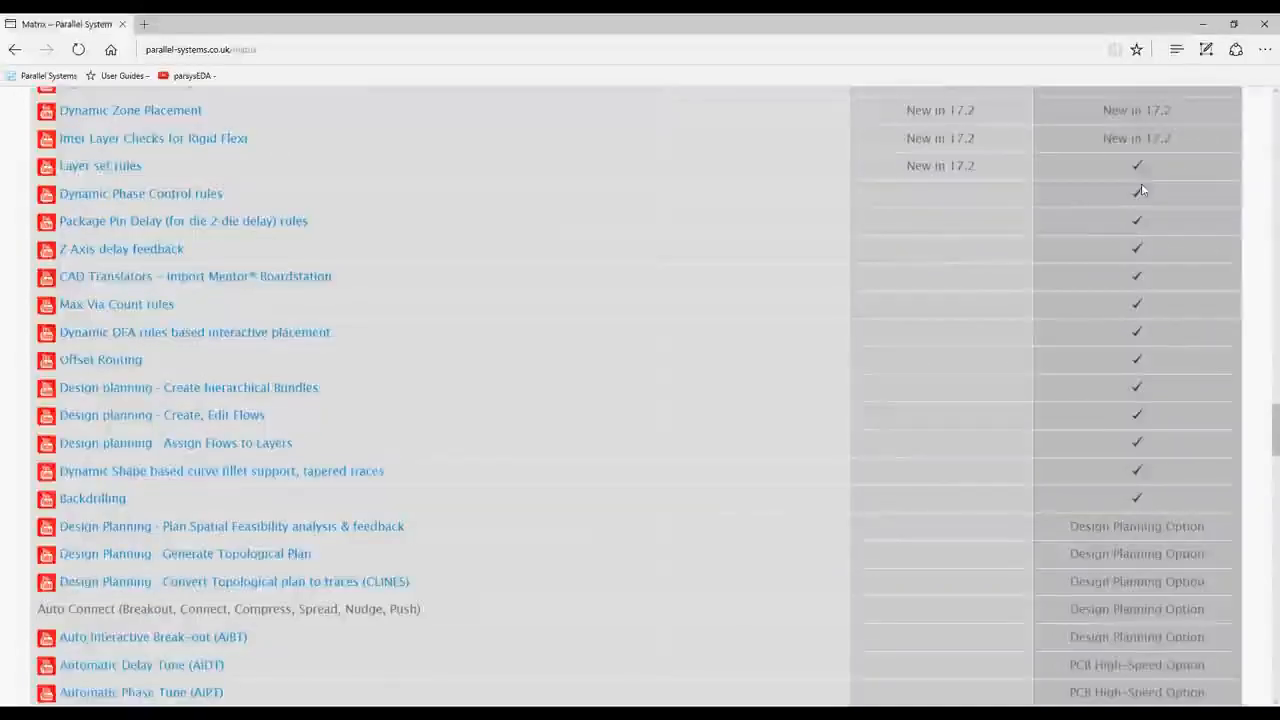
scroll(1135, 505, down, 5)
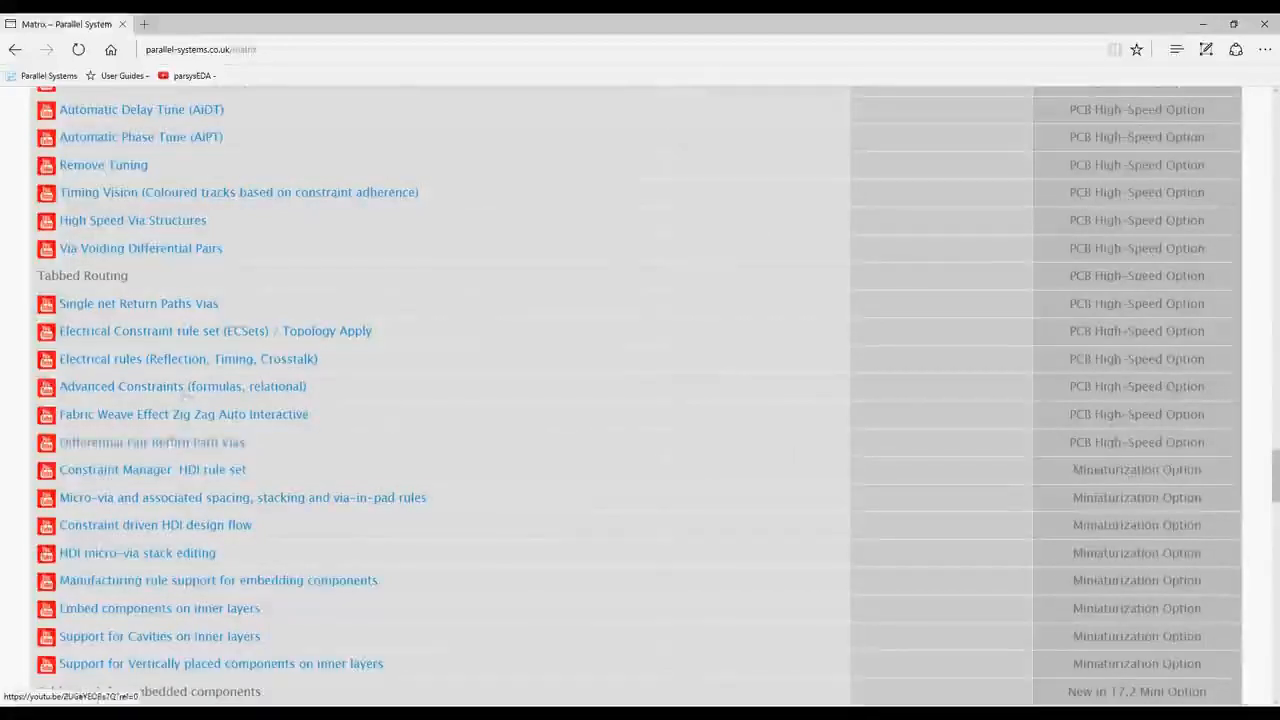
scroll(227, 437, up, 5)
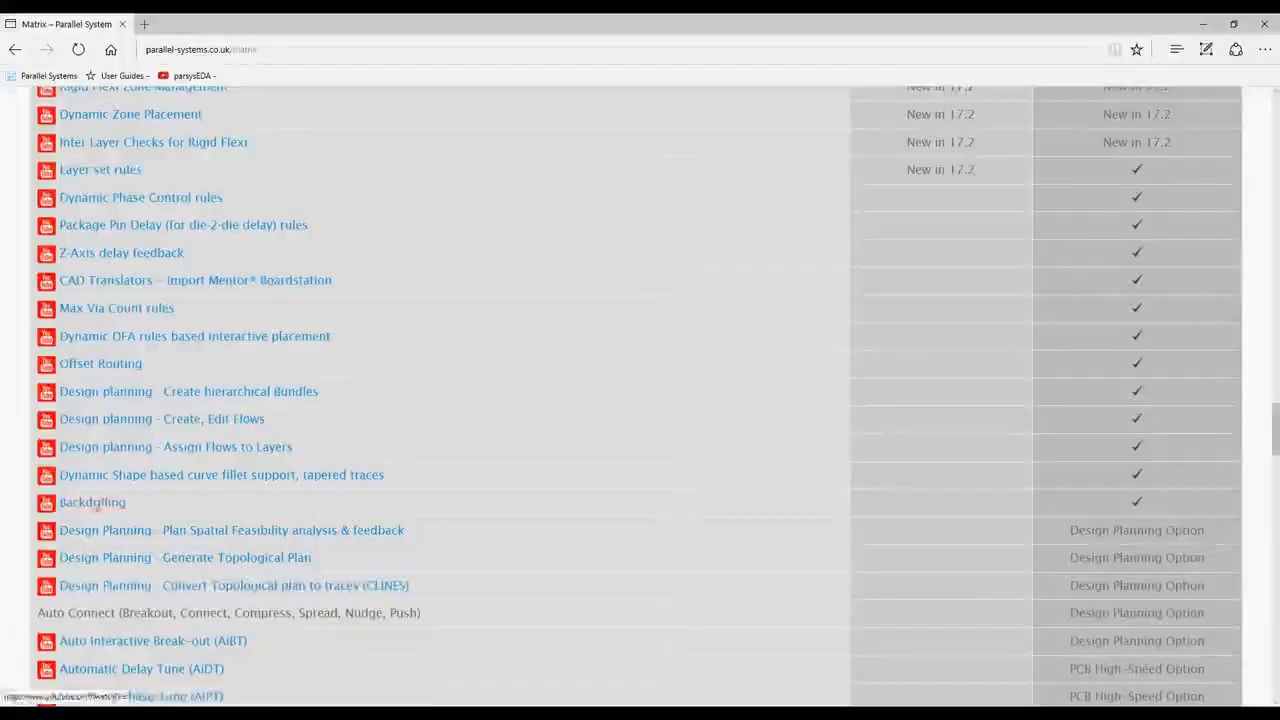
scroll(245, 411, down, 2)
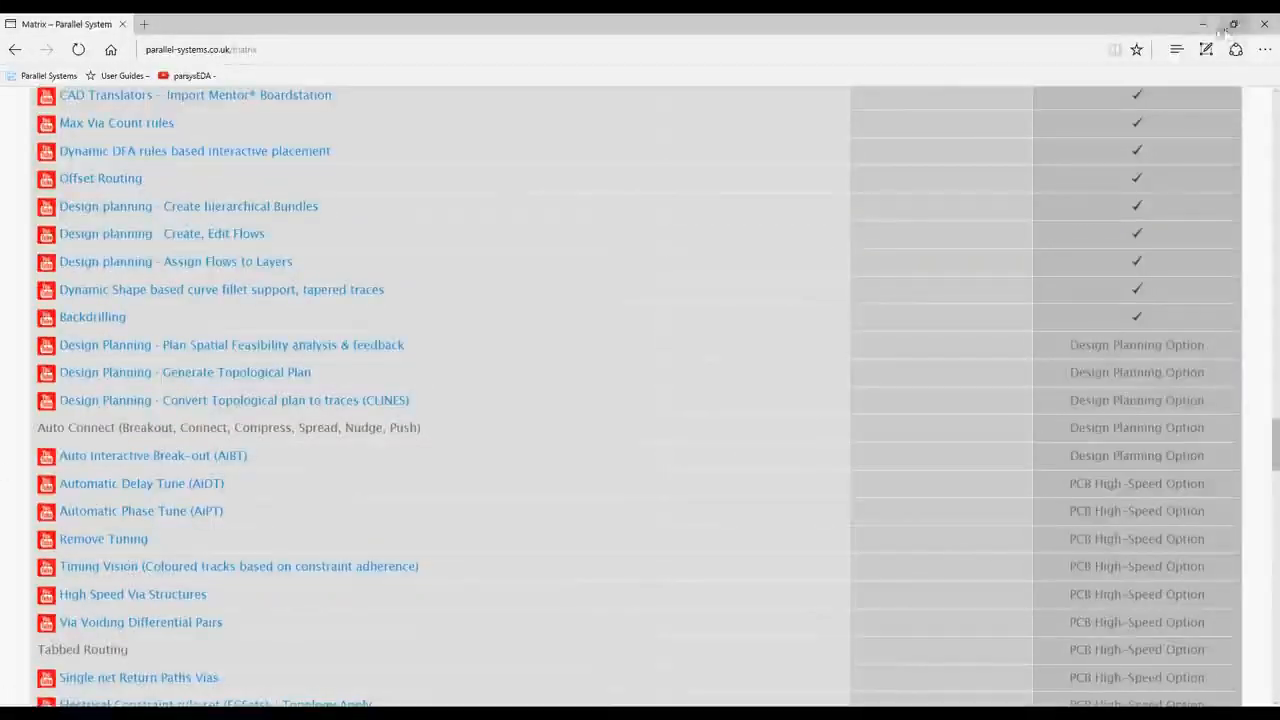
click(1202, 24)
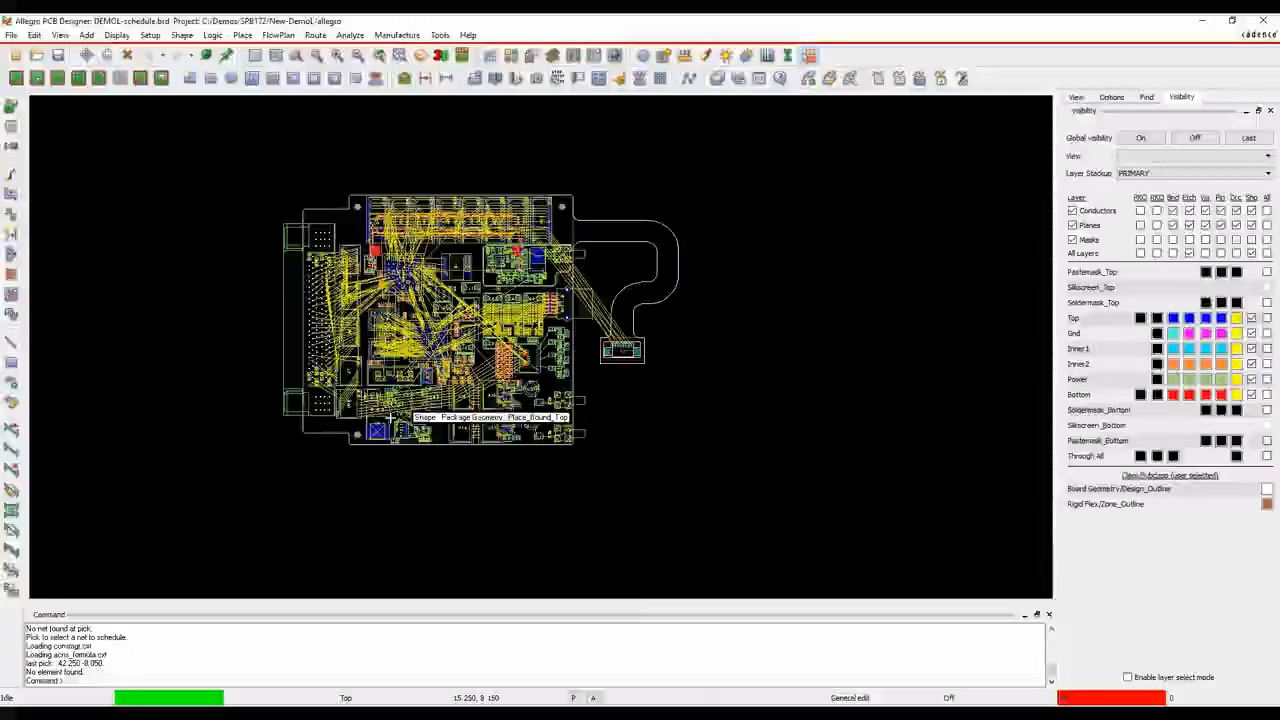
Schedule net VDX0 from its pin on U48 through an inserted T-point, branching to U38, U39 and the resistor network near U22
scroll(441, 403, up, 2)
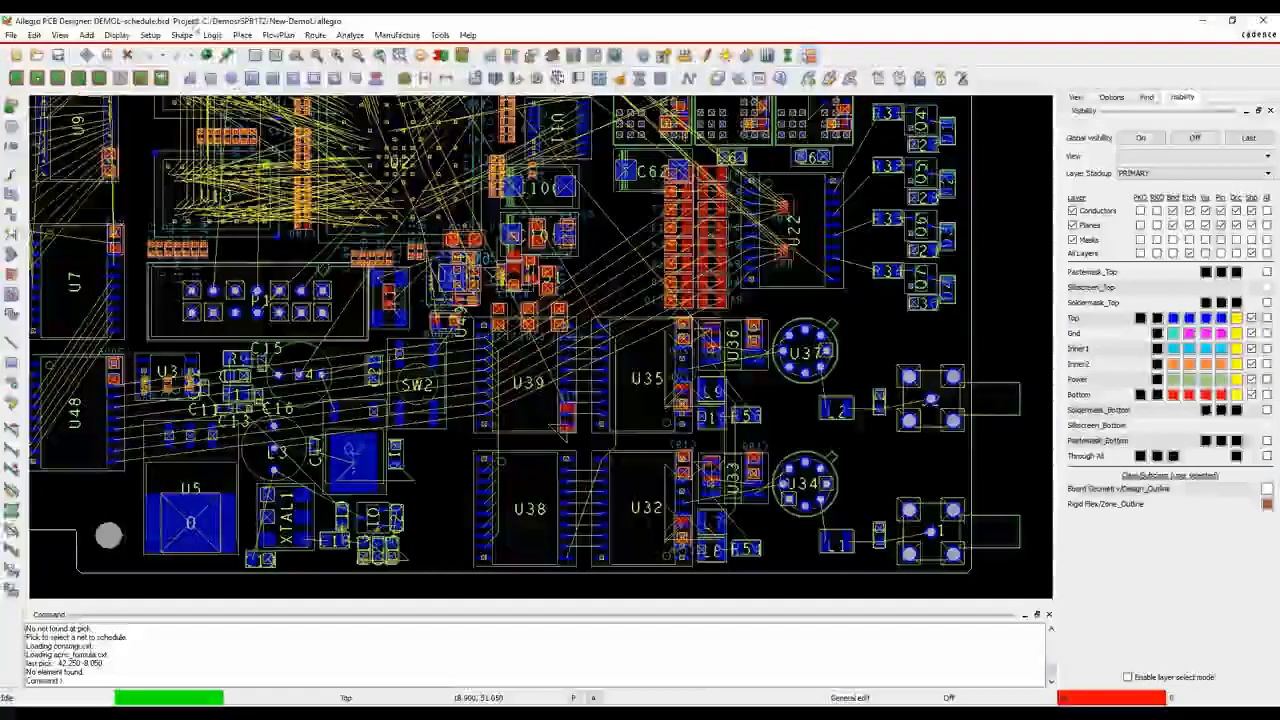
click(213, 35)
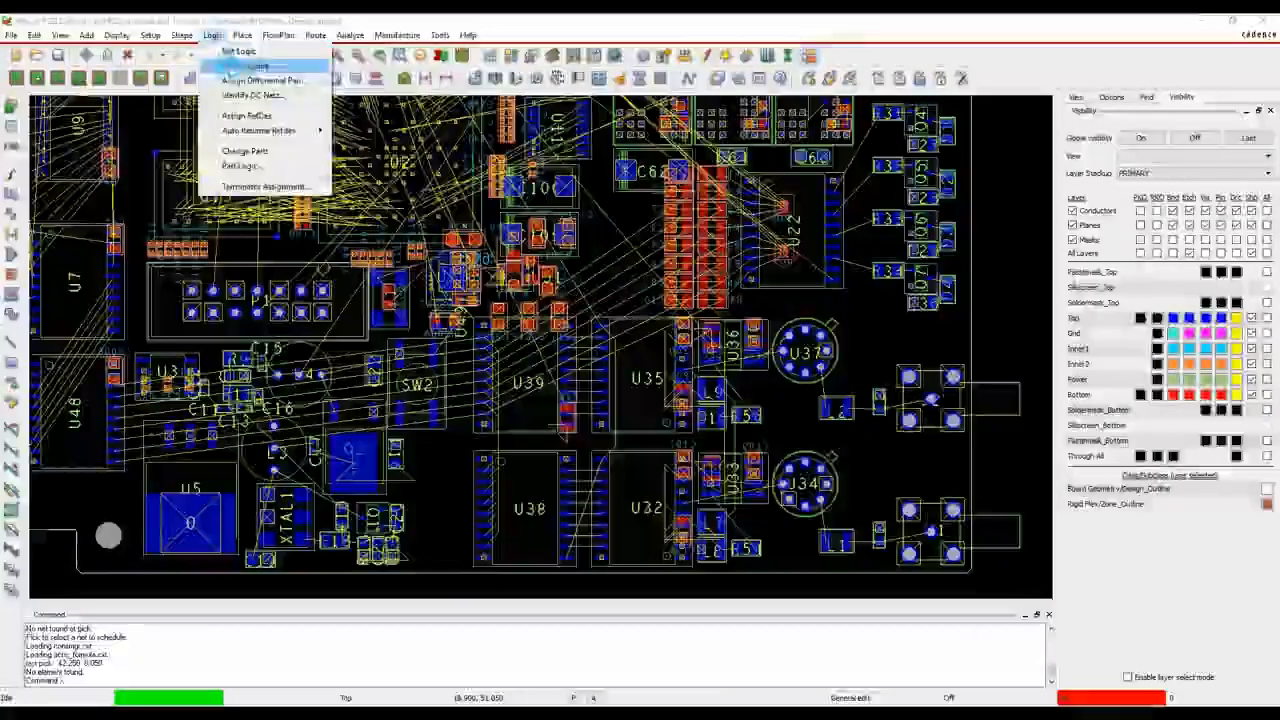
click(240, 65)
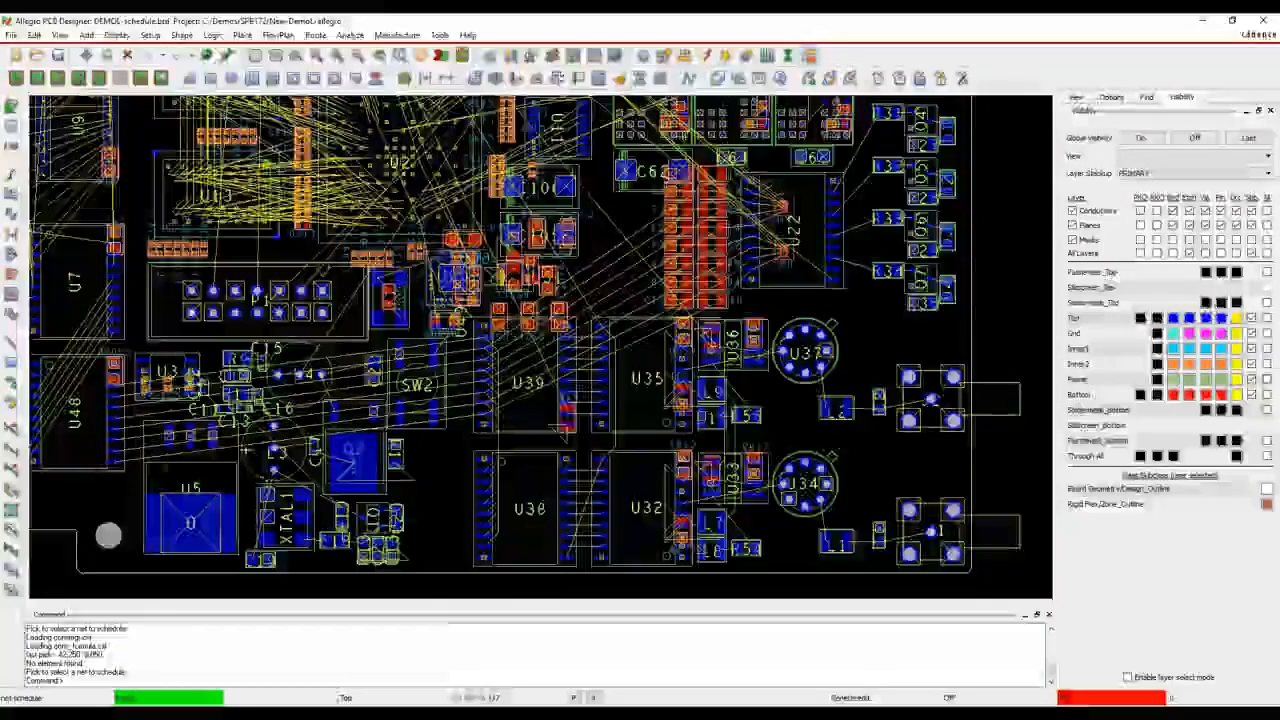
click(116, 459)
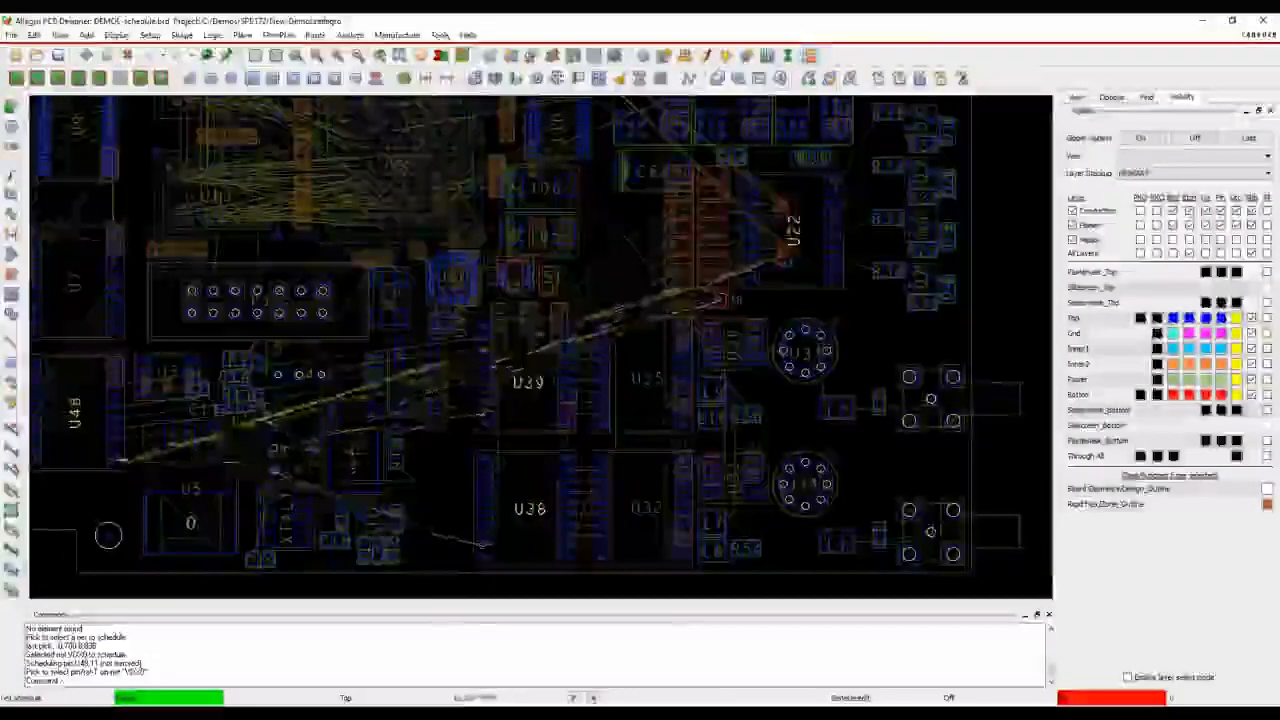
right_click(429, 465)
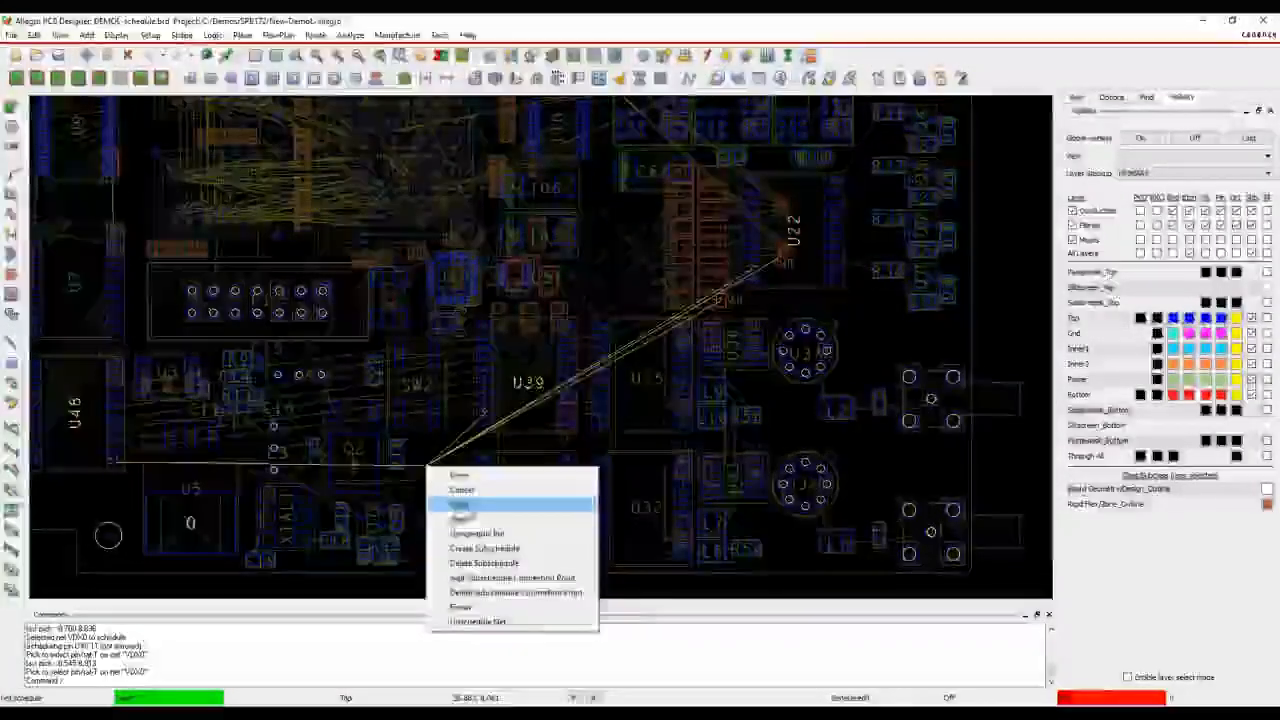
click(471, 506)
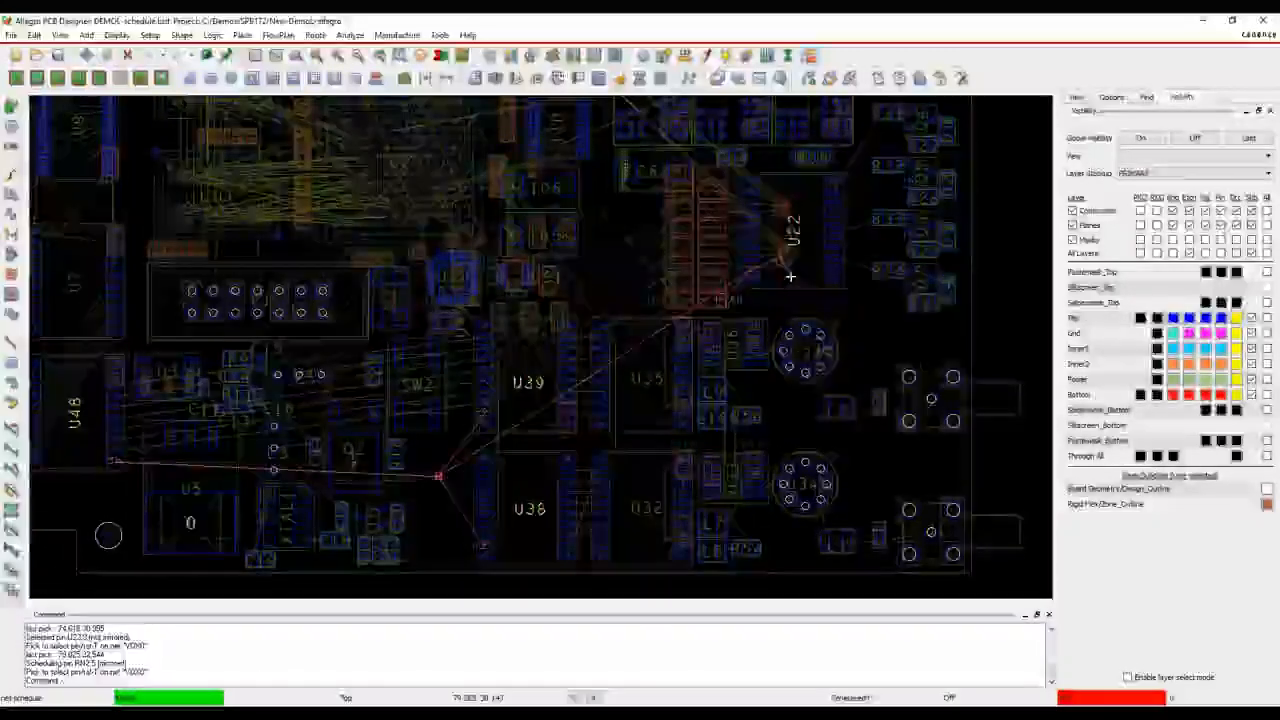
right_click(790, 277)
click(830, 423)
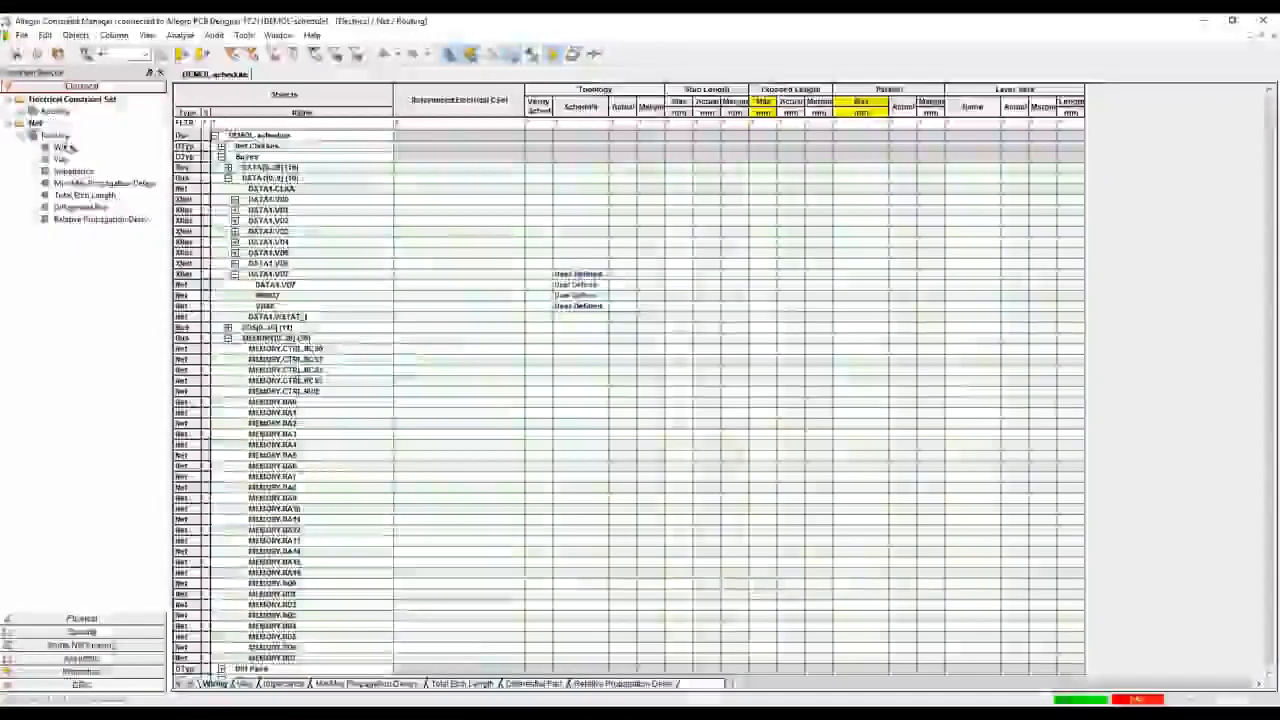
Check the object type filter for the net-level Wiring worksheet in Constraint Manager
click(64, 147)
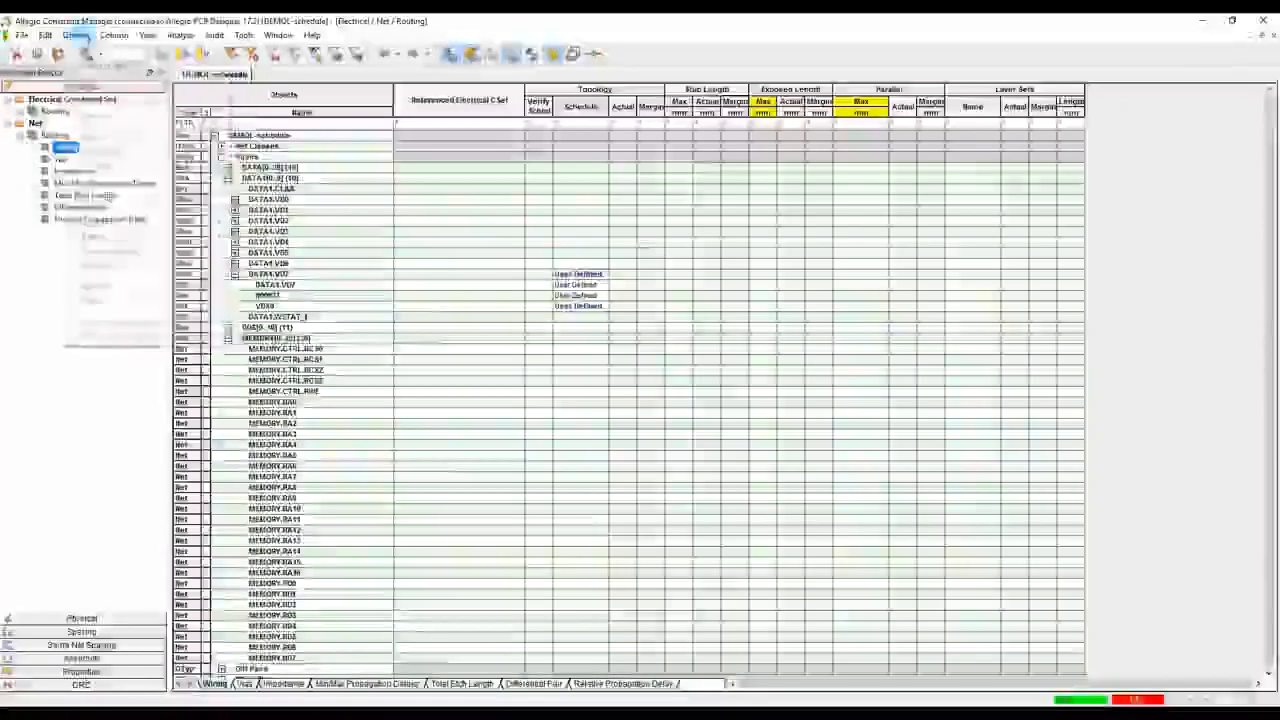
click(97, 49)
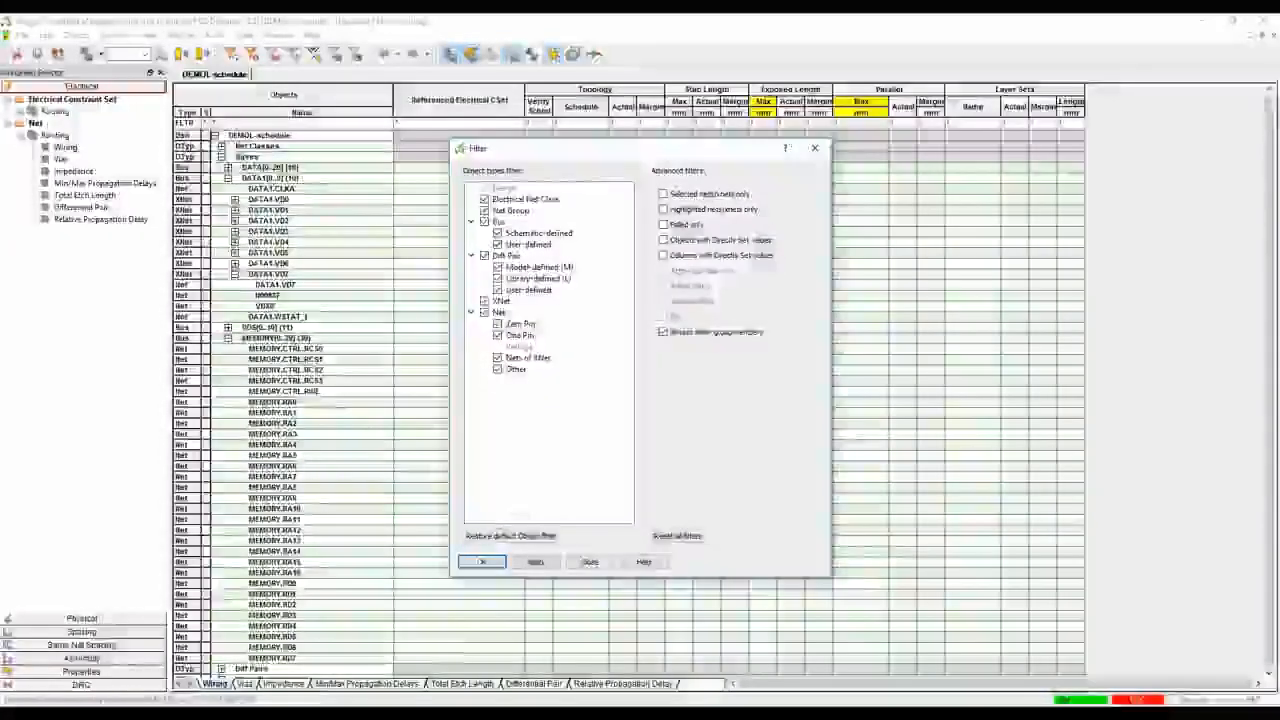
click(586, 562)
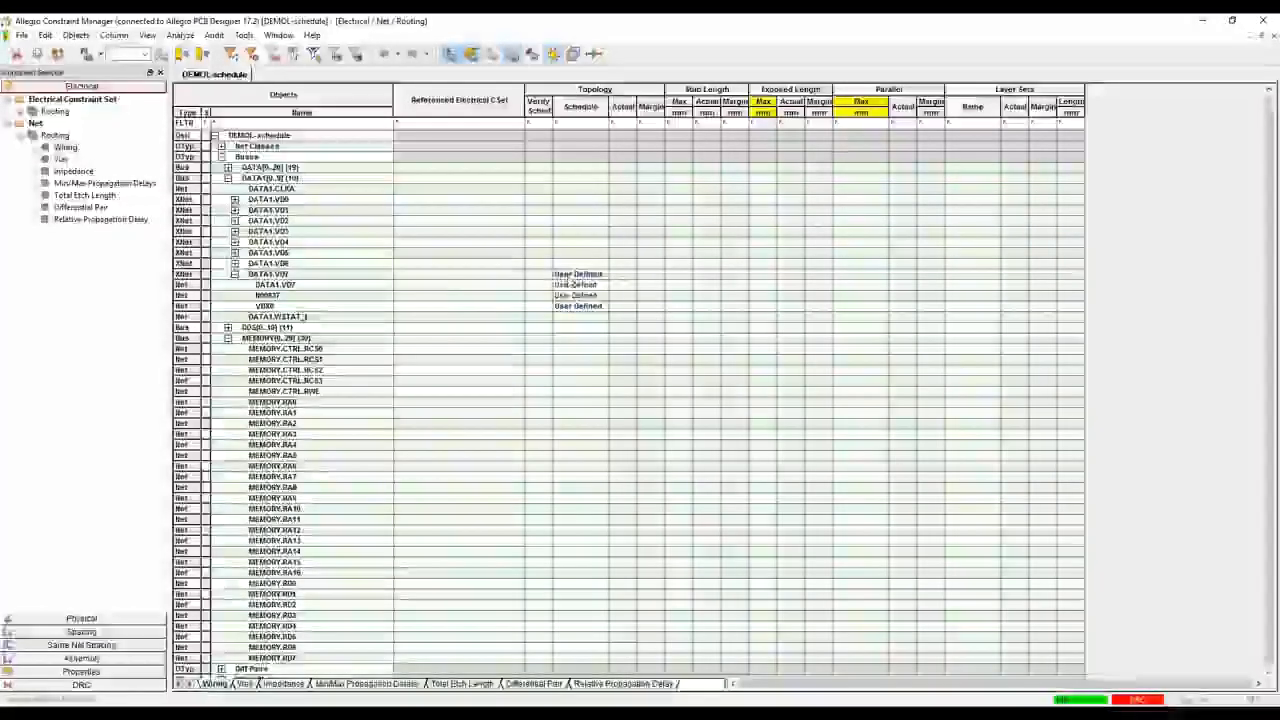
Create an electrical constraint set named DATA1_VDX from the DATA1.VD7 XNet, copying its constraints
right_click(375, 274)
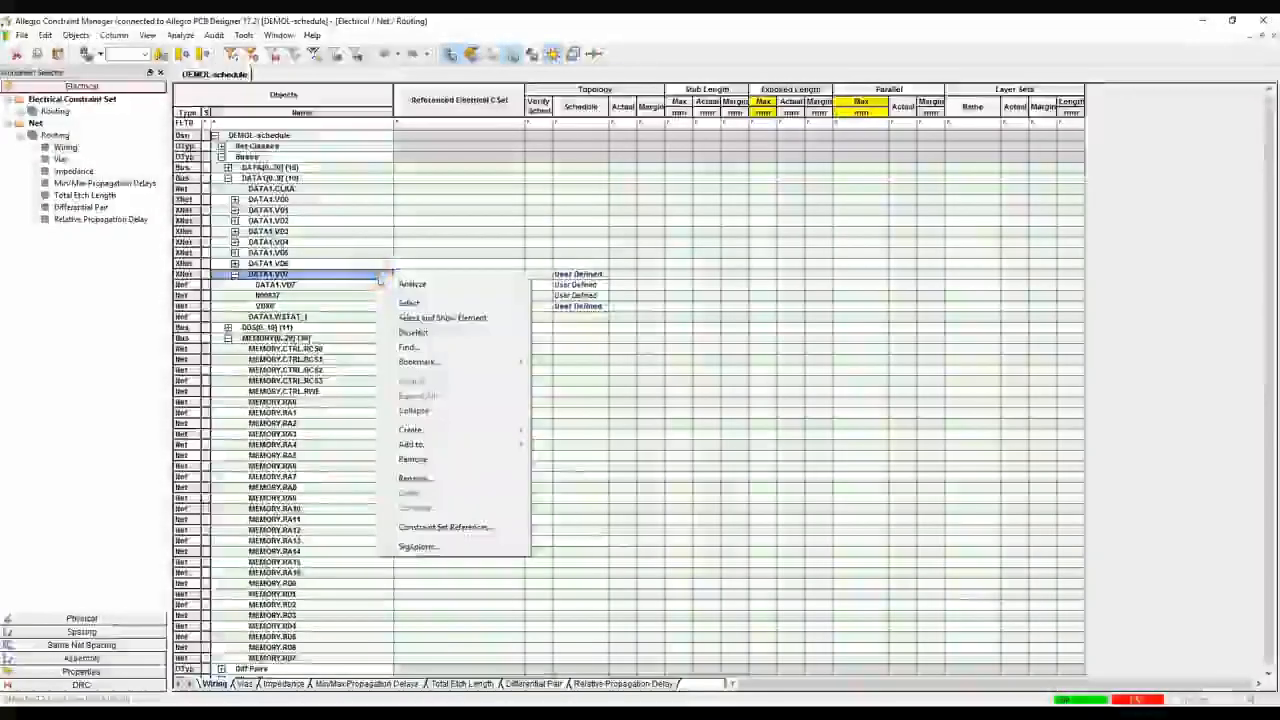
mouse_move(470, 430)
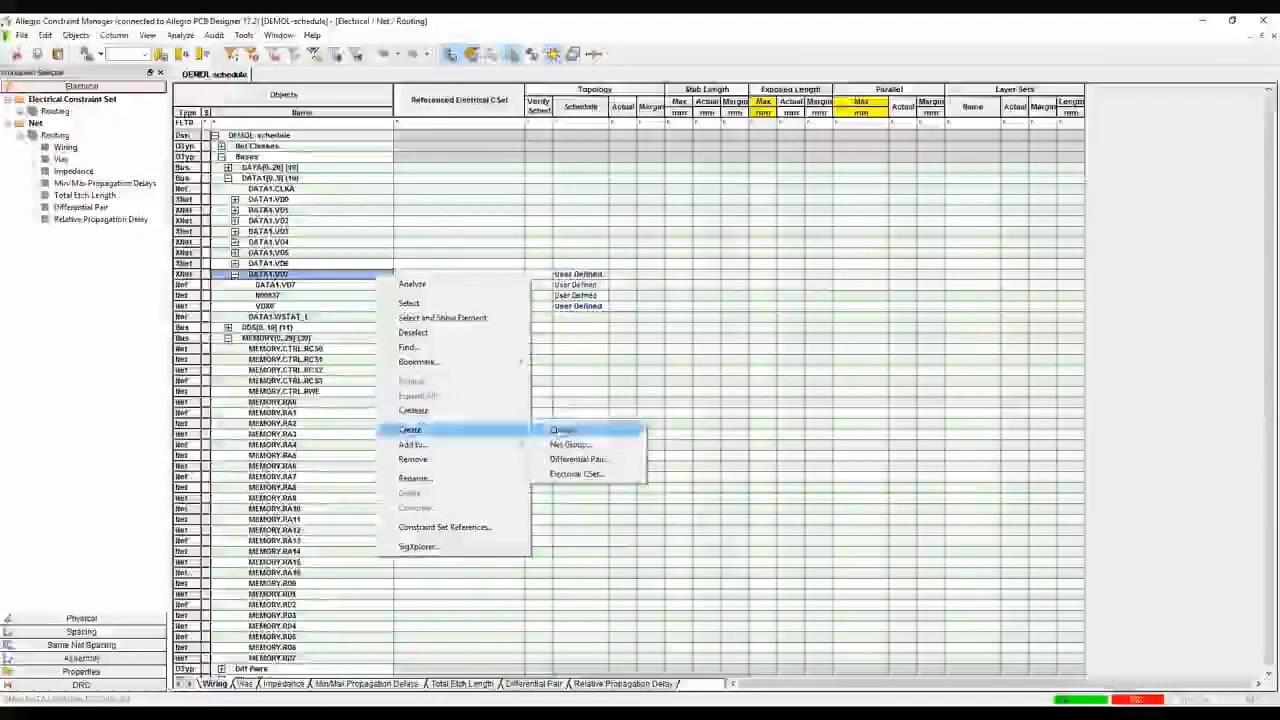
click(580, 474)
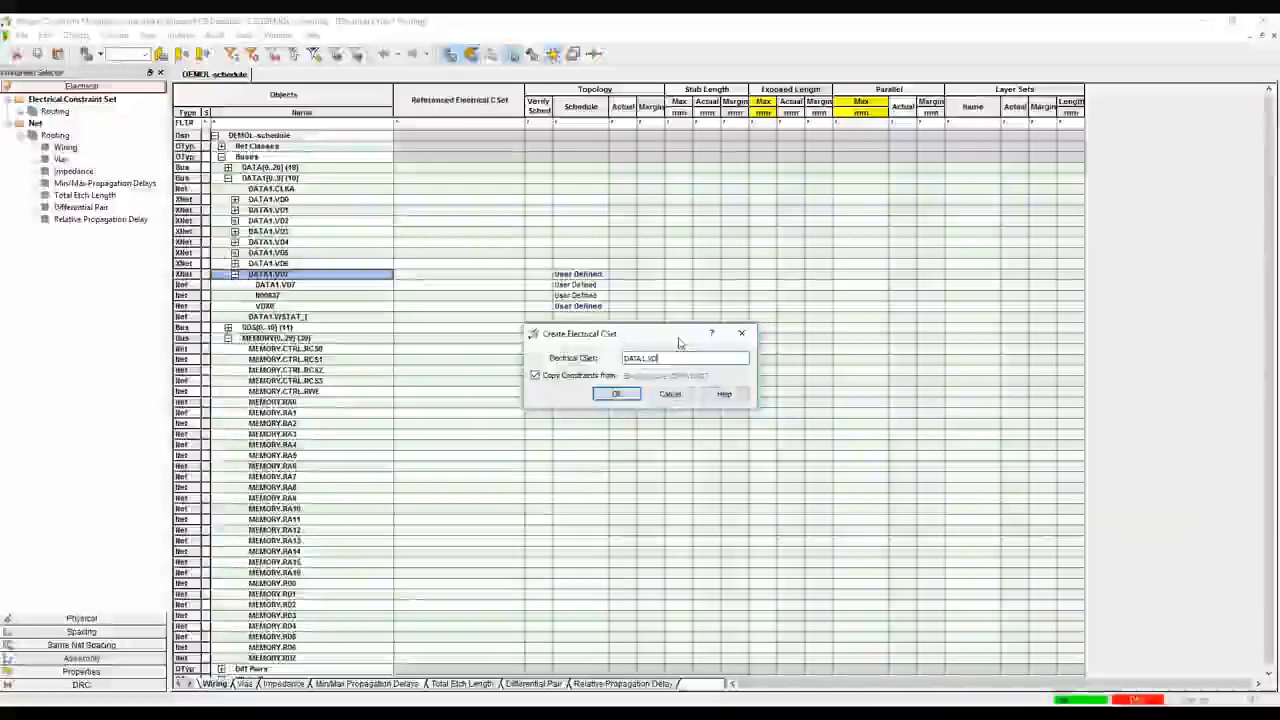
text(X)
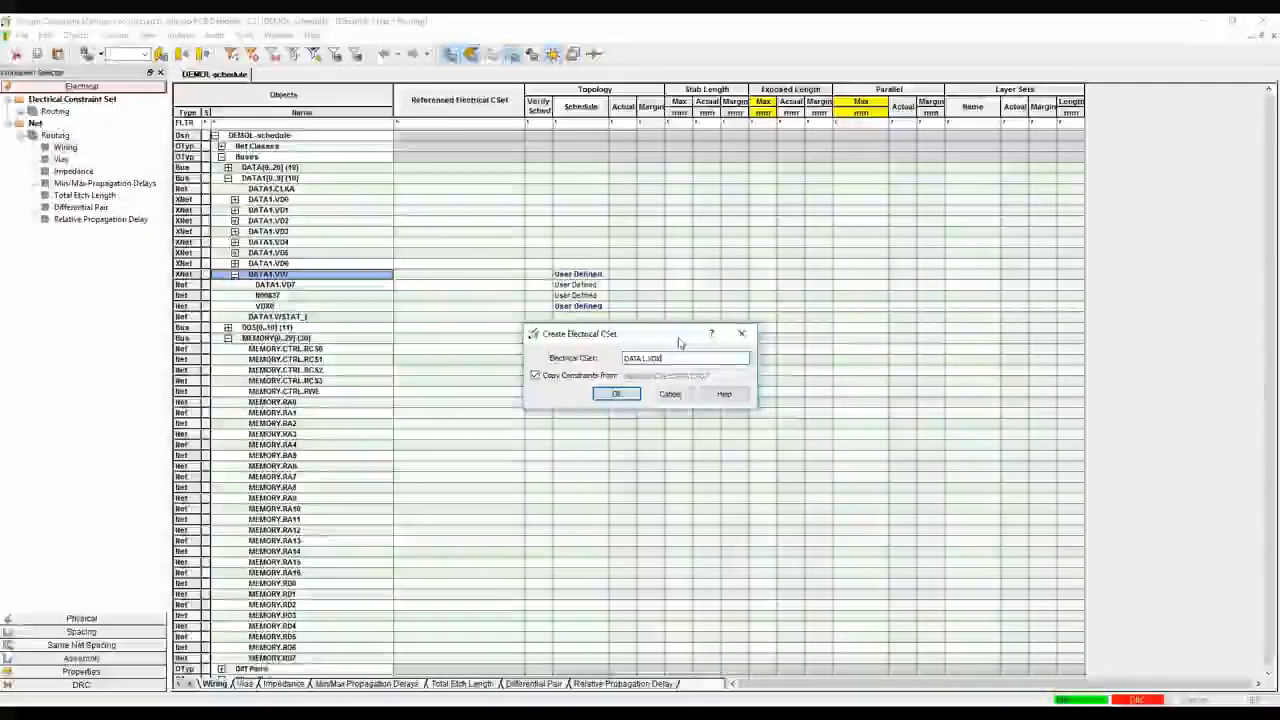
key(Left)
key(Left)
key(Left)
key(BackSpace)
text(_)
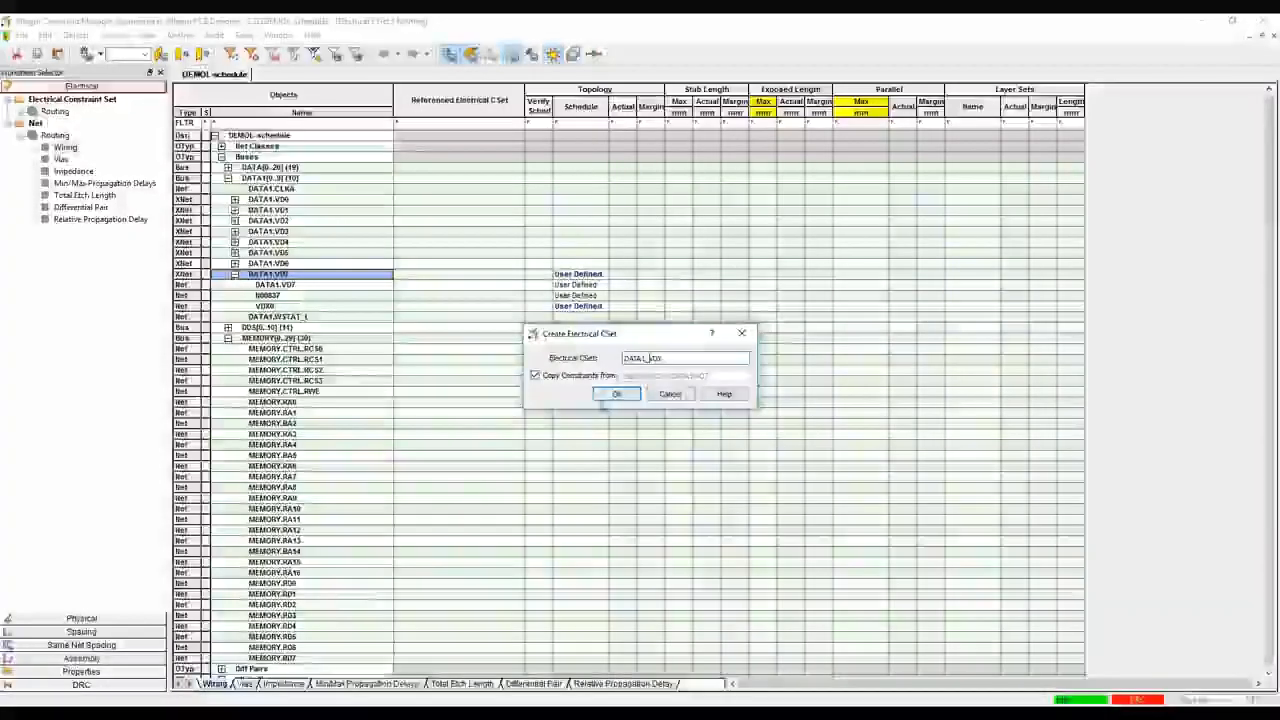
click(605, 395)
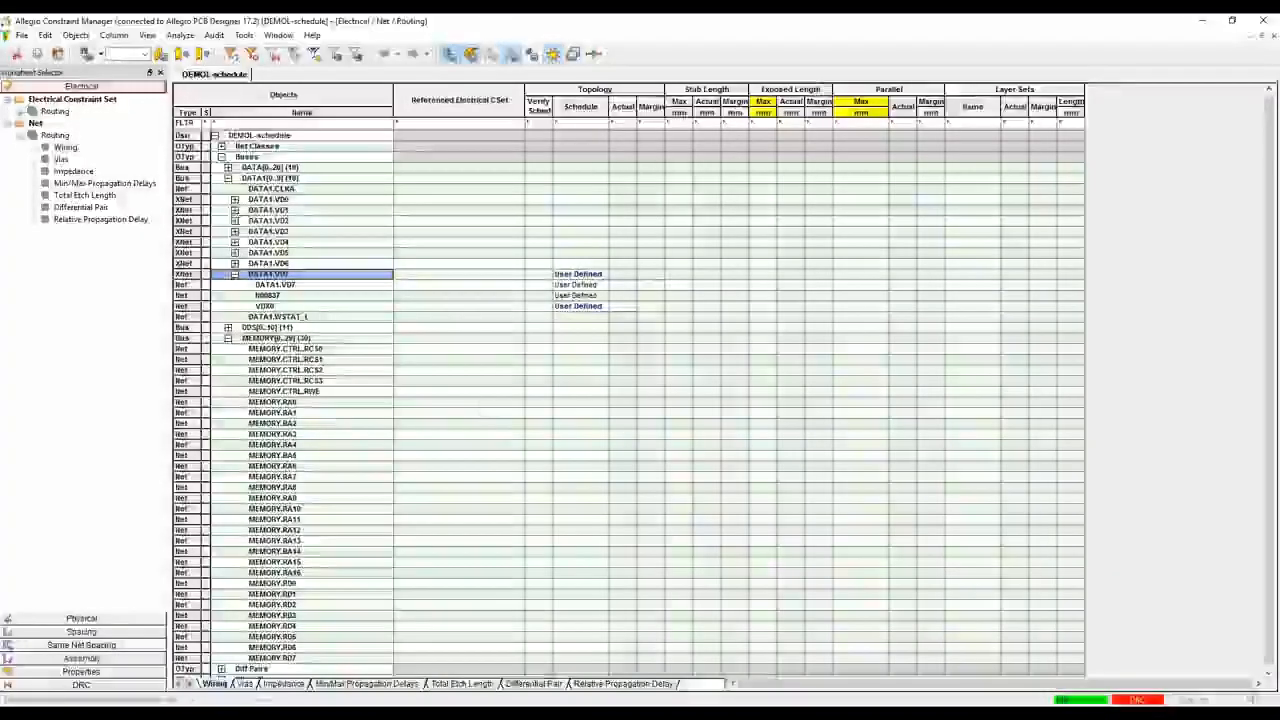
In the constraint set wiring rules, set DATA1_VDX to Verify Schedule Yes and a stub length of 0.5 mm
click(32, 111)
click(60, 122)
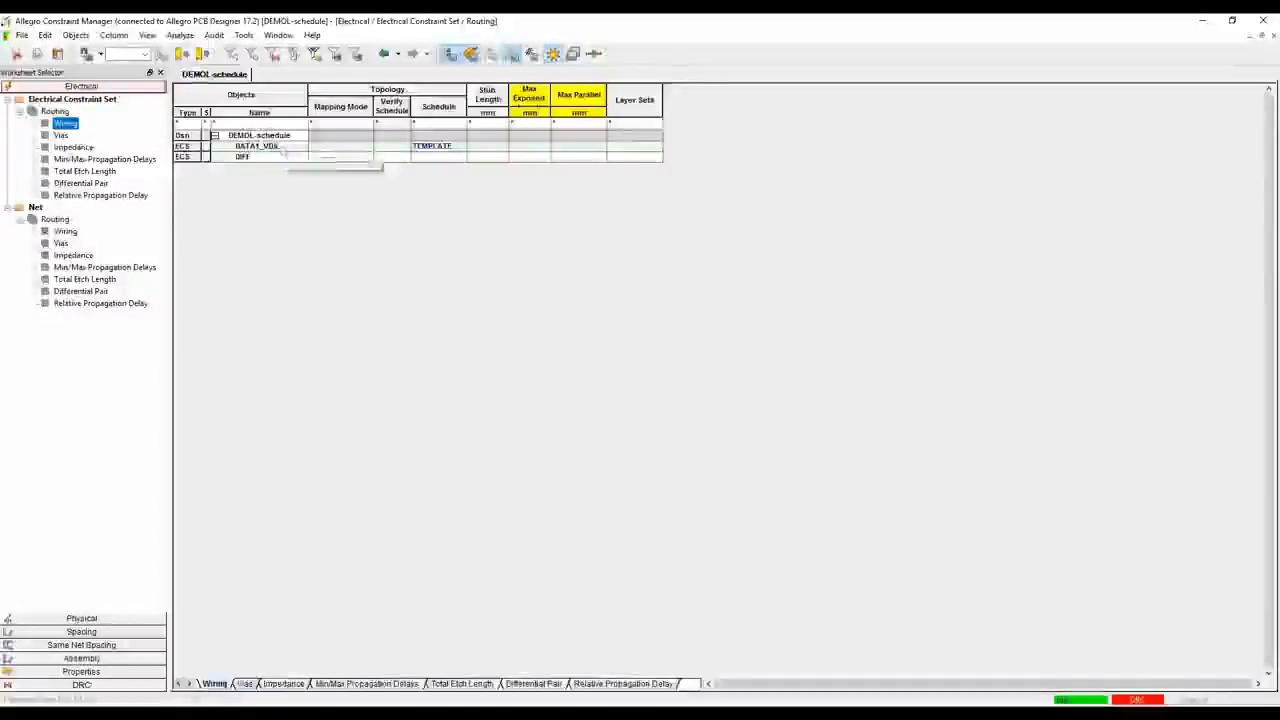
click(395, 151)
click(399, 159)
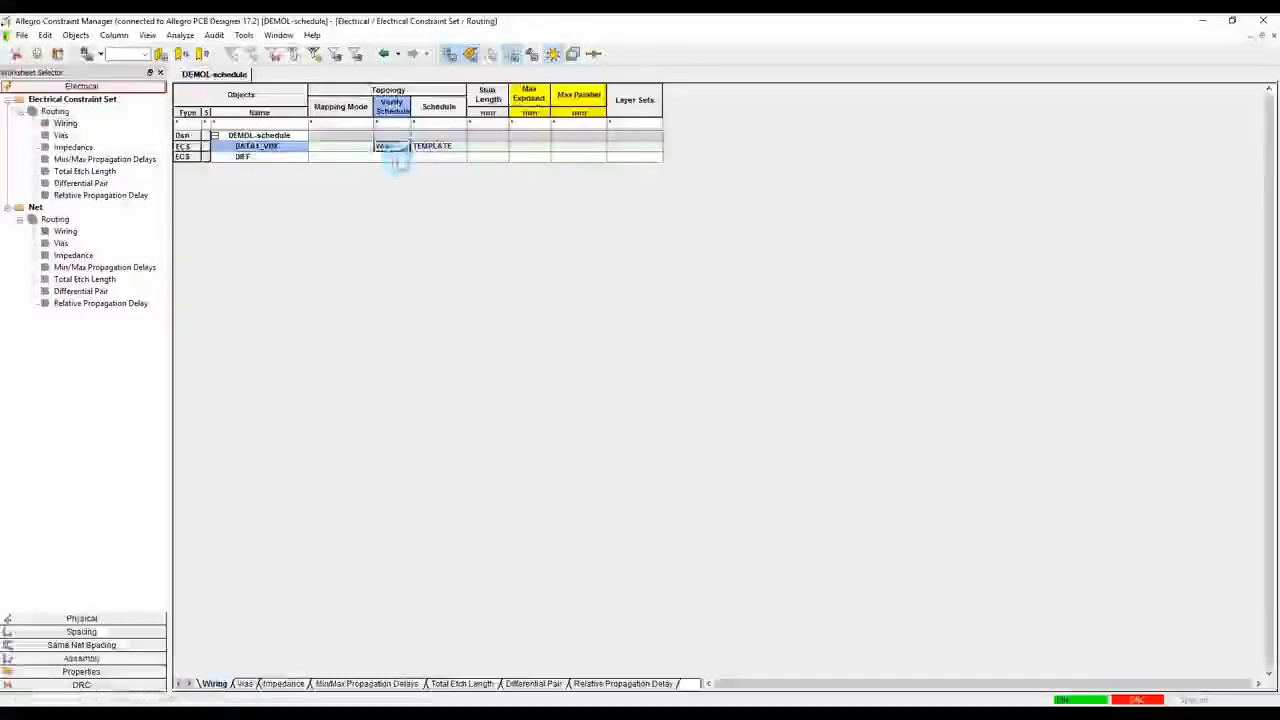
text(0.5)
key(Tab)
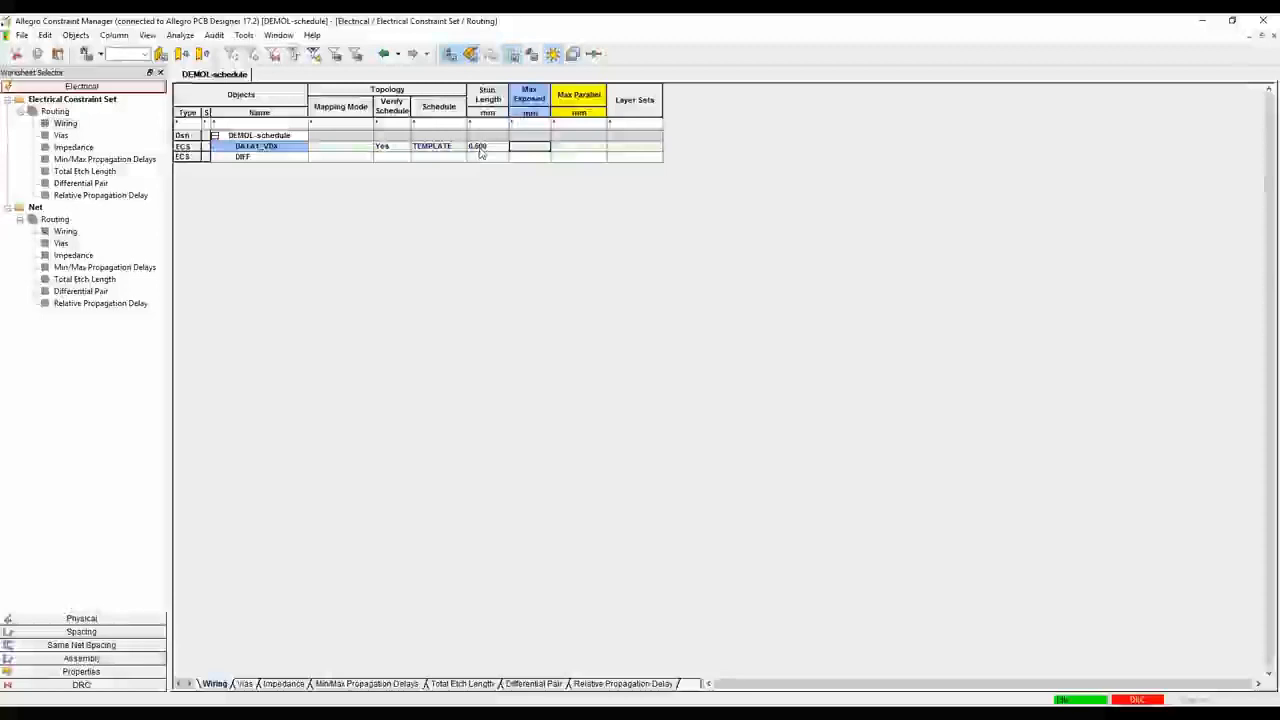
Clear the user-defined schedule from the DATA1.VD7 XNet and close Constraint Manager
click(65, 231)
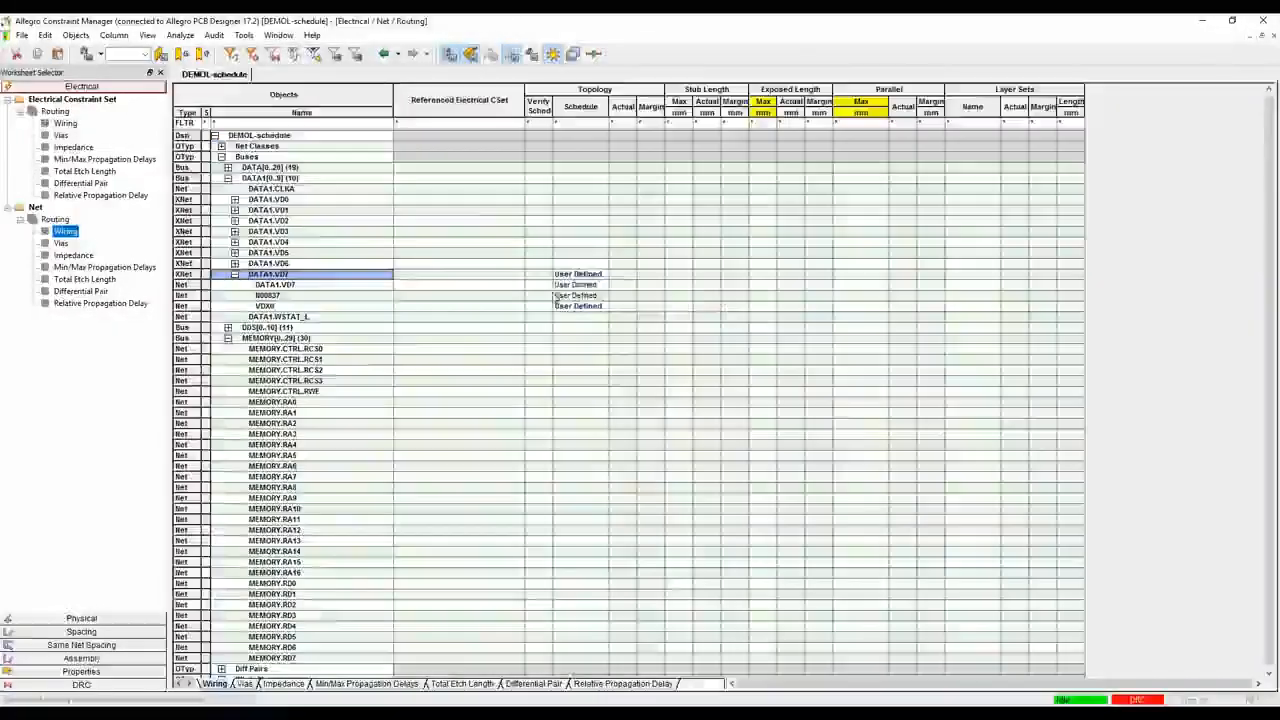
right_click(584, 275)
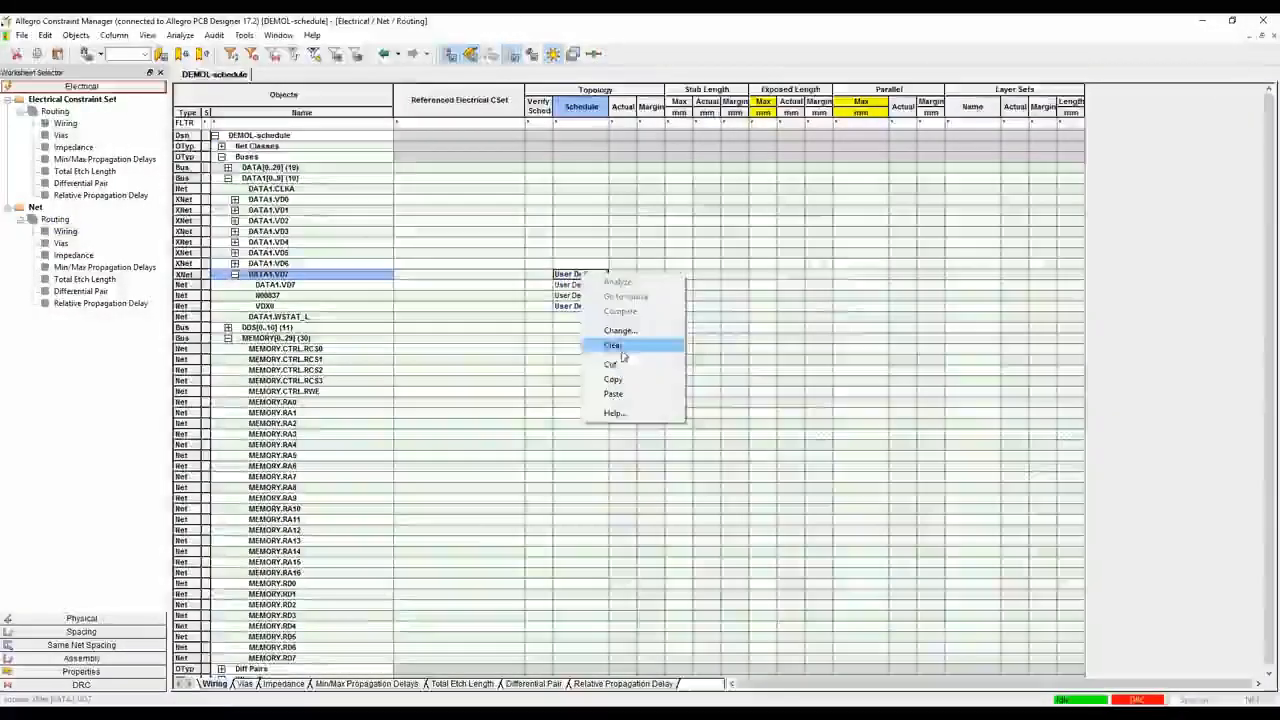
click(621, 347)
click(677, 383)
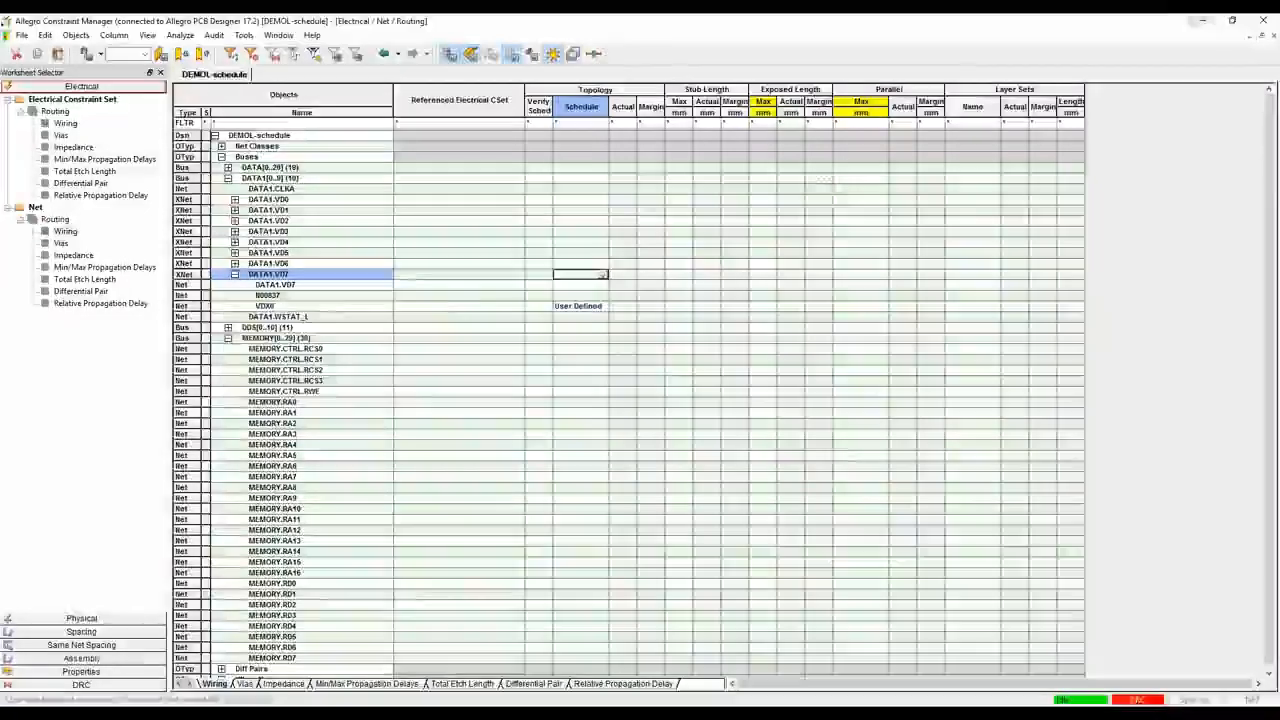
click(1263, 20)
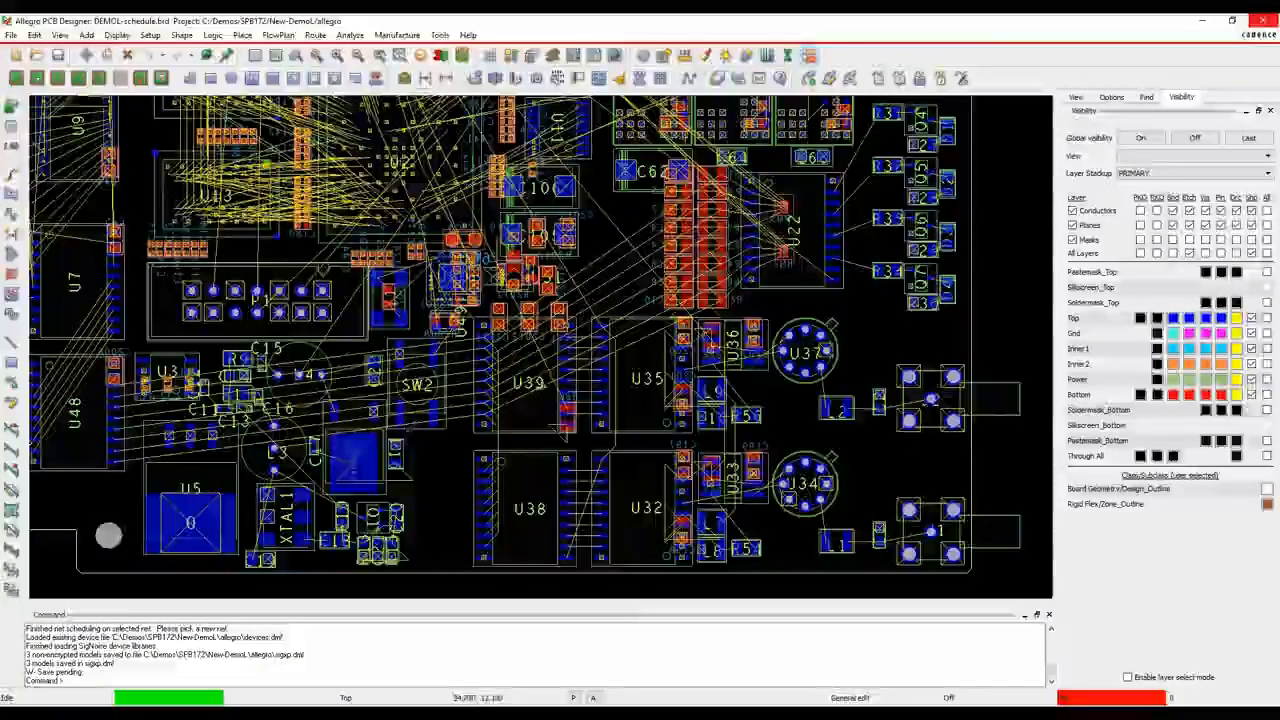
In Constraint Manager's net wiring rules, assign the DATA1_VDX electrical constraint set to XNets DATA1.VD0 through DATA1.VD7
click(574, 59)
click(222, 179)
click(222, 179)
click(222, 157)
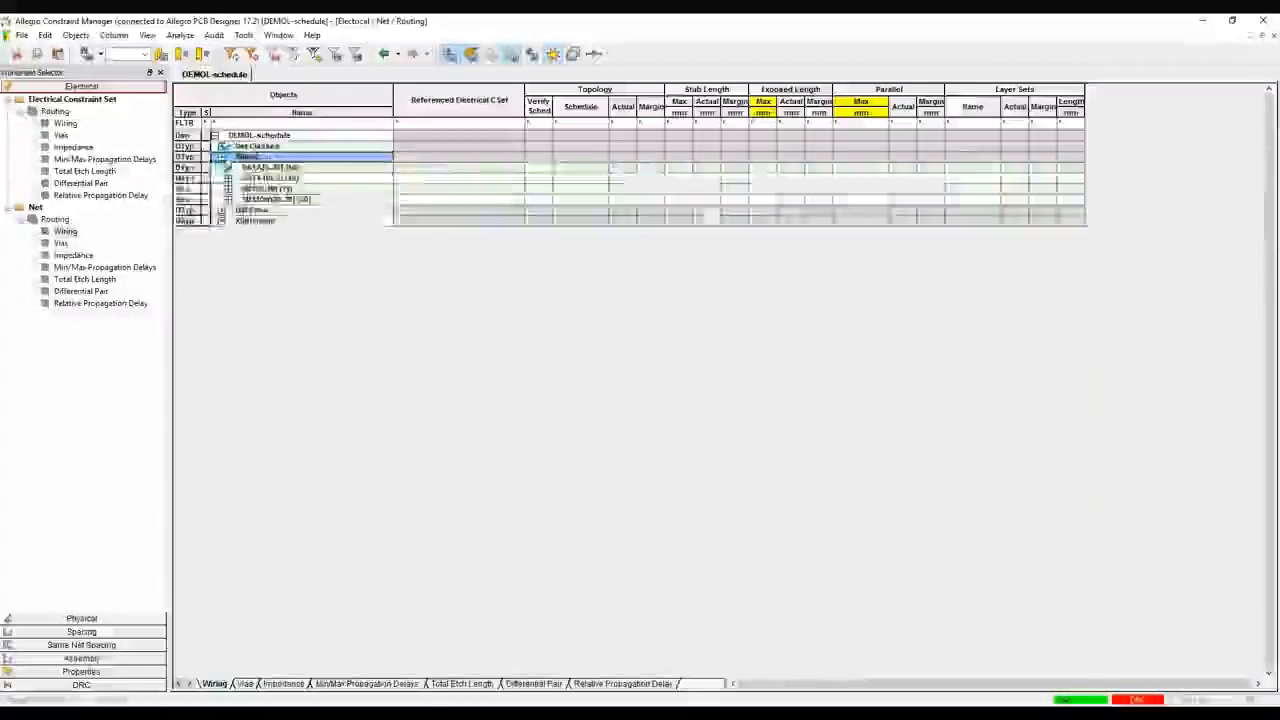
click(228, 188)
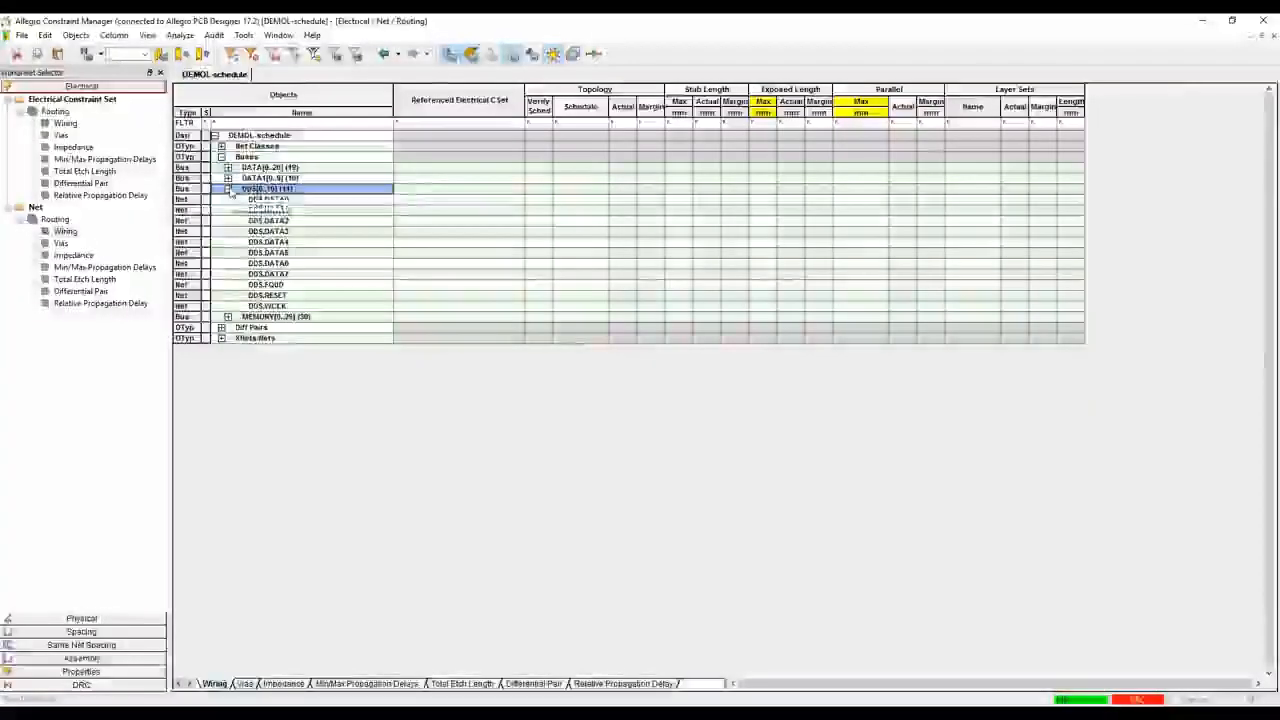
click(228, 188)
click(228, 177)
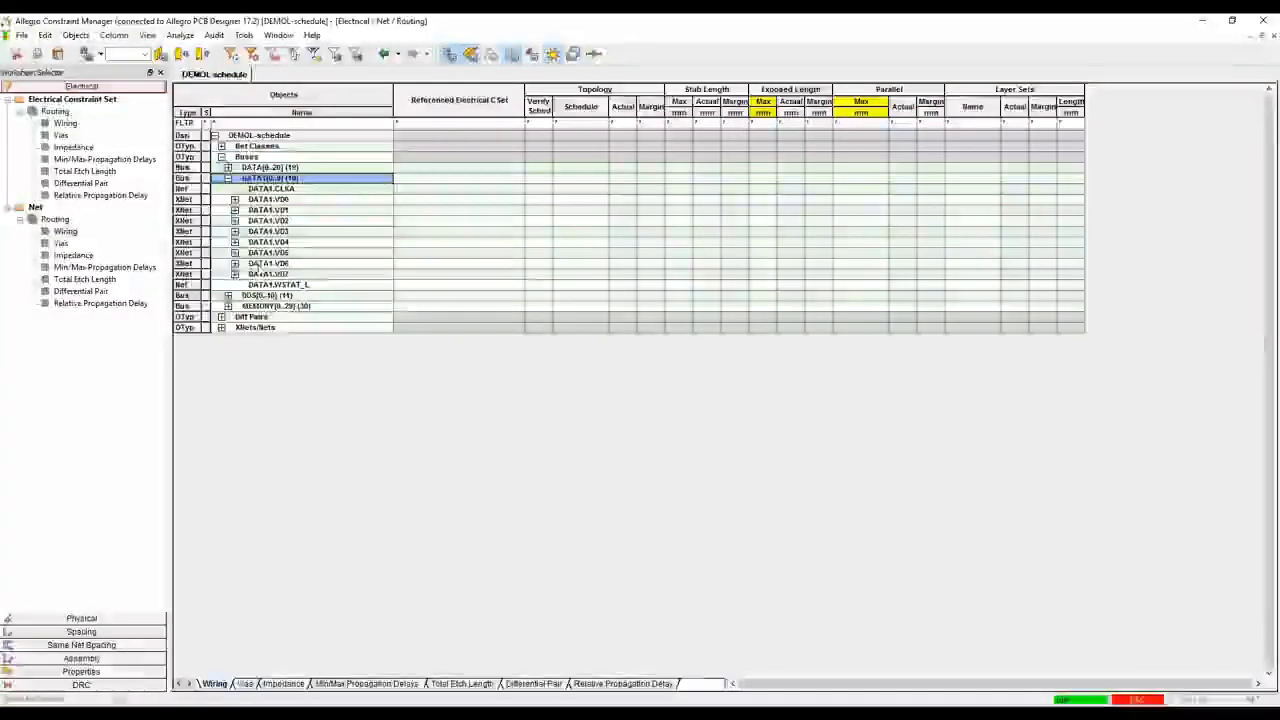
drag(431, 207, 422, 277)
click(422, 210)
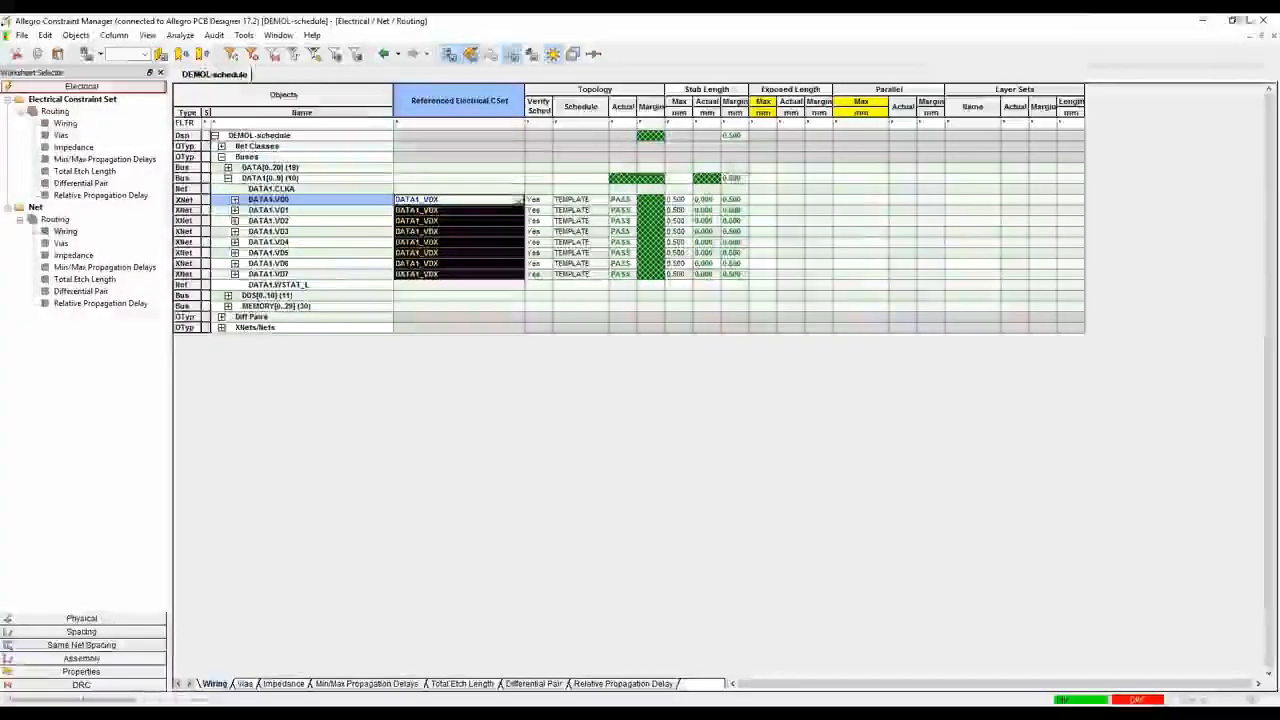
Switch to the Allegro PCB Designer board to inspect the DATA1 ratsnest T-points near U39, and return to Constraint Manager
click(1207, 21)
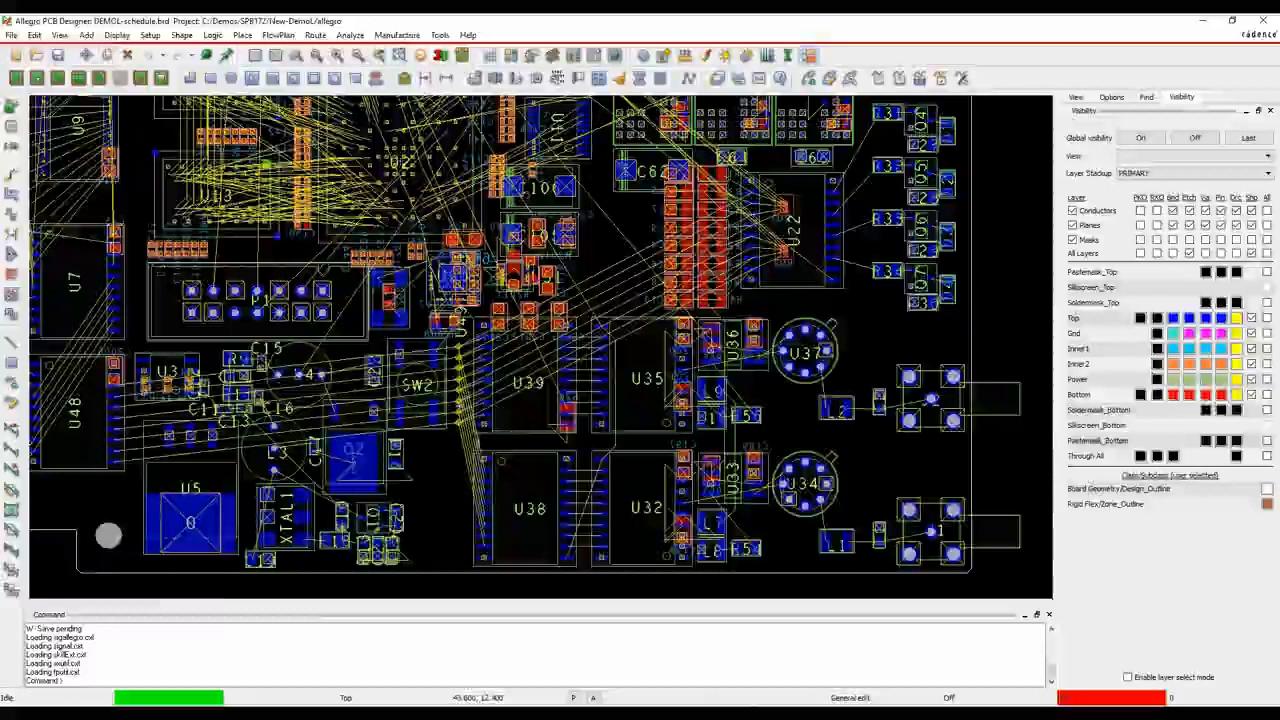
scroll(450, 395, up, 3)
scroll(468, 348, down, 5)
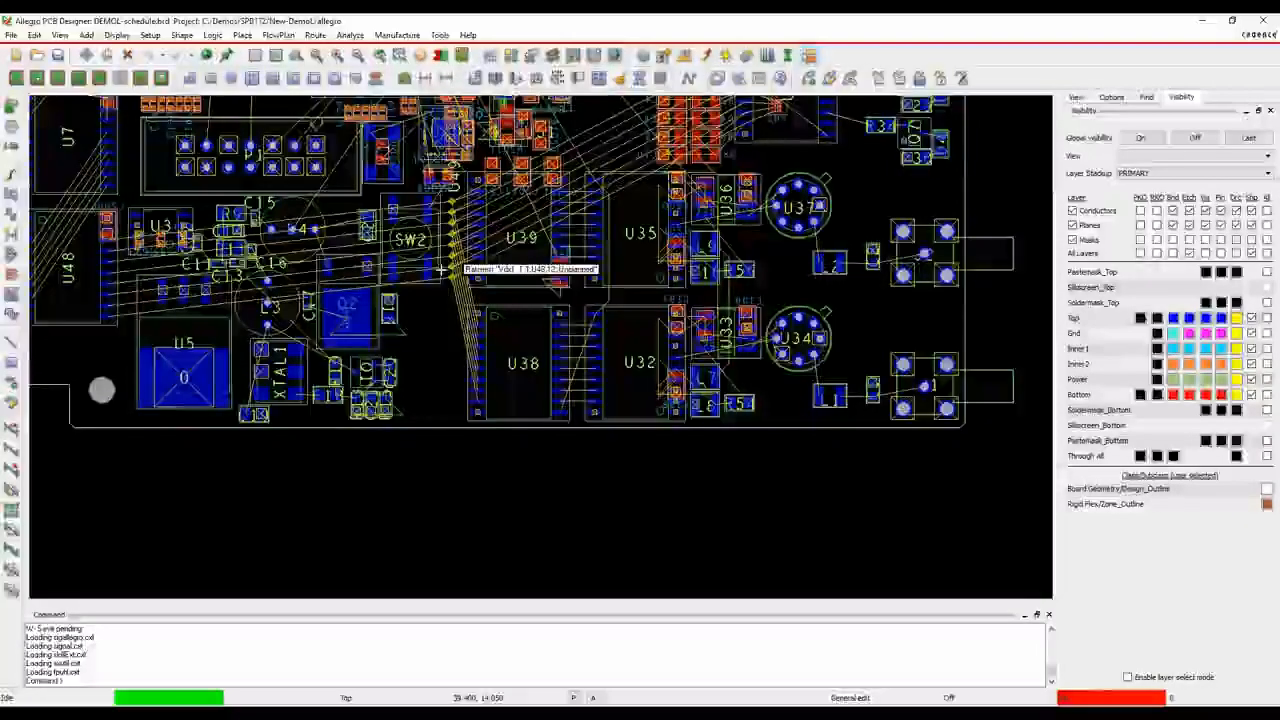
click(507, 713)
click(572, 655)
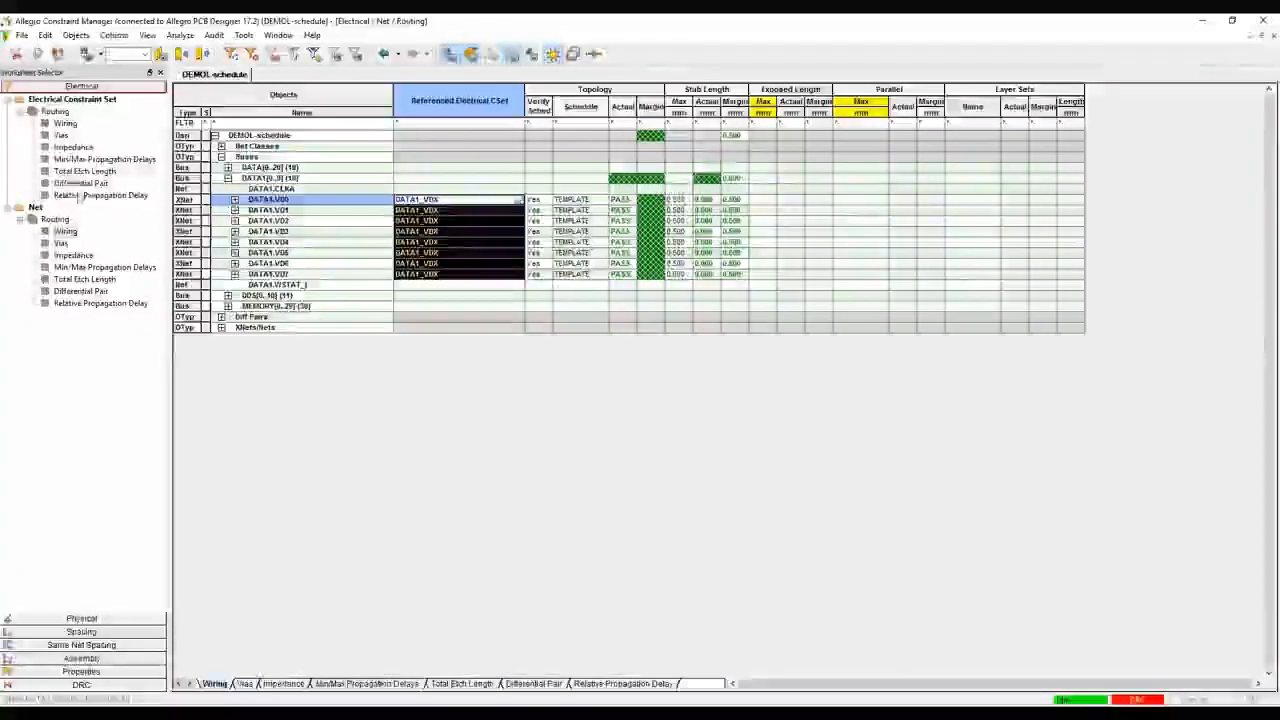
Open the DATA1_VDX electrical constraint set's topology in SigXplorer using the Allegro PCB Designer product
click(62, 122)
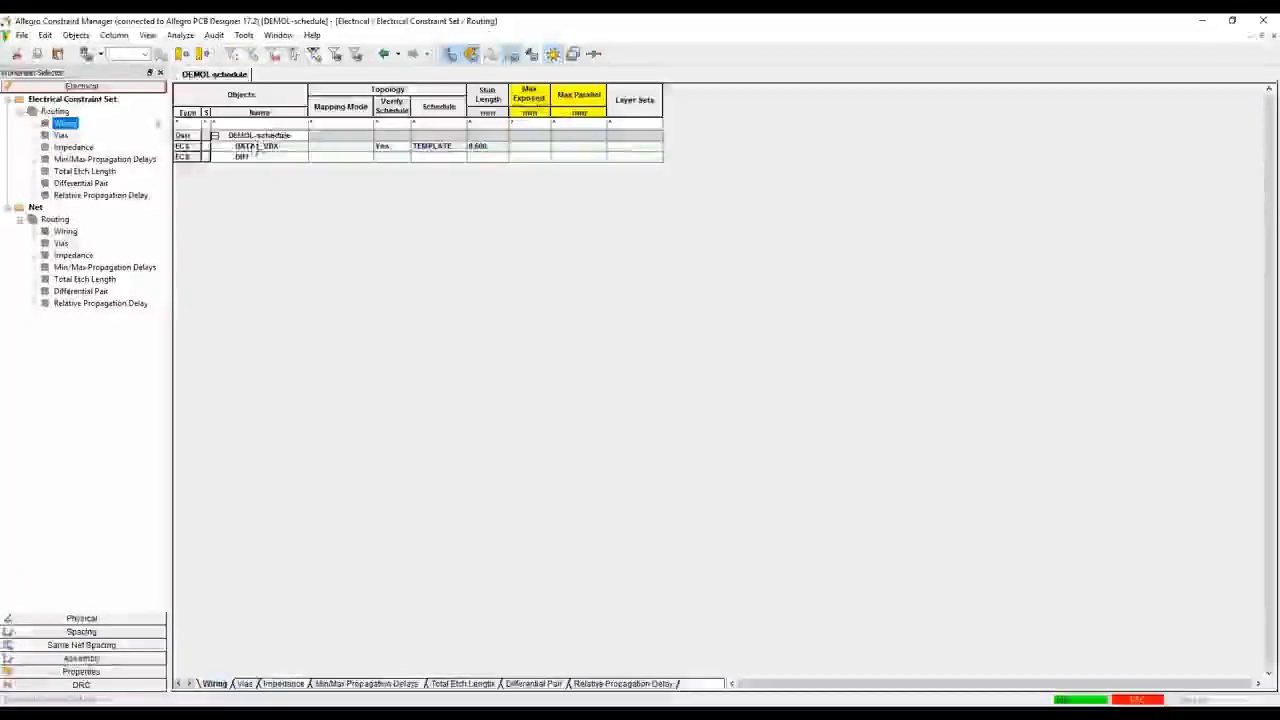
right_click(268, 147)
click(311, 401)
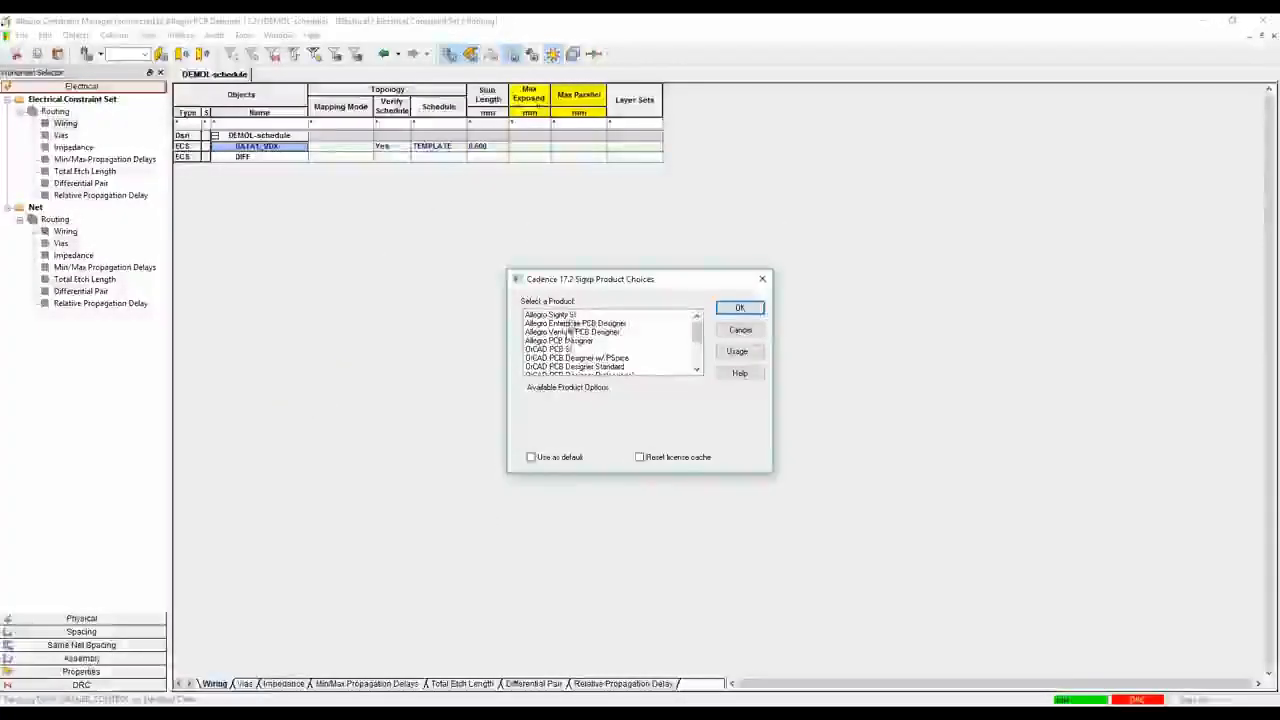
scroll(600, 358, down, 2)
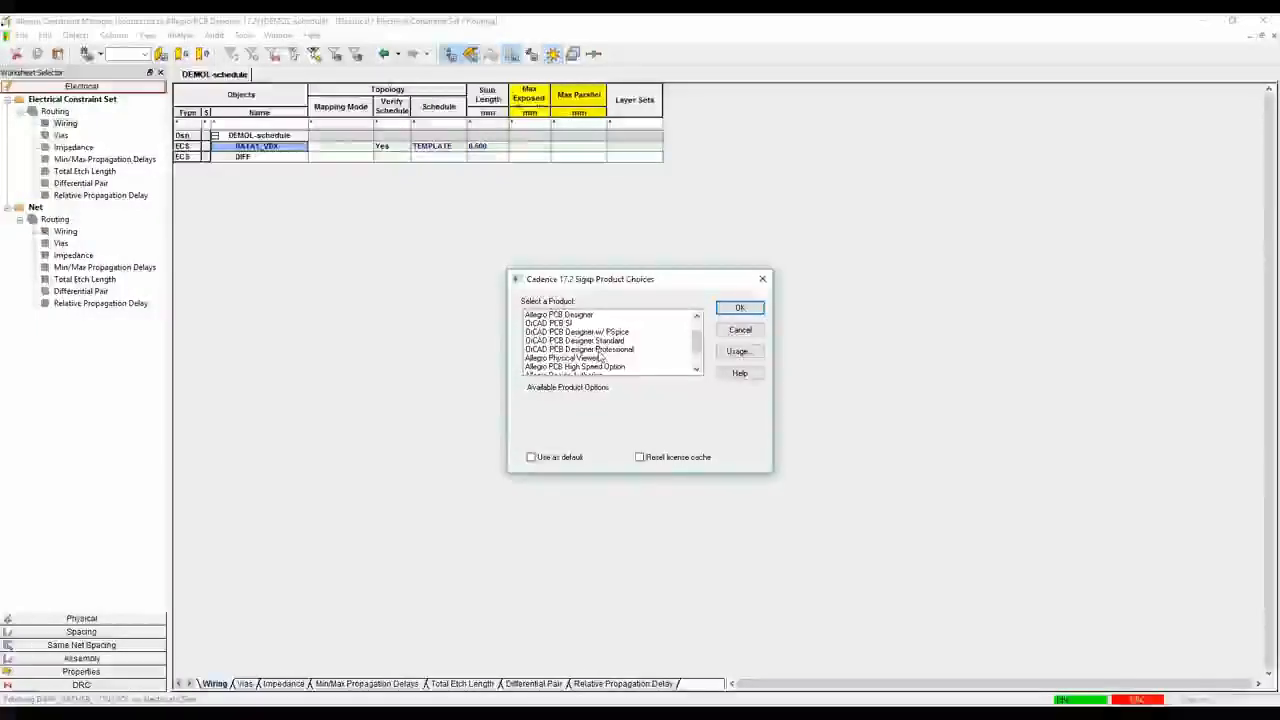
scroll(601, 357, up, 2)
scroll(598, 357, down, 2)
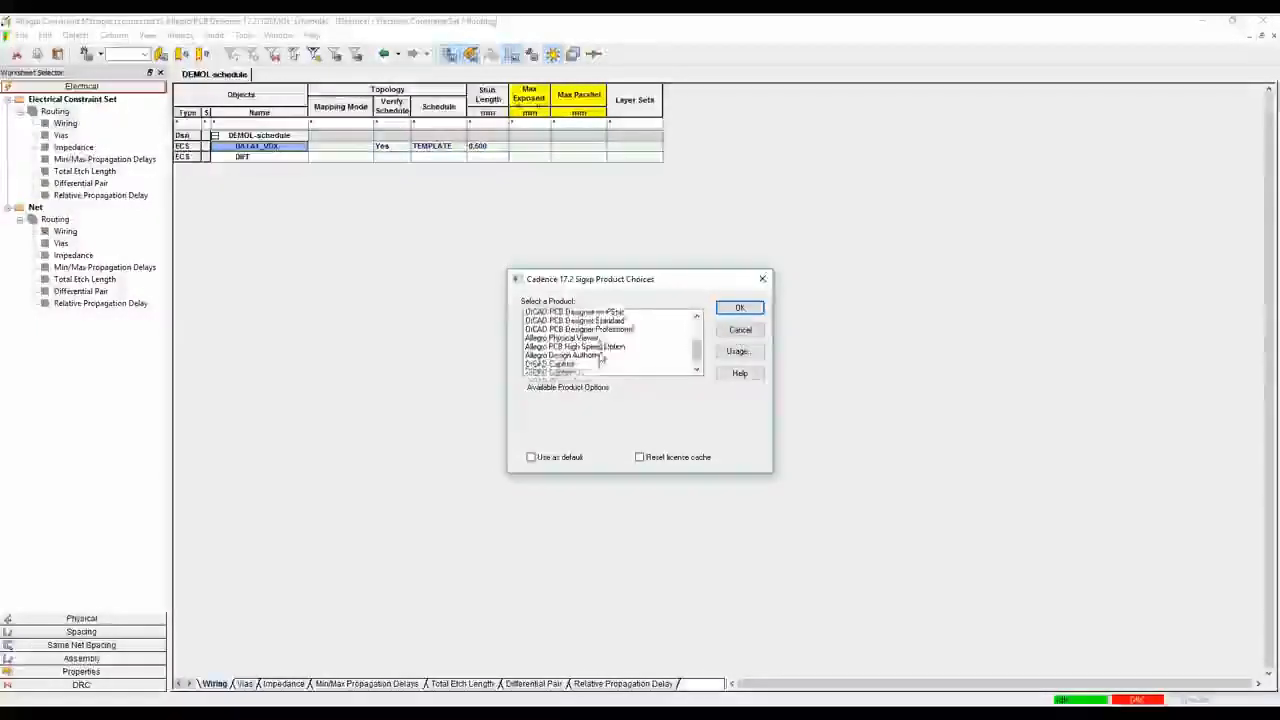
scroll(591, 345, up, 3)
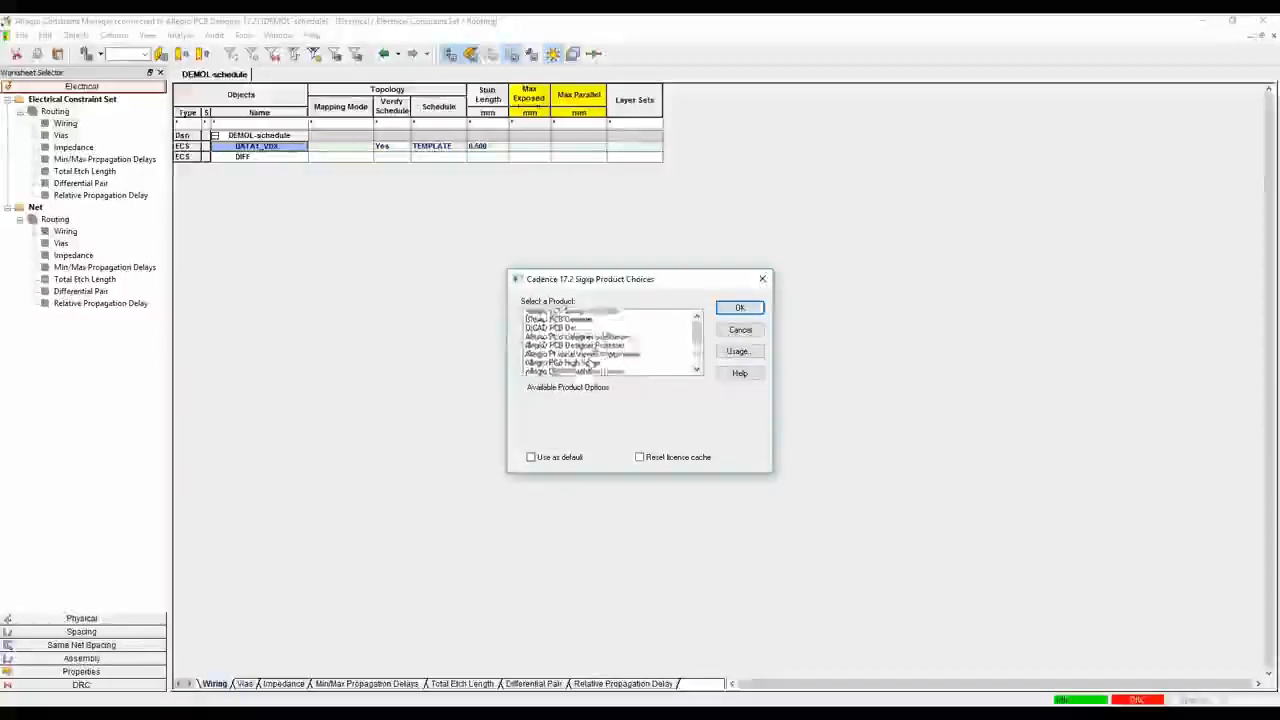
click(588, 341)
click(738, 308)
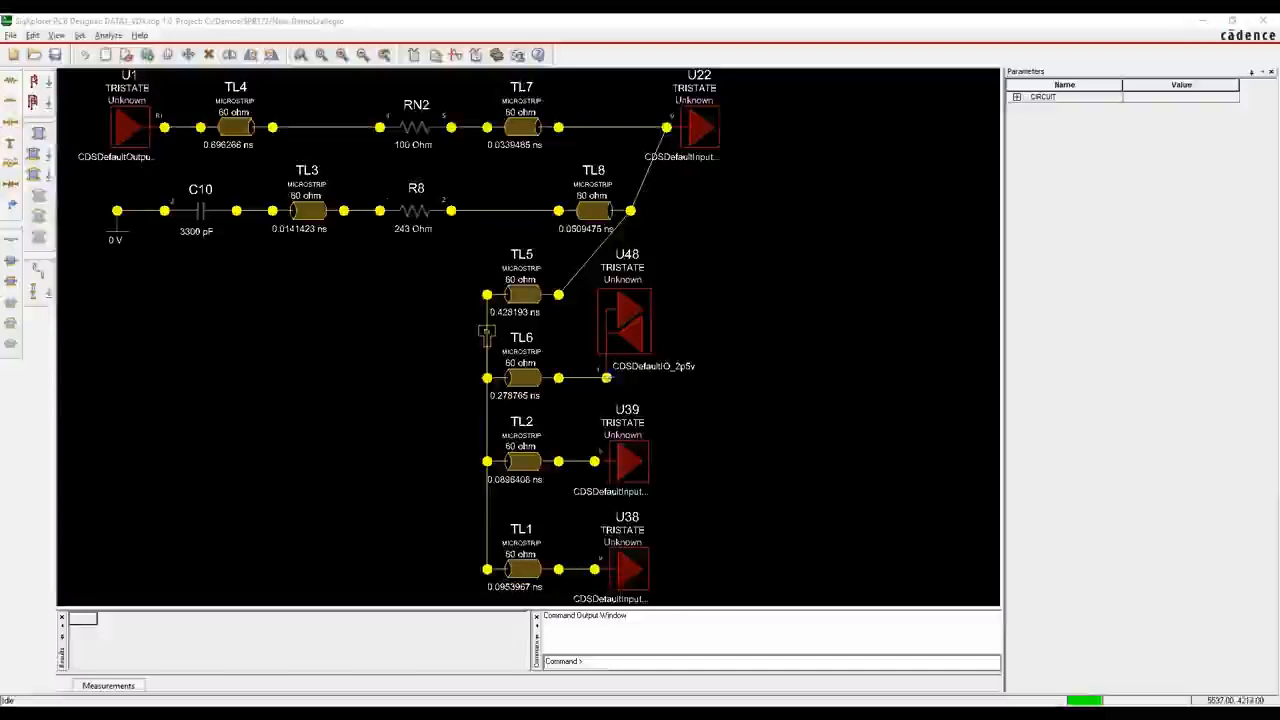
Set the U1 driver's stimulus to Pulse, simulate the topology, and examine the reflection waveforms in SigWave
click(137, 90)
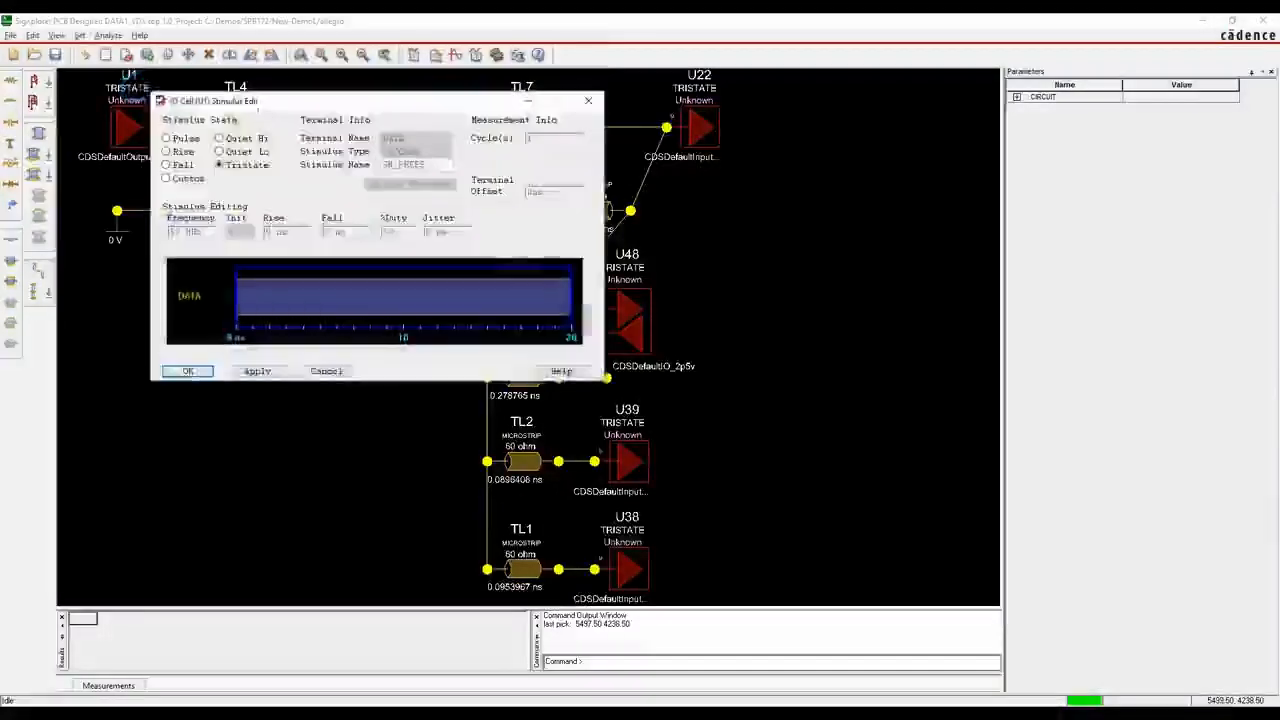
click(257, 371)
click(188, 371)
click(456, 55)
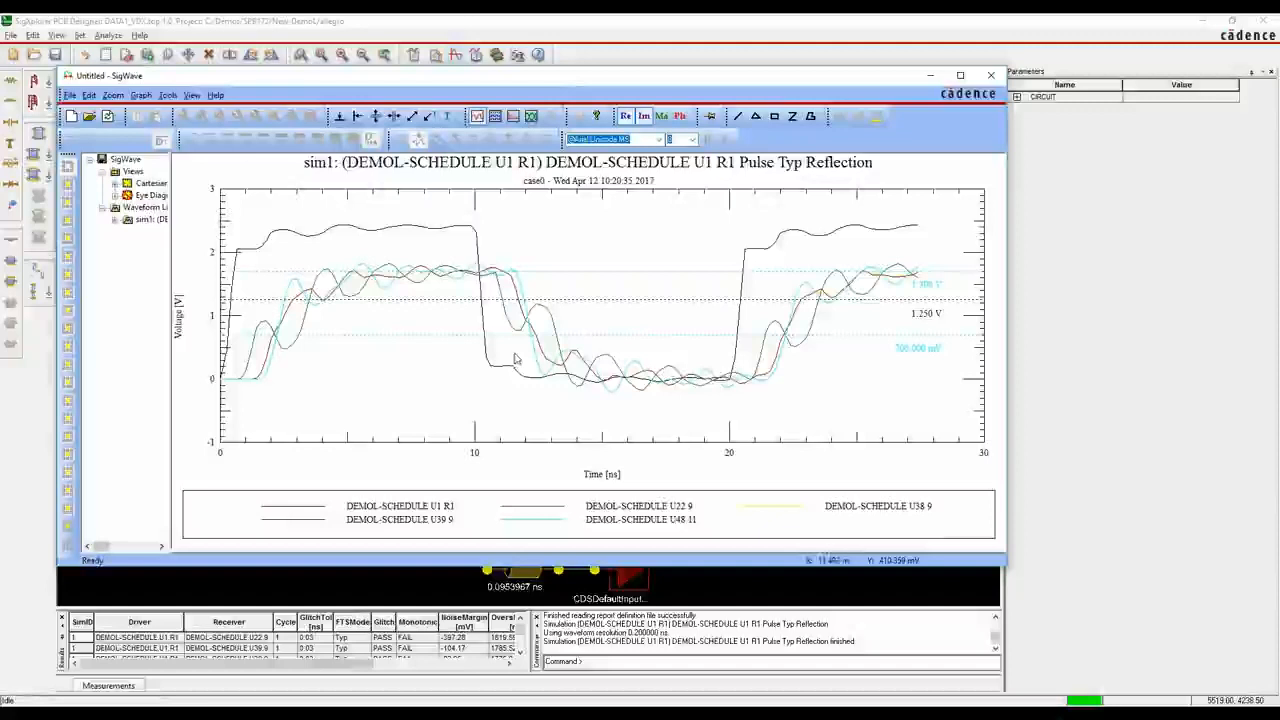
click(990, 75)
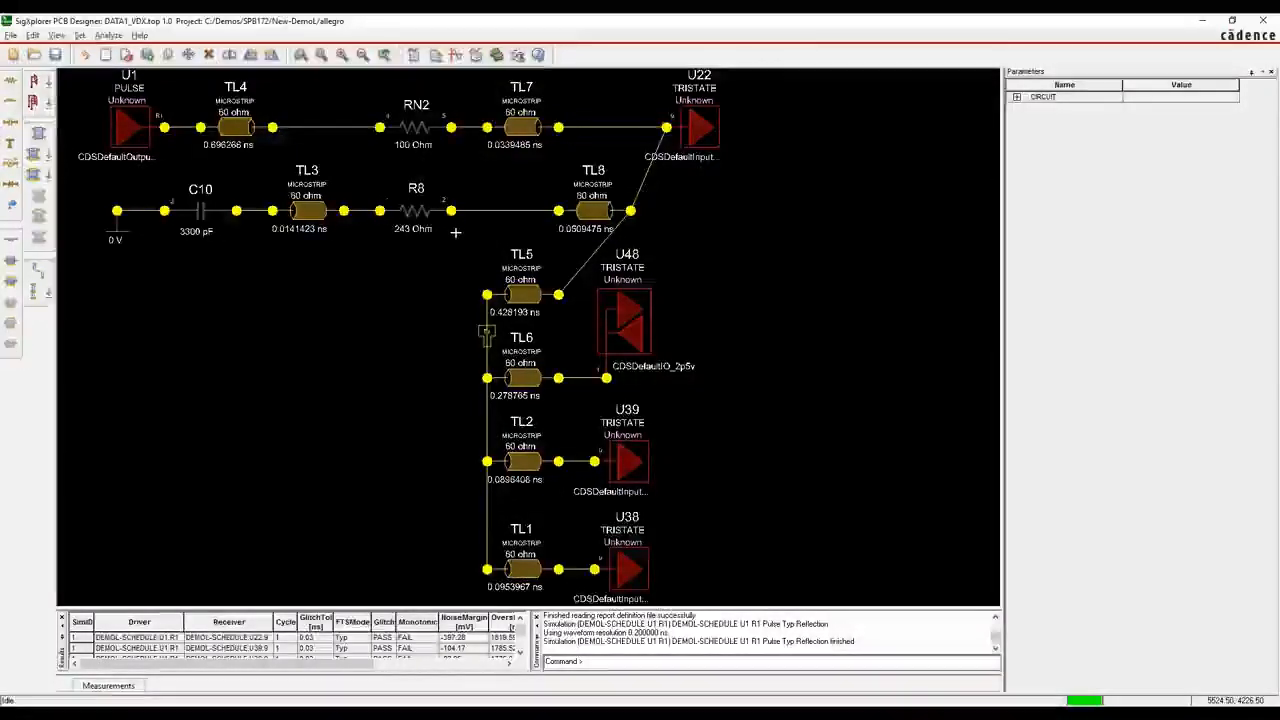
Close SigXplorer without saving the changes to DATA1_VDX.top
click(80, 36)
click(226, 354)
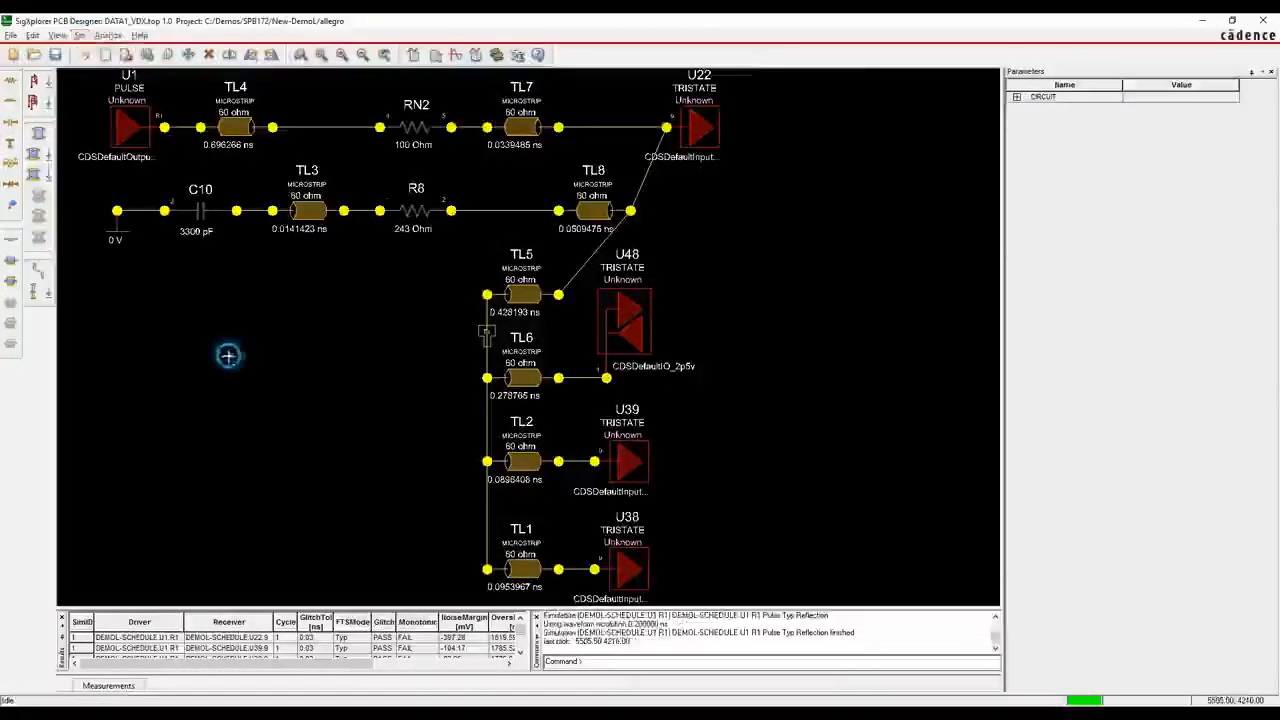
click(1267, 20)
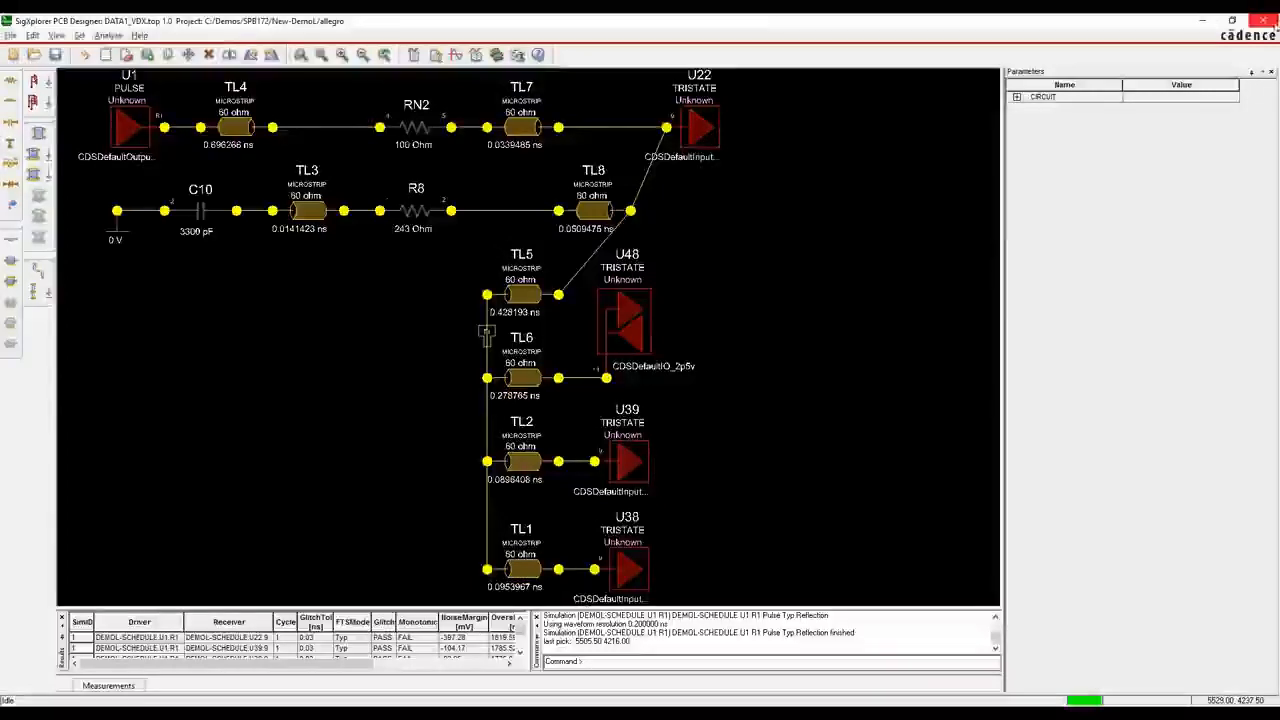
click(693, 397)
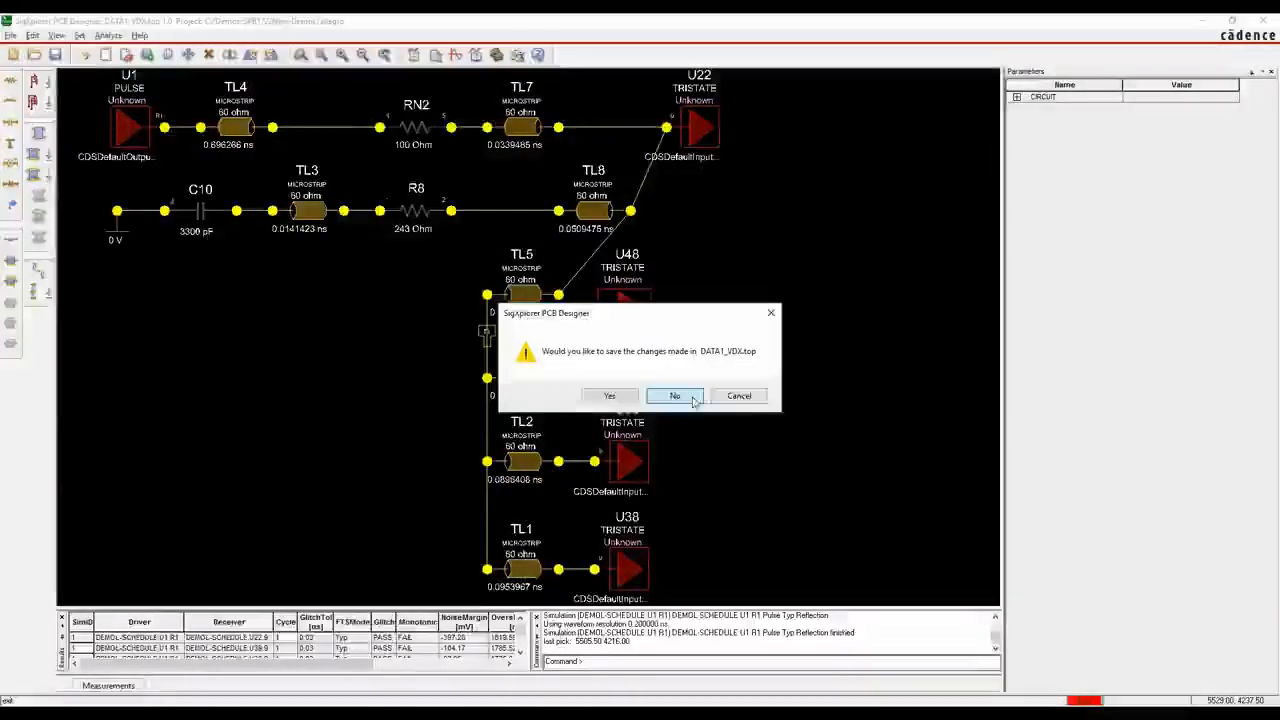
Reopen the DATA1_VDX constraint set from Constraint Manager in SigXplorer using the Allegro PCB High Speed Option product
right_click(289, 147)
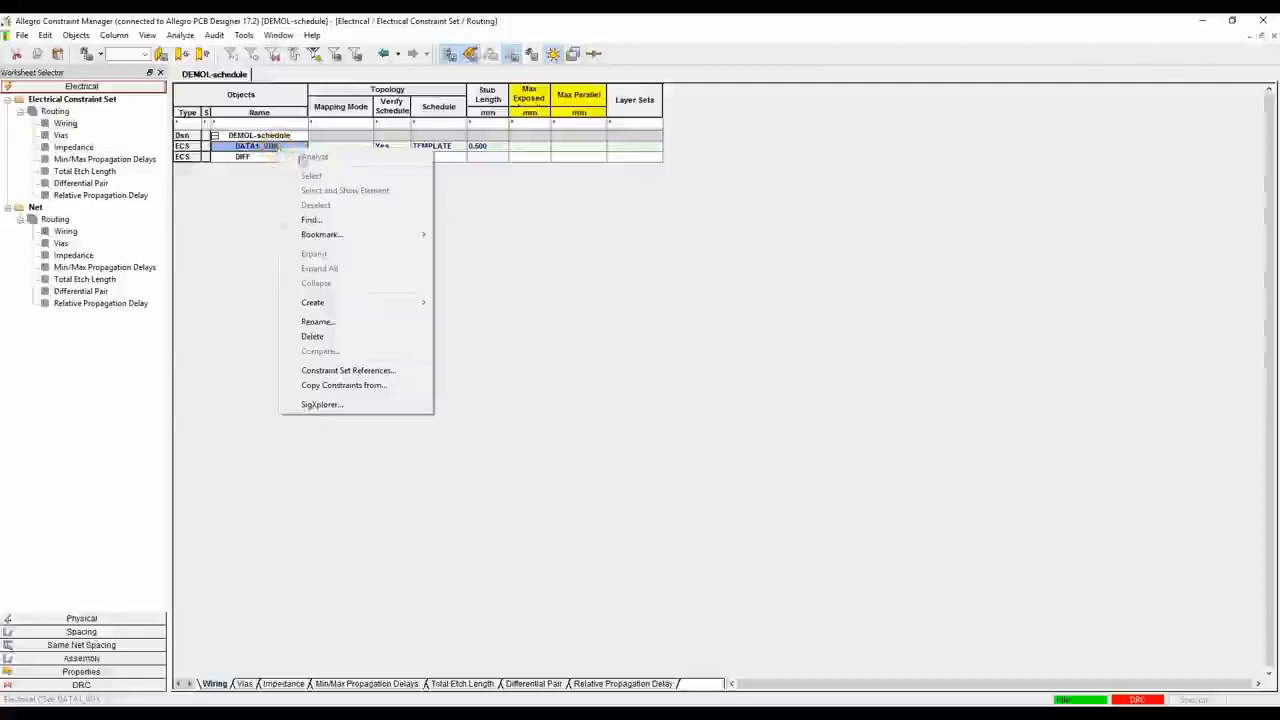
click(325, 404)
drag(697, 328, 697, 352)
click(575, 332)
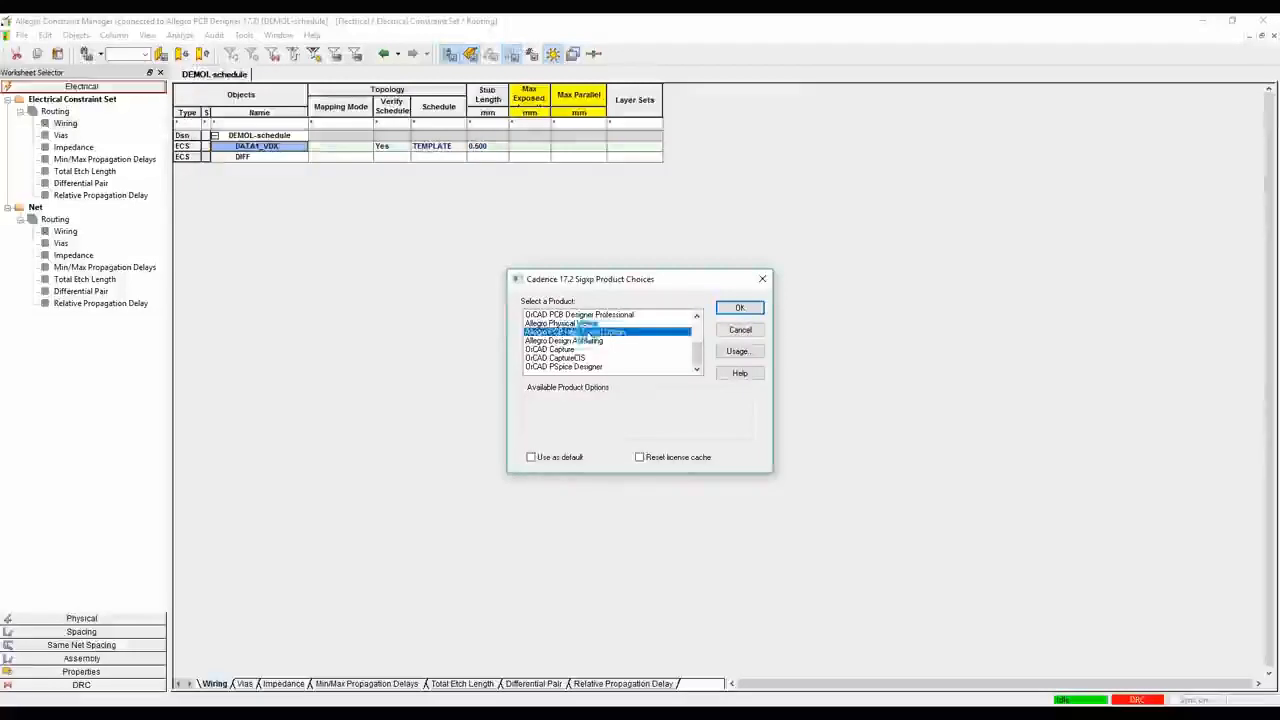
click(740, 307)
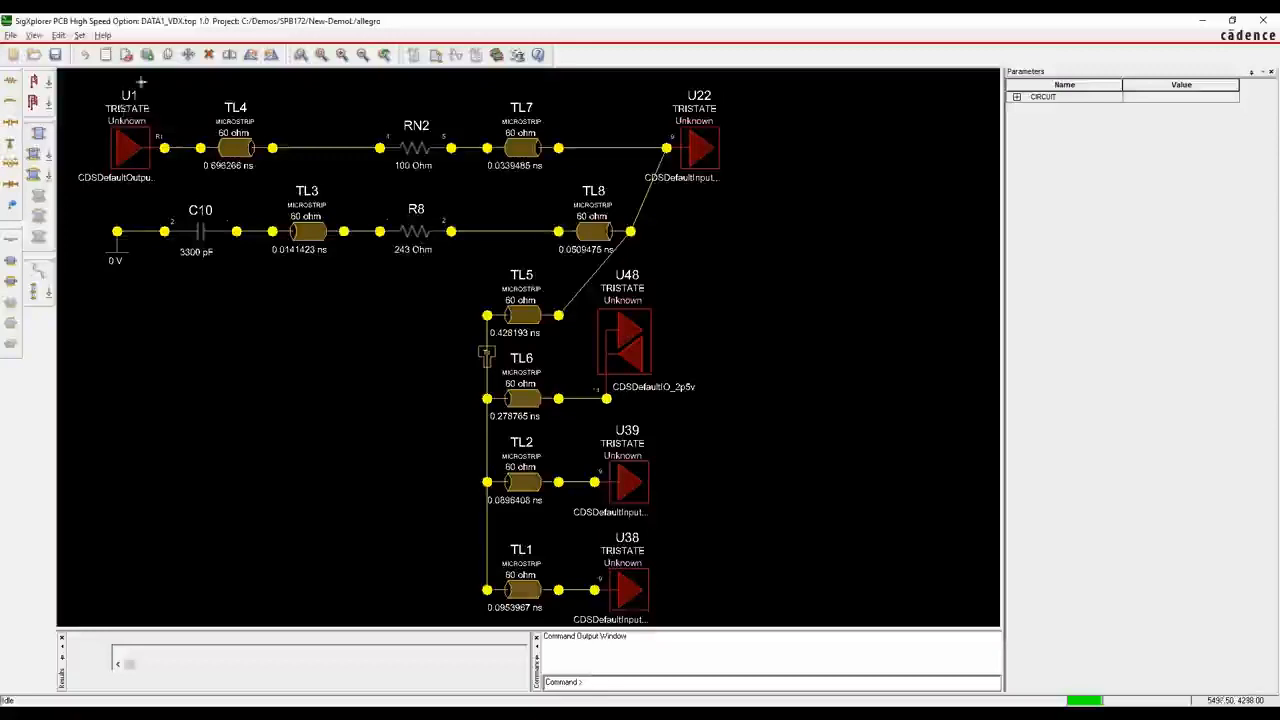
Add a topology impedance constraint for ALL/ALL with a 60 ohm target and a tolerance of 2 ohms
click(79, 35)
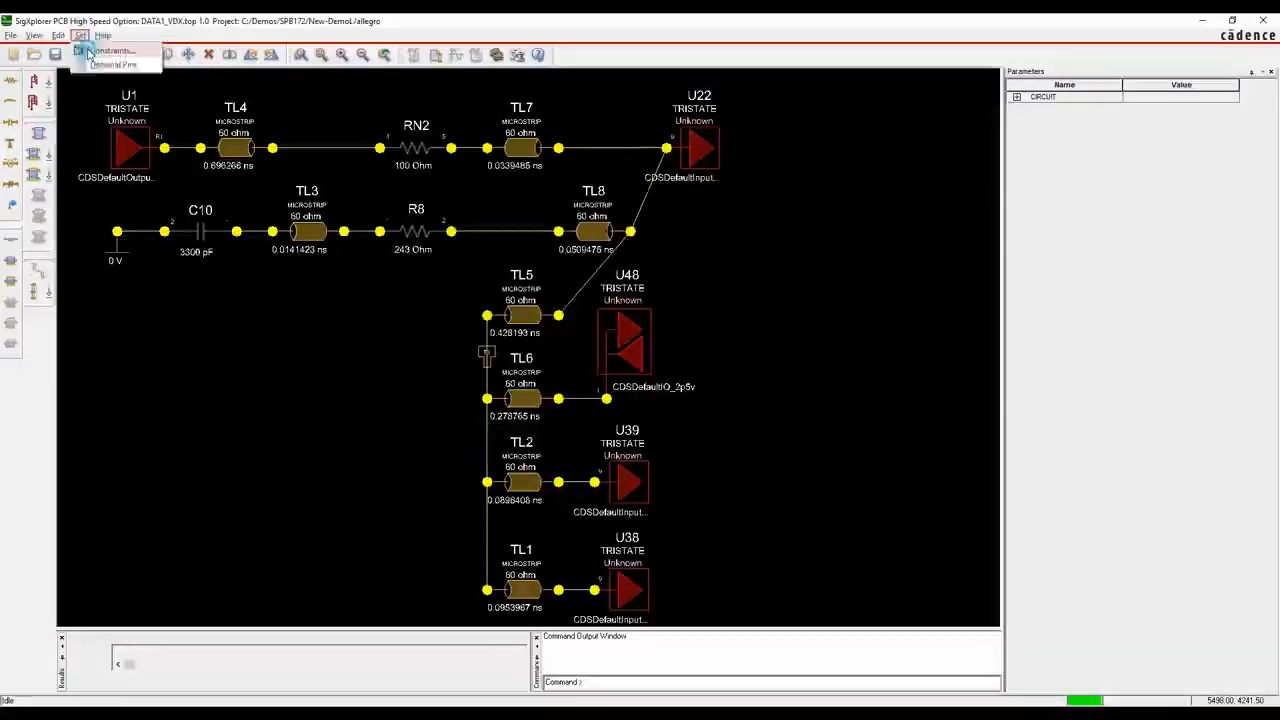
click(88, 55)
drag(497, 188, 384, 148)
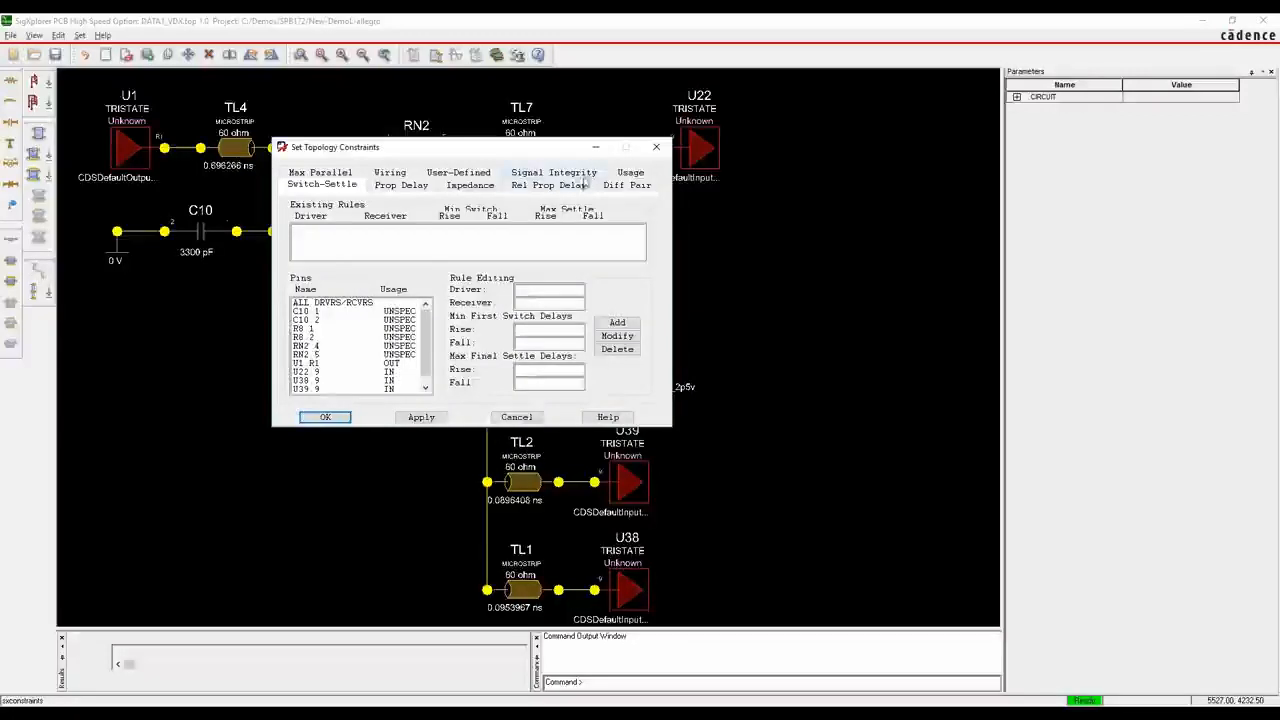
click(470, 186)
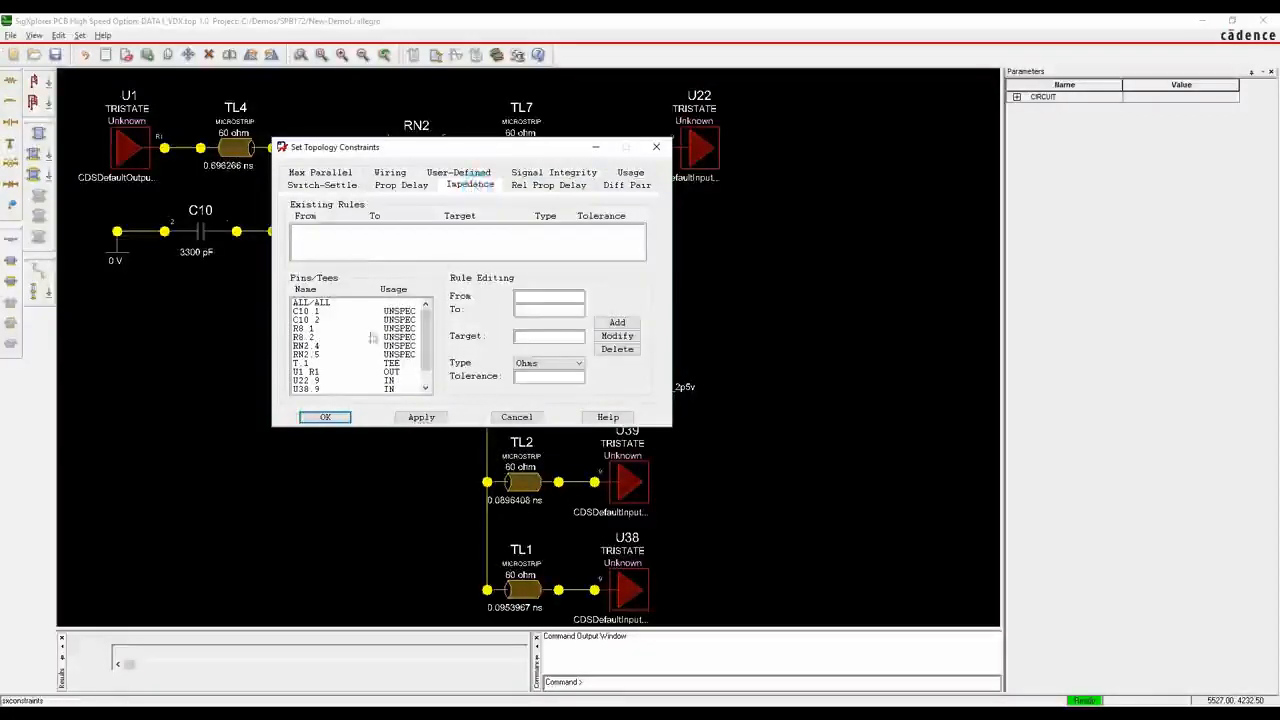
click(310, 302)
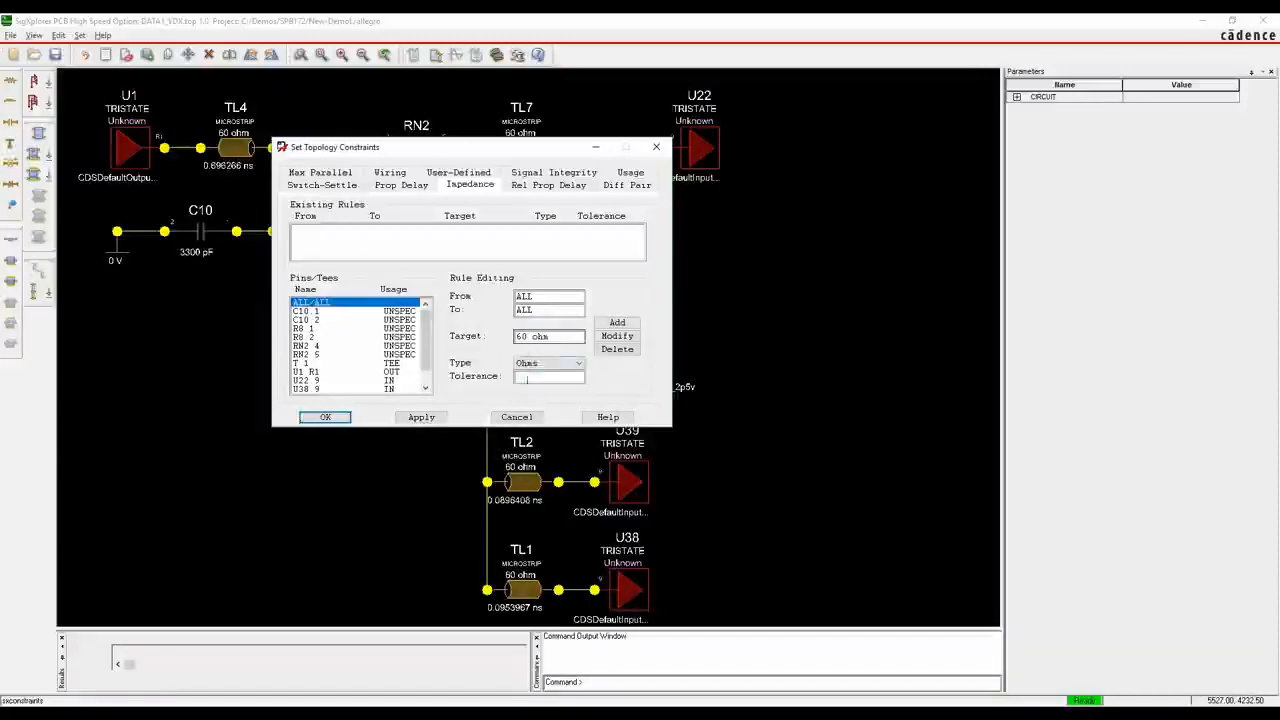
text(2)
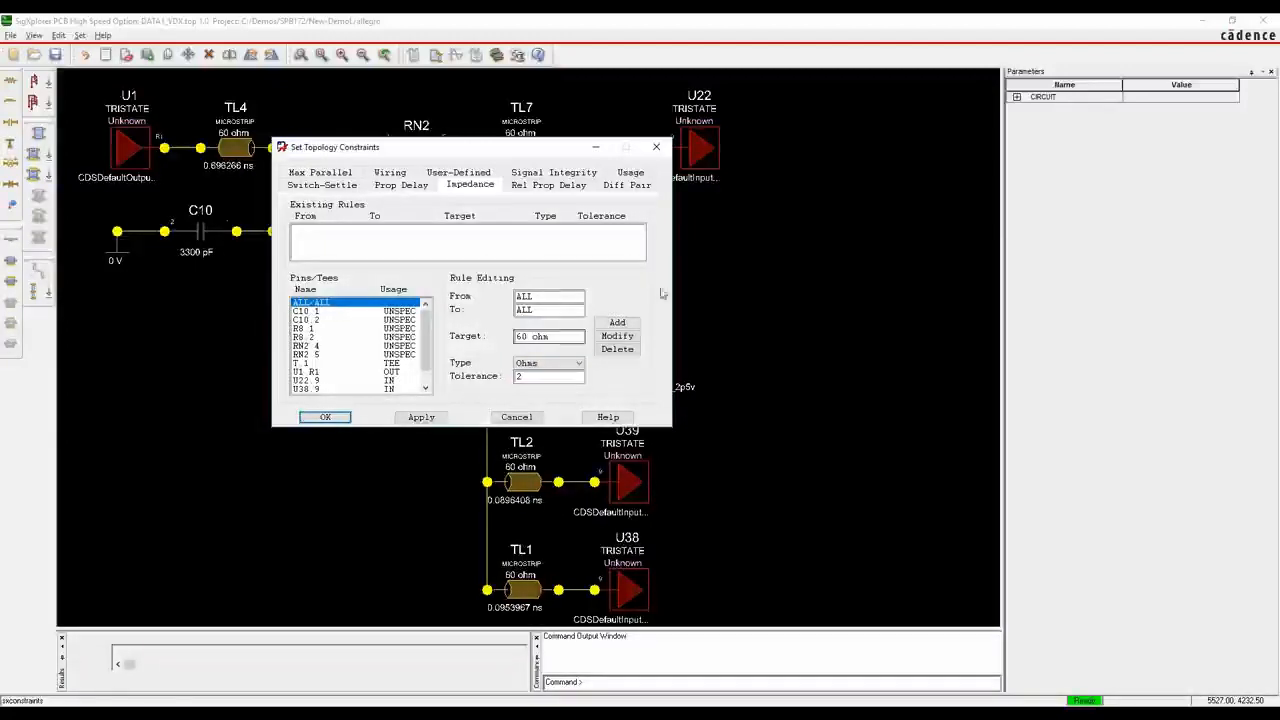
click(617, 322)
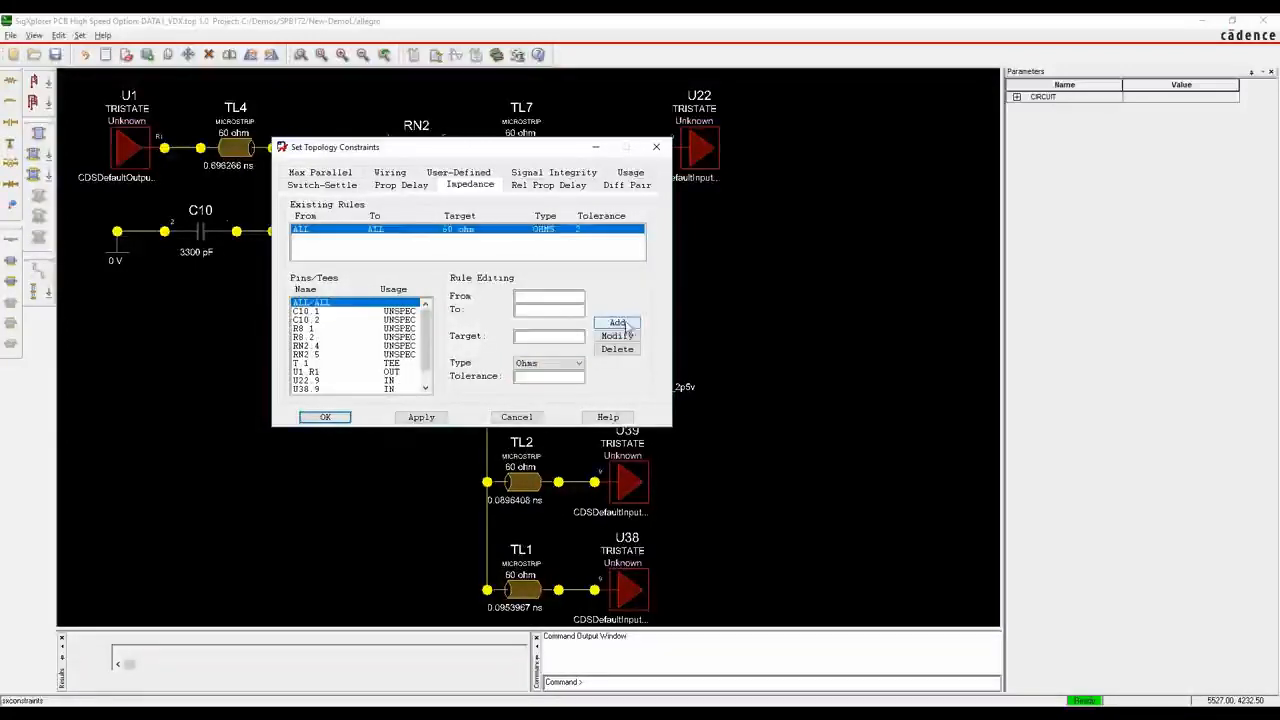
Add a propagation delay rule of type Length from U22.9 to RN2.5 with a 3 mm minimum and 4 mm maximum
click(405, 185)
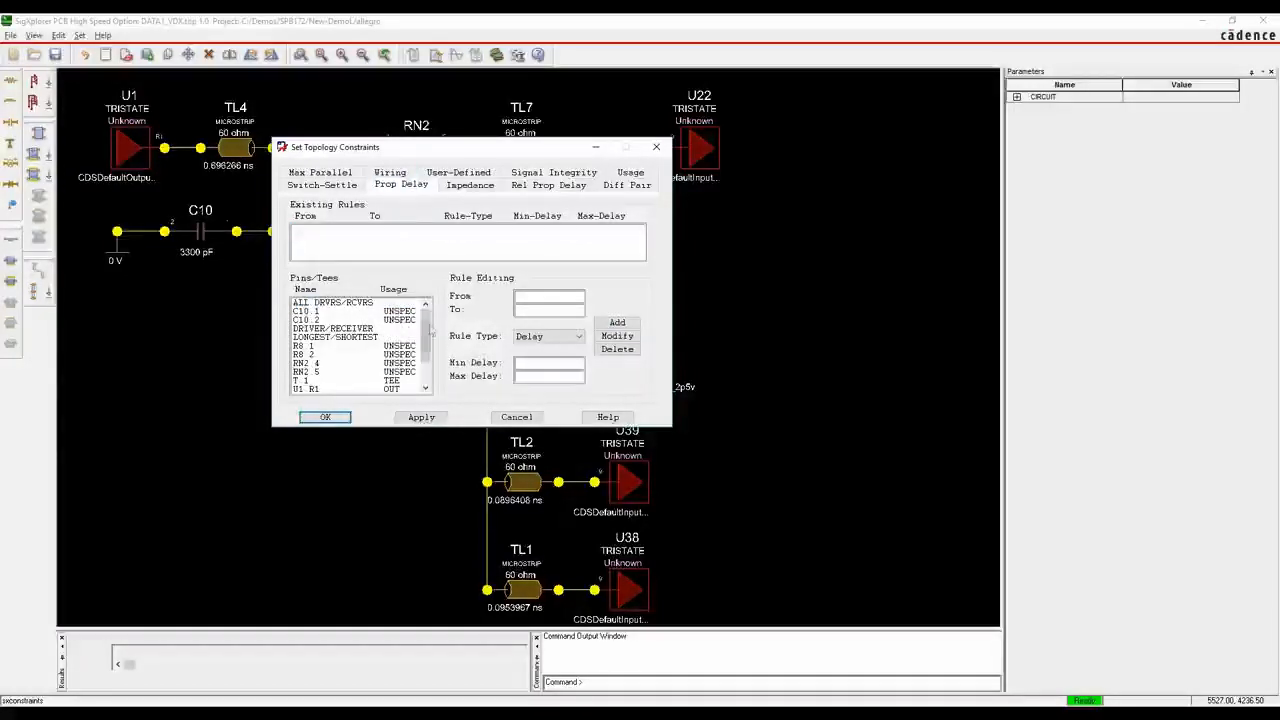
drag(472, 157, 501, 271)
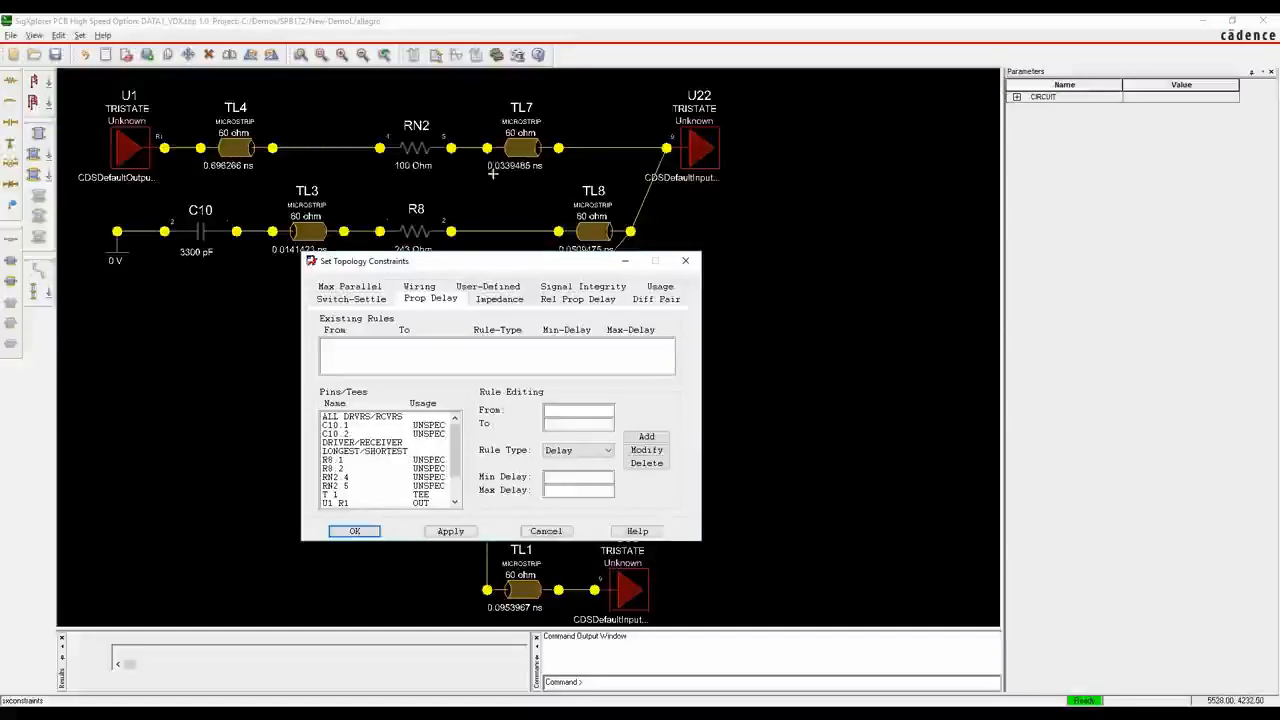
scroll(385, 460, down, 1)
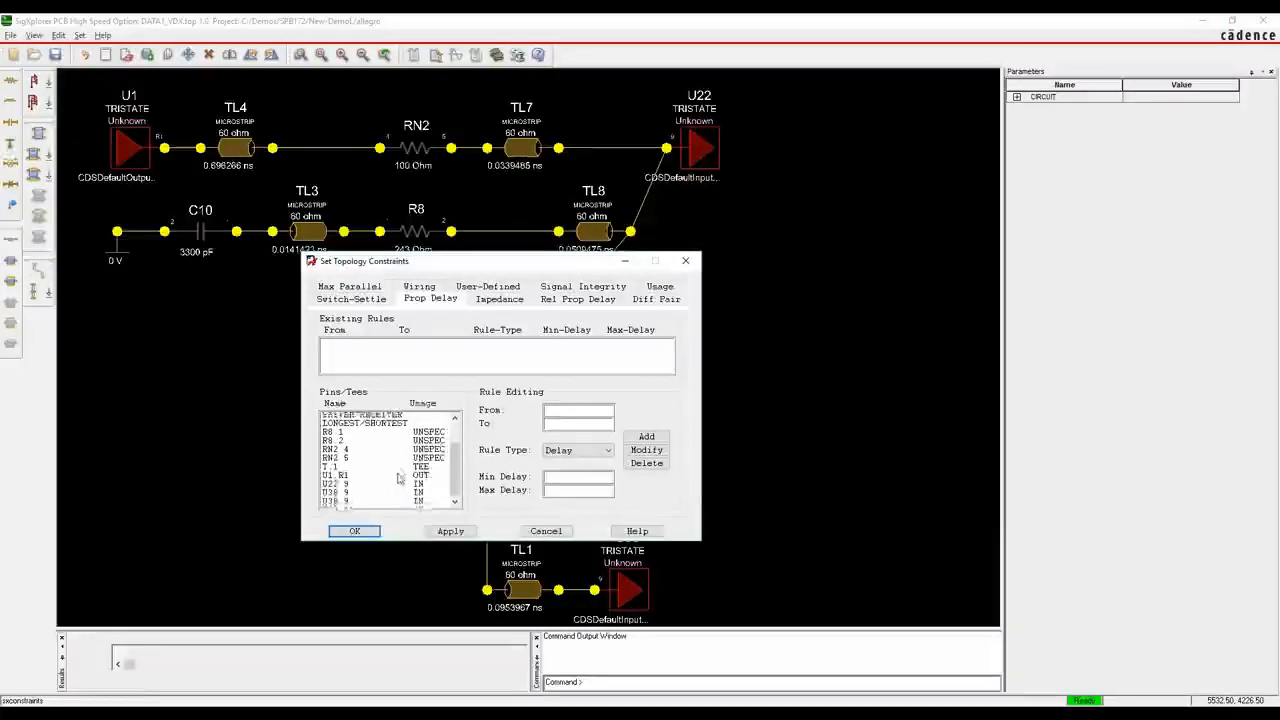
click(335, 478)
double_click(336, 481)
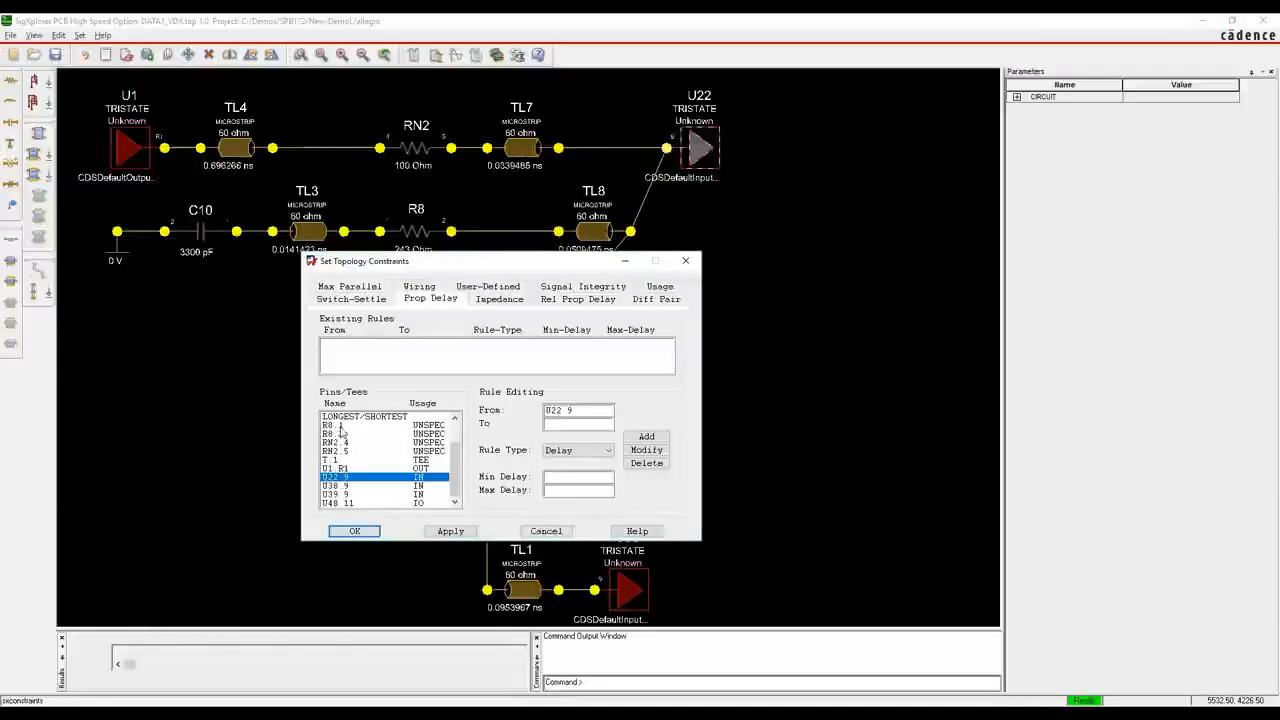
double_click(335, 451)
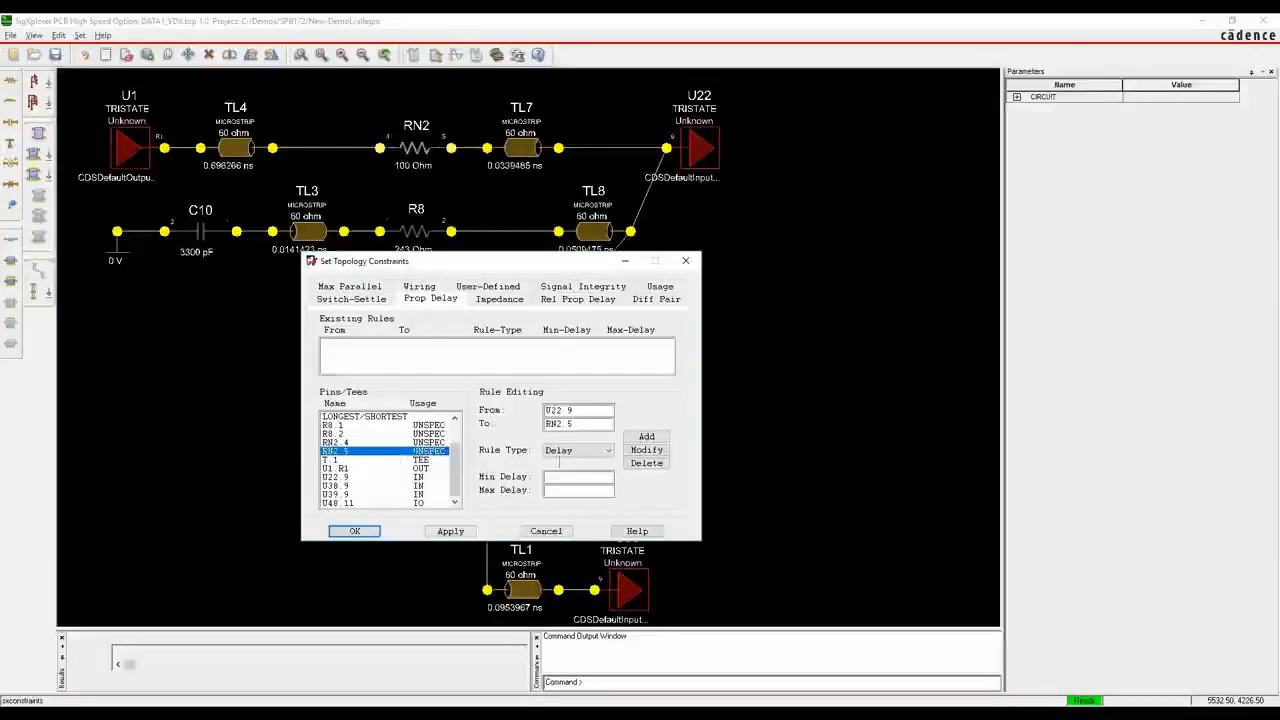
click(568, 471)
click(566, 478)
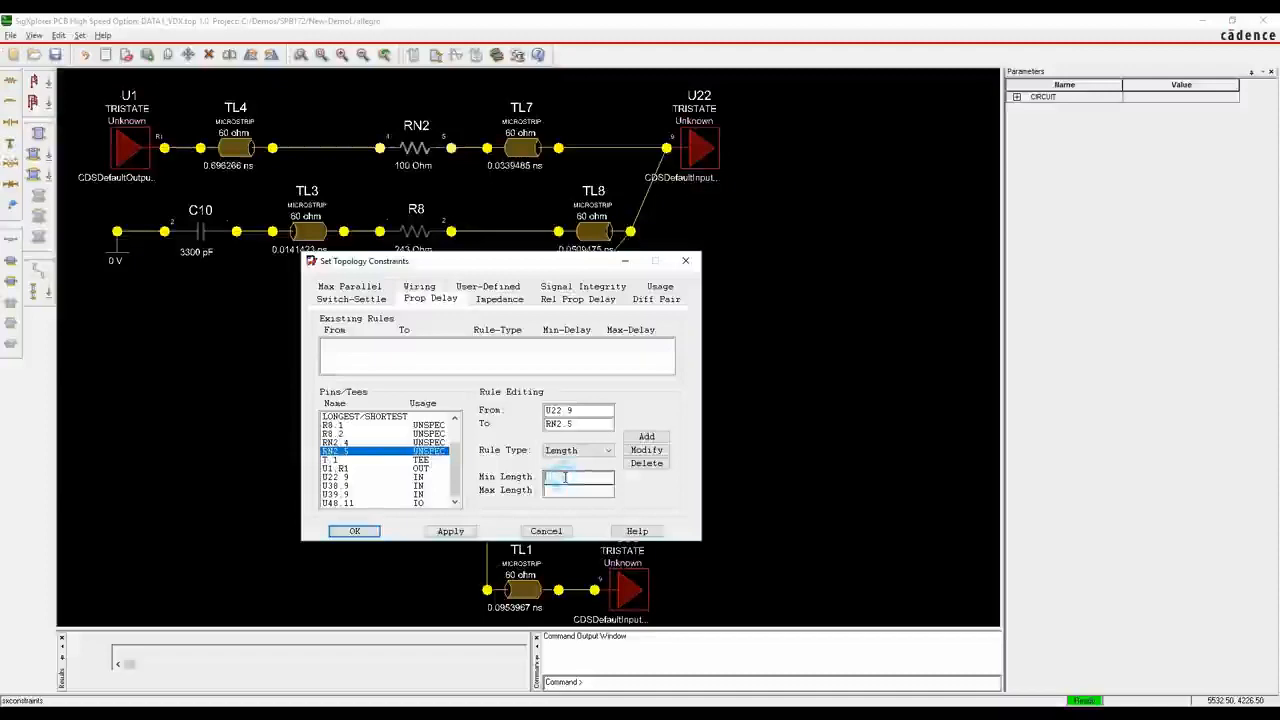
text(3)
key(Tab)
text(4)
key(Tab)
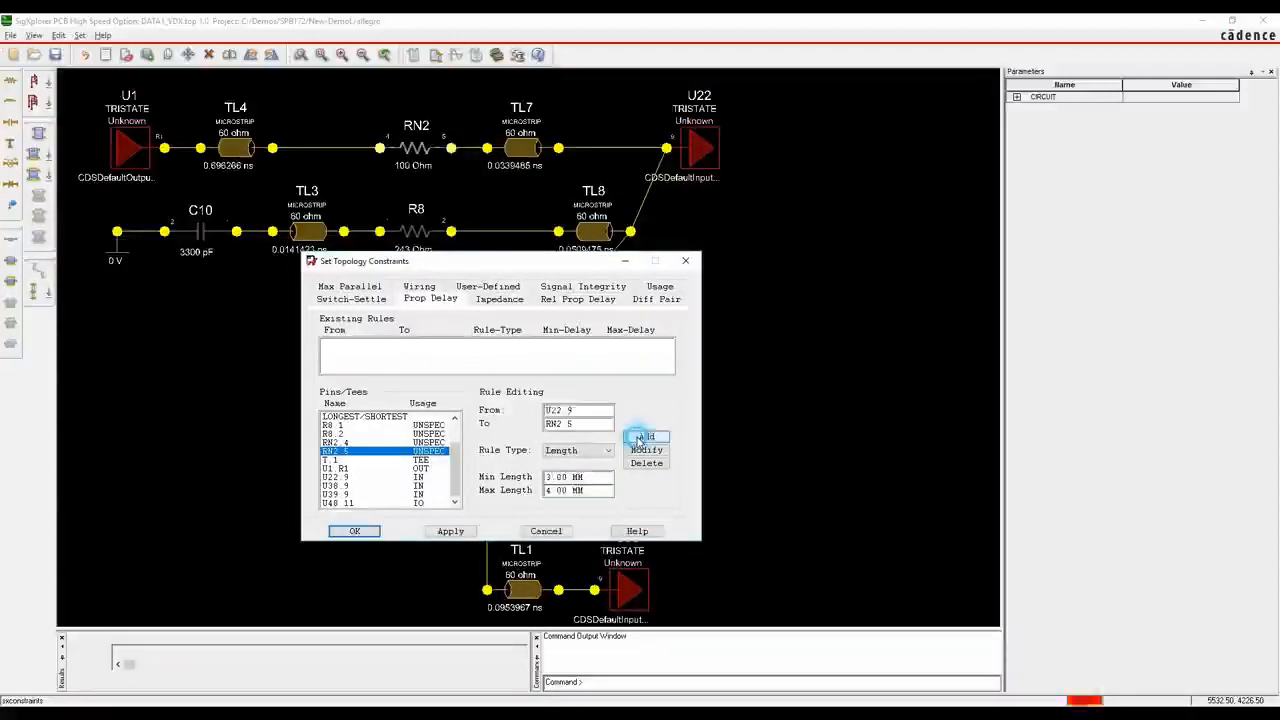
click(646, 437)
Add a Length rule from U22.9 to R8.2 with a 3 mm minimum and 4 mm maximum, and accept the topology constraints
click(345, 478)
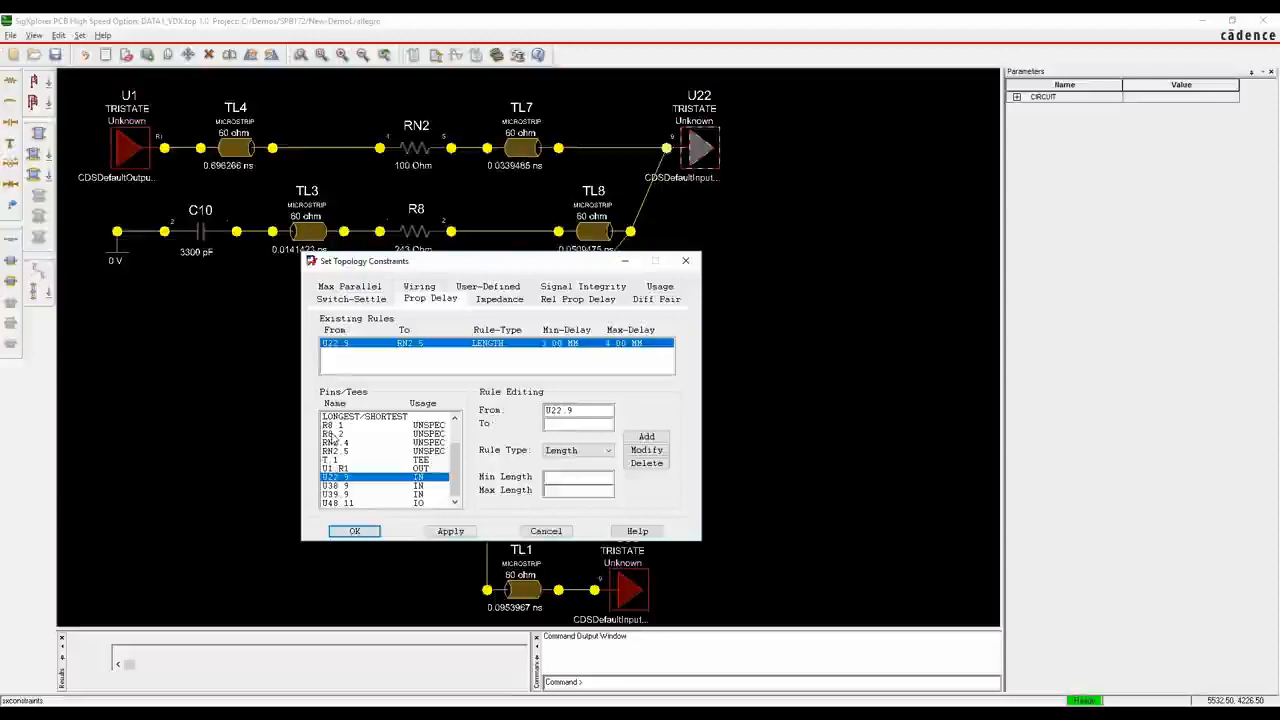
click(333, 434)
click(551, 476)
text(3)
key(Tab)
text(4)
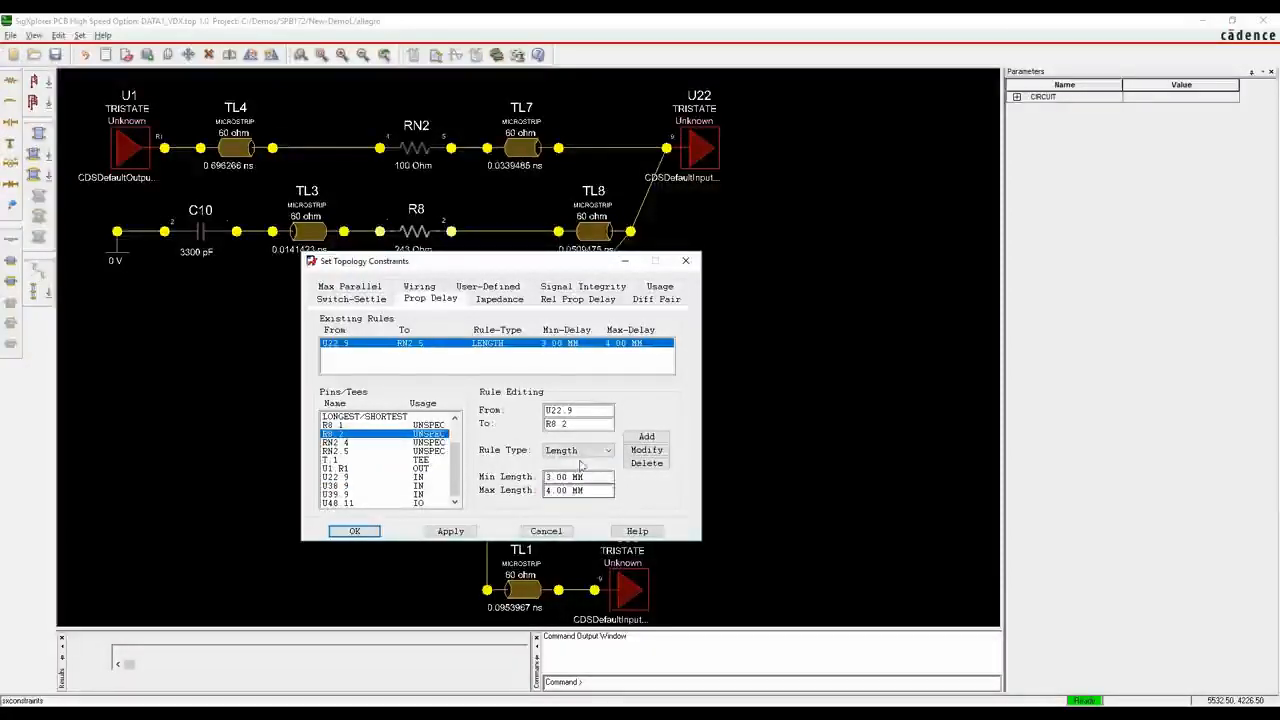
click(646, 437)
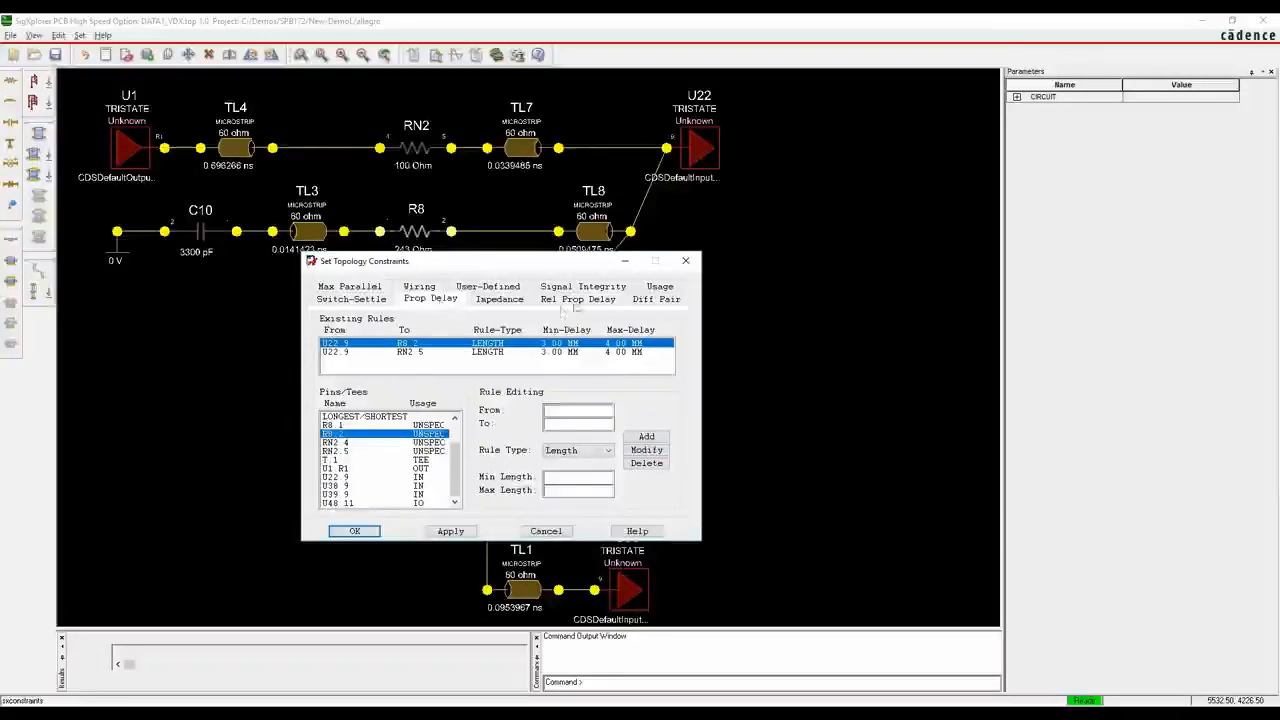
click(354, 531)
Update Constraint Manager with the edited topology despite the ambiguous nodes, switch to Constraint Manager, and dismiss the constraint set apply log
click(11, 35)
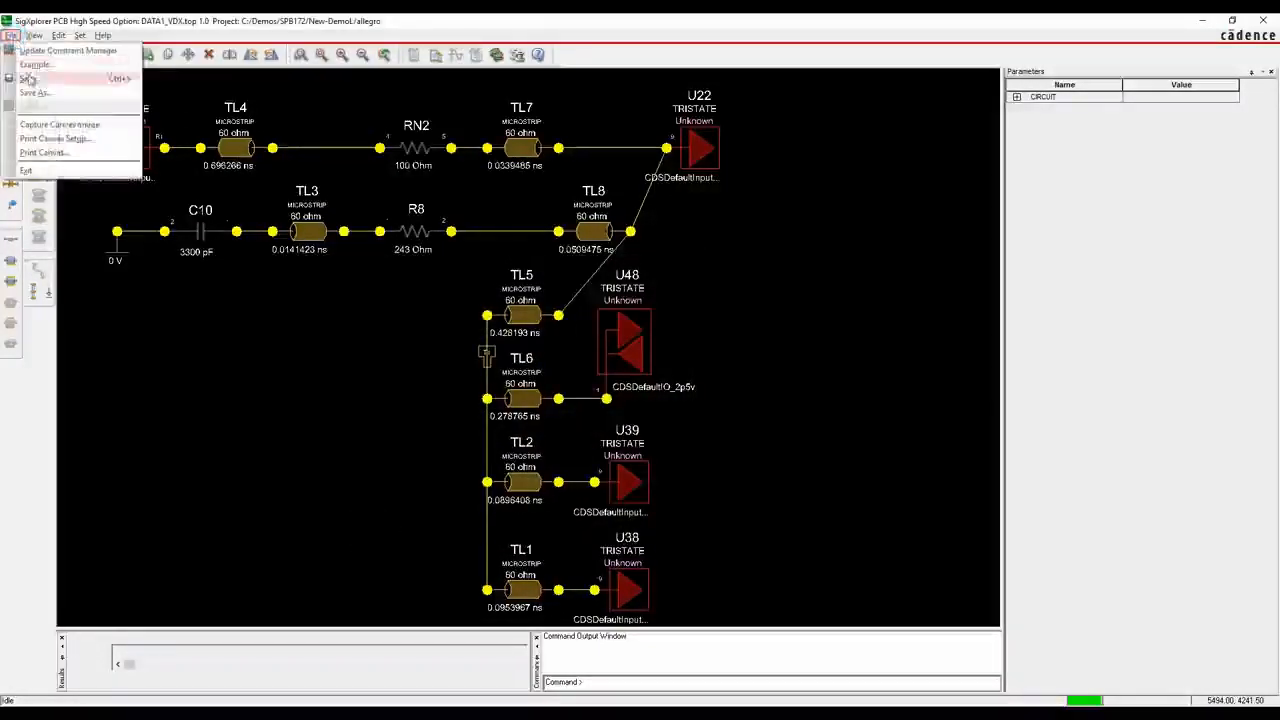
click(45, 50)
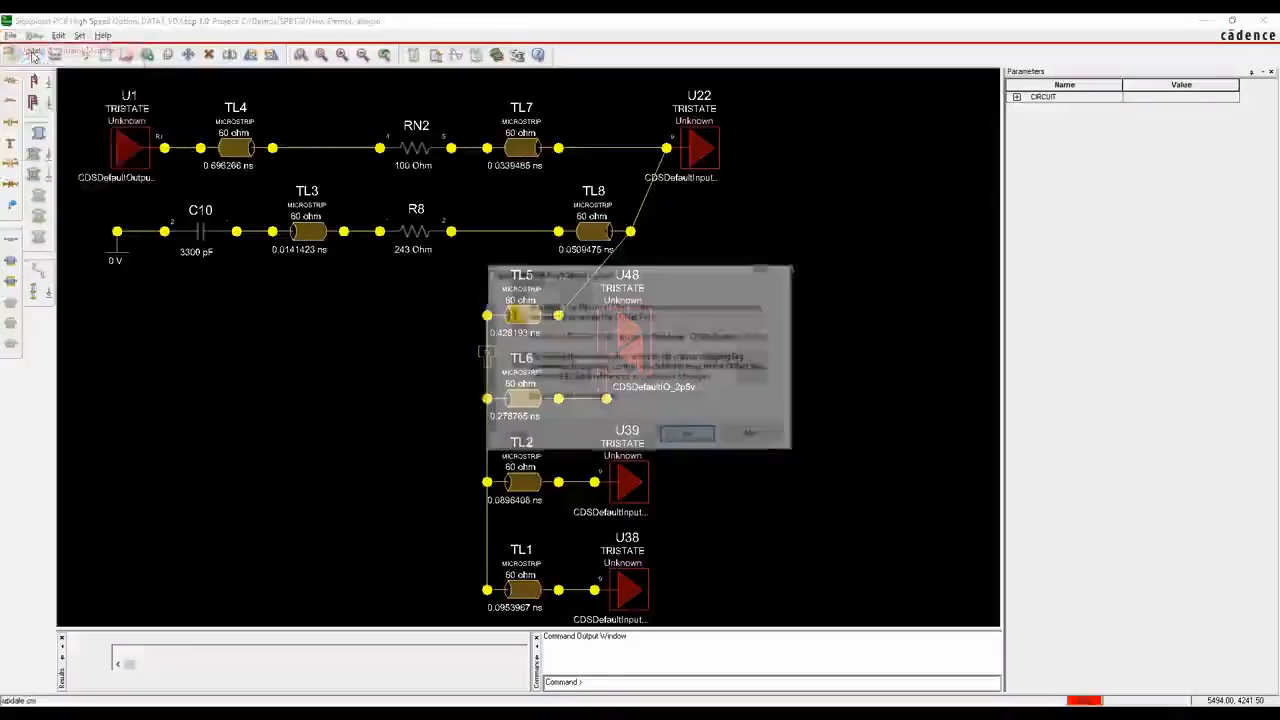
click(687, 434)
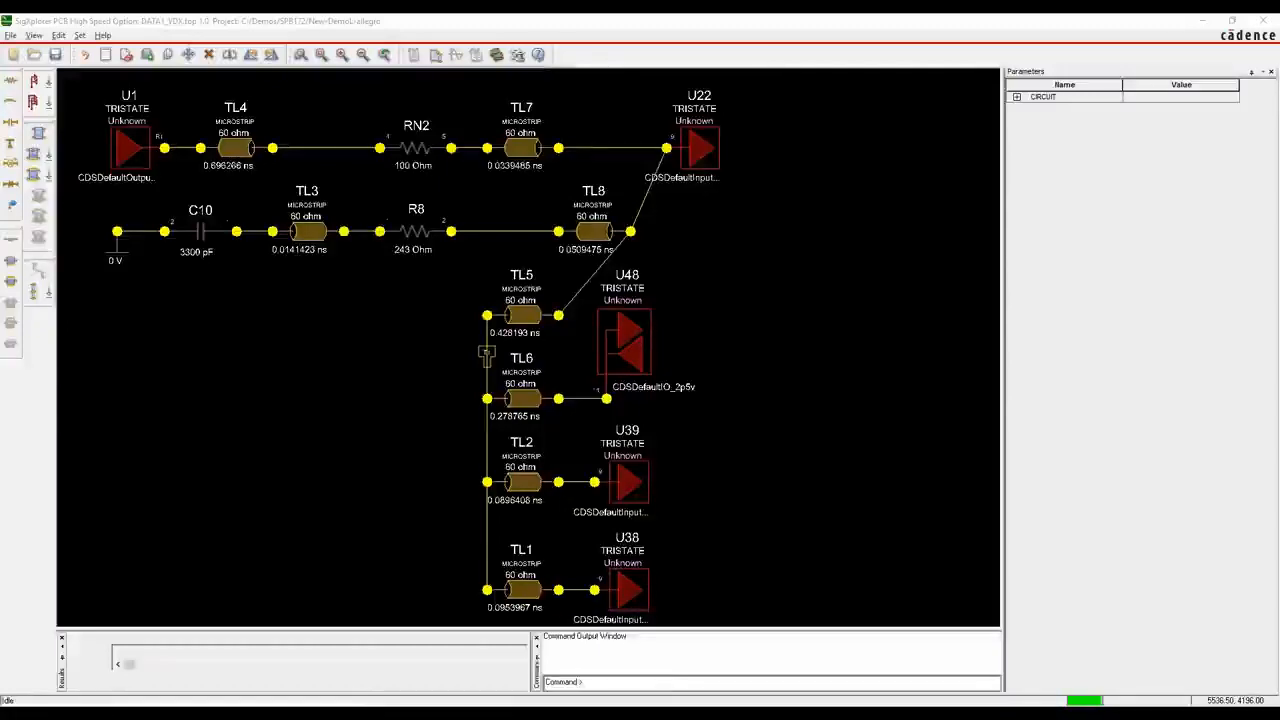
click(563, 649)
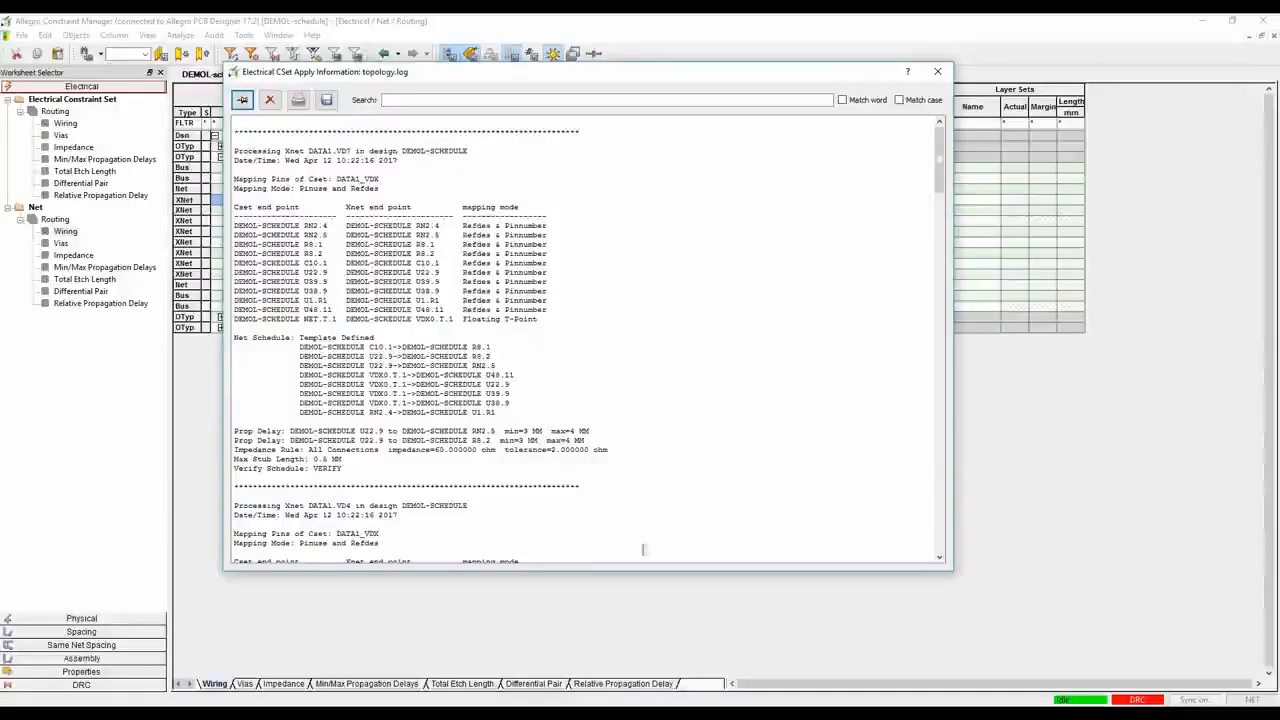
click(937, 71)
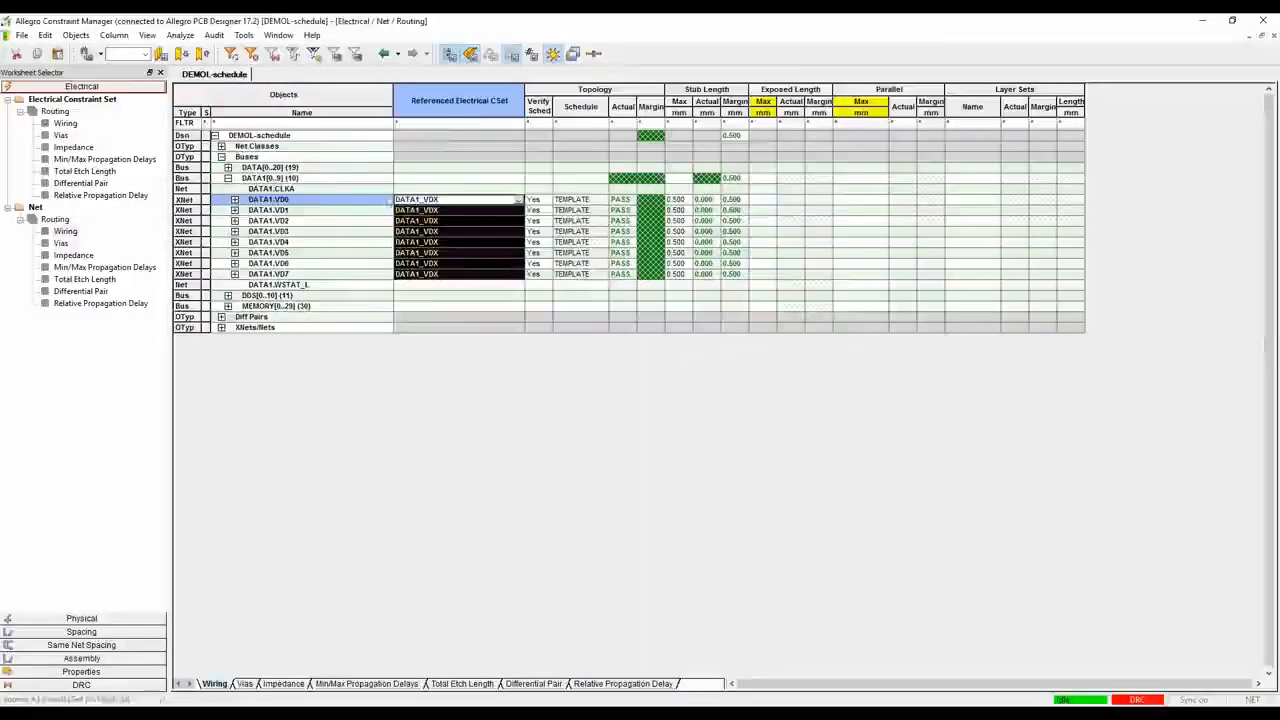
Review the DATA1_VDX constraint set's wiring, impedance and min/max propagation delays, plus the net-level wiring and impedance
click(65, 124)
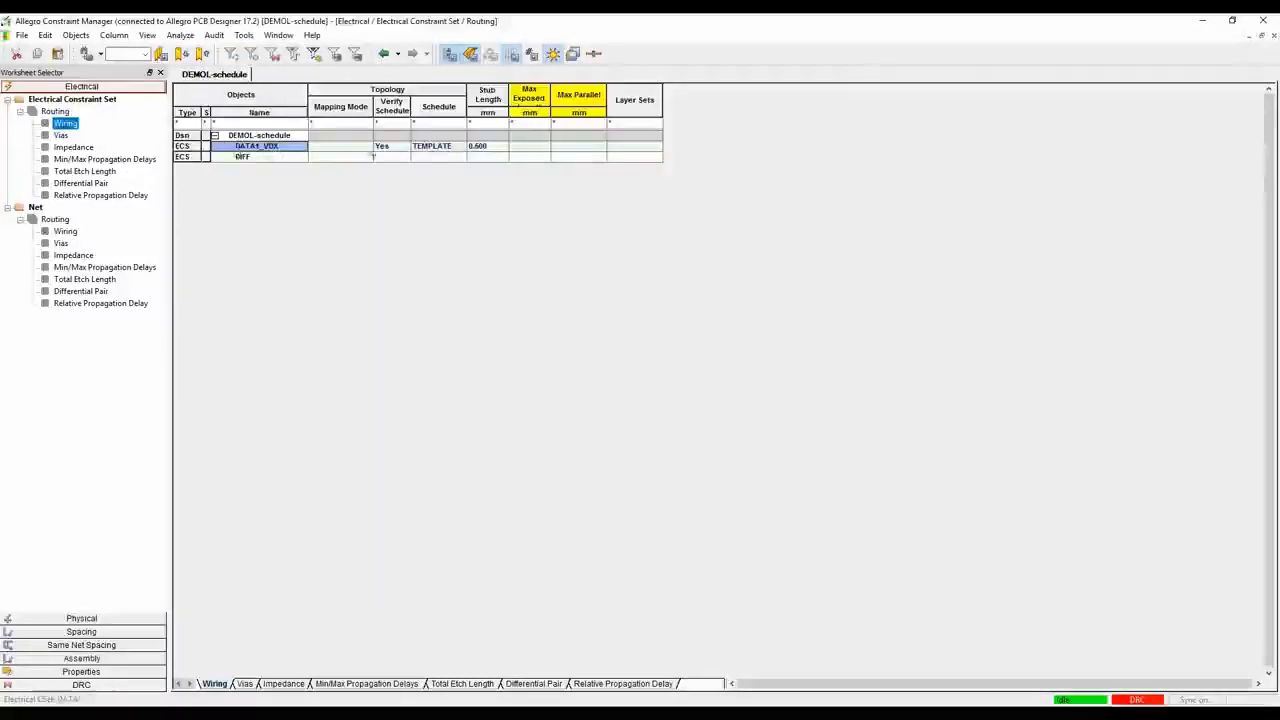
click(72, 148)
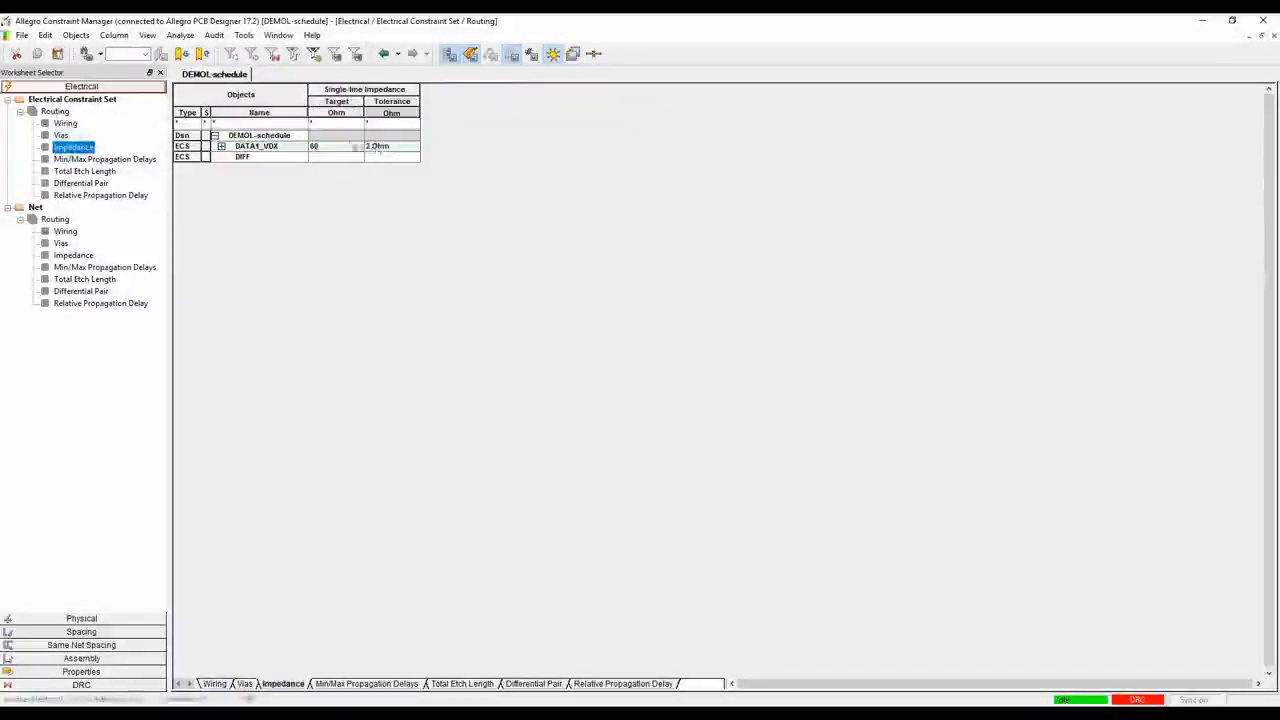
click(100, 159)
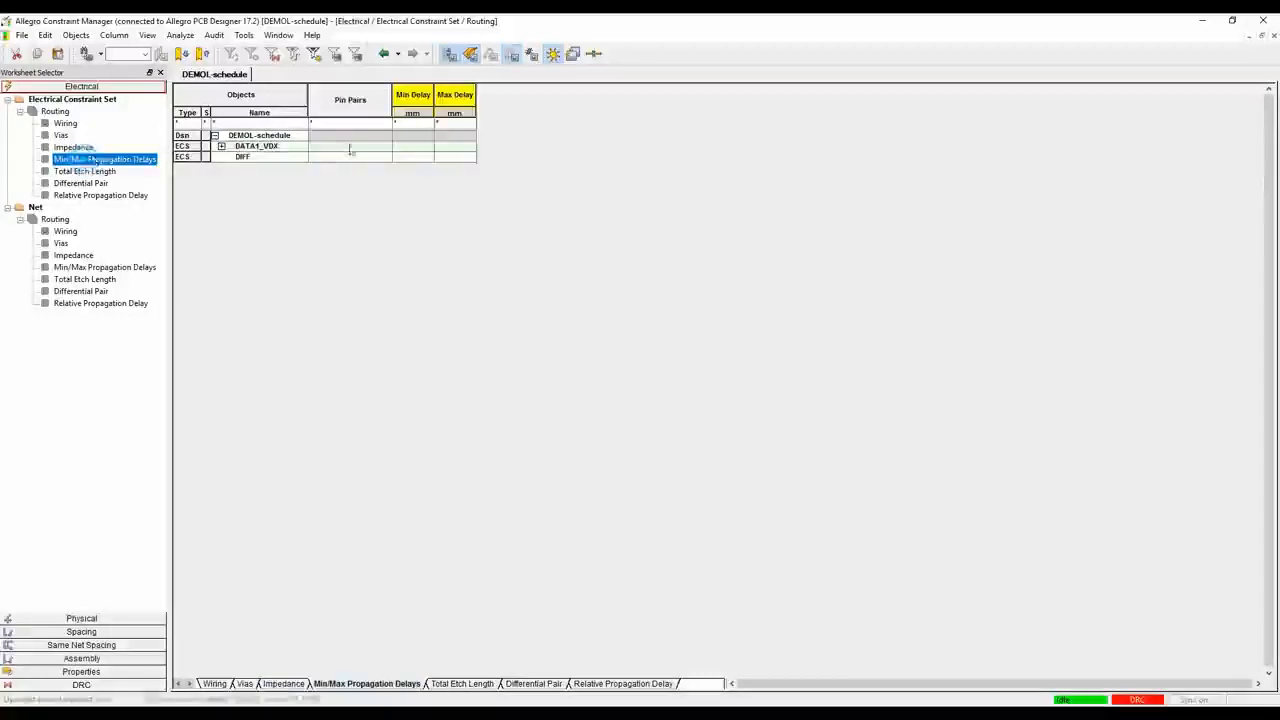
click(221, 147)
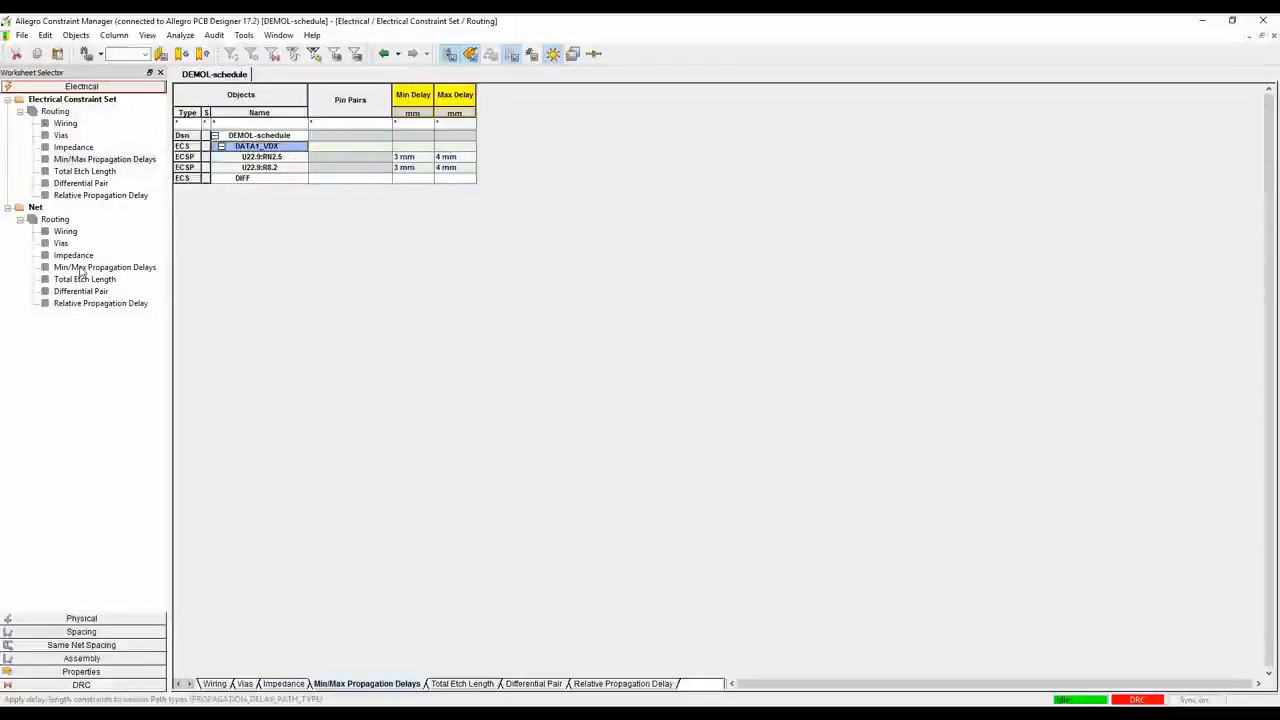
click(66, 232)
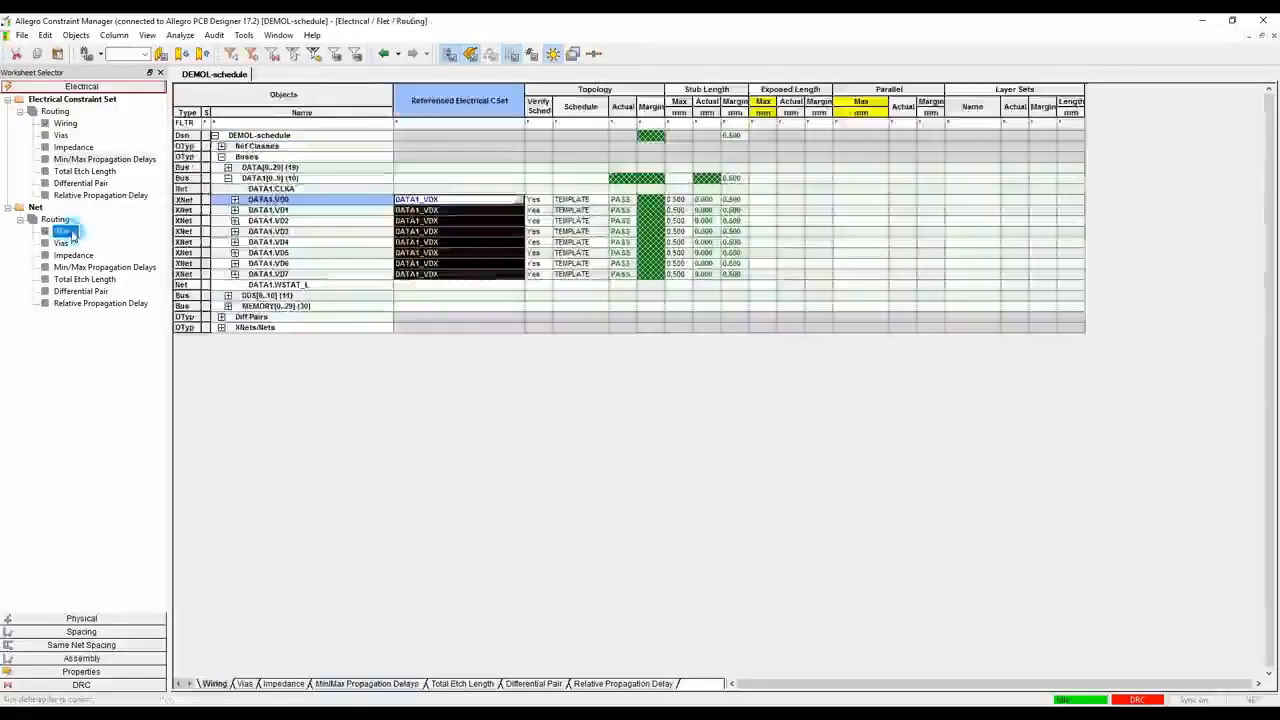
click(74, 255)
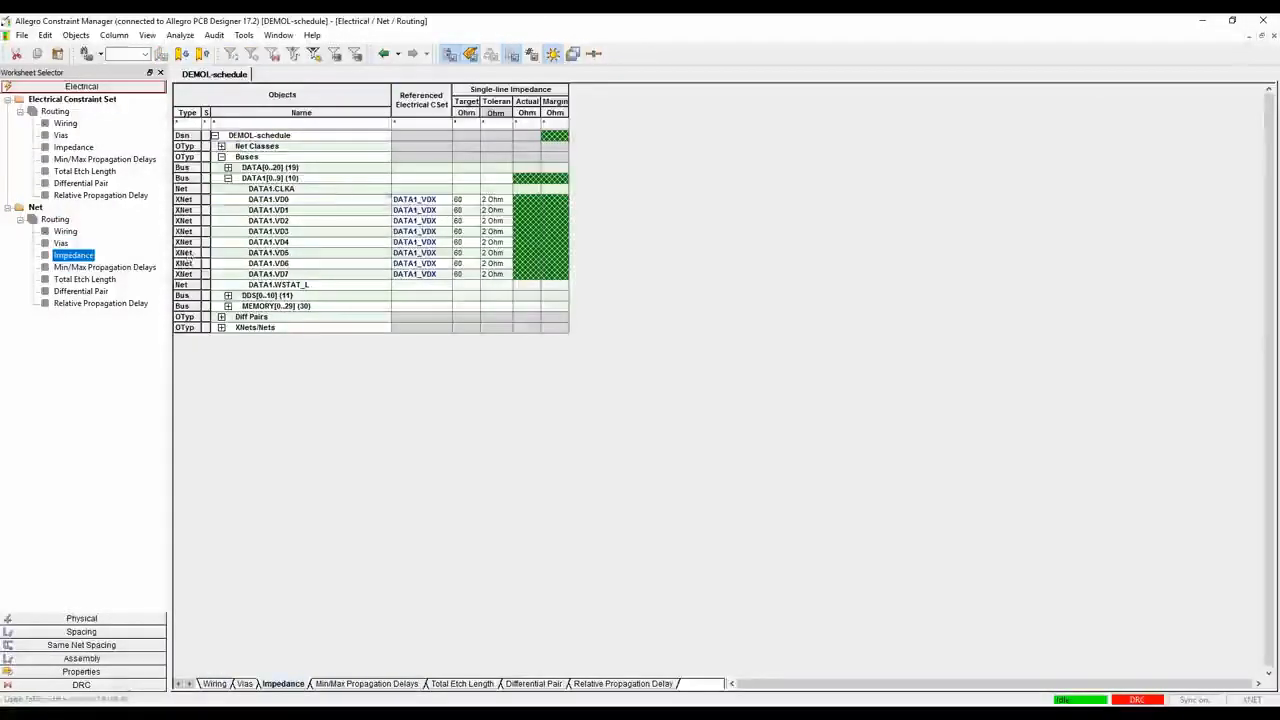
Expand all buses in the net-level Min/Max Propagation Delays worksheet and inspect the pin pairs of the DATA1 XNets
click(60, 267)
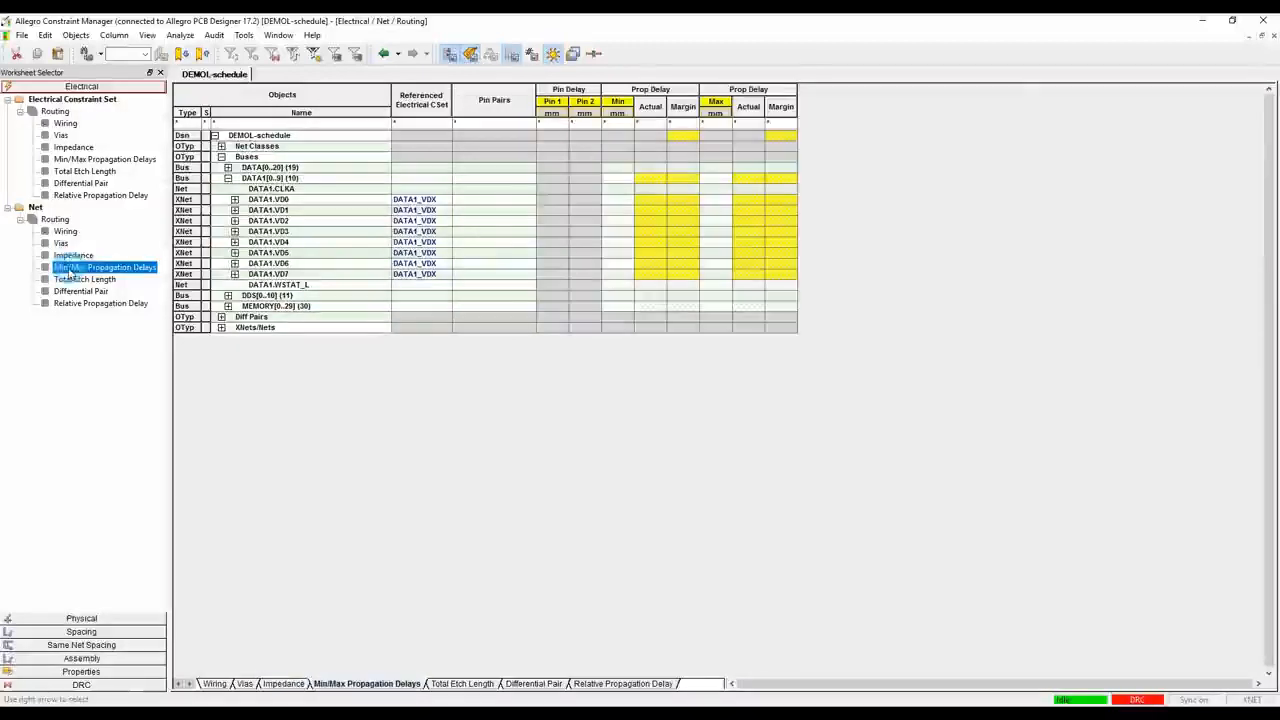
right_click(258, 157)
click(296, 166)
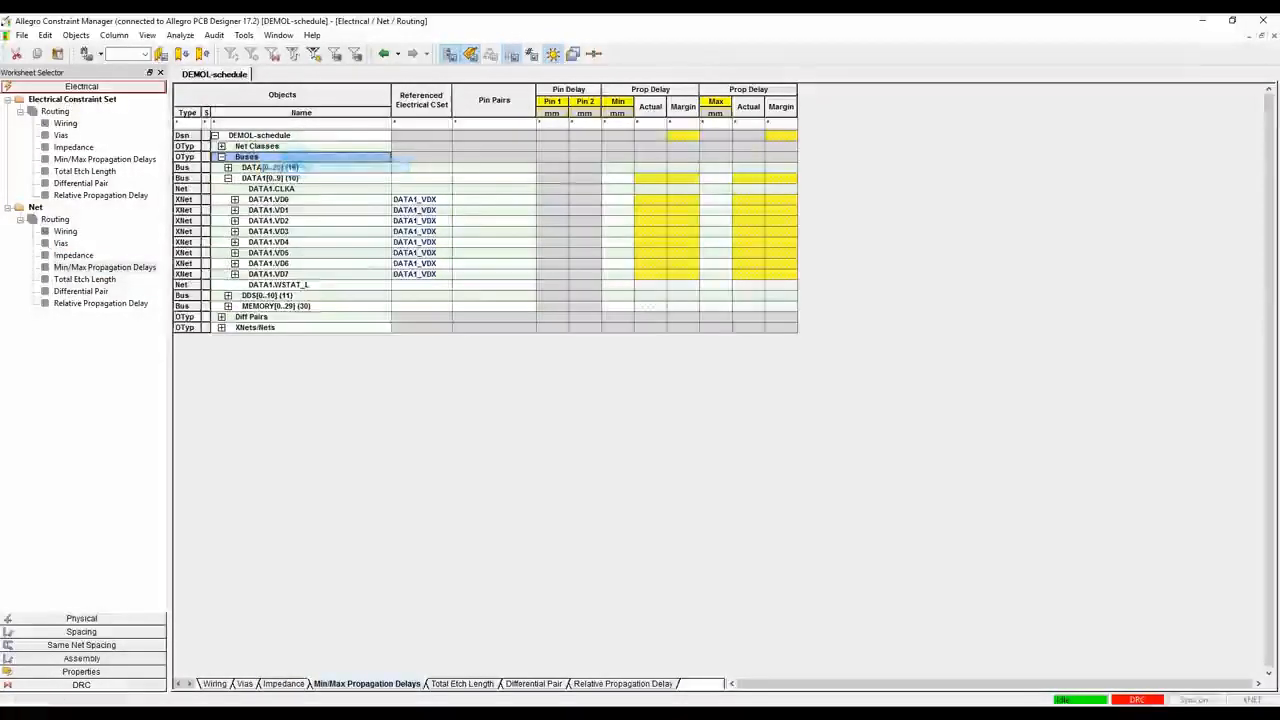
right_click(272, 163)
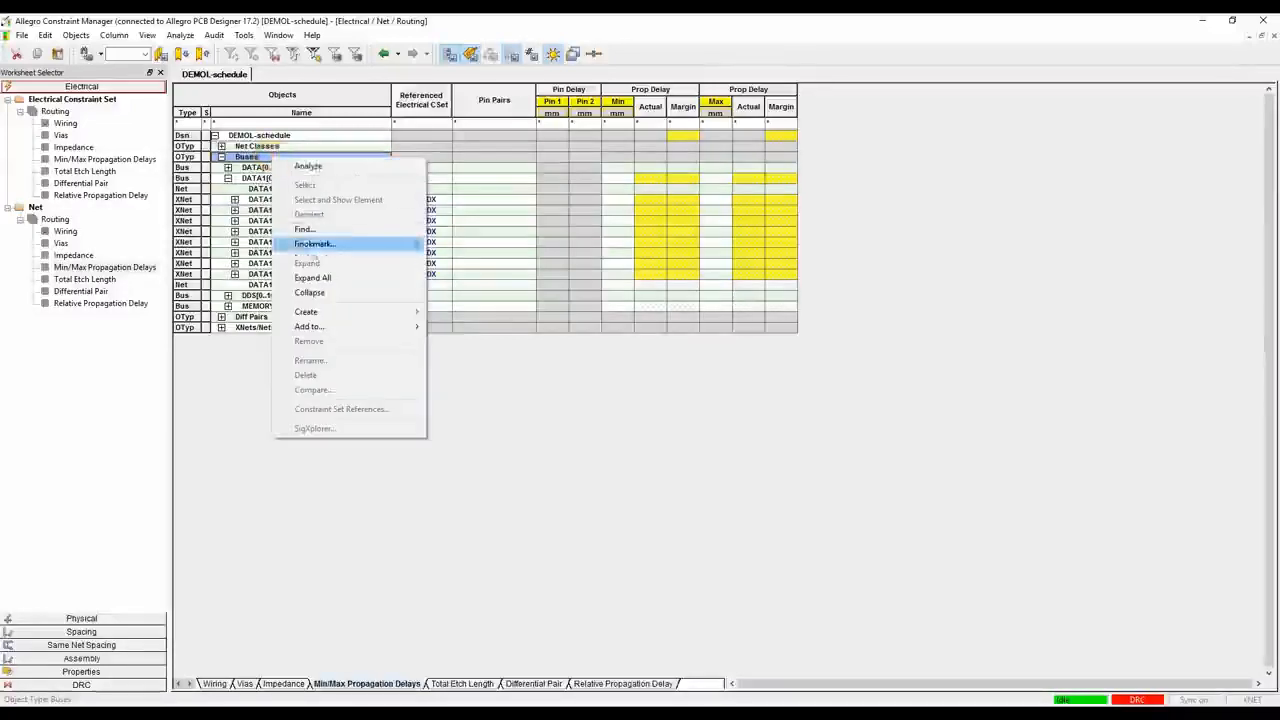
click(300, 243)
scroll(368, 413, down, 3)
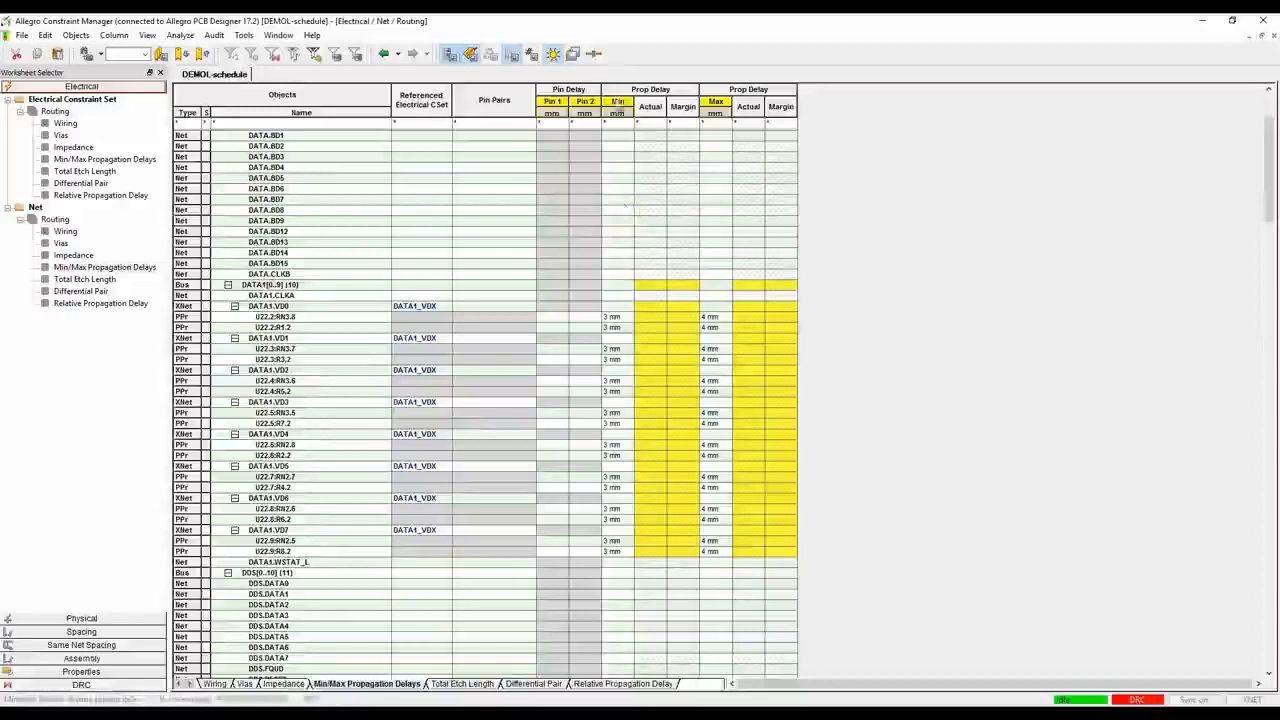
Enable min/max propagation delay analysis and analyze the DATA1[0..9] bus against its length limits
right_click(624, 103)
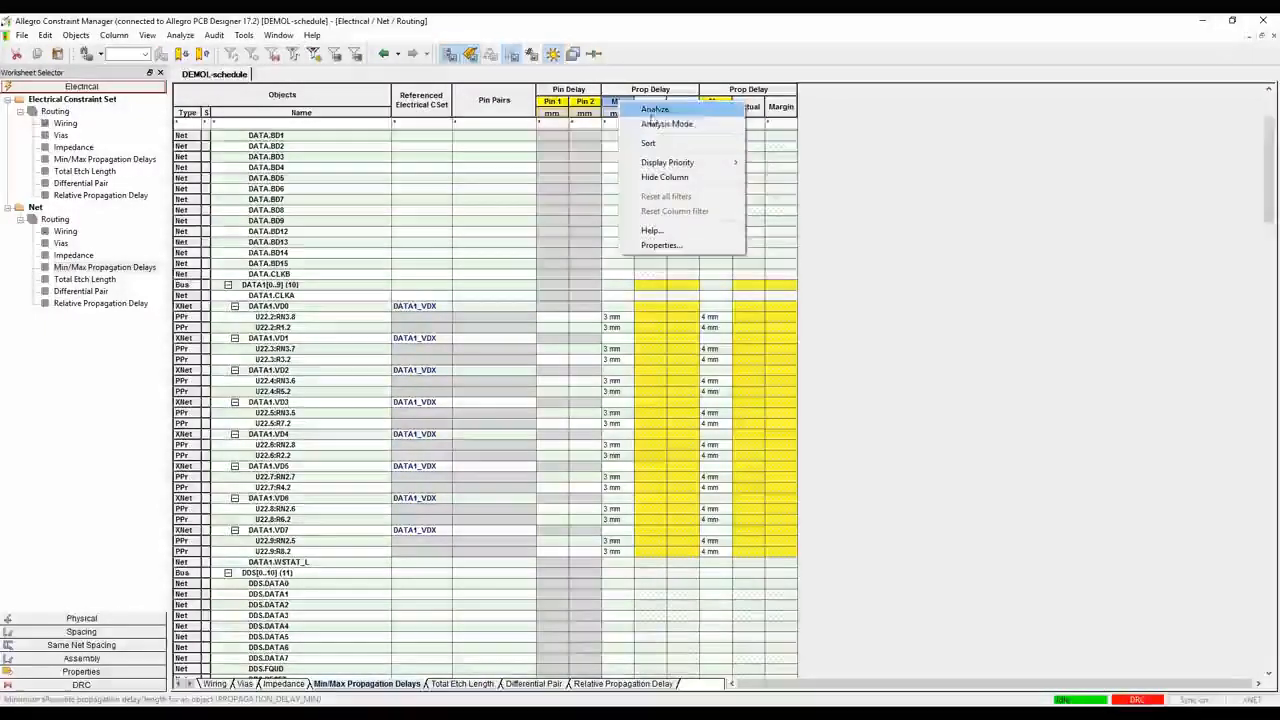
click(650, 109)
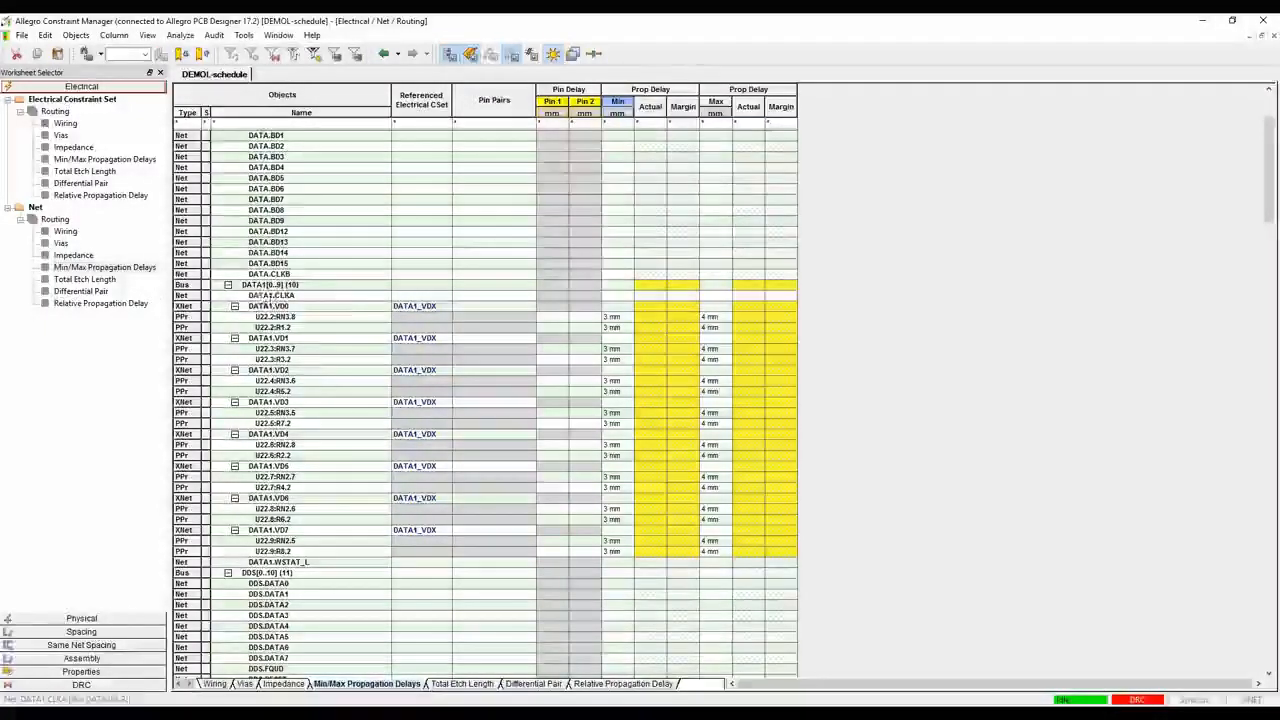
right_click(285, 285)
click(314, 291)
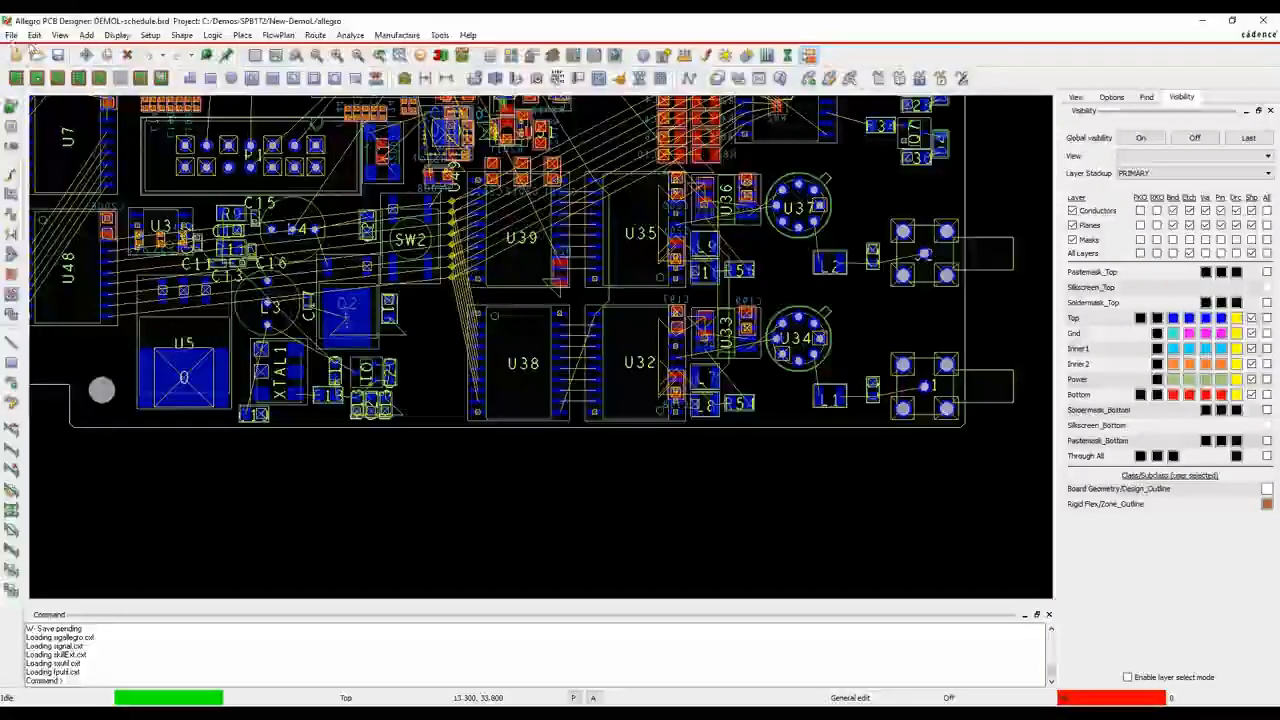
Open the DEMOL-allegro board with the Allegro PCB Designer product and launch its Constraint Manager
click(11, 35)
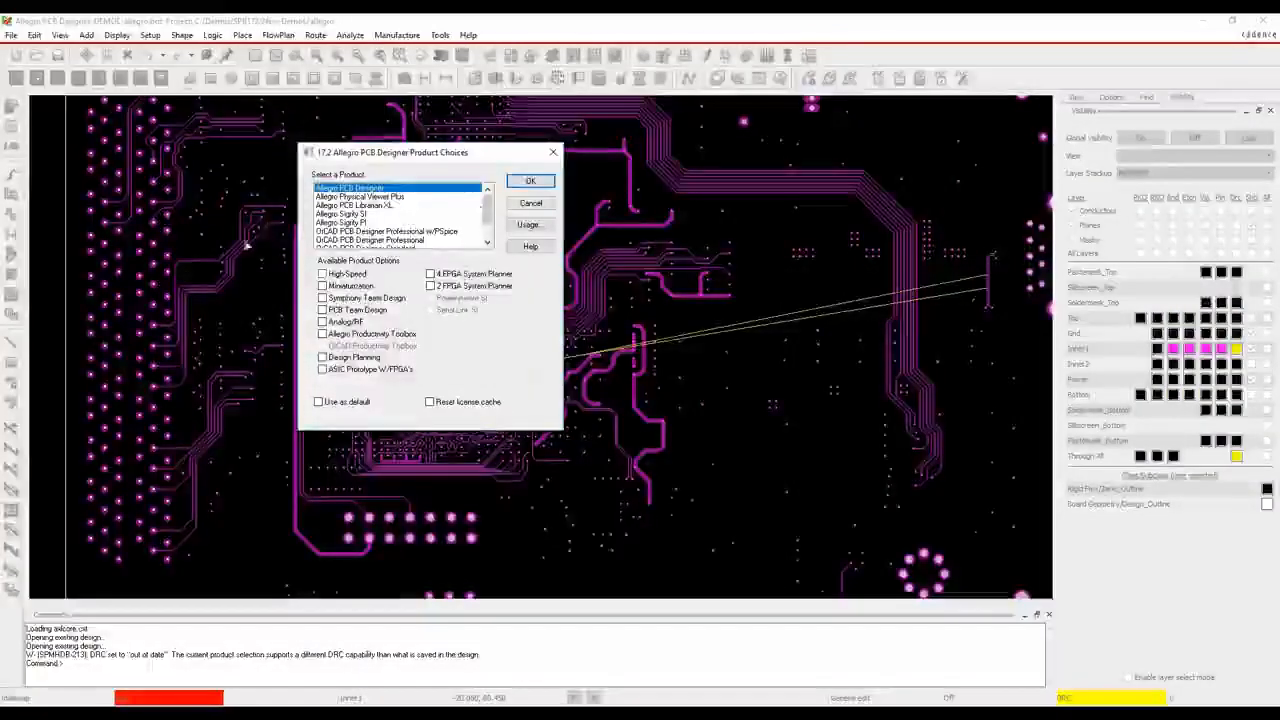
click(530, 180)
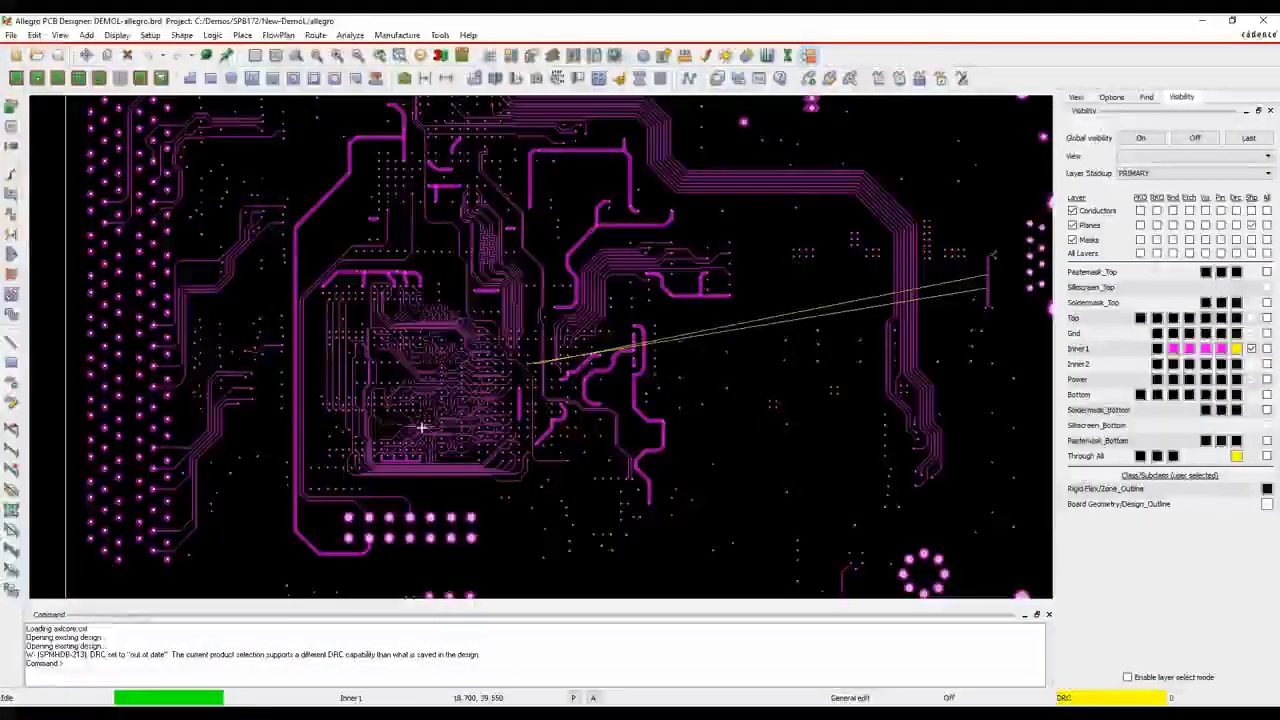
click(573, 56)
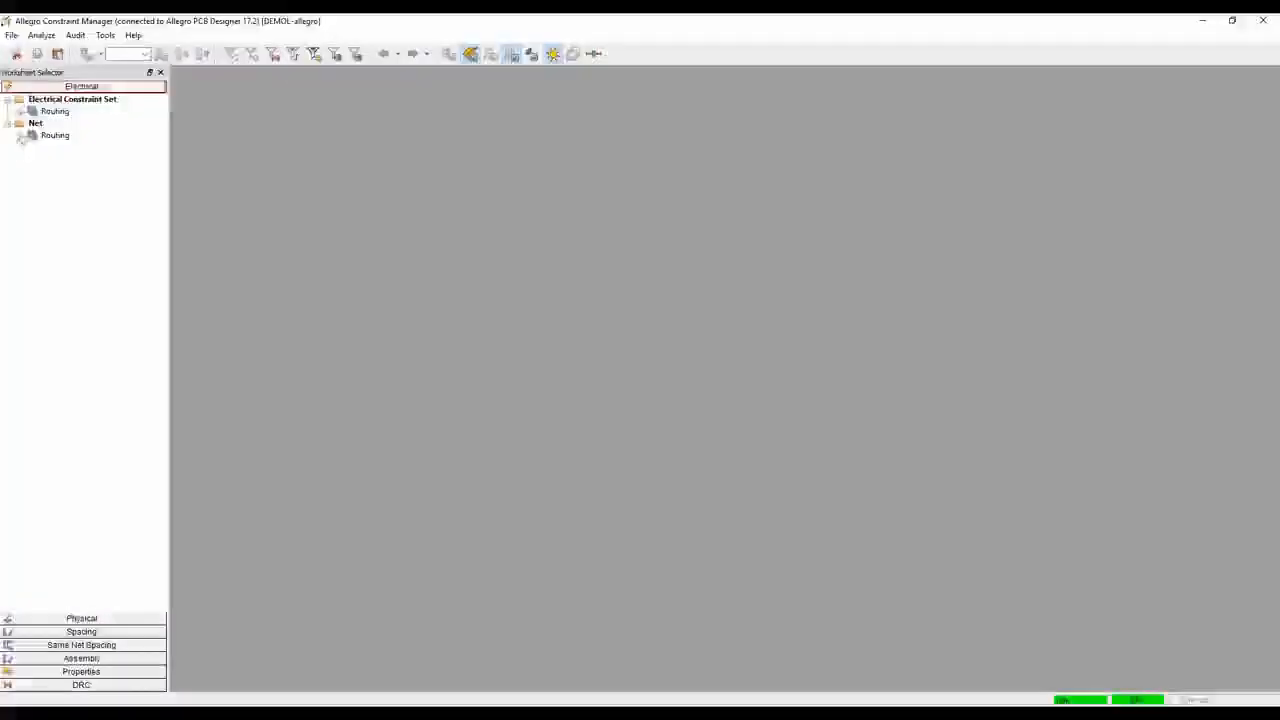
Analyze the DDR_DQ match group's net-level relative propagation delay, inspect its pin pairs, and return to the board layout
click(74, 220)
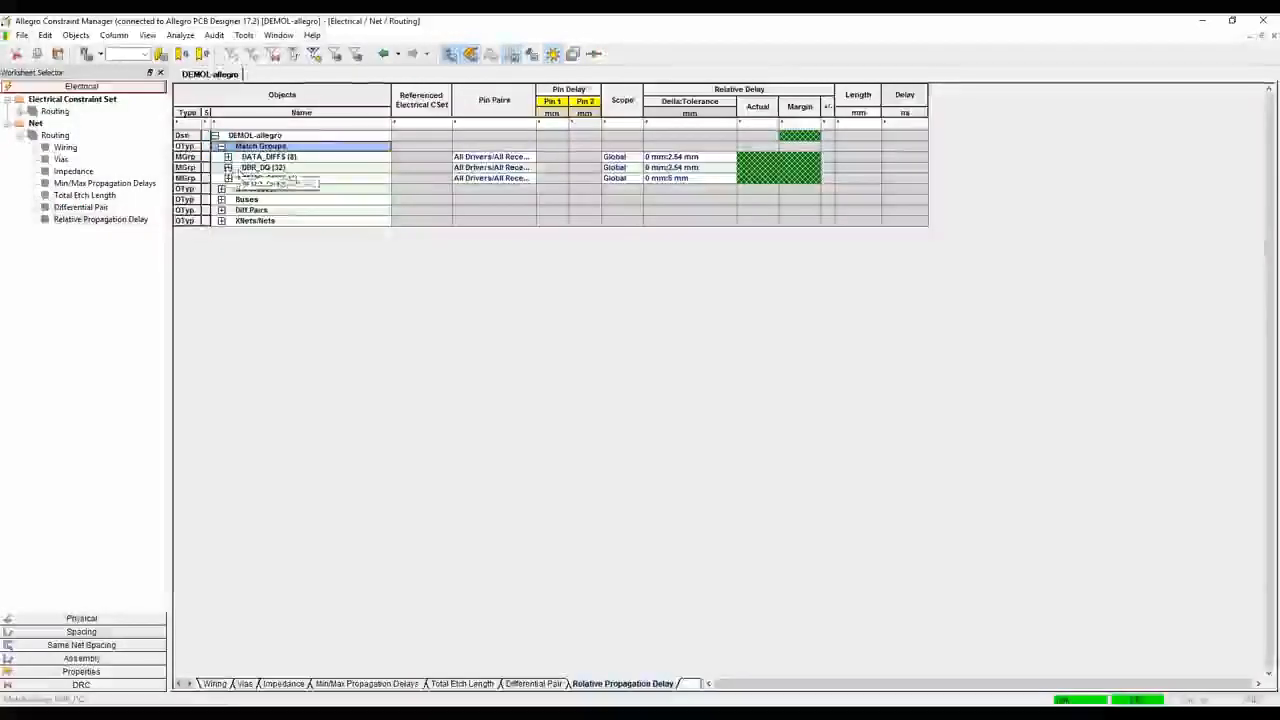
click(228, 167)
click(300, 178)
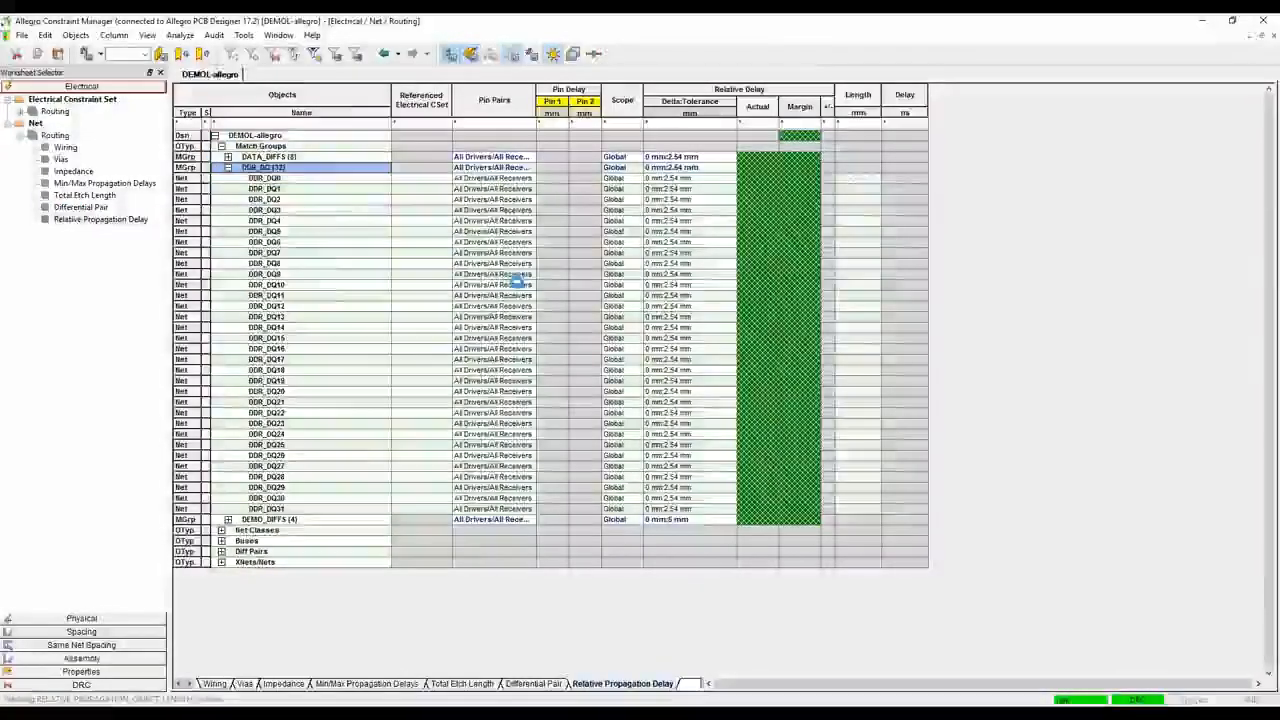
scroll(673, 347, up, 7)
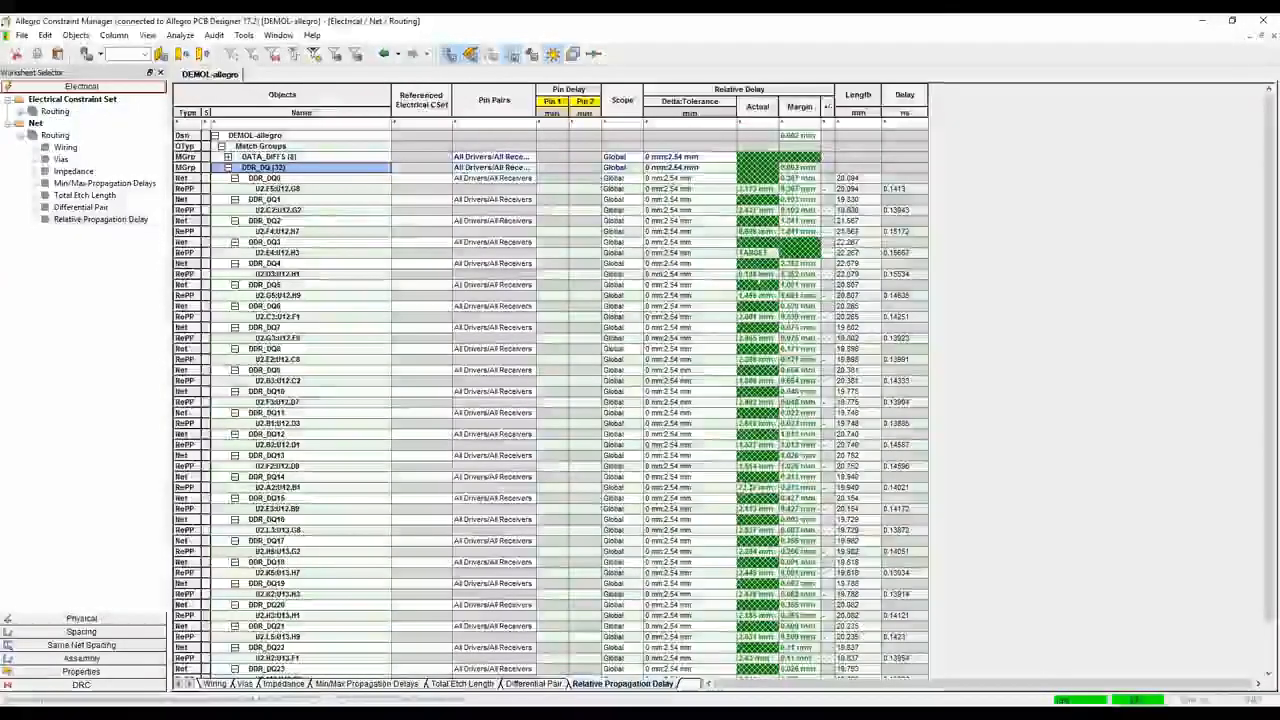
click(1203, 22)
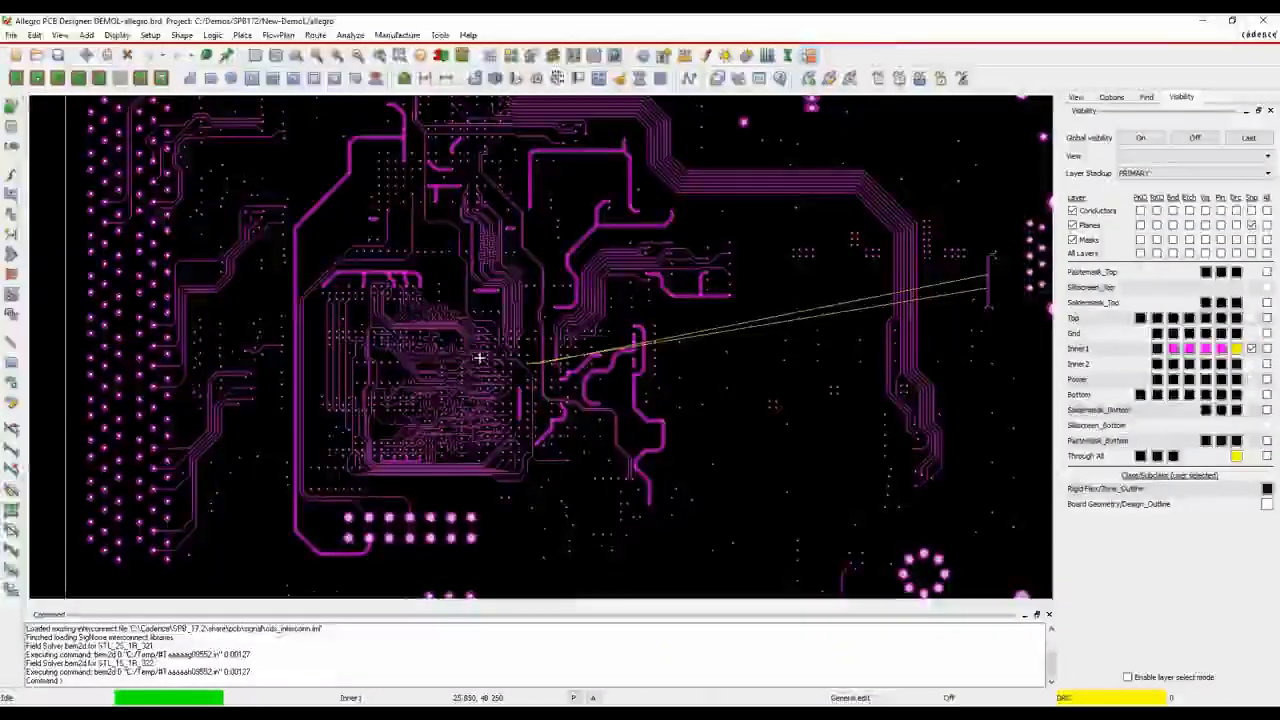
Start a pin delay import and load the pin delay file for the FT256 package from the allegro folder
mouse_move(480, 357)
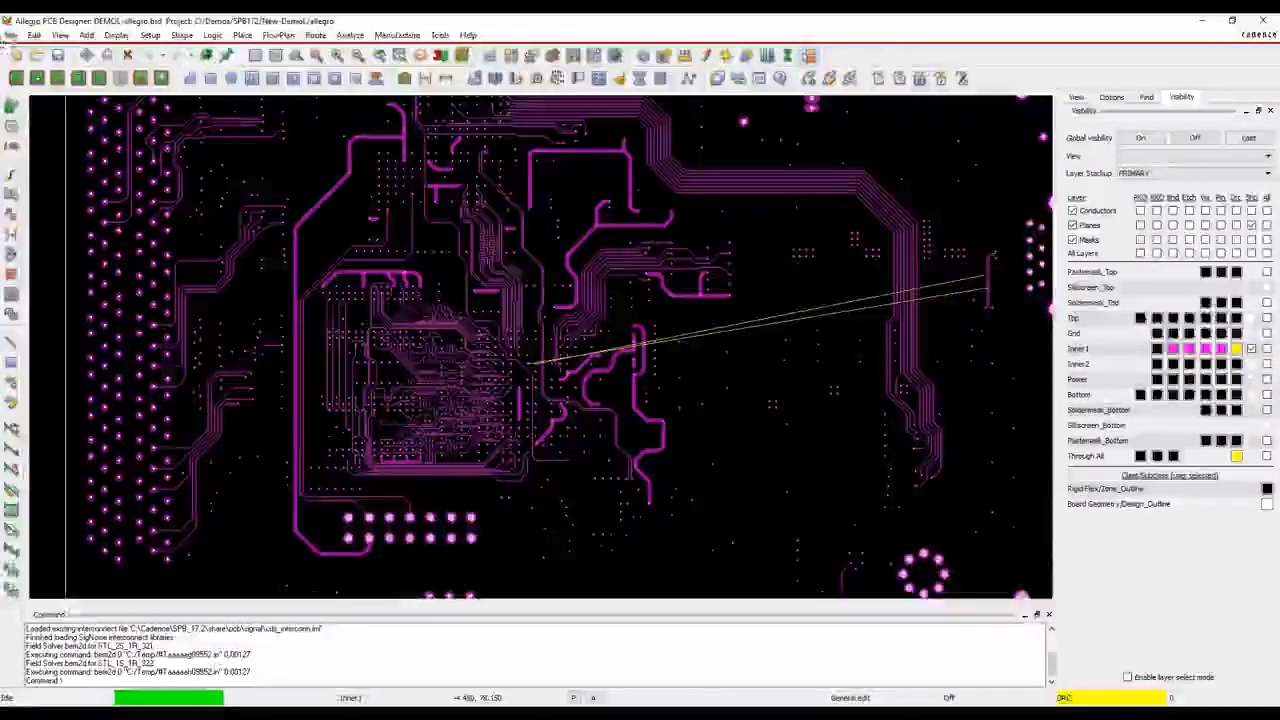
click(11, 35)
mouse_move(45, 125)
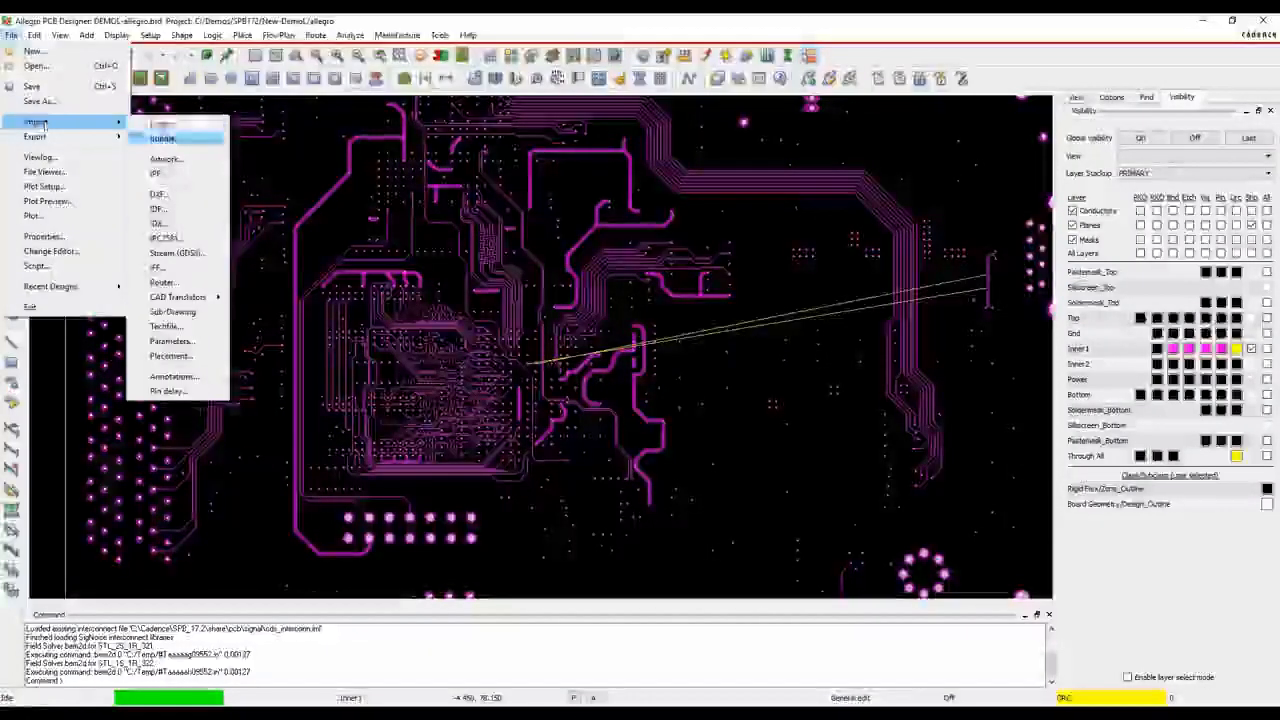
click(170, 389)
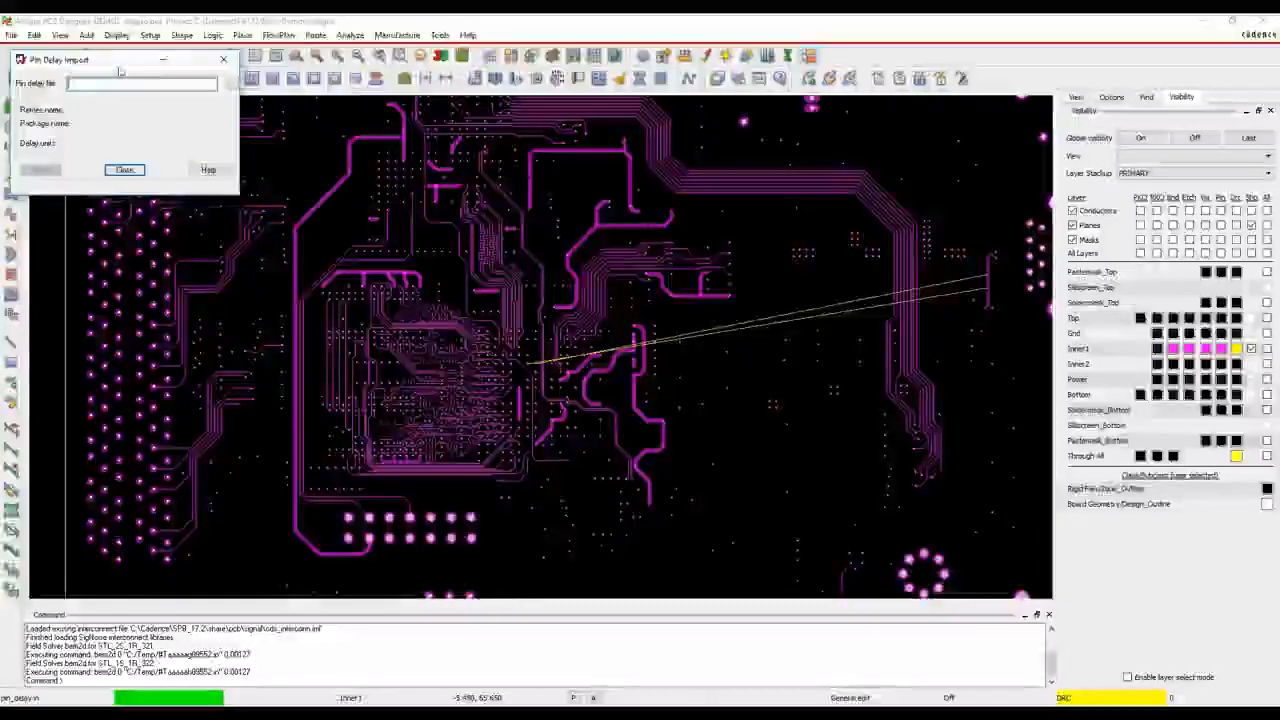
drag(120, 61, 277, 114)
click(390, 137)
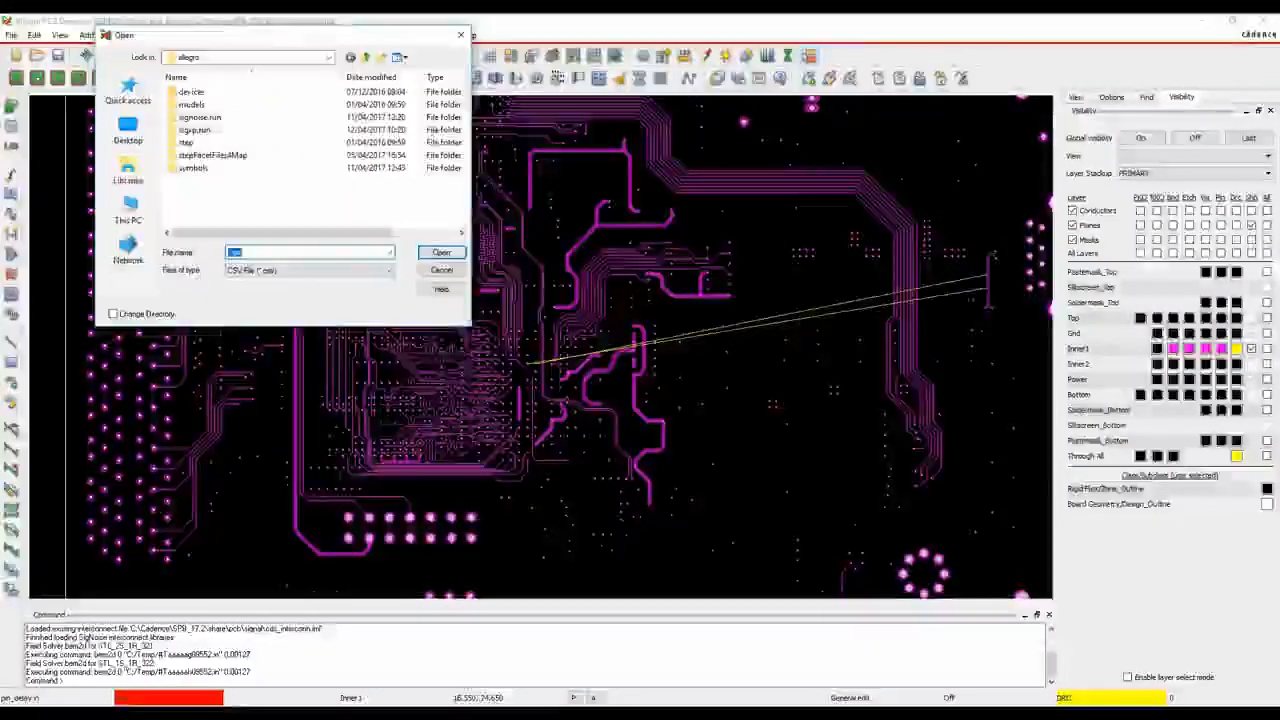
scroll(245, 190, down, 5)
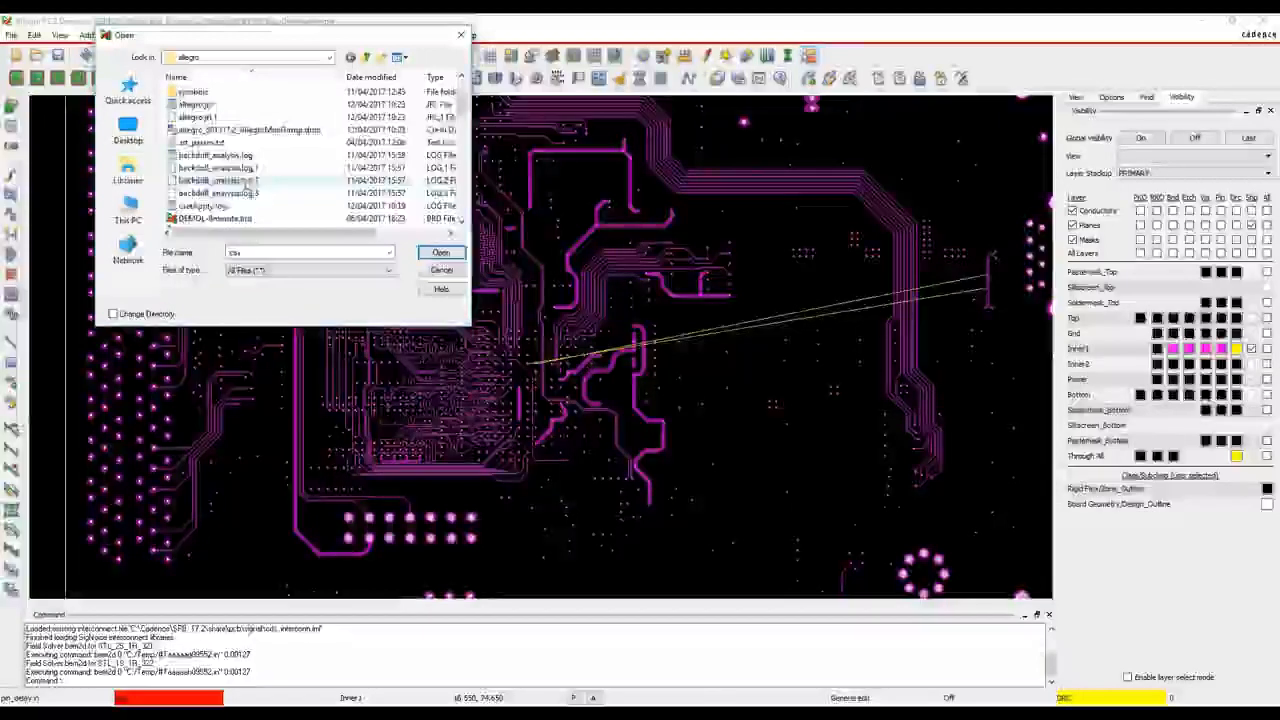
click(198, 180)
double_click(198, 181)
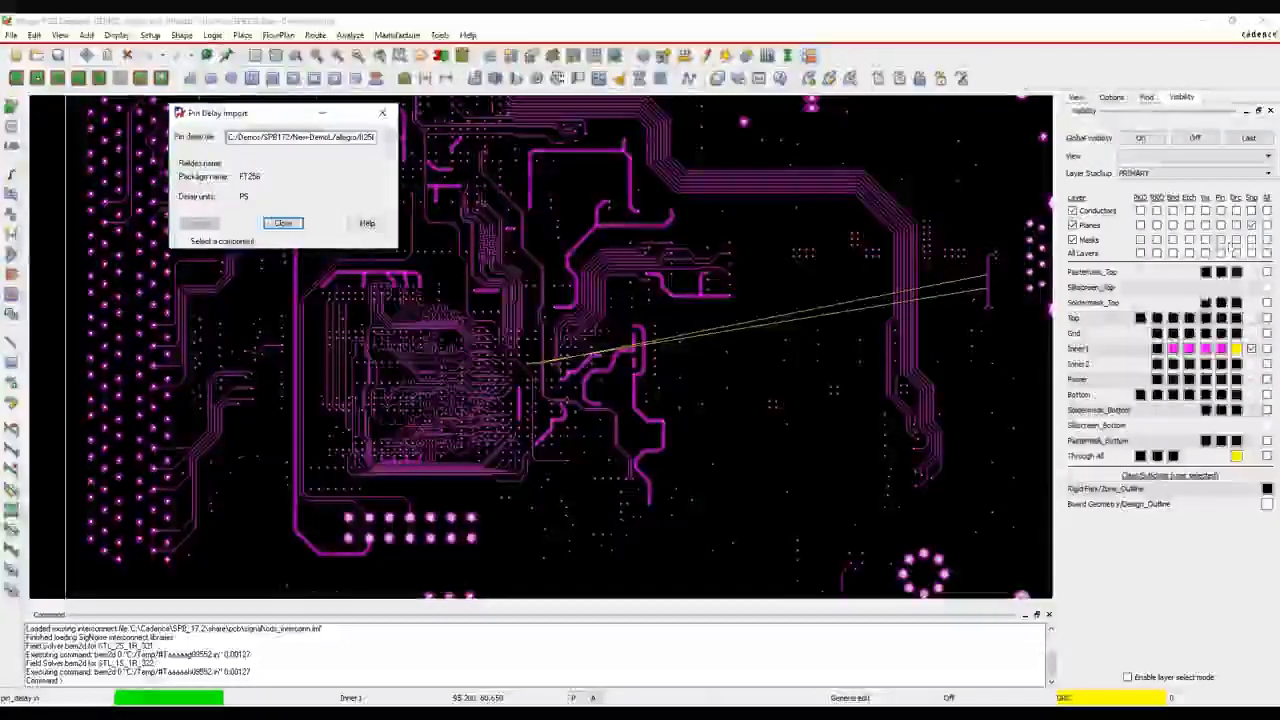
Show the Top layer pins and import the FT256 pin delays onto U2 and the large BGA above it
click(1221, 318)
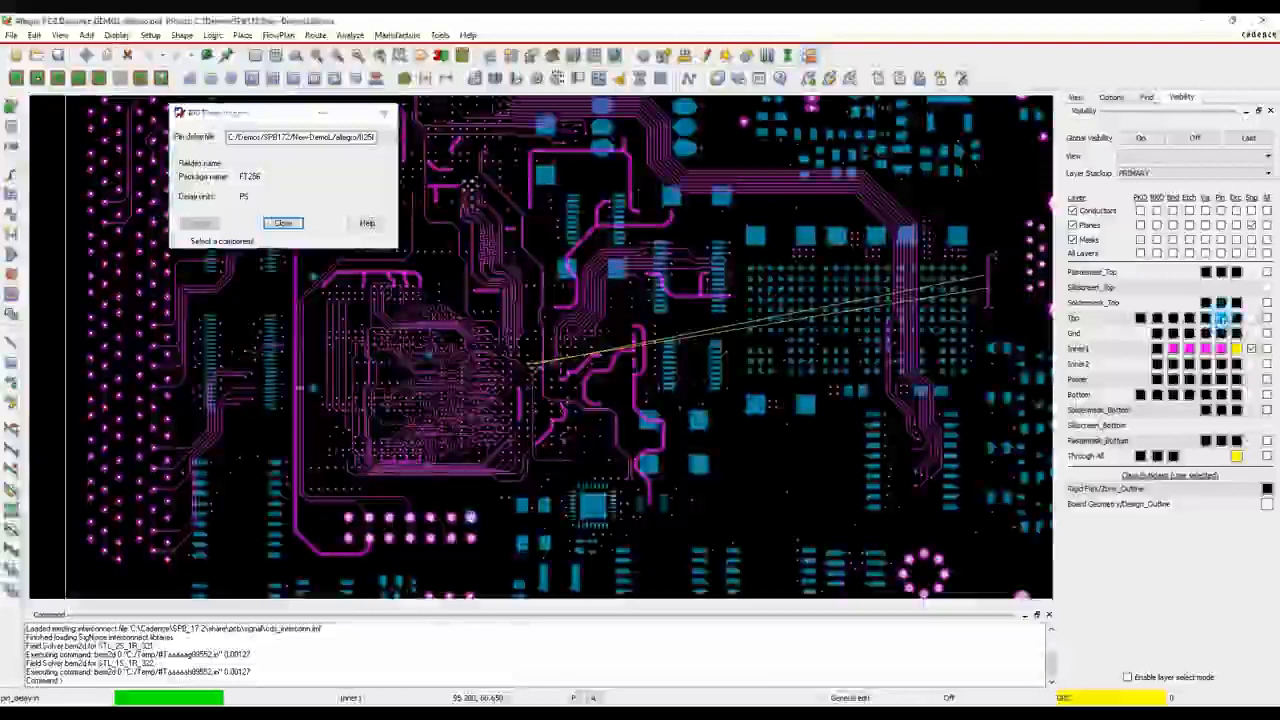
scroll(716, 455, up, 3)
click(716, 455)
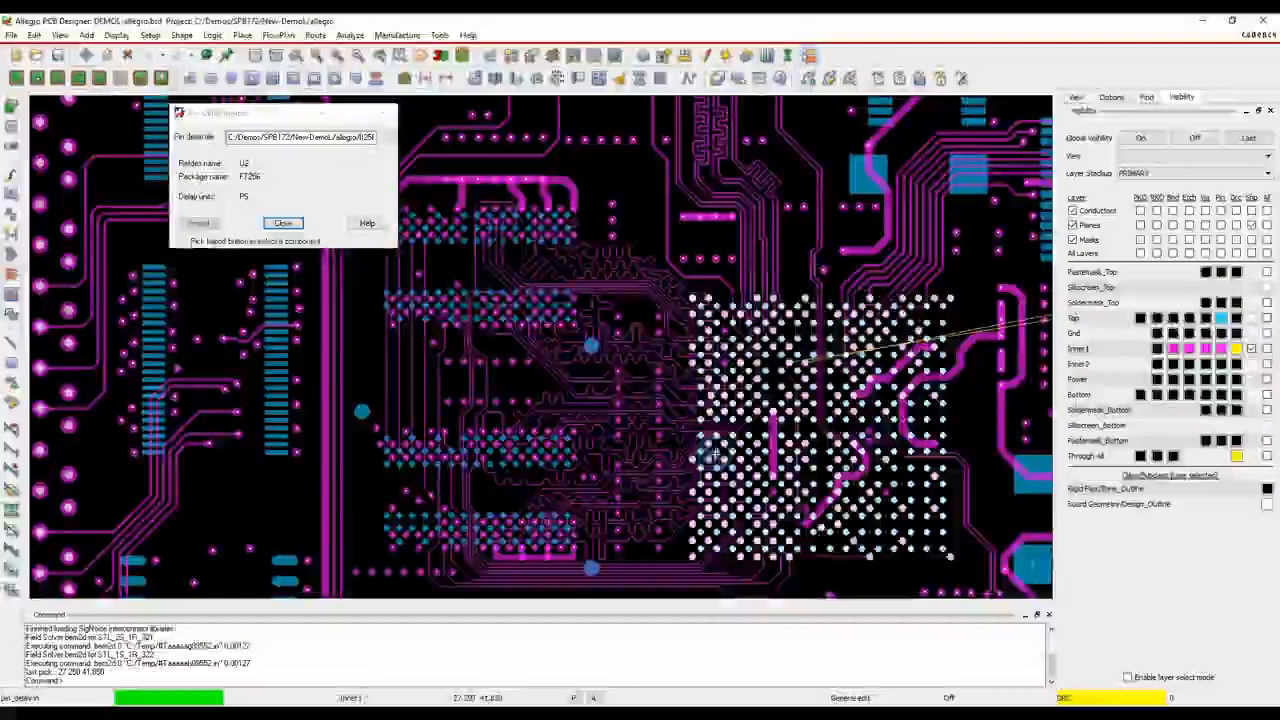
middle_drag(627, 234, 569, 480)
click(569, 226)
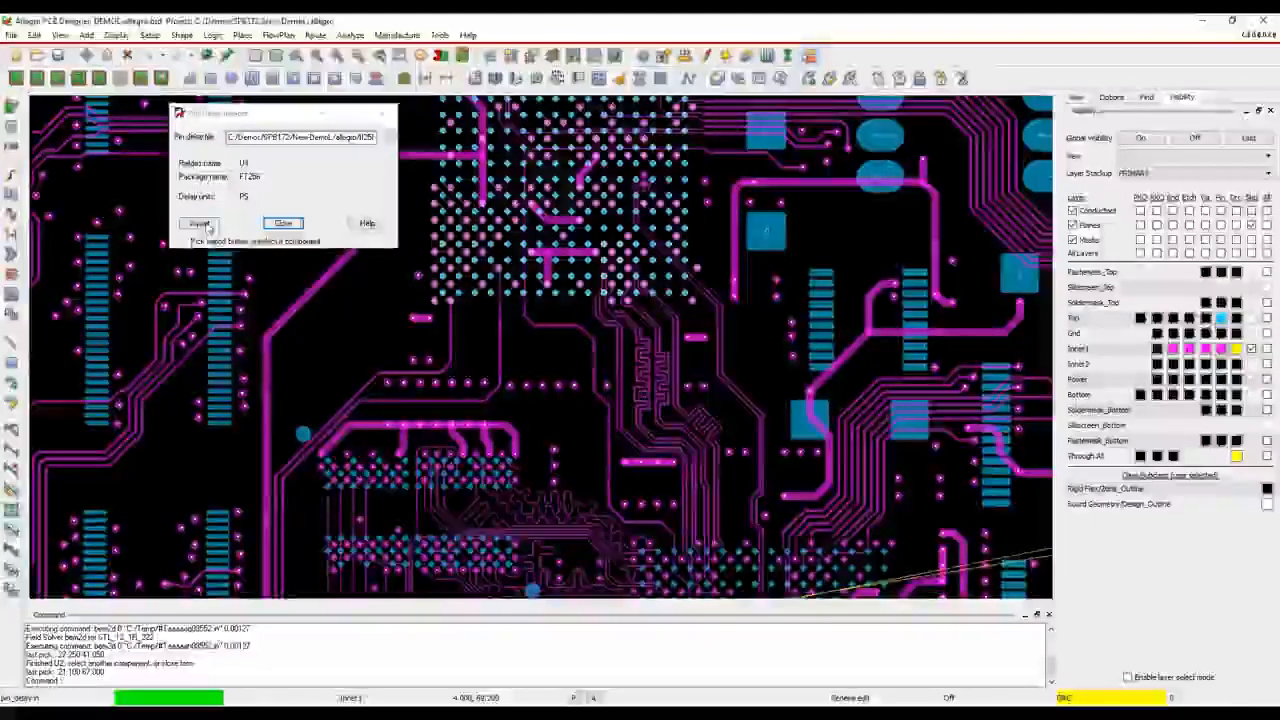
click(199, 223)
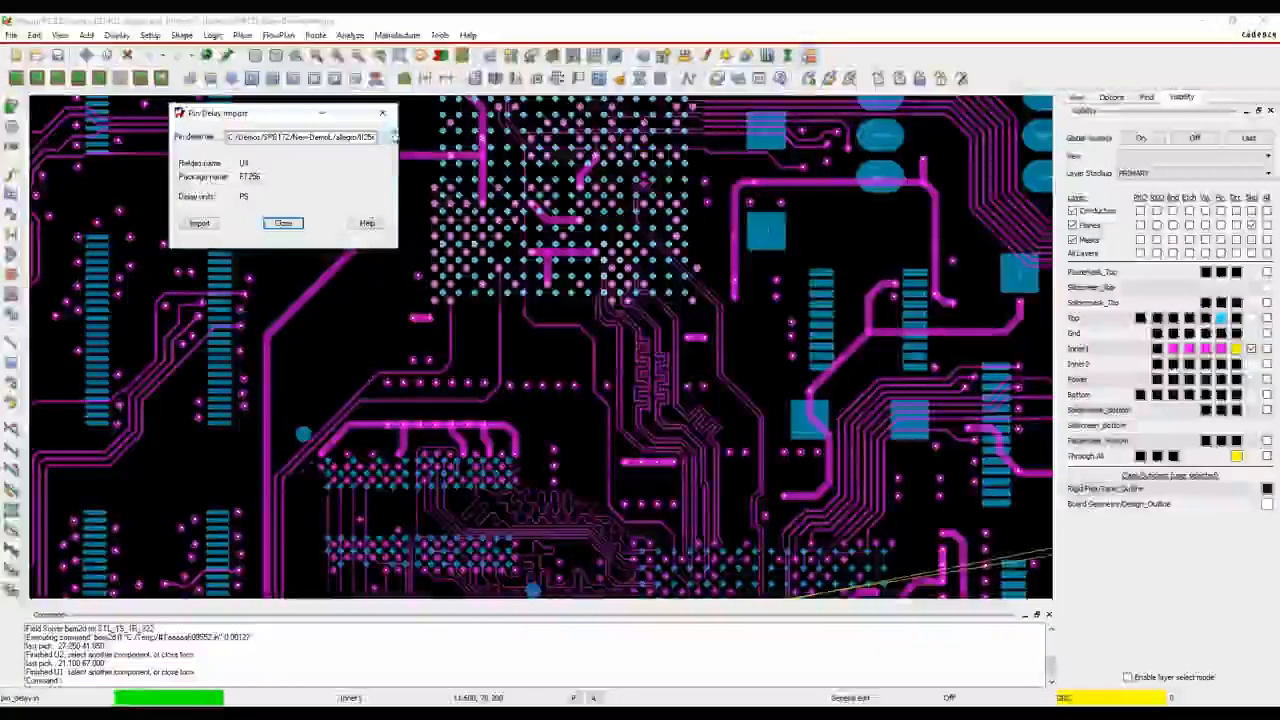
Load the pin delay file for the MT47H128M memory package, browsing all file types
click(258, 270)
click(250, 292)
scroll(251, 194, down, 10)
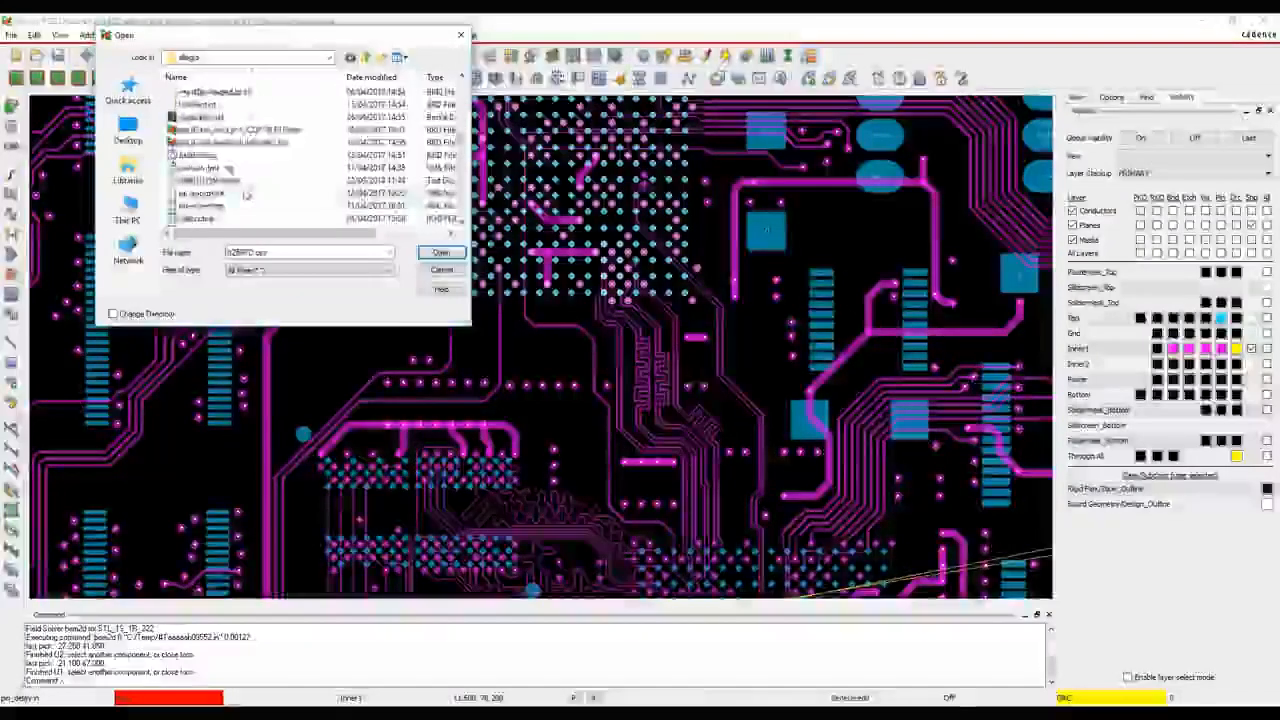
click(225, 181)
click(445, 252)
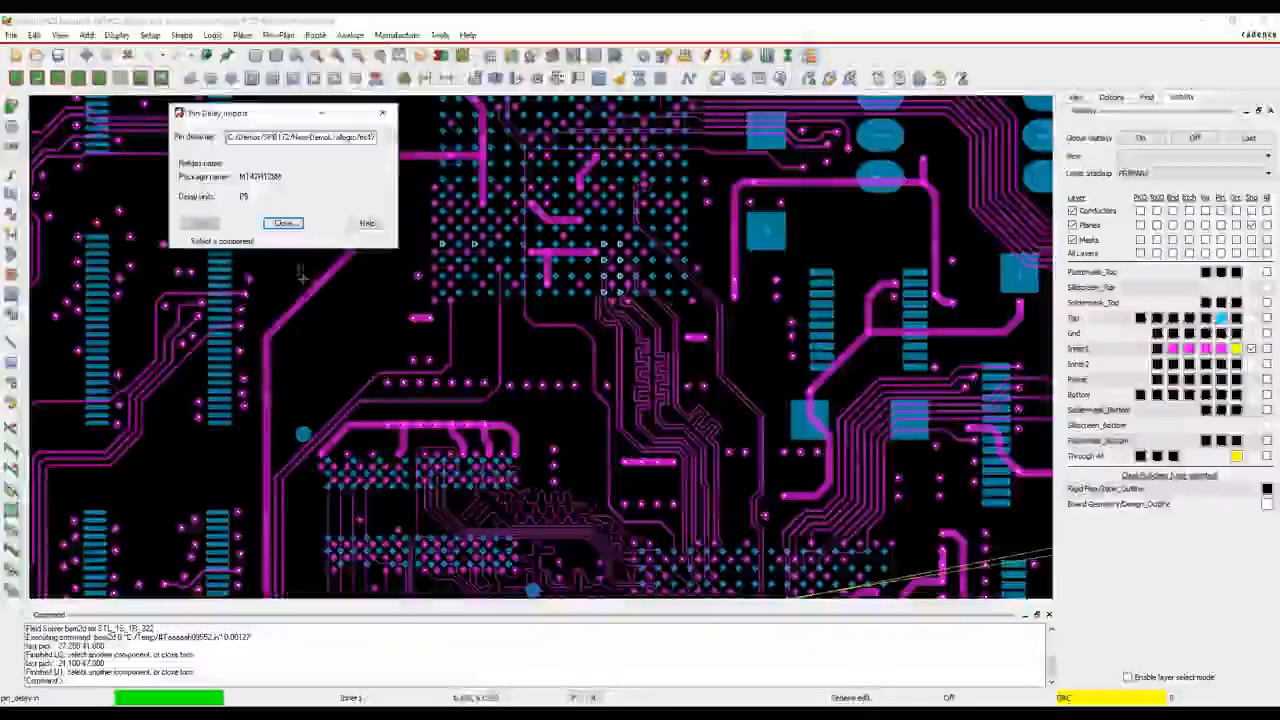
Import the MT47H128M pin delays onto memory components U12 and U13, and close the pin delay import
click(456, 484)
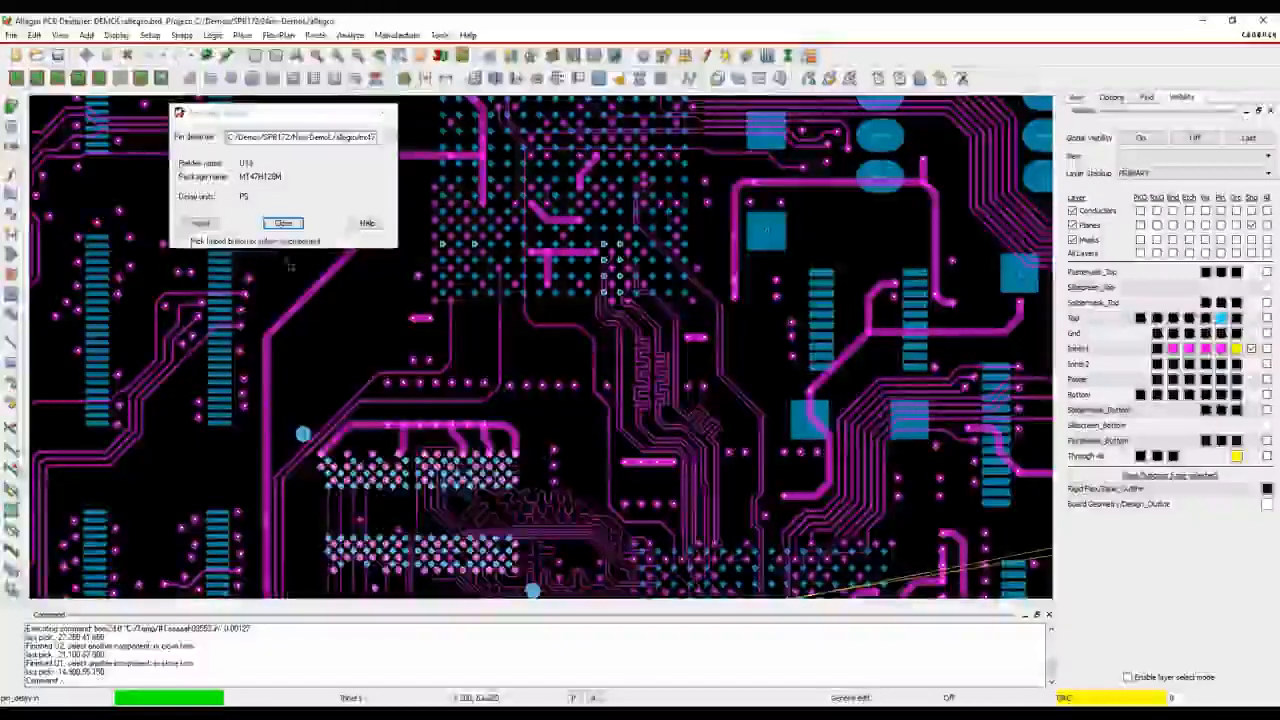
middle_drag(576, 418, 587, 179)
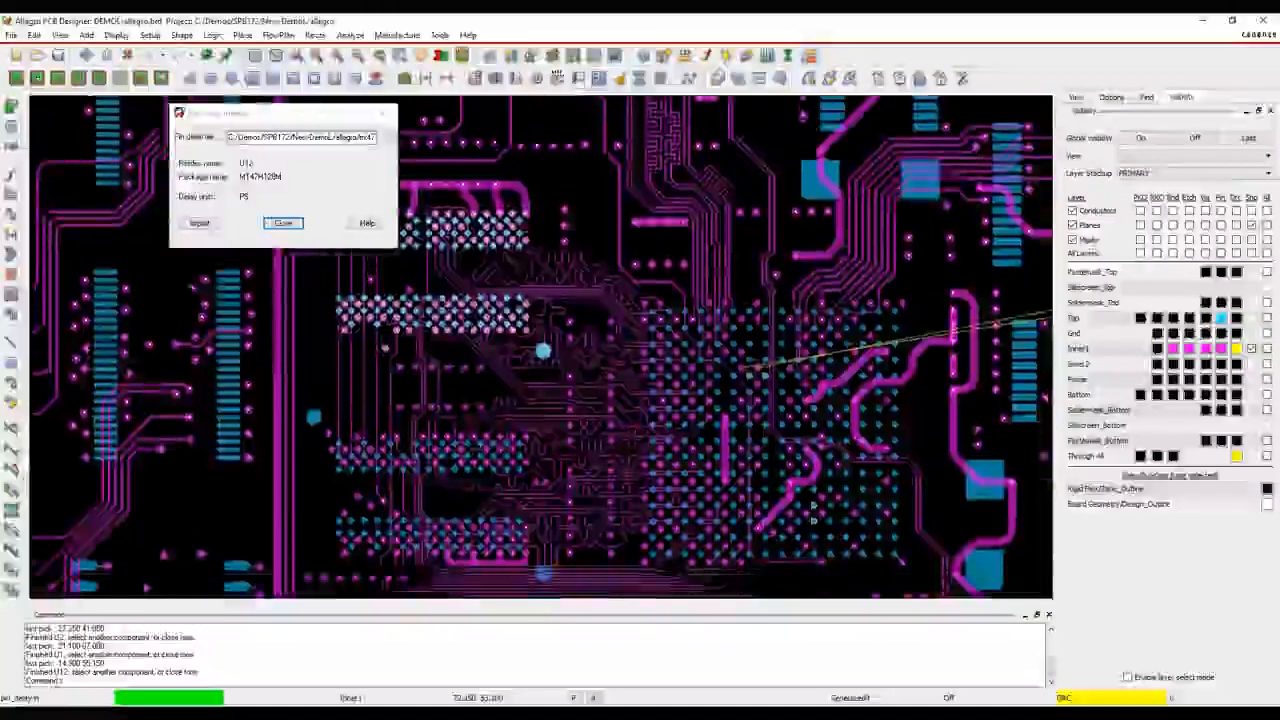
click(451, 540)
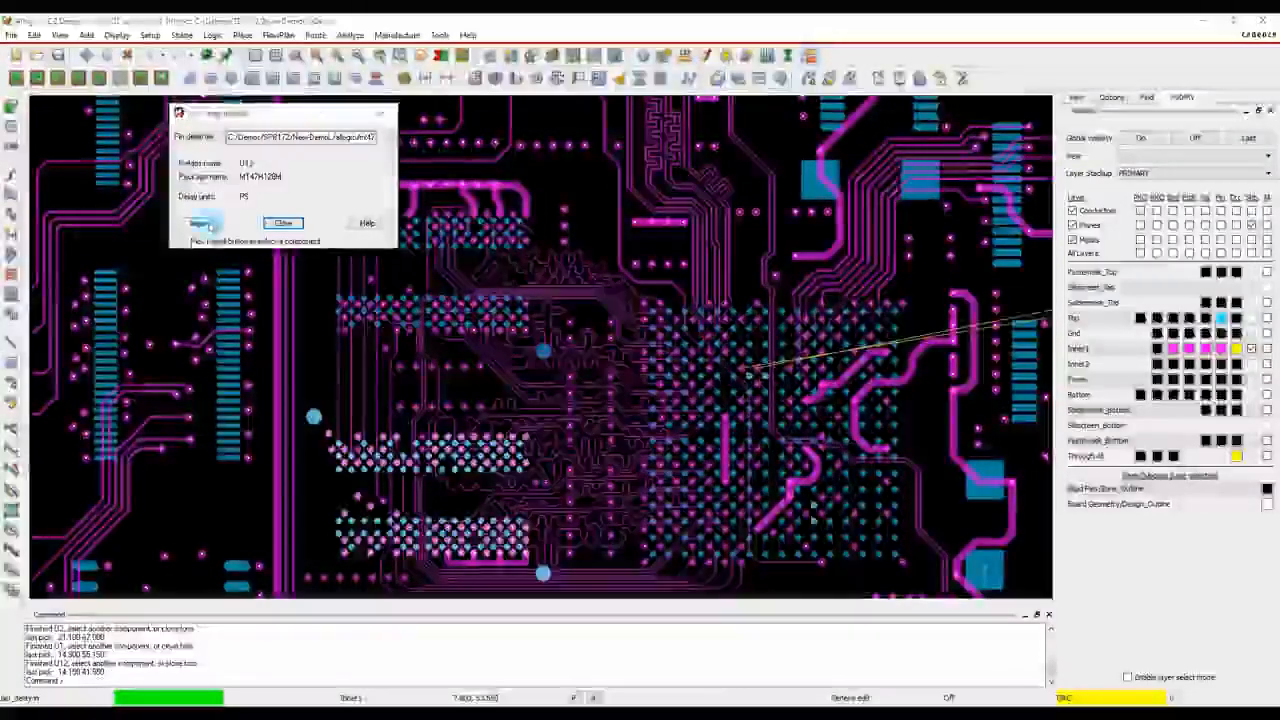
click(204, 223)
click(284, 223)
right_click(549, 182)
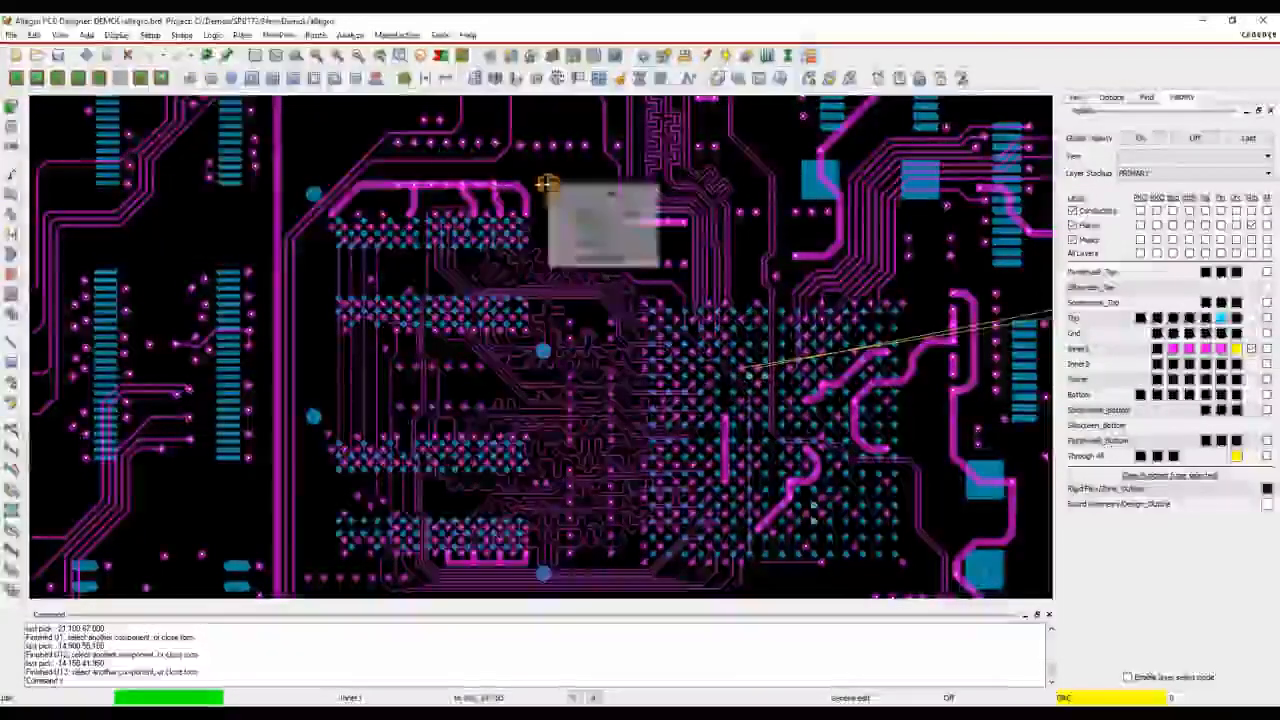
click(549, 178)
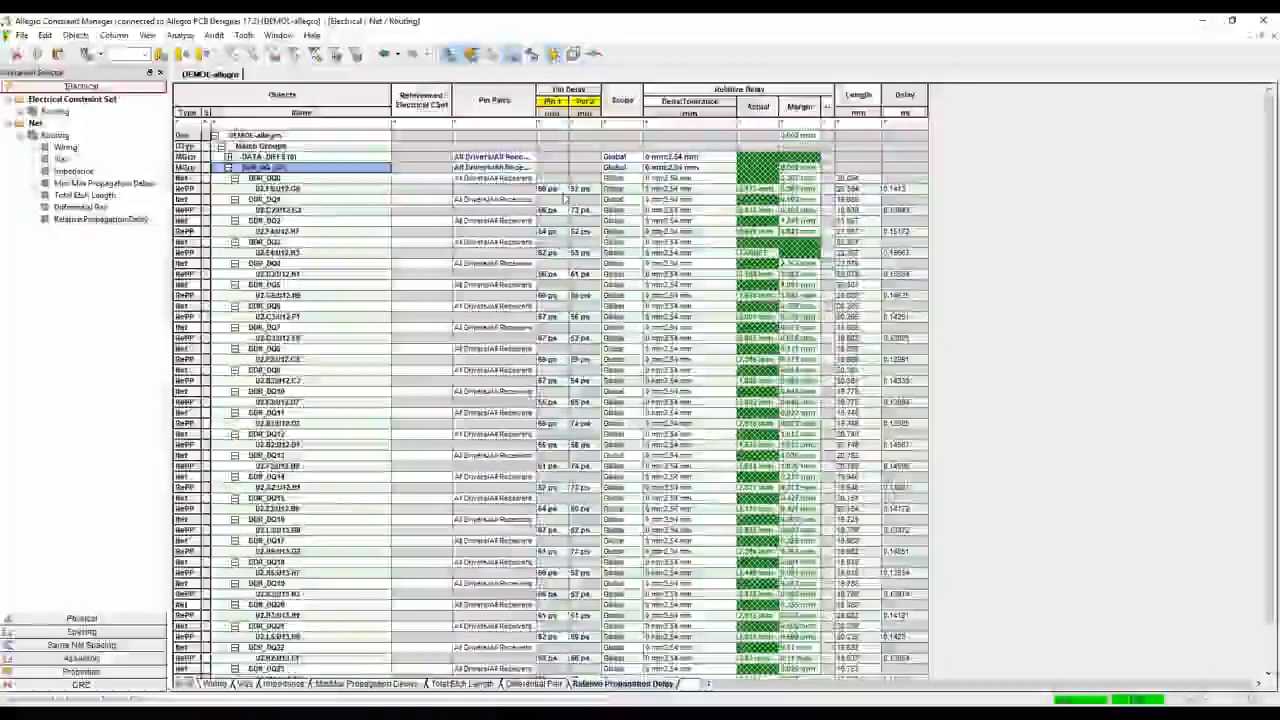
In the Constraint Manager's electrical analysis modes, include Pin Delay and Z Axis Delay in all propagation delay and differential pair phase checks
click(181, 35)
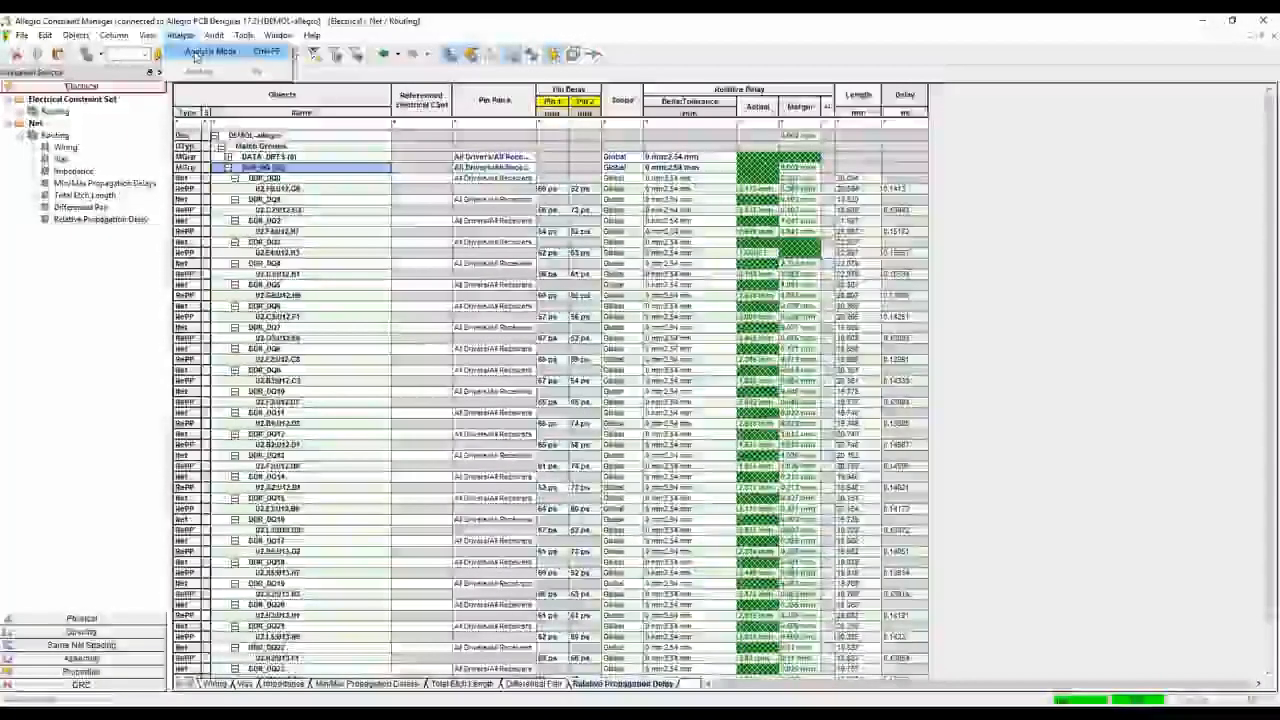
click(230, 49)
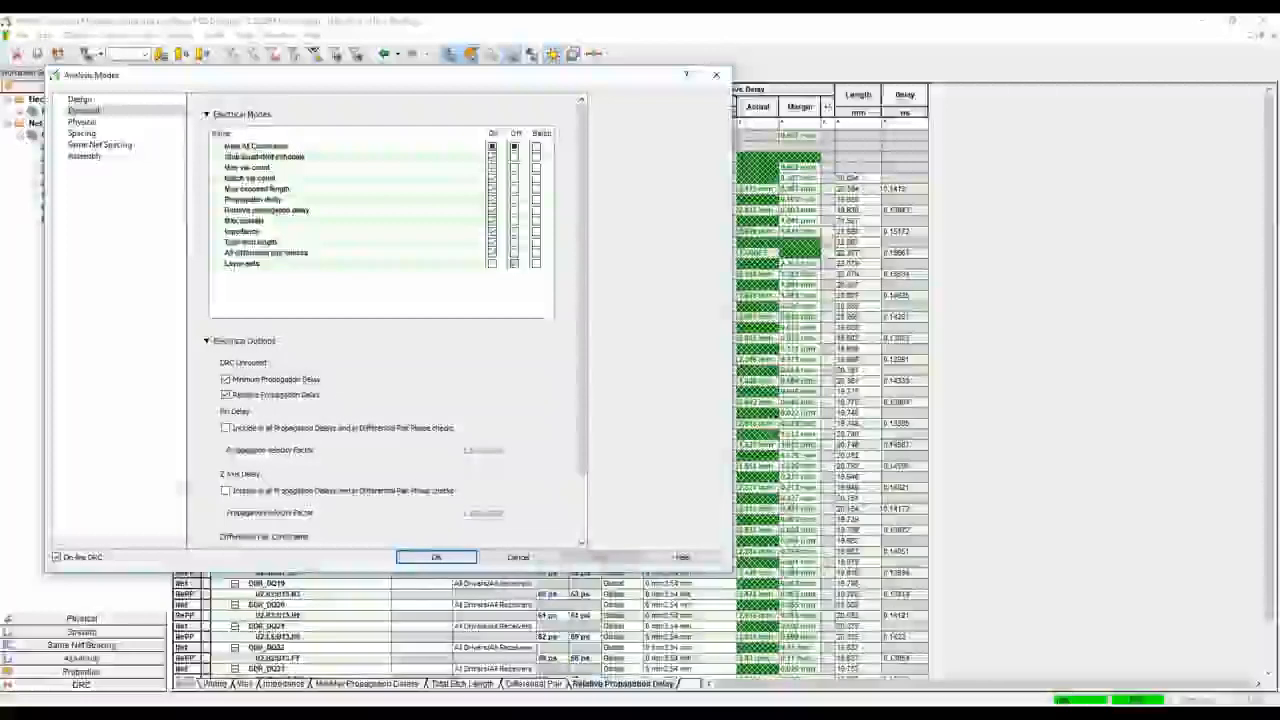
click(226, 427)
click(226, 490)
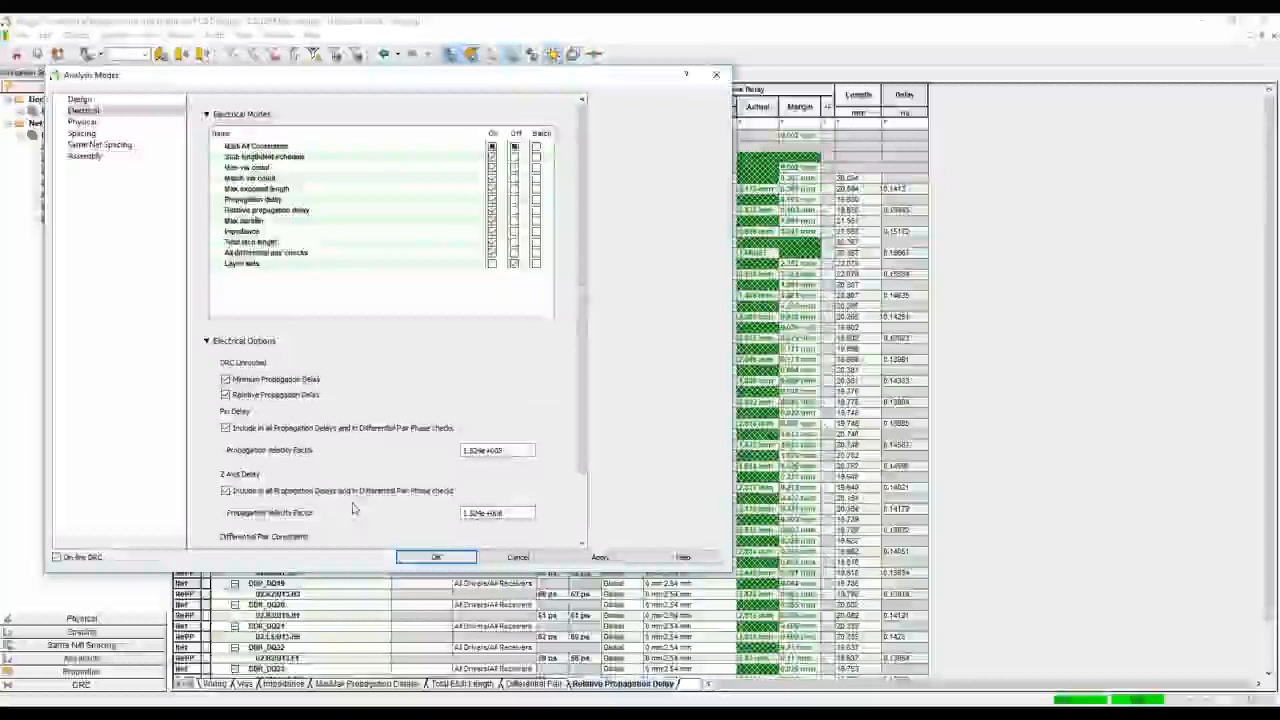
click(590, 557)
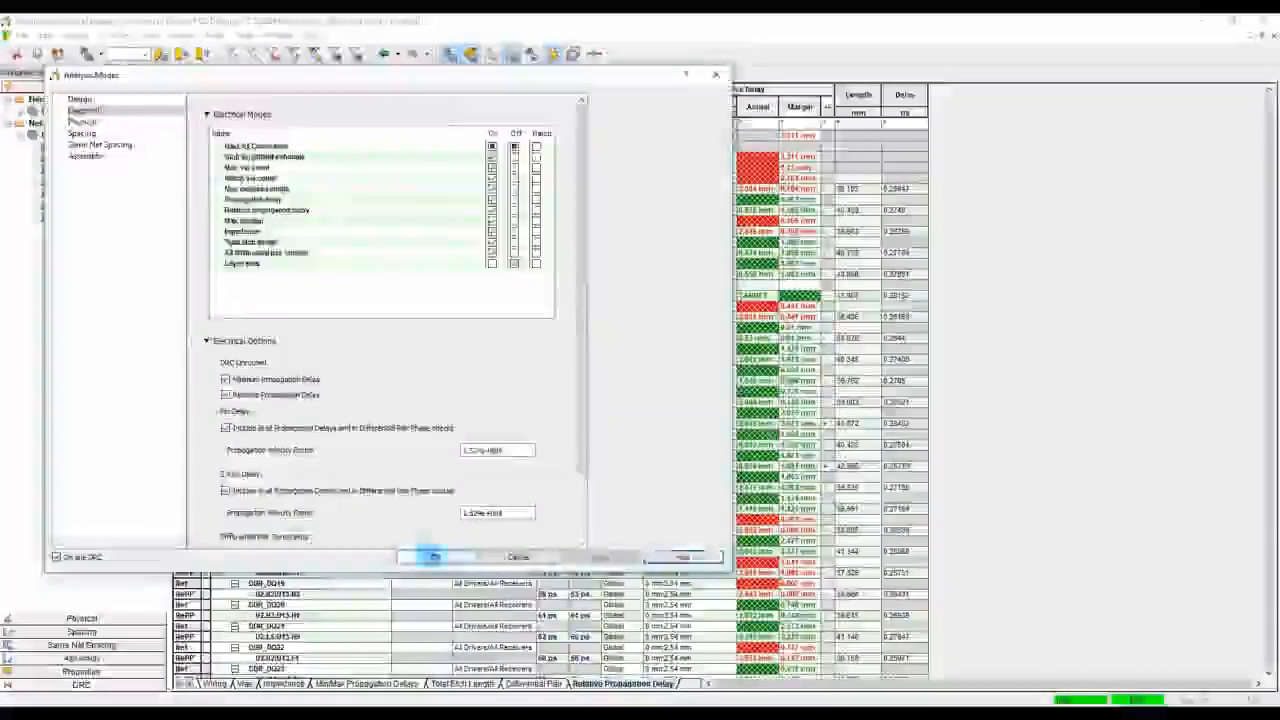
click(436, 557)
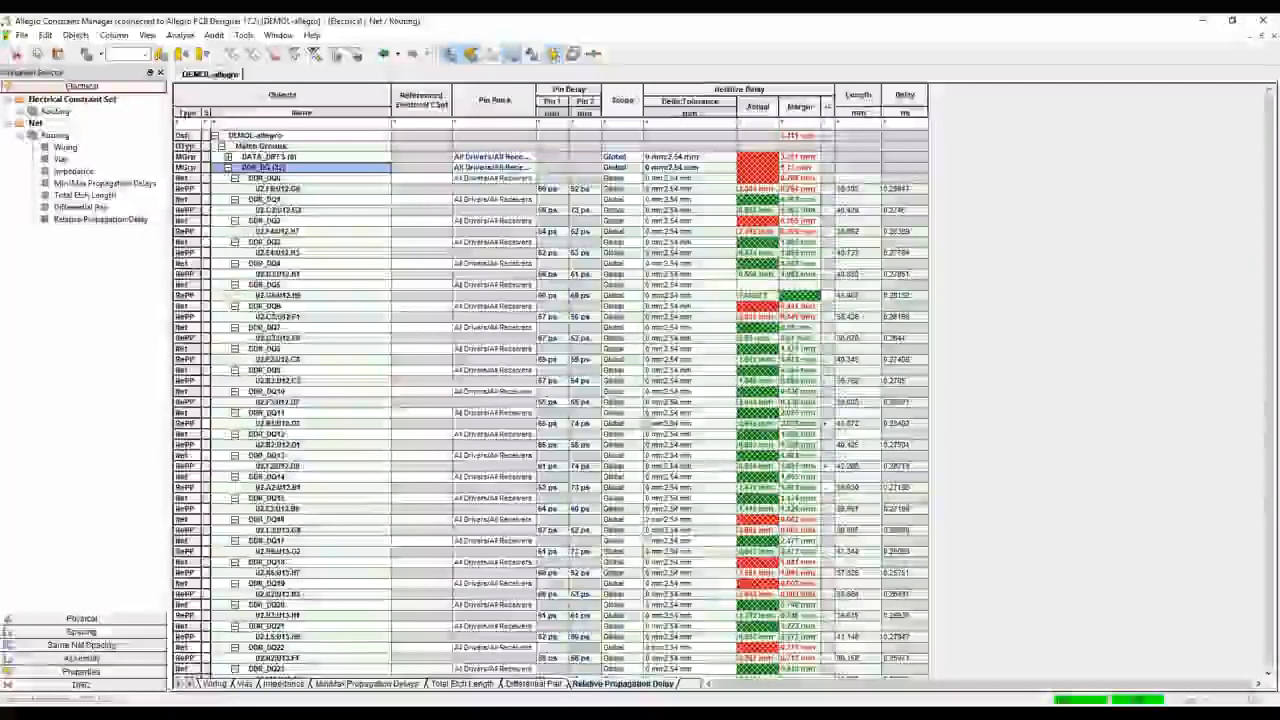
Review the DDR_DQ relative delay margins, return to the board layout, and inspect the DRC markers inside the U2 BGA
scroll(550, 400, down, 1)
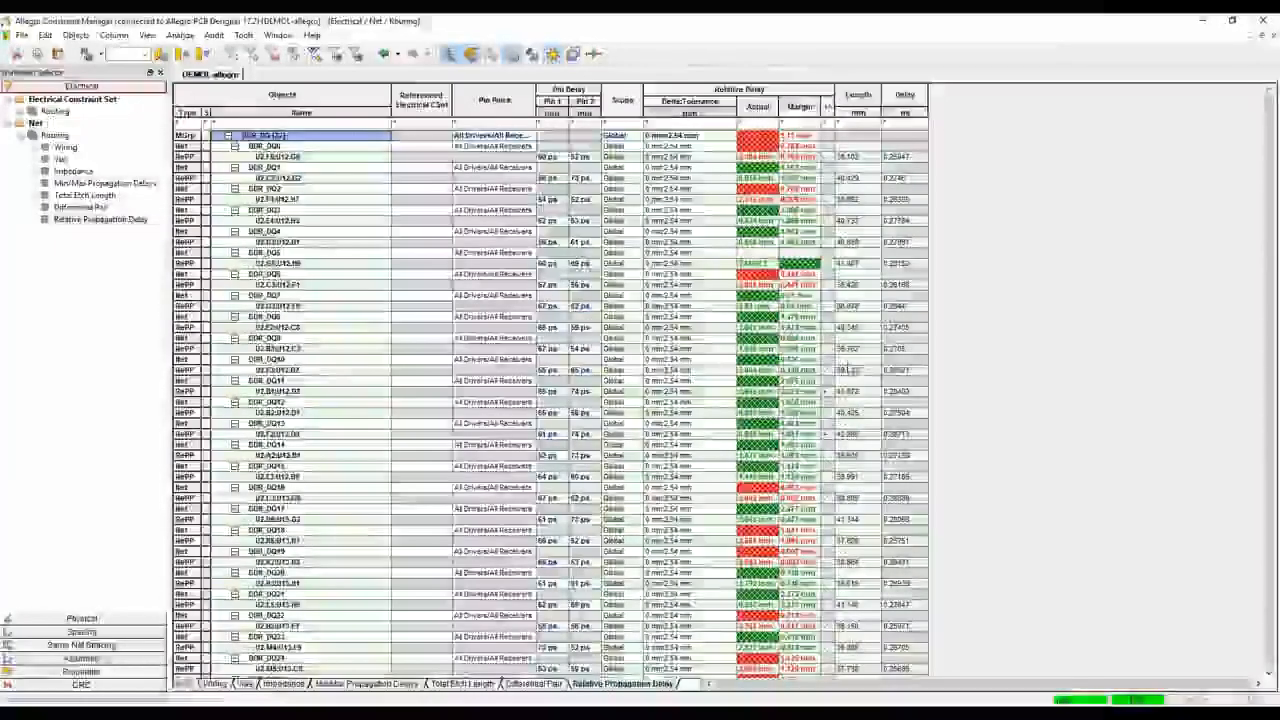
click(1216, 24)
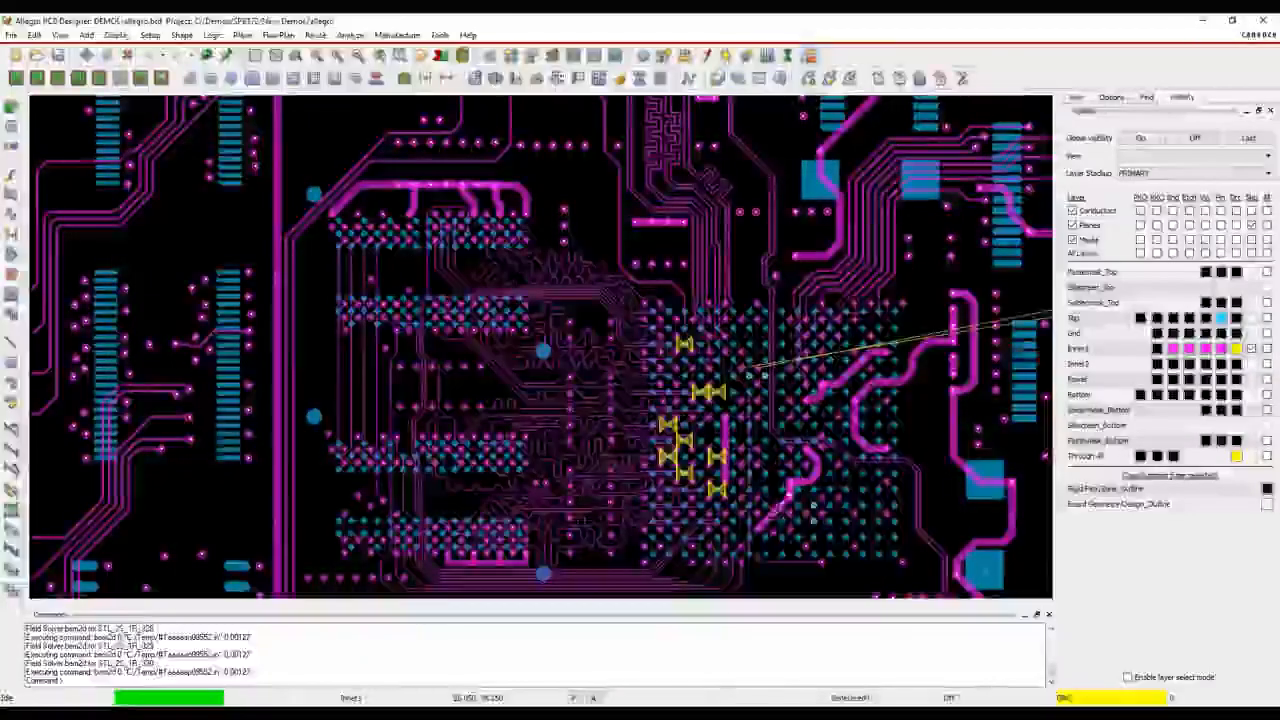
scroll(790, 465, up, 3)
scroll(685, 480, down, 1)
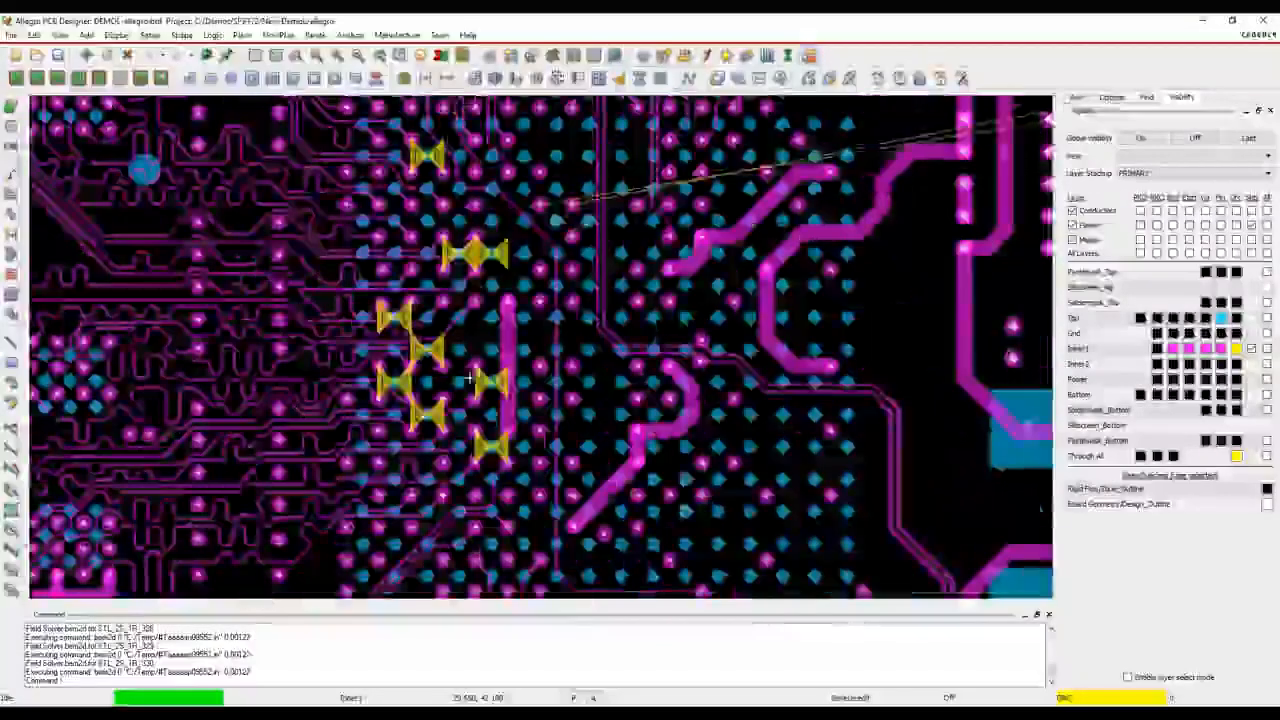
middle_drag(480, 290, 762, 466)
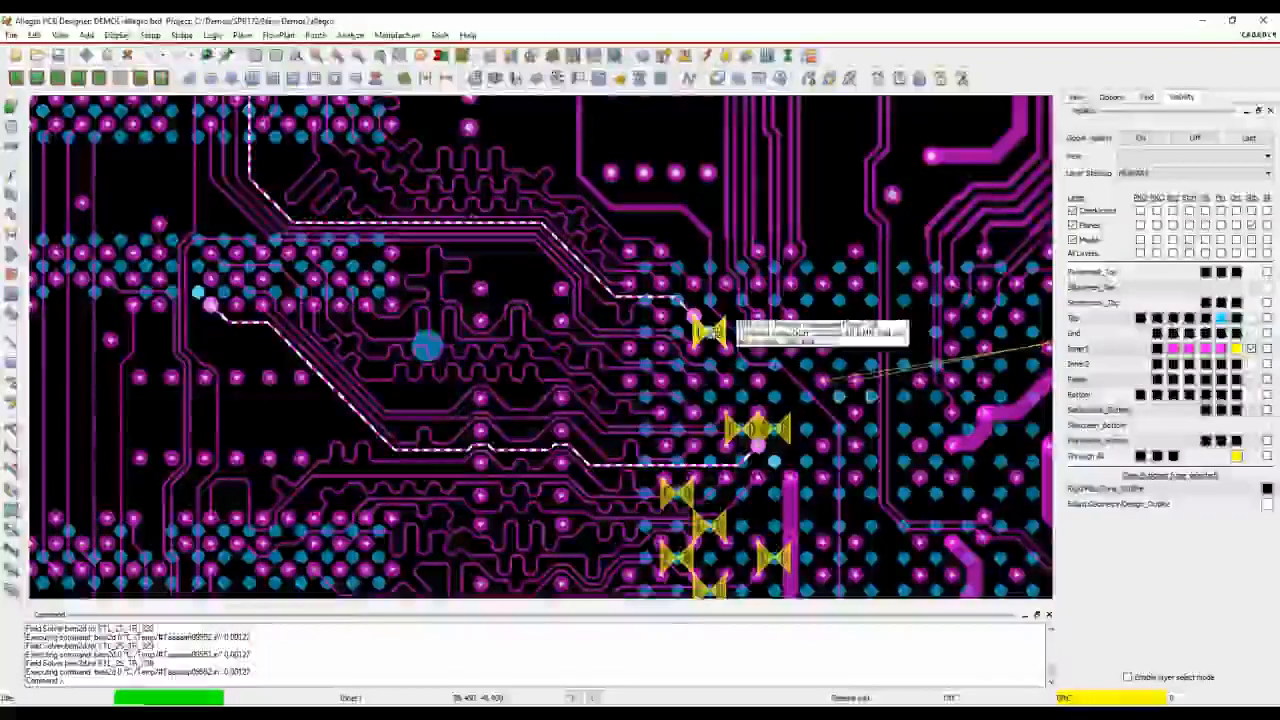
Try to add delay tuning to the vertical DDR_DQ trace segment between the memory pin fields
click(11, 213)
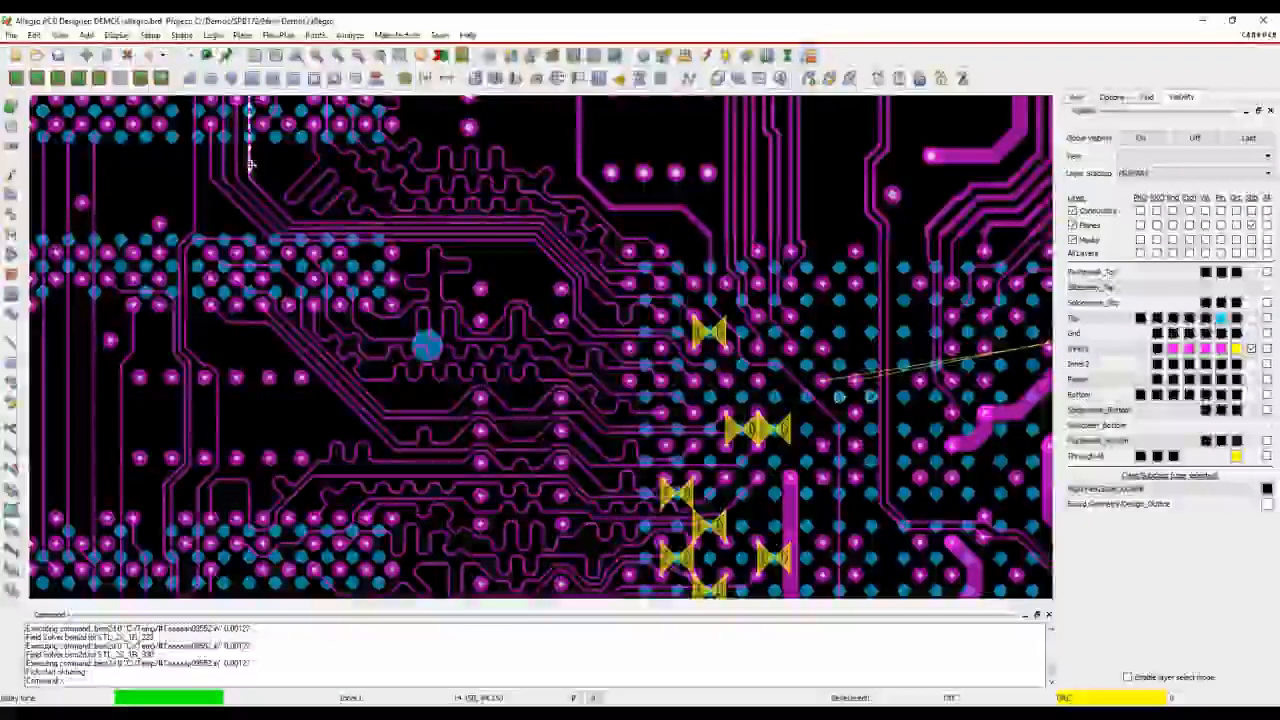
click(250, 158)
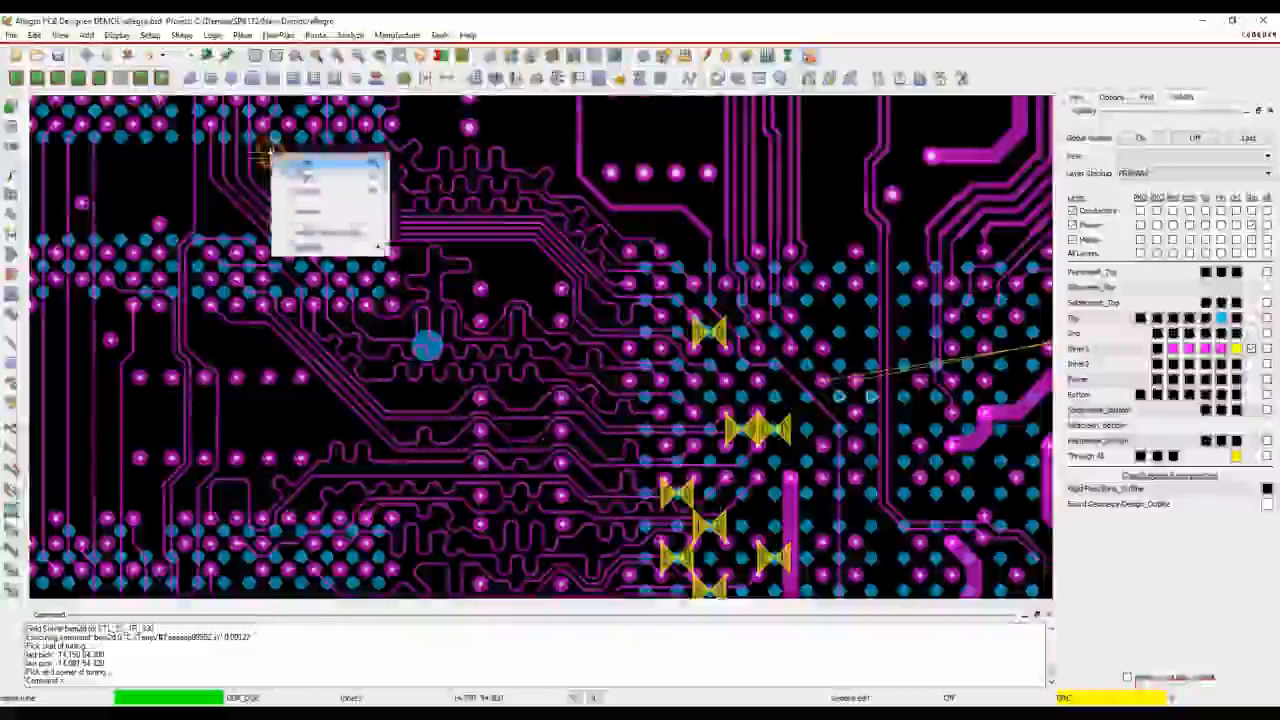
click(290, 175)
right_click(278, 166)
click(290, 177)
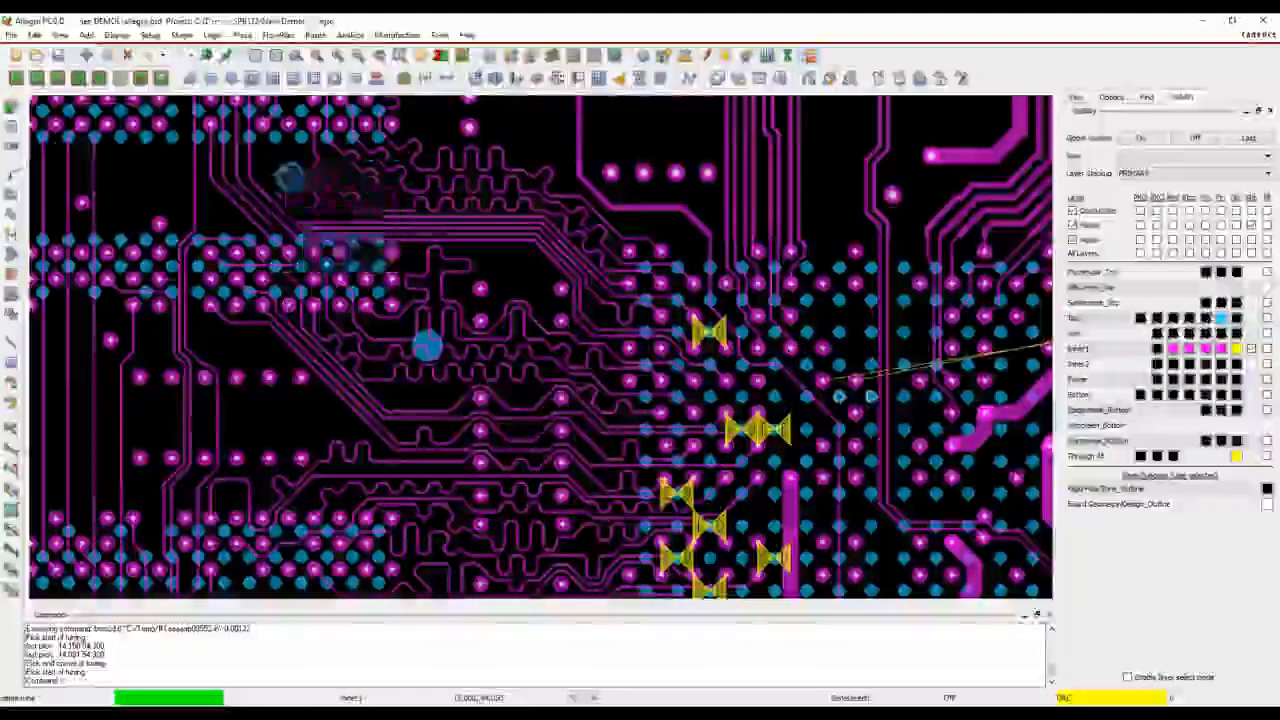
Change the editor's product choice to Allegro PCB Designer with the High-Speed option
click(12, 35)
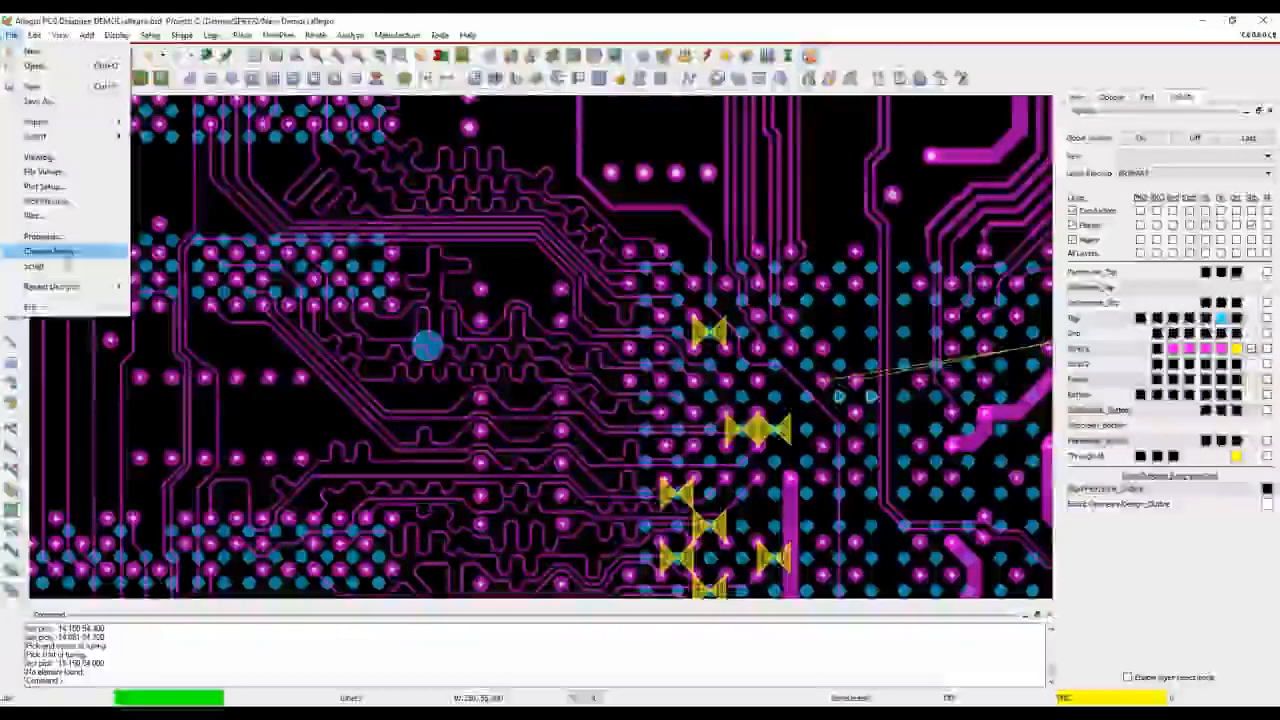
click(50, 251)
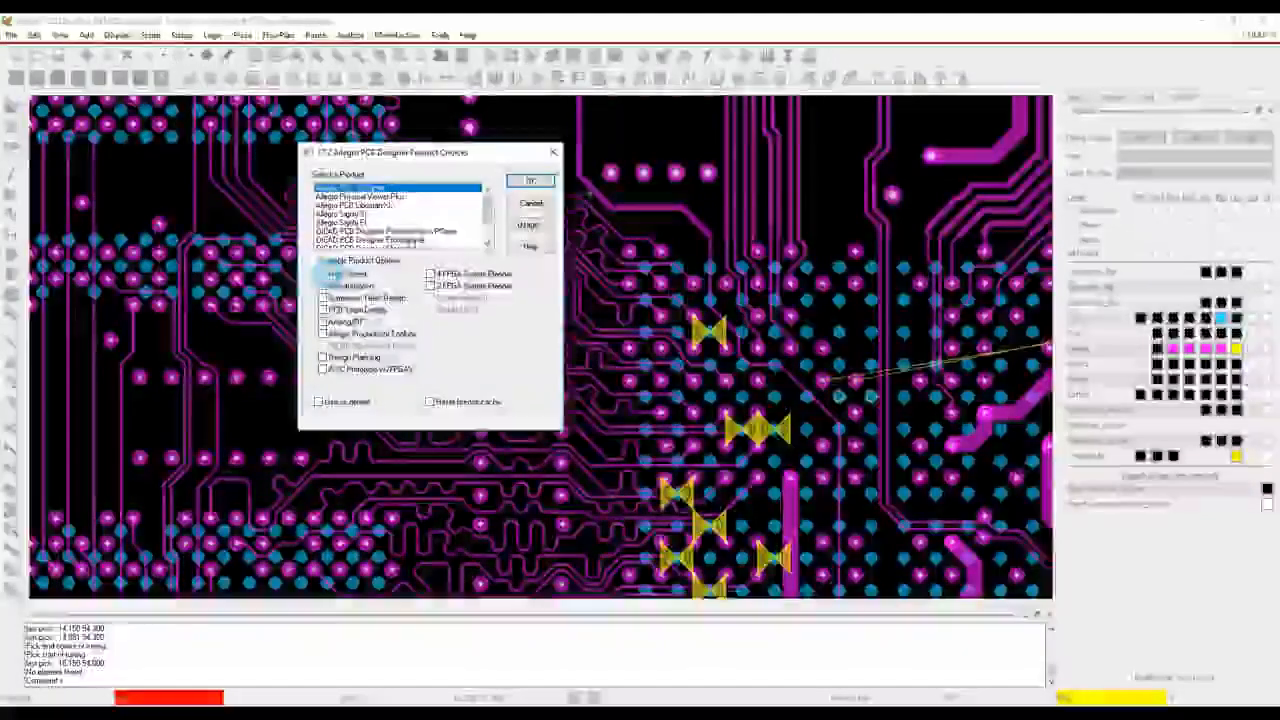
click(530, 180)
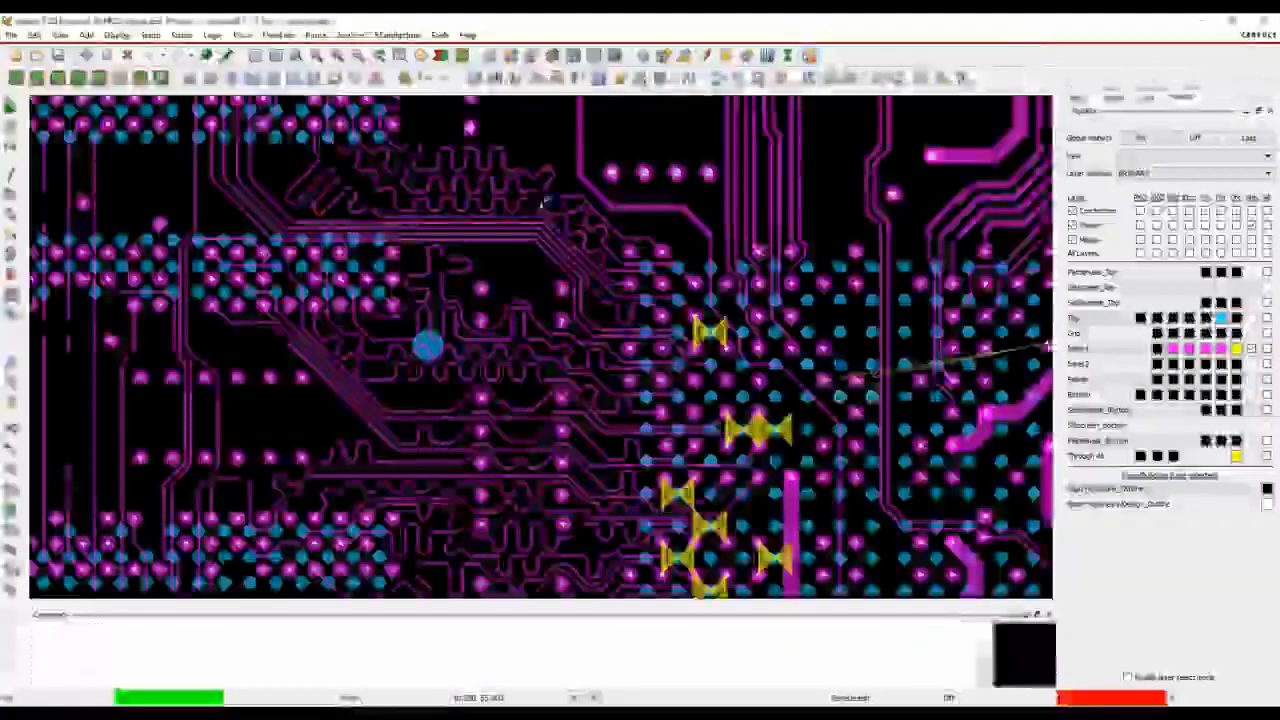
Start Timing Vision with Match Group Selection Mode and Smart Timing, and colour the DDR data traces' match group by timing
click(318, 38)
click(337, 82)
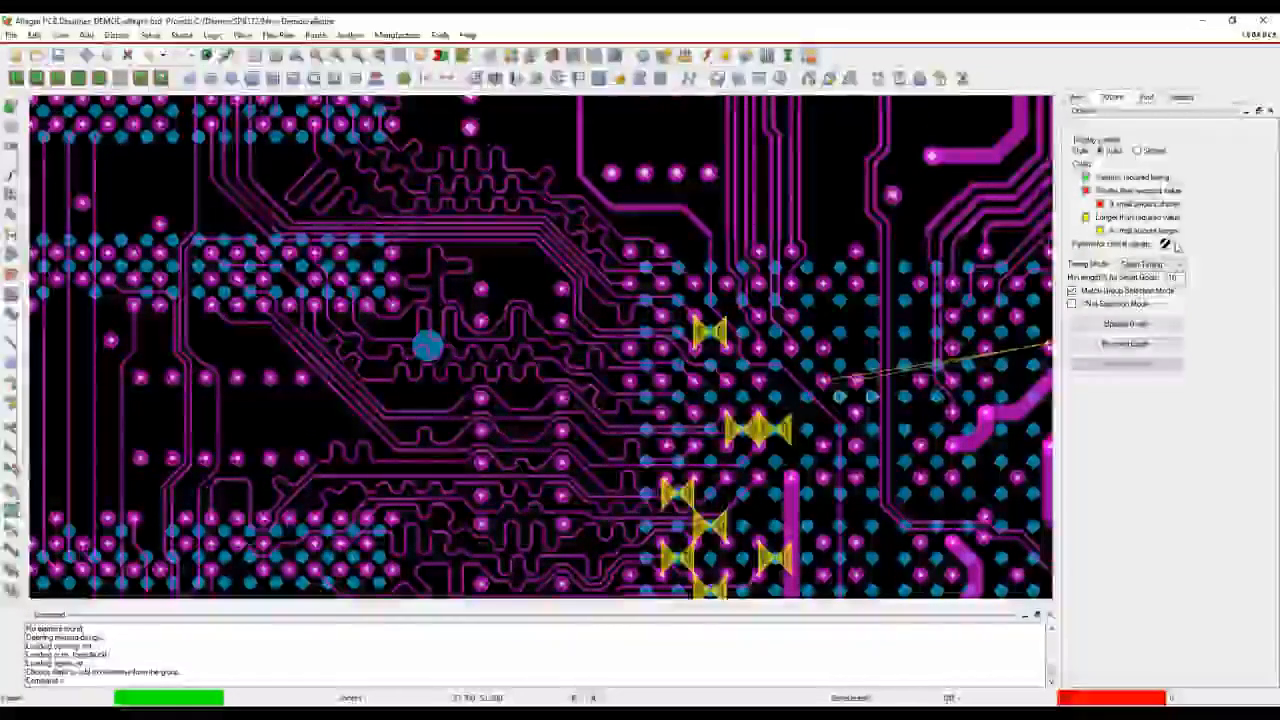
click(1073, 291)
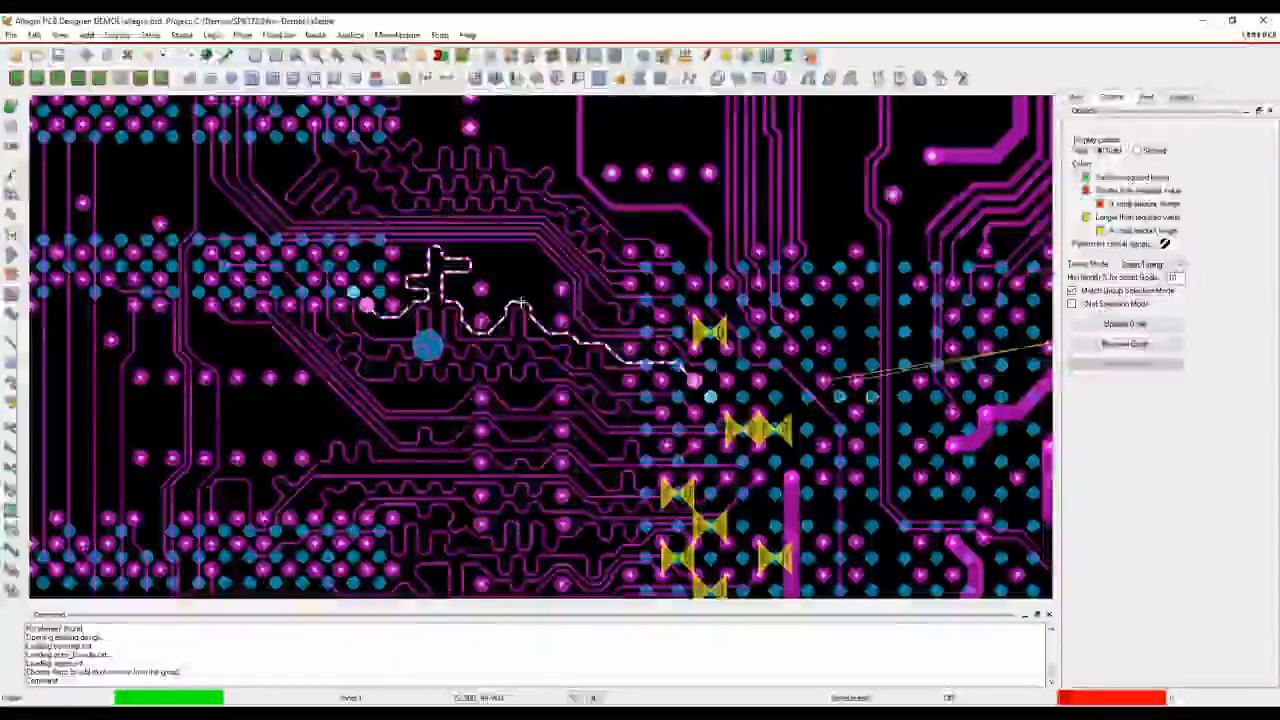
click(506, 292)
scroll(513, 385, down, 2)
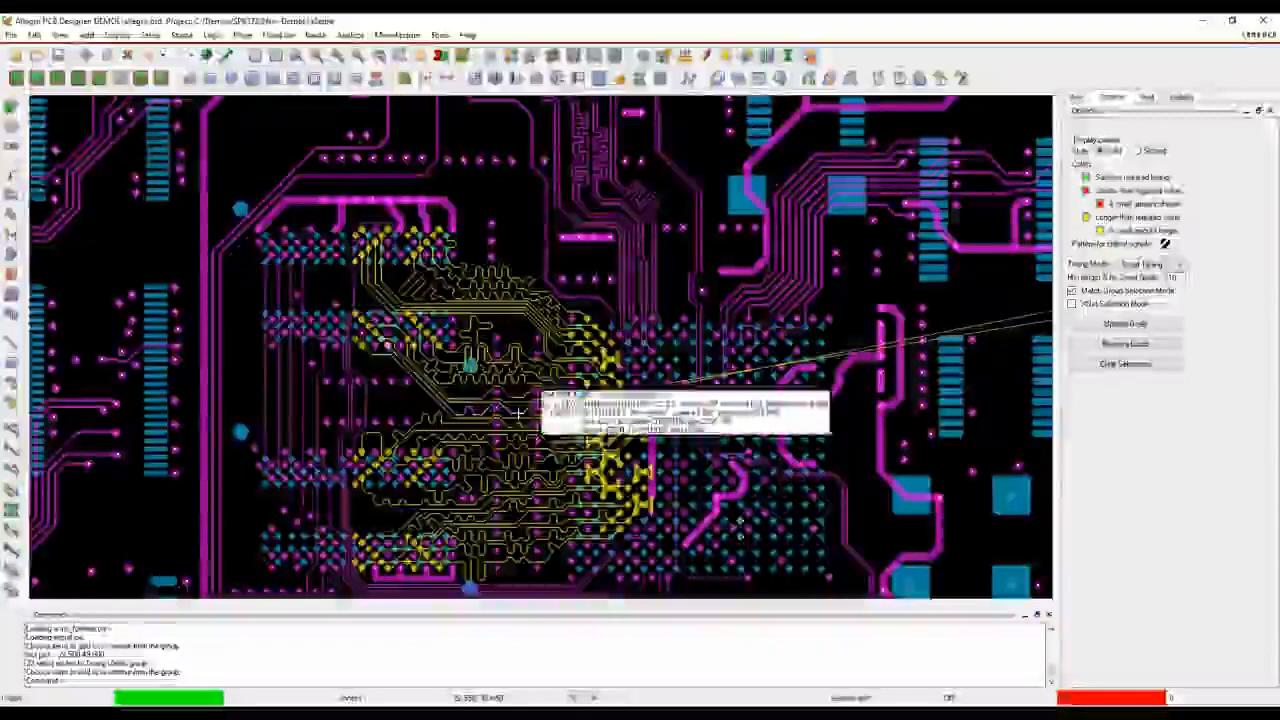
Set the Timing Vision mode to Smart Timing and update the timing goals for the DDR data match group
click(1150, 263)
click(1140, 293)
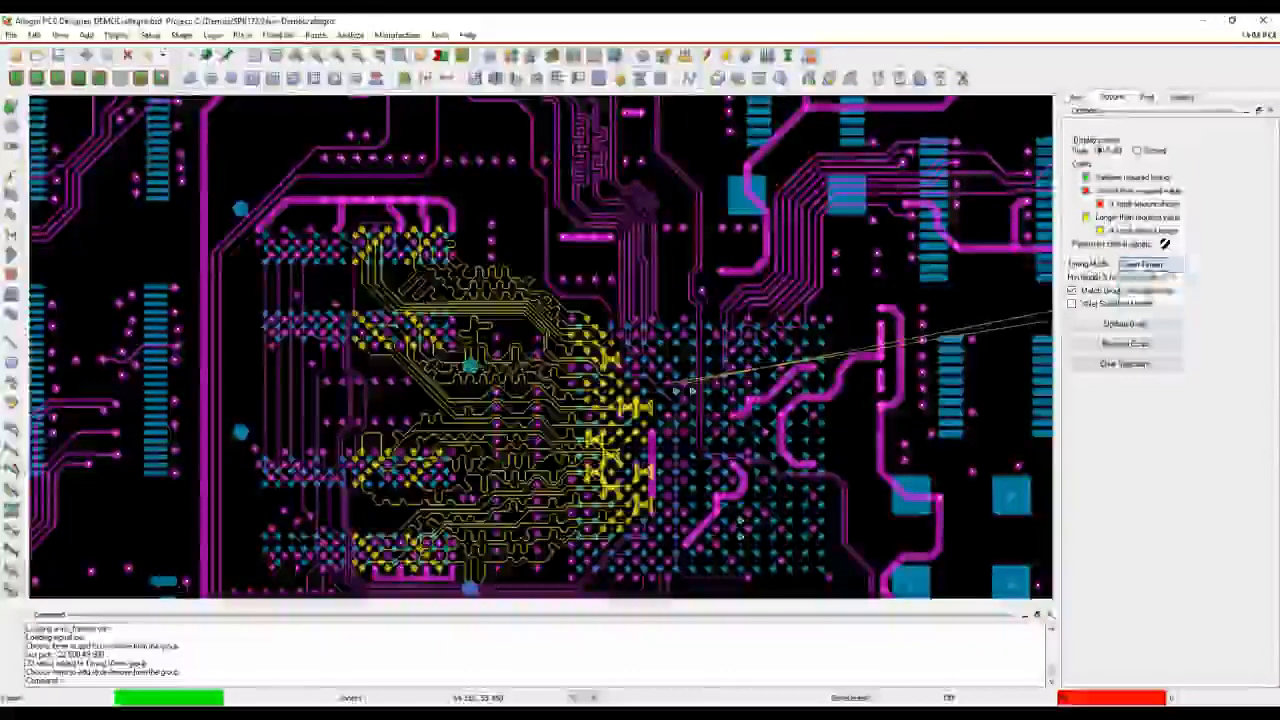
click(1125, 325)
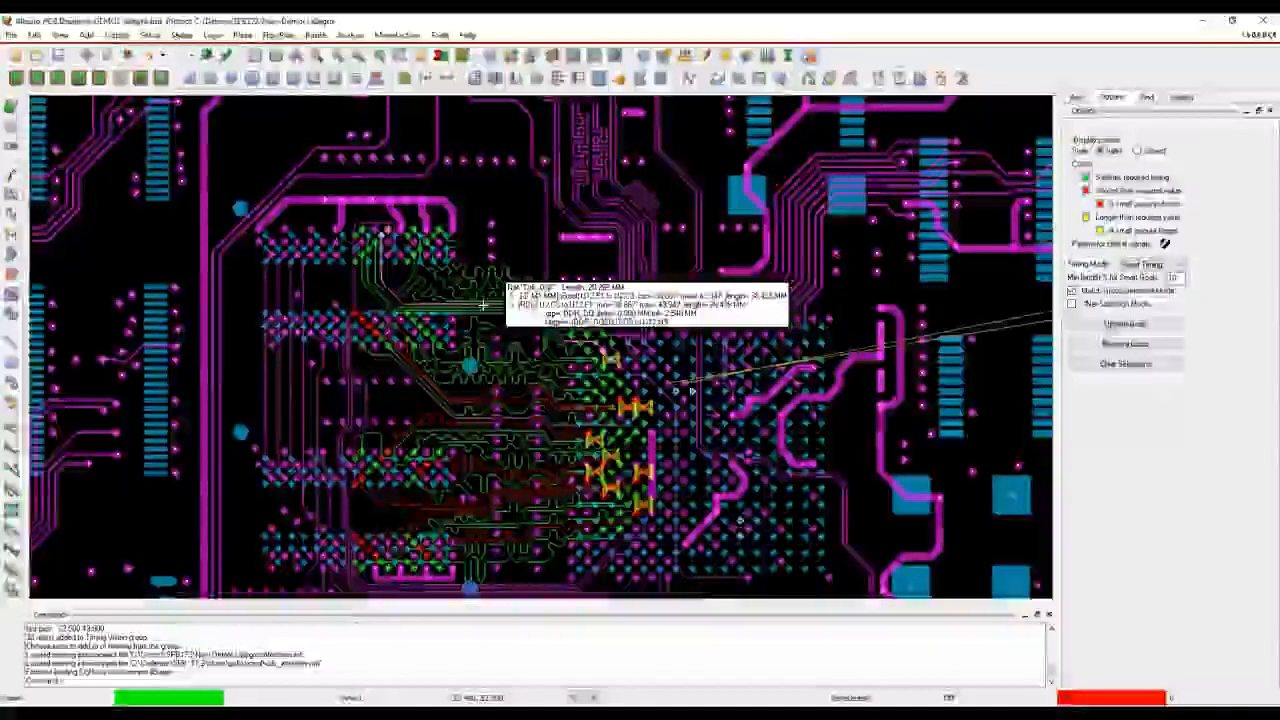
scroll(483, 305, up, 2)
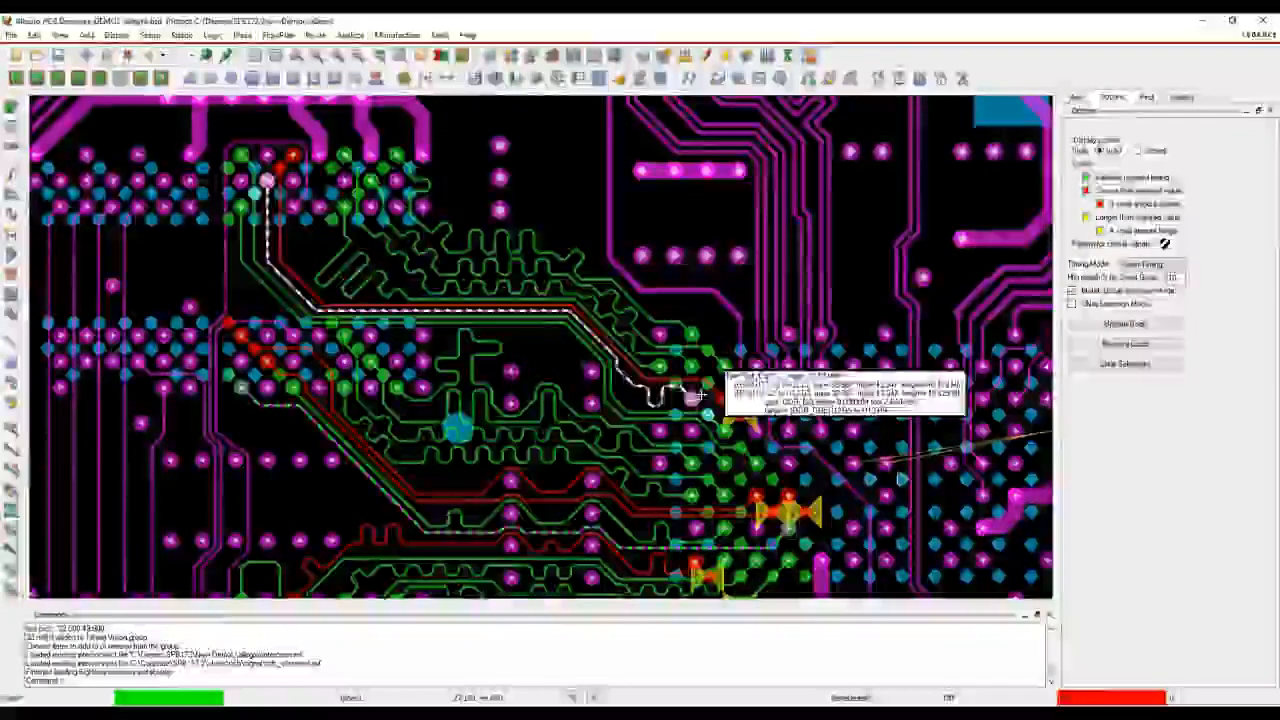
Try to add accordion delay tuning to the short vertical segment of the red DDR data trace below the upper memory pins
click(11, 214)
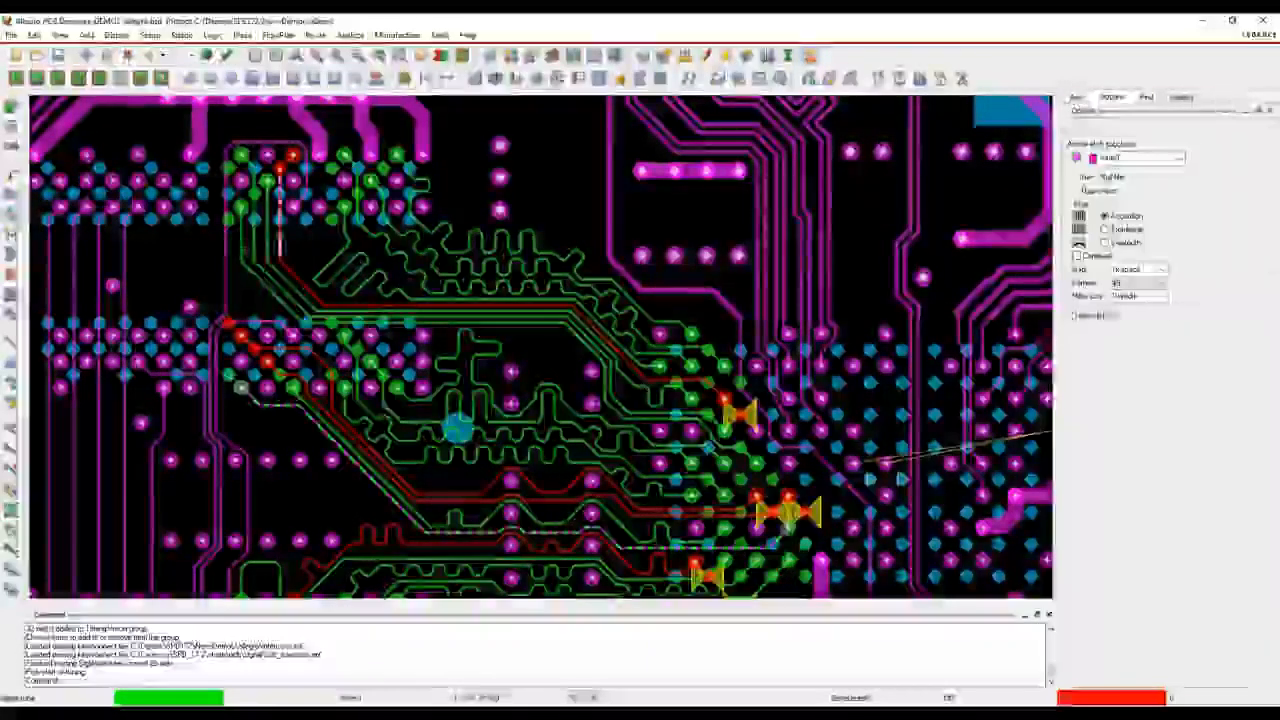
click(284, 244)
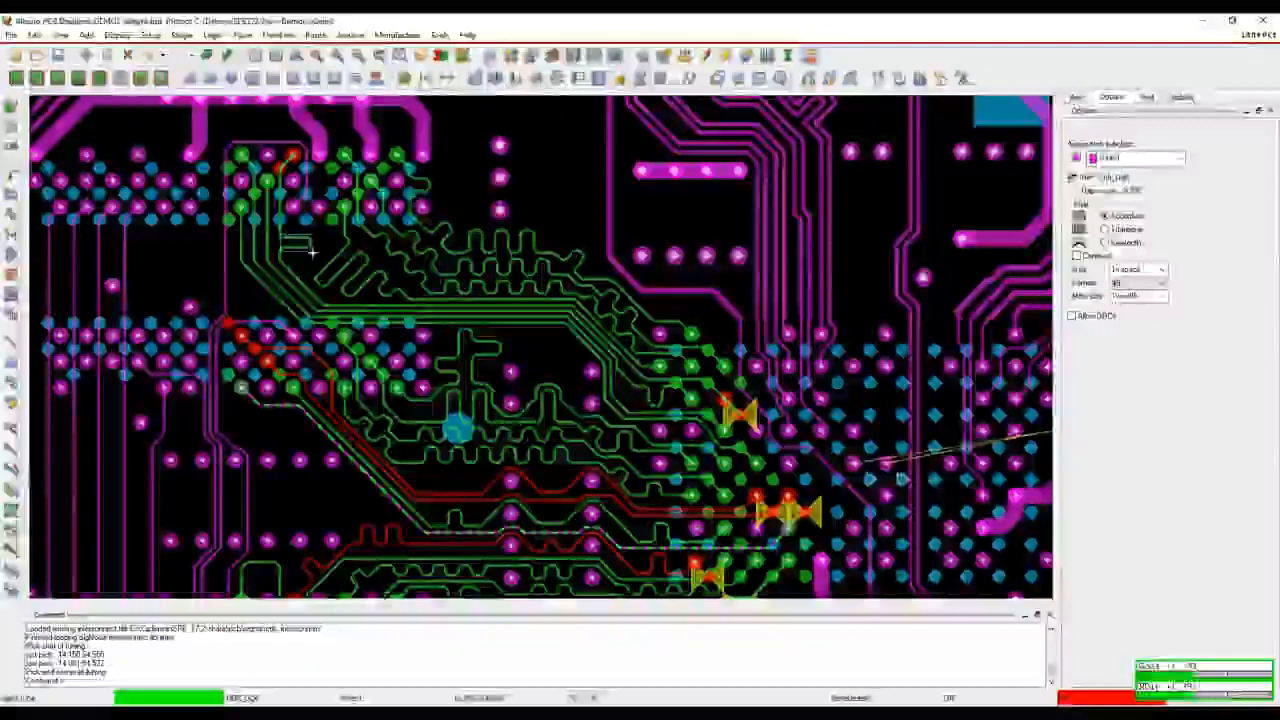
right_click(294, 253)
click(325, 263)
Run Auto-interactive Delay Tune on the red DDR data trace below the upper memory pins and on the red pair in the middle
click(315, 35)
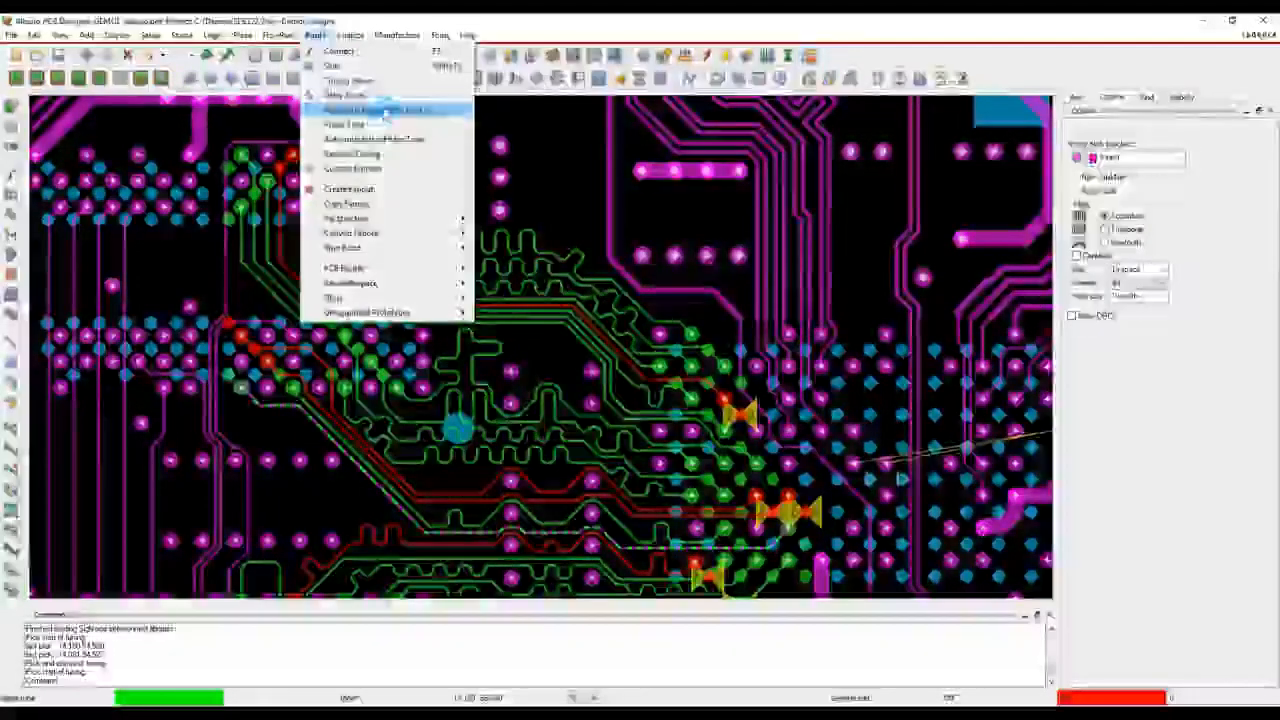
click(381, 109)
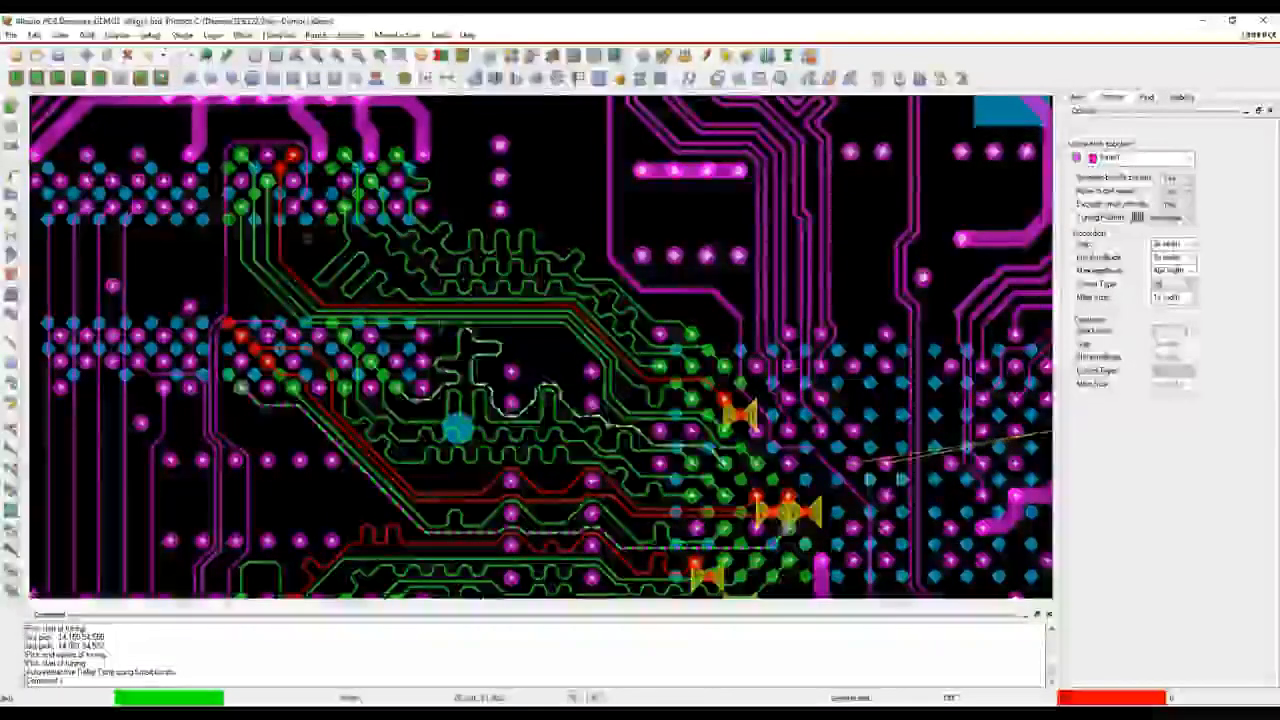
click(309, 280)
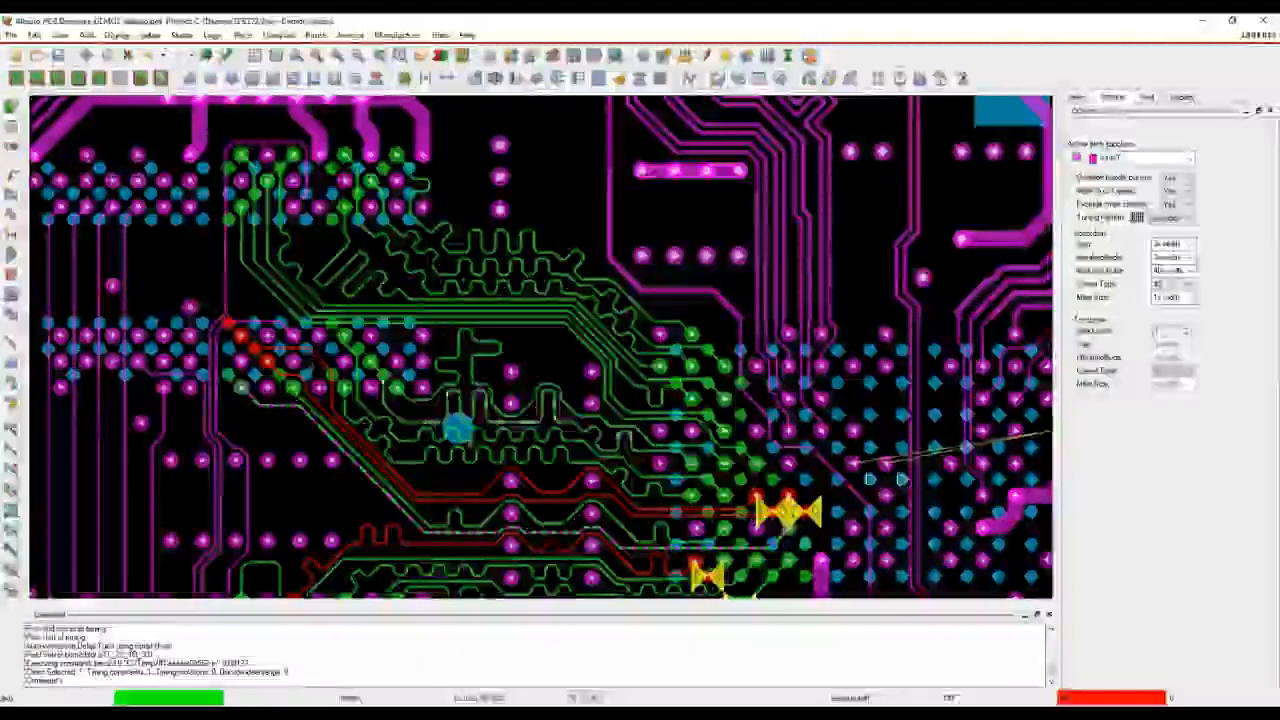
click(441, 490)
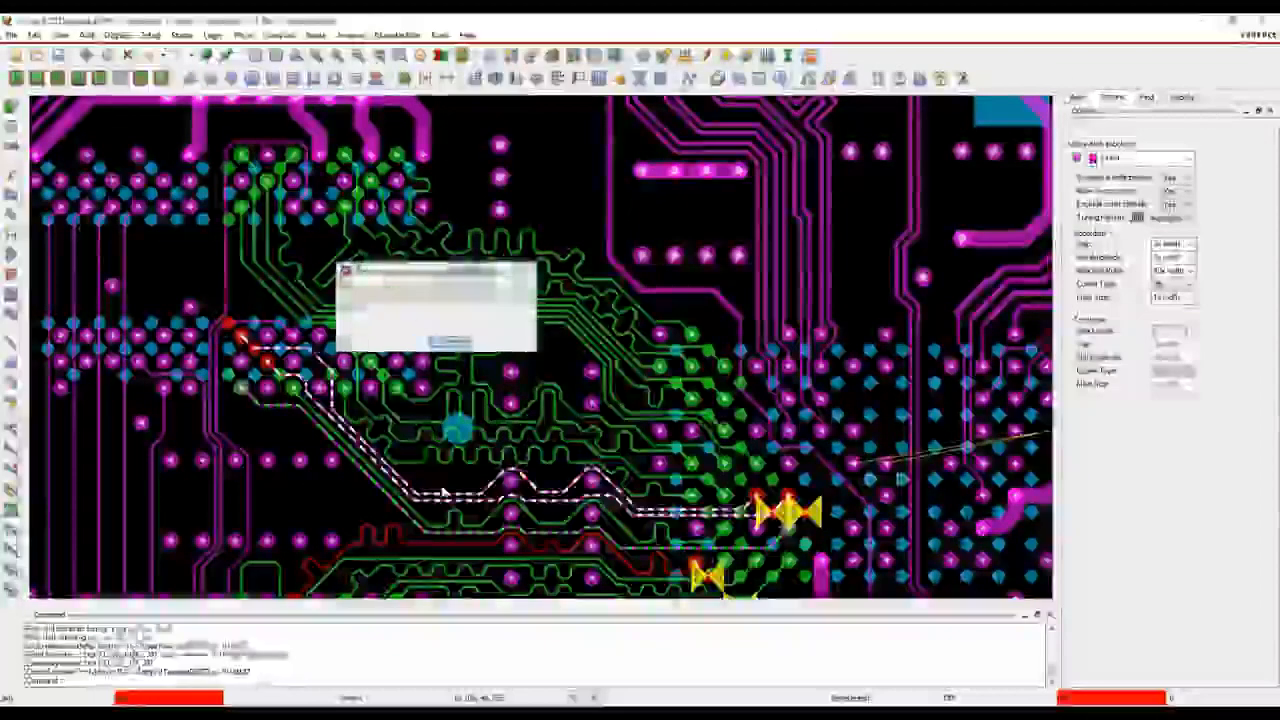
middle_drag(352, 519, 406, 151)
click(410, 160)
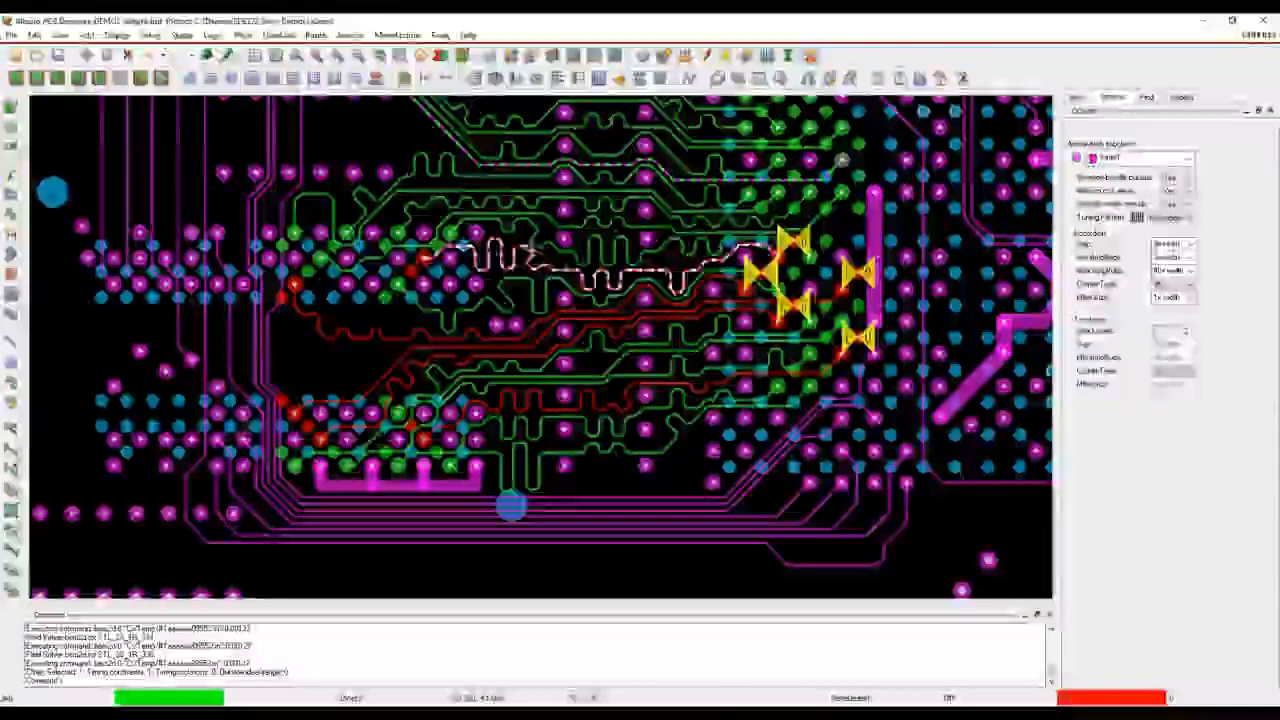
Tune the remaining red DDR data traces between the lower memory pins and the BGA with Auto-interactive Delay Tune
click(533, 321)
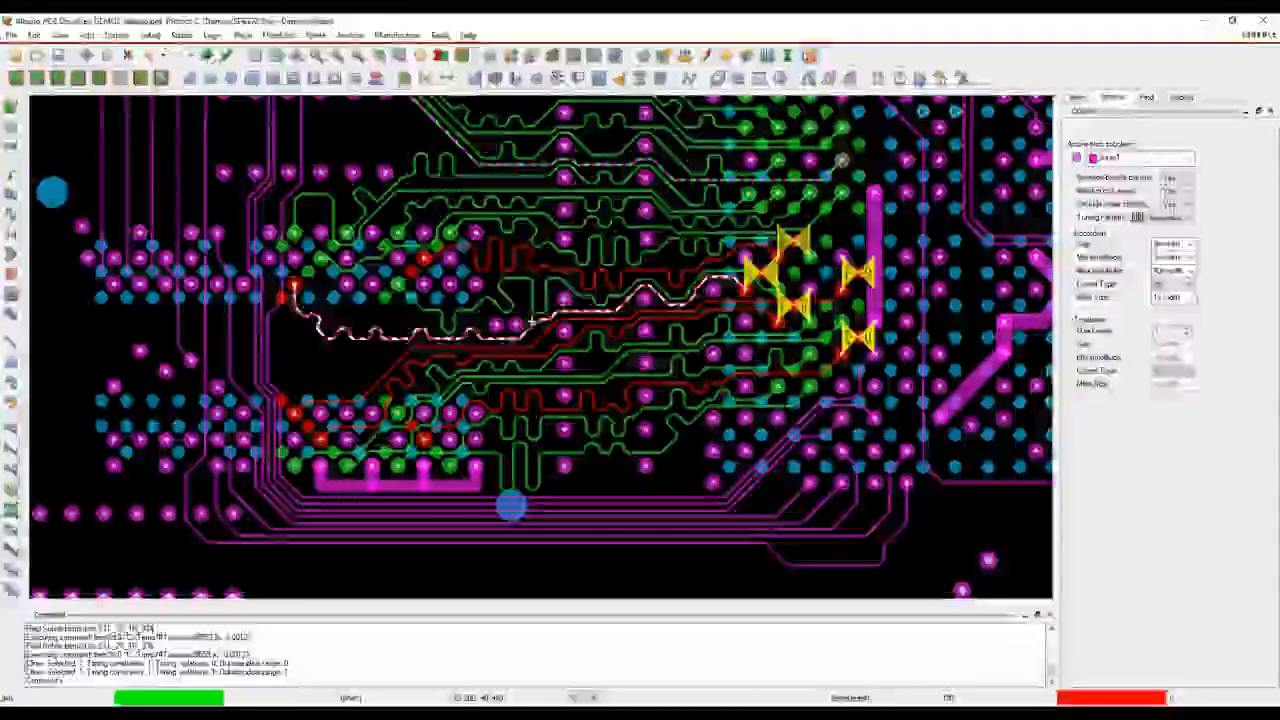
click(532, 267)
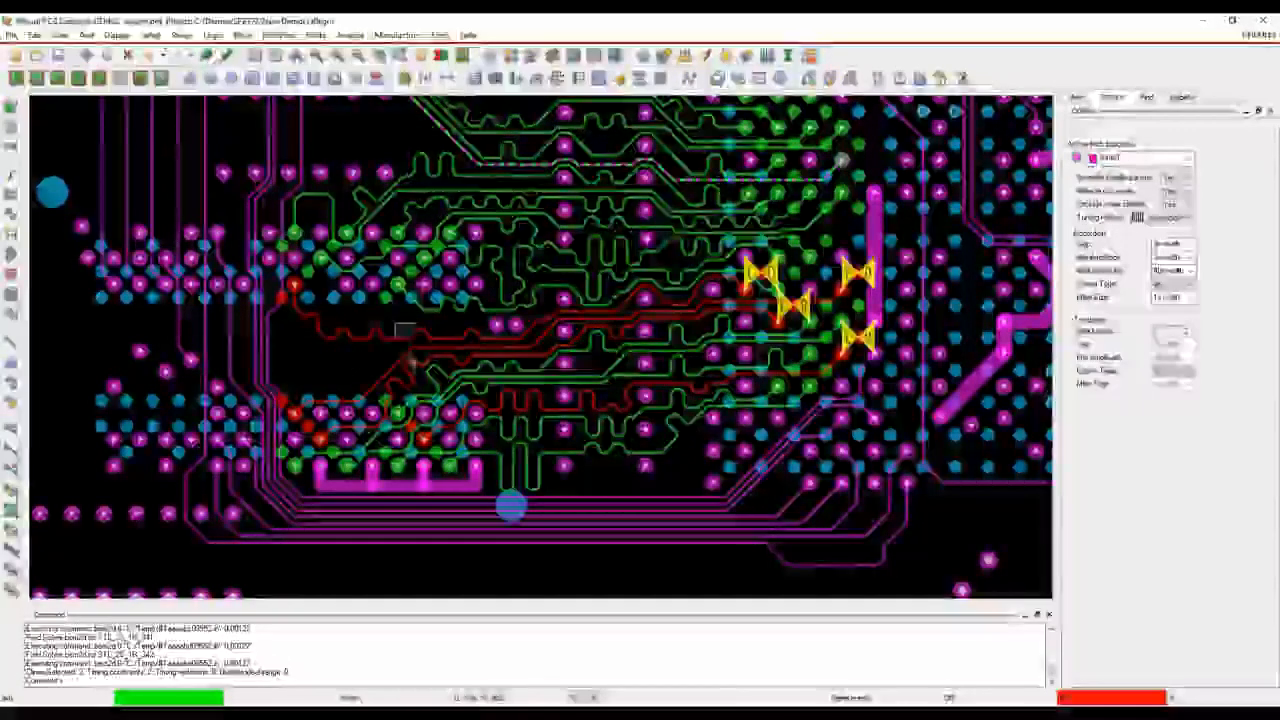
click(413, 376)
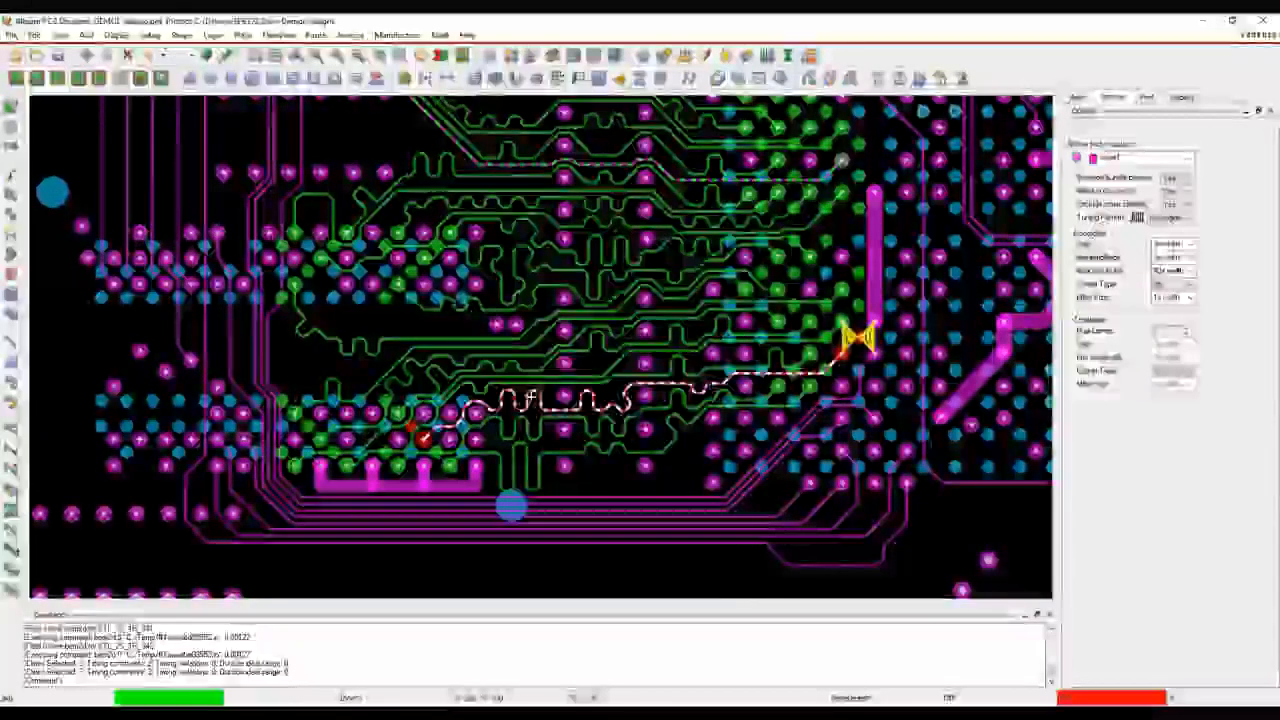
click(557, 427)
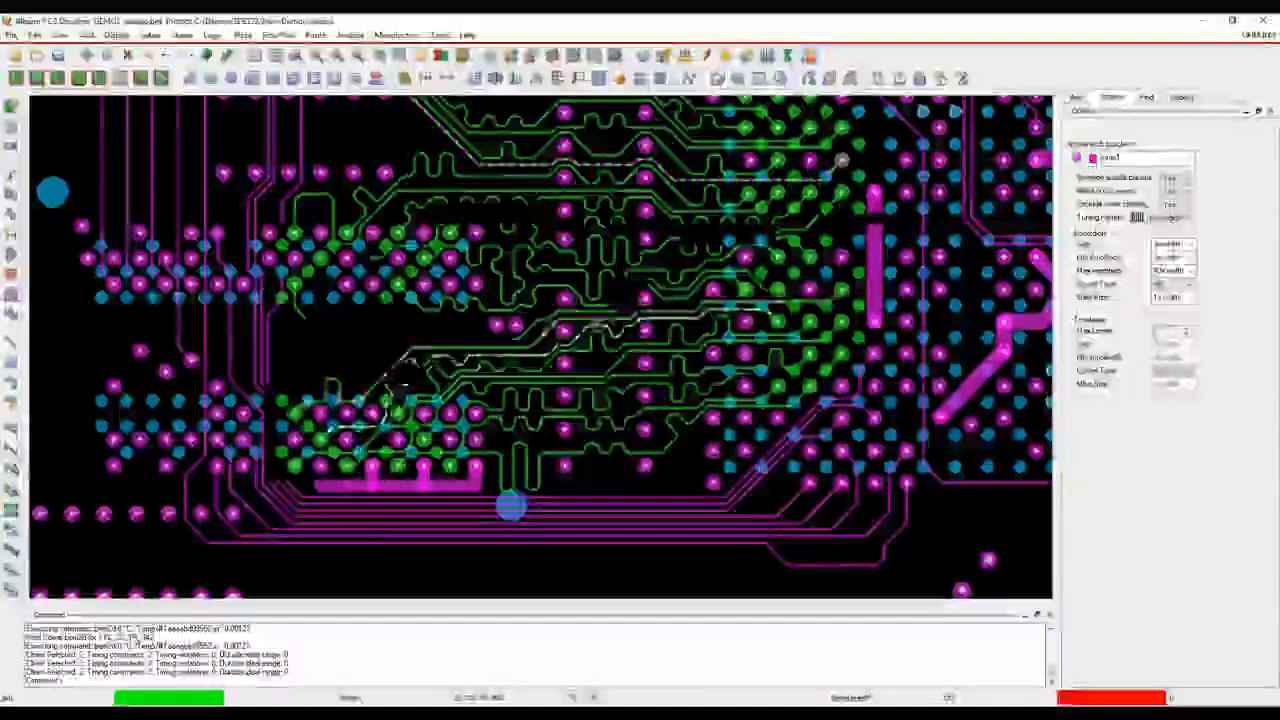
ctrl+scroll(400, 332, down, 3)
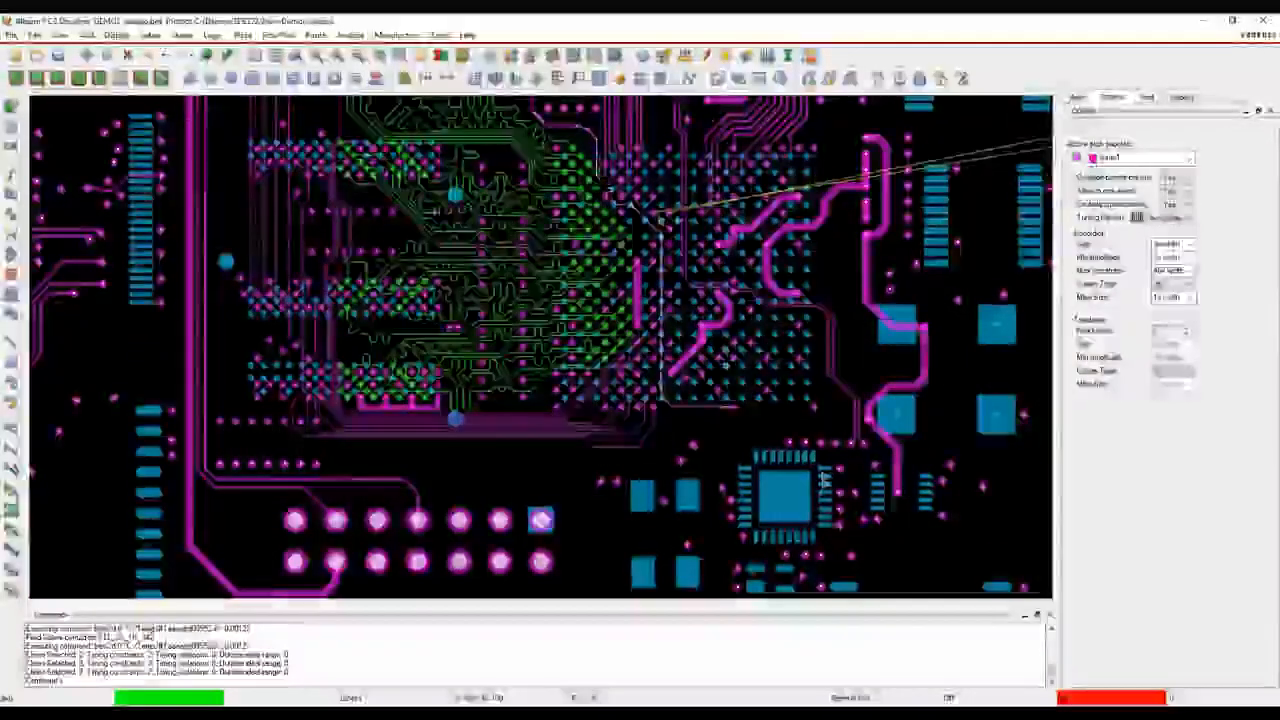
Finish the automatic tuning, then restart Timing Vision, clear its selections and end the command
right_click(388, 229)
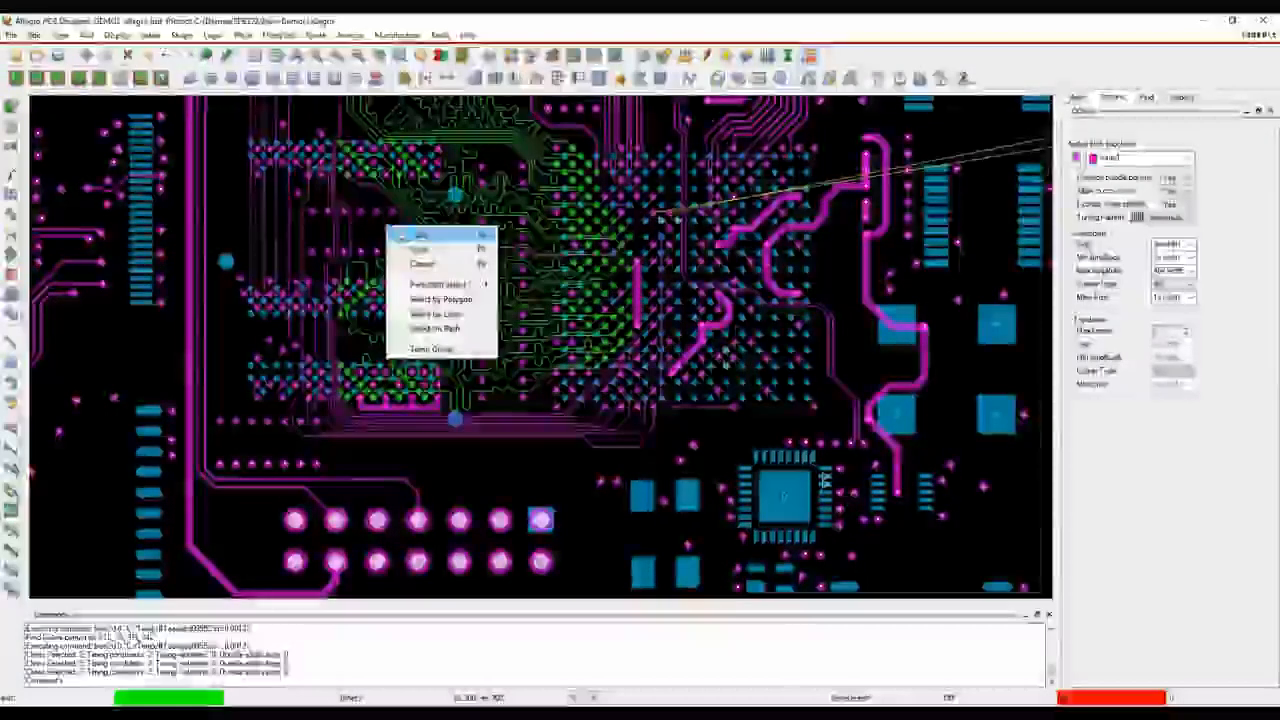
click(412, 234)
click(315, 35)
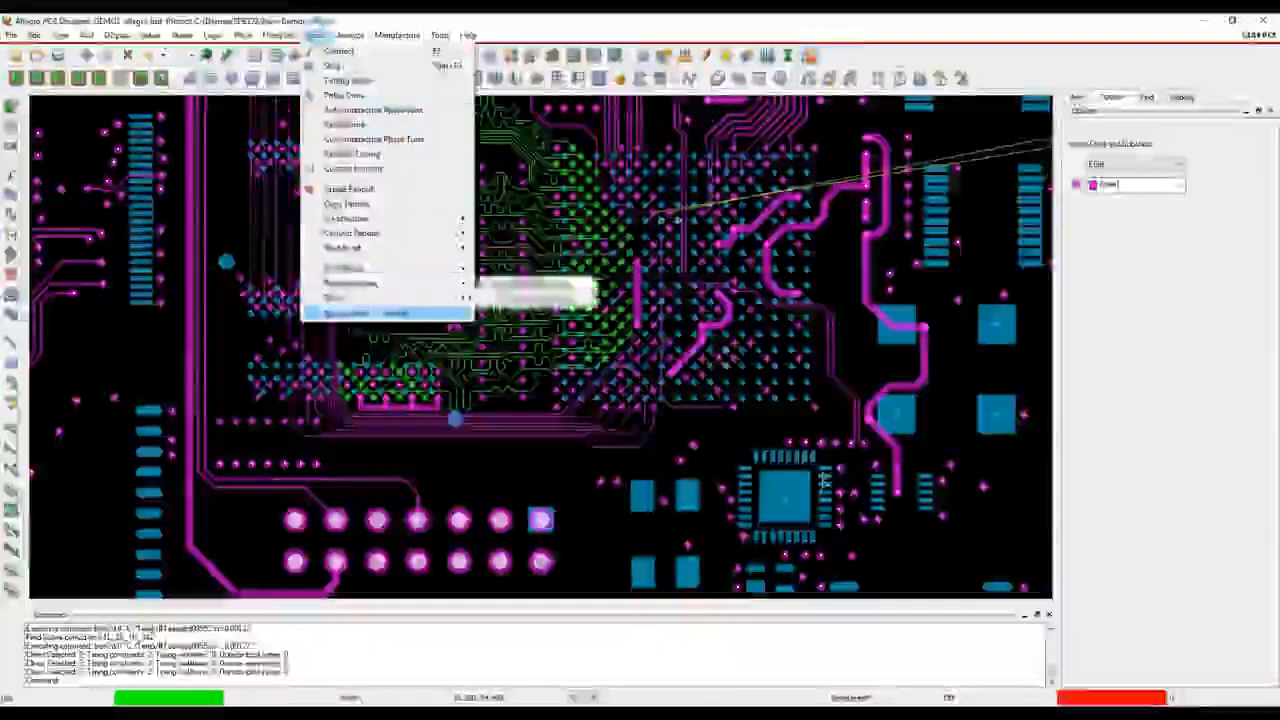
click(340, 80)
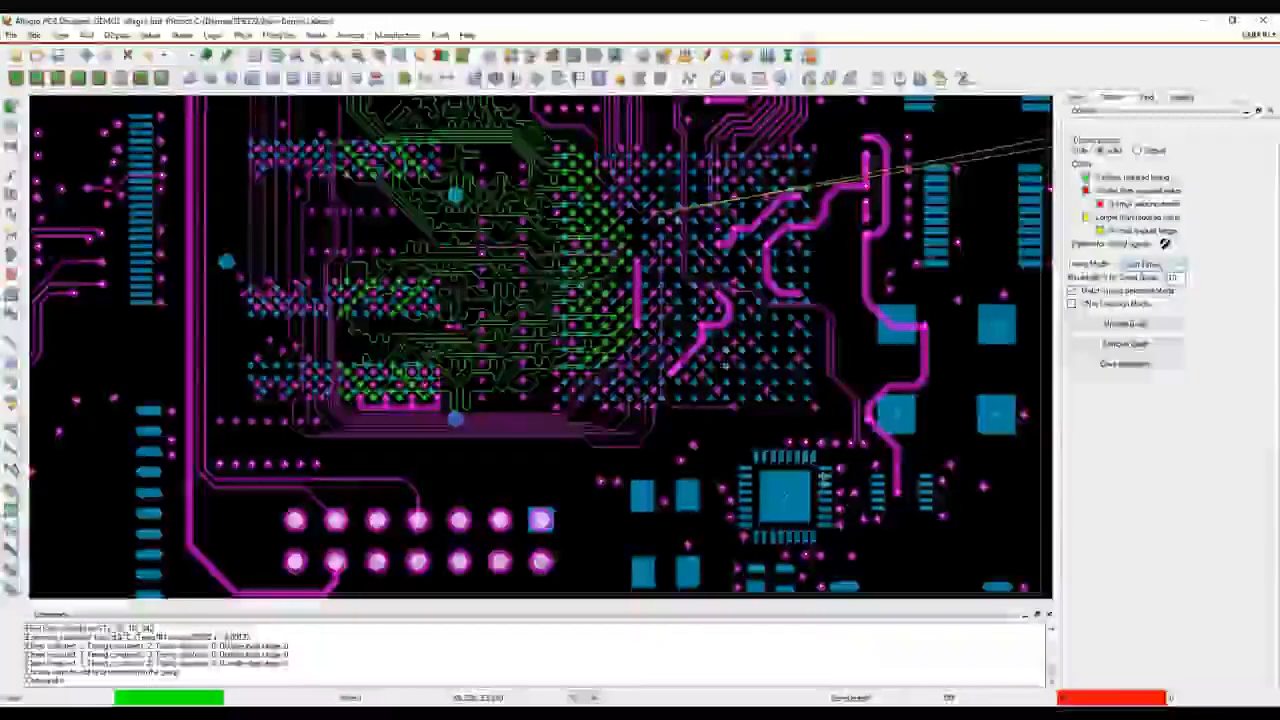
click(1125, 364)
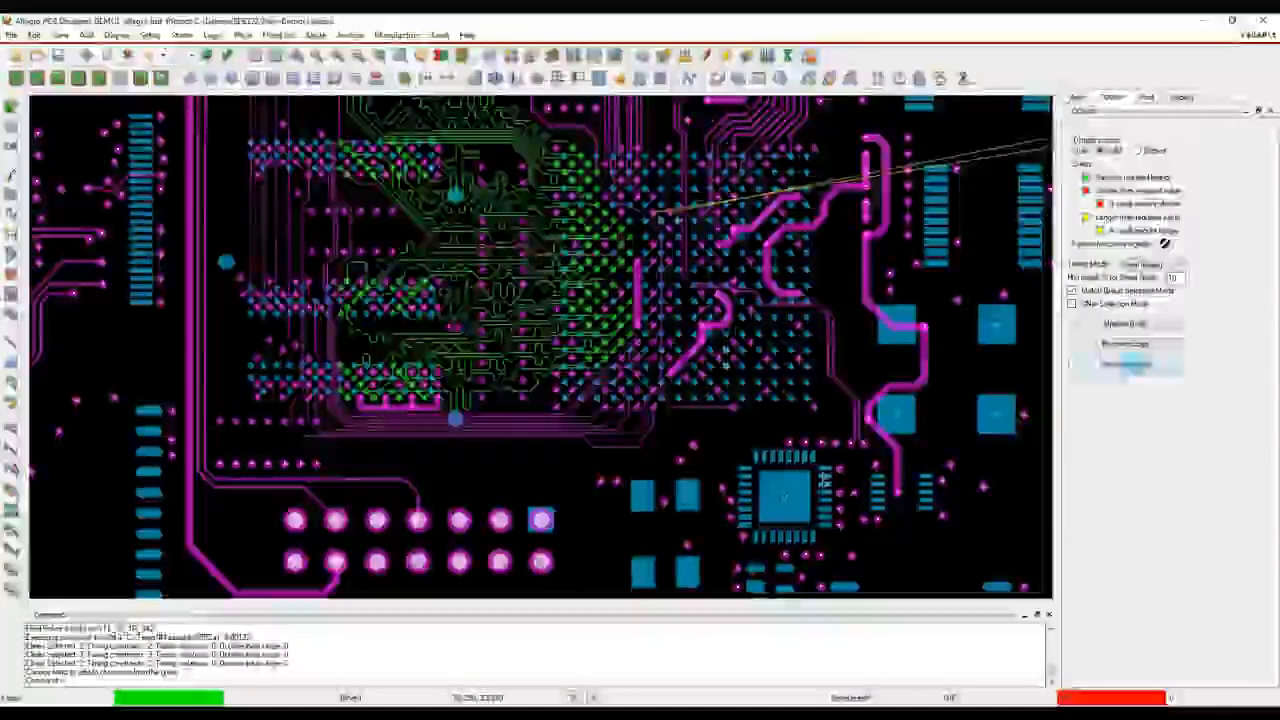
right_click(547, 484)
click(571, 491)
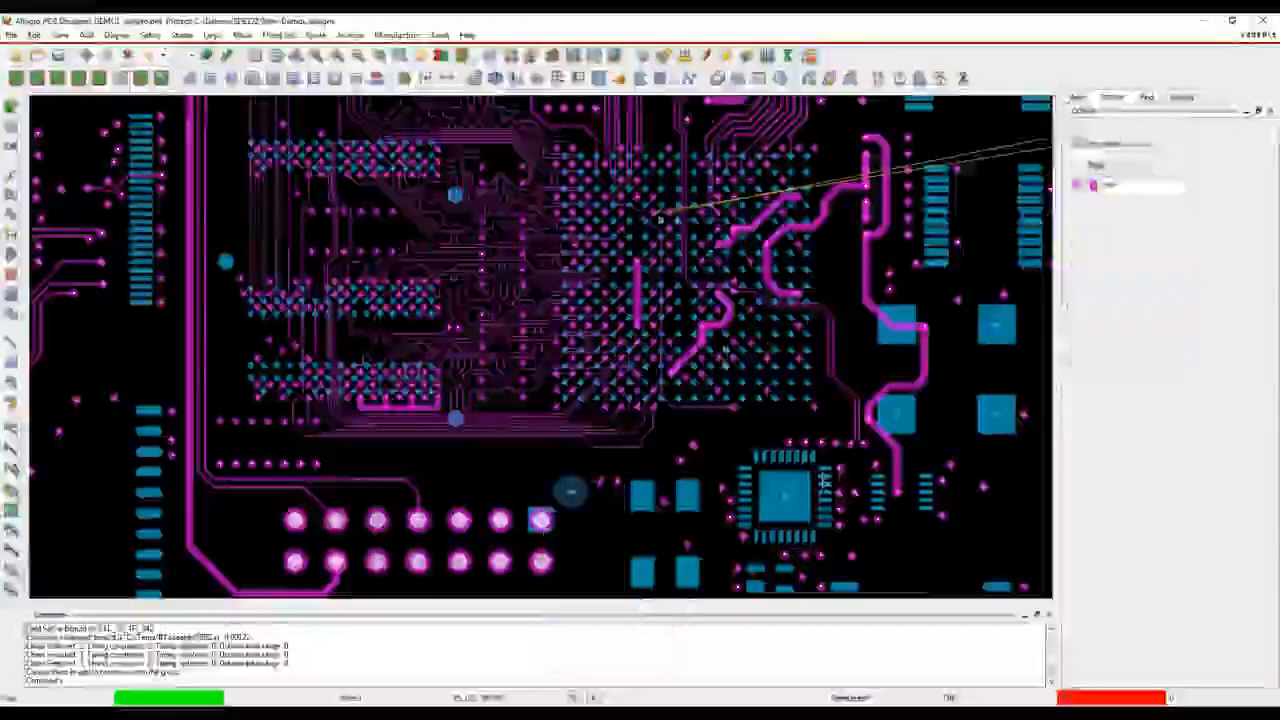
Reopen the editor's product choice and confirm Allegro PCB Designer as the product
scroll(534, 453, down, 1)
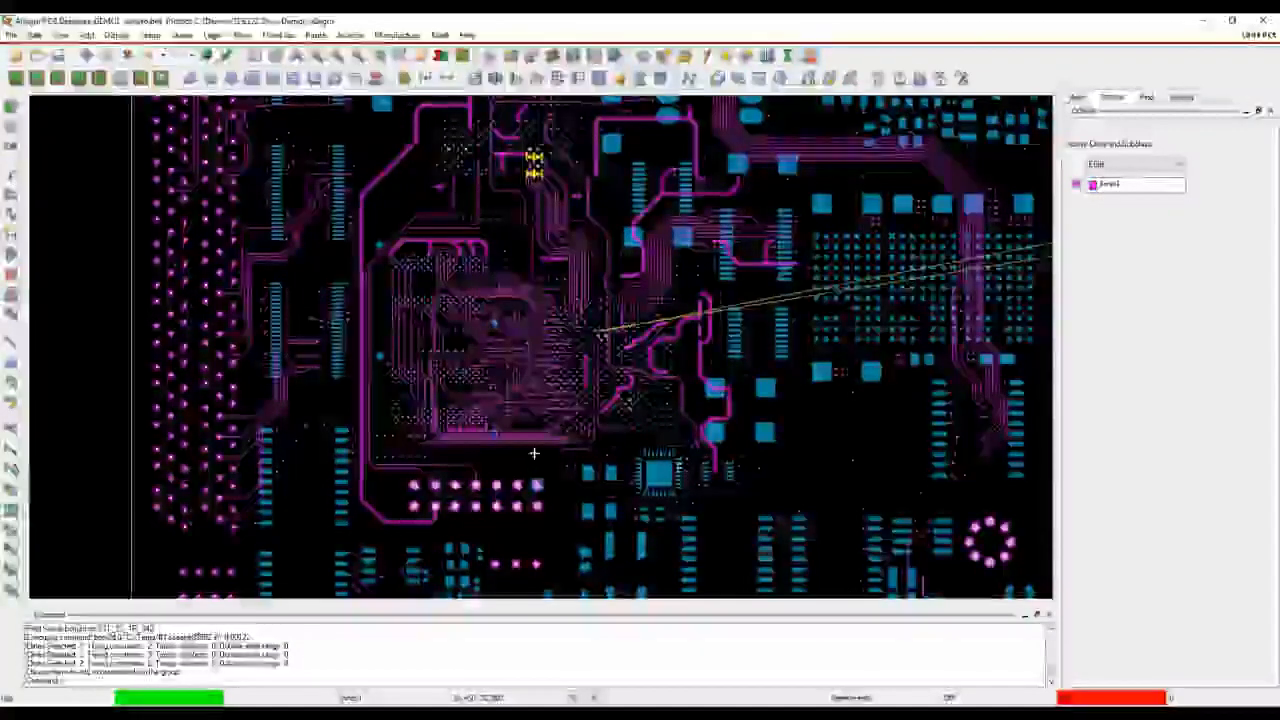
click(11, 35)
click(51, 252)
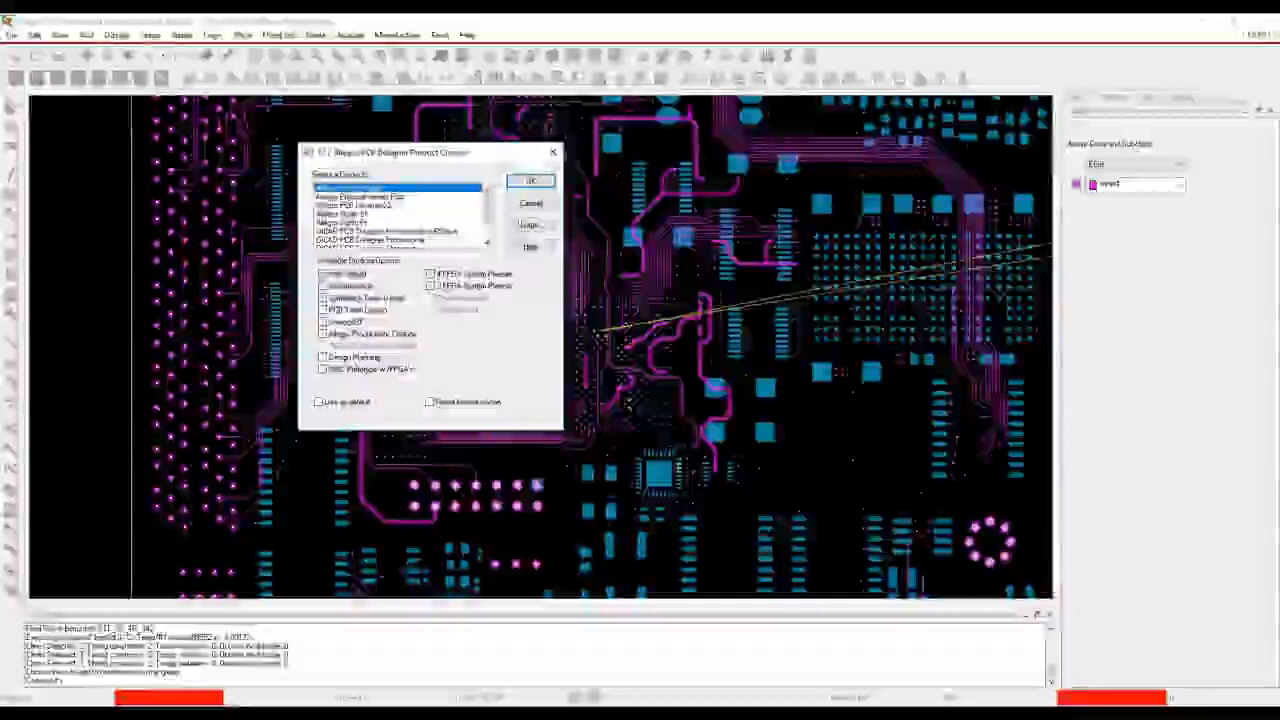
click(531, 181)
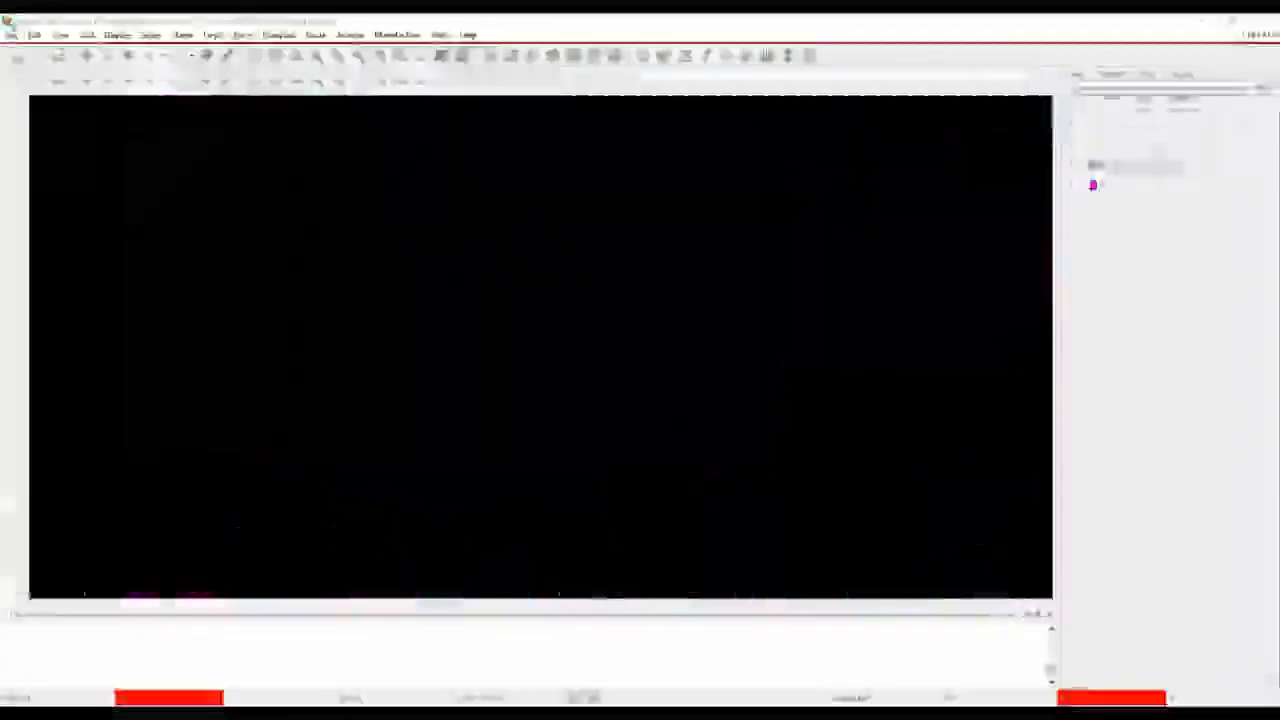
Open the allegro DFA board file without saving the changes to the current design
click(11, 35)
click(36, 68)
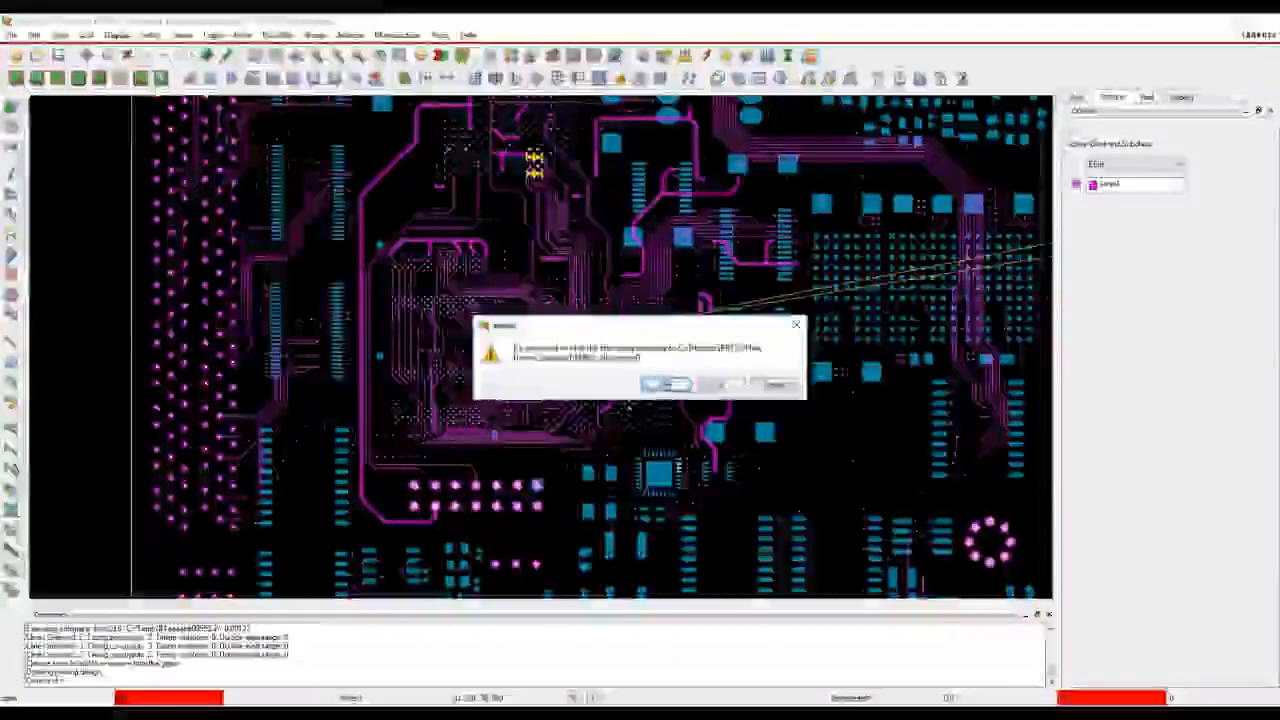
click(712, 384)
scroll(165, 230, down, 2)
double_click(157, 134)
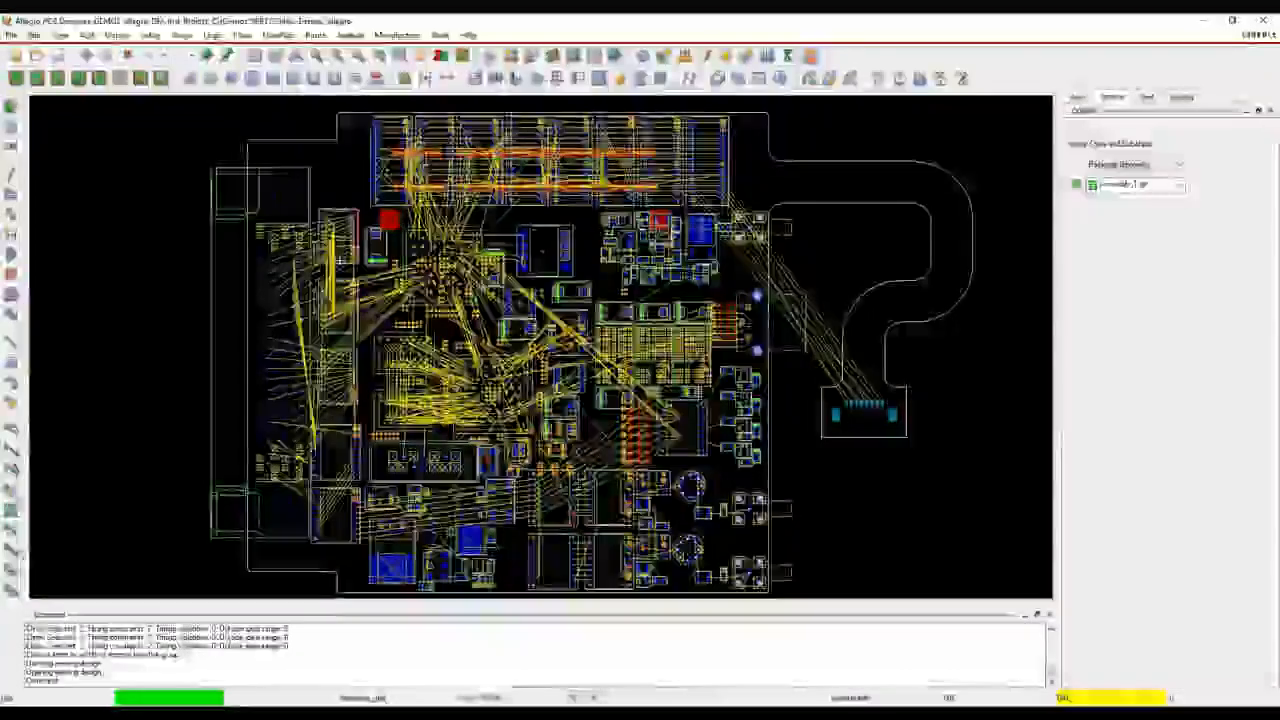
Switch to placement editing, pick up component U3 below the two-row connector and place it beside the neighbouring small parts
scroll(373, 423, up, 3)
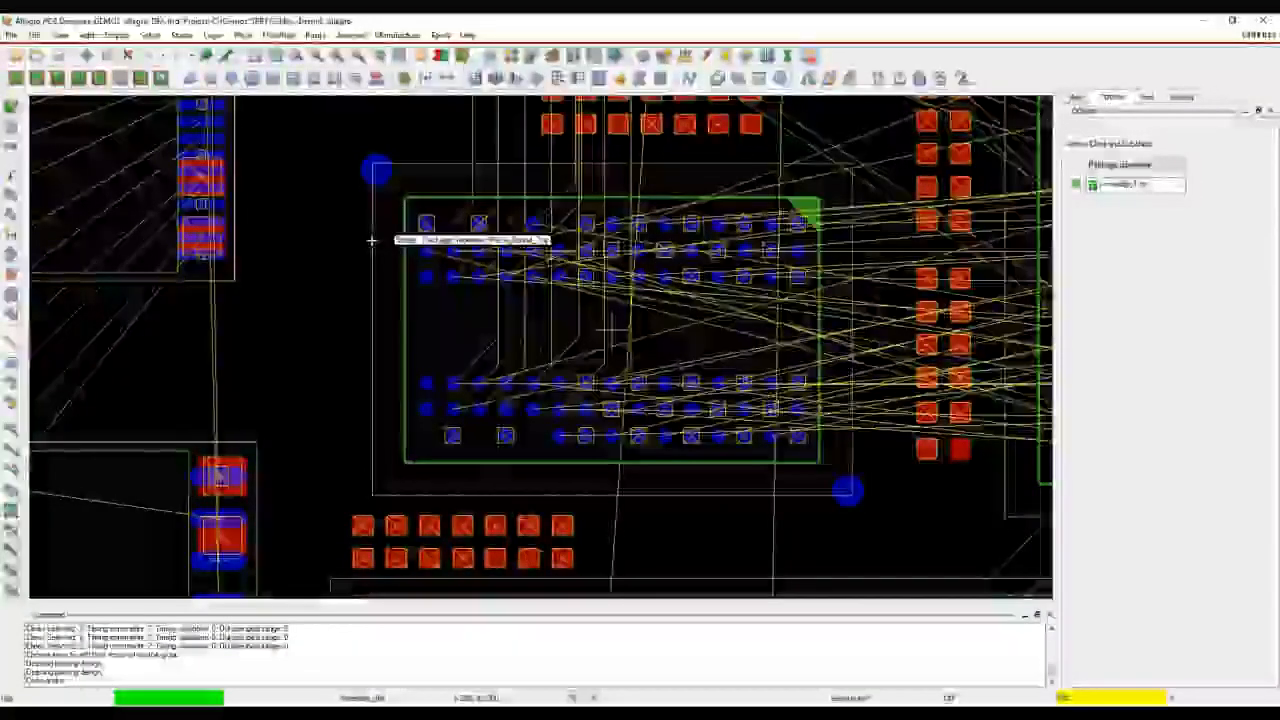
click(37, 78)
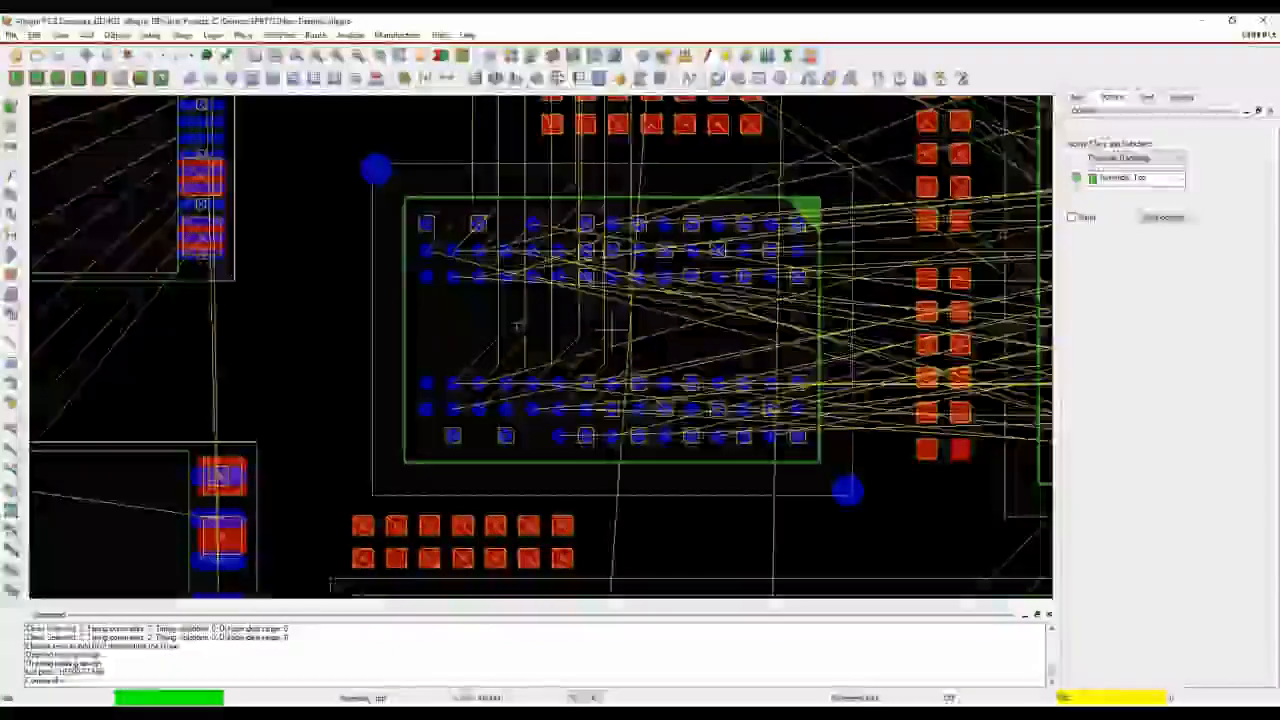
scroll(722, 476, down, 2)
middle_drag(836, 487, 740, 103)
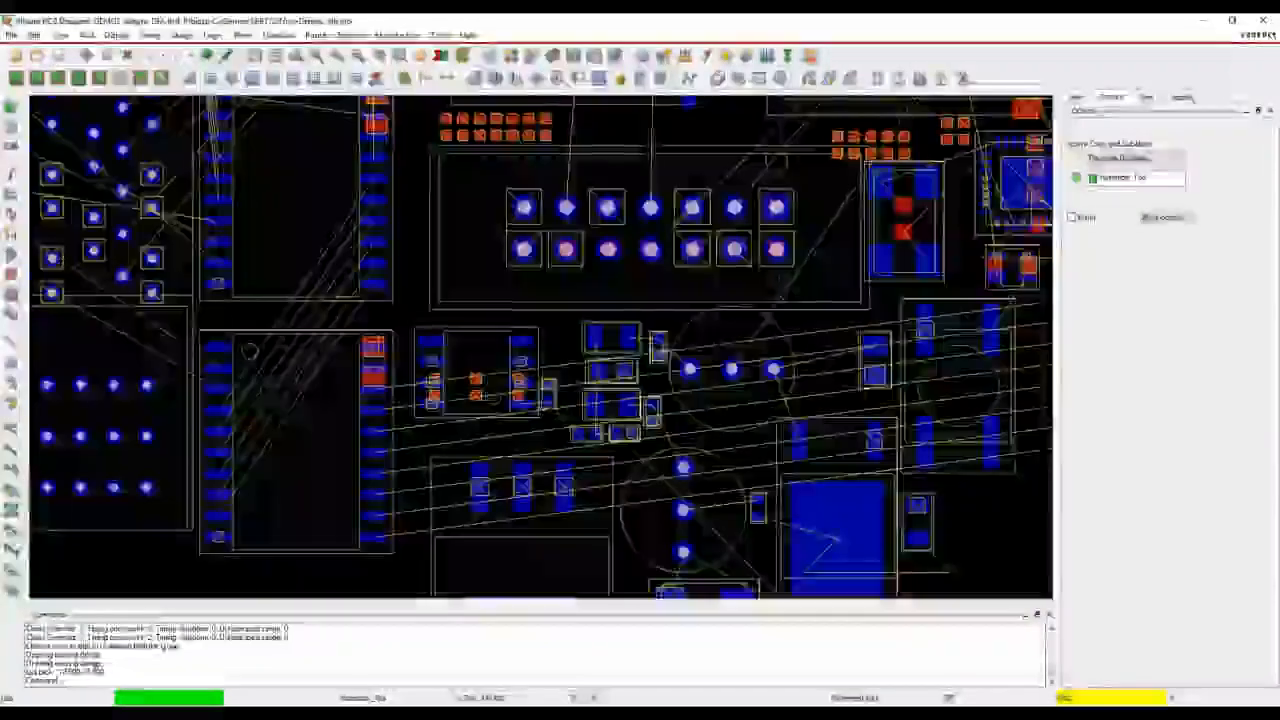
click(508, 356)
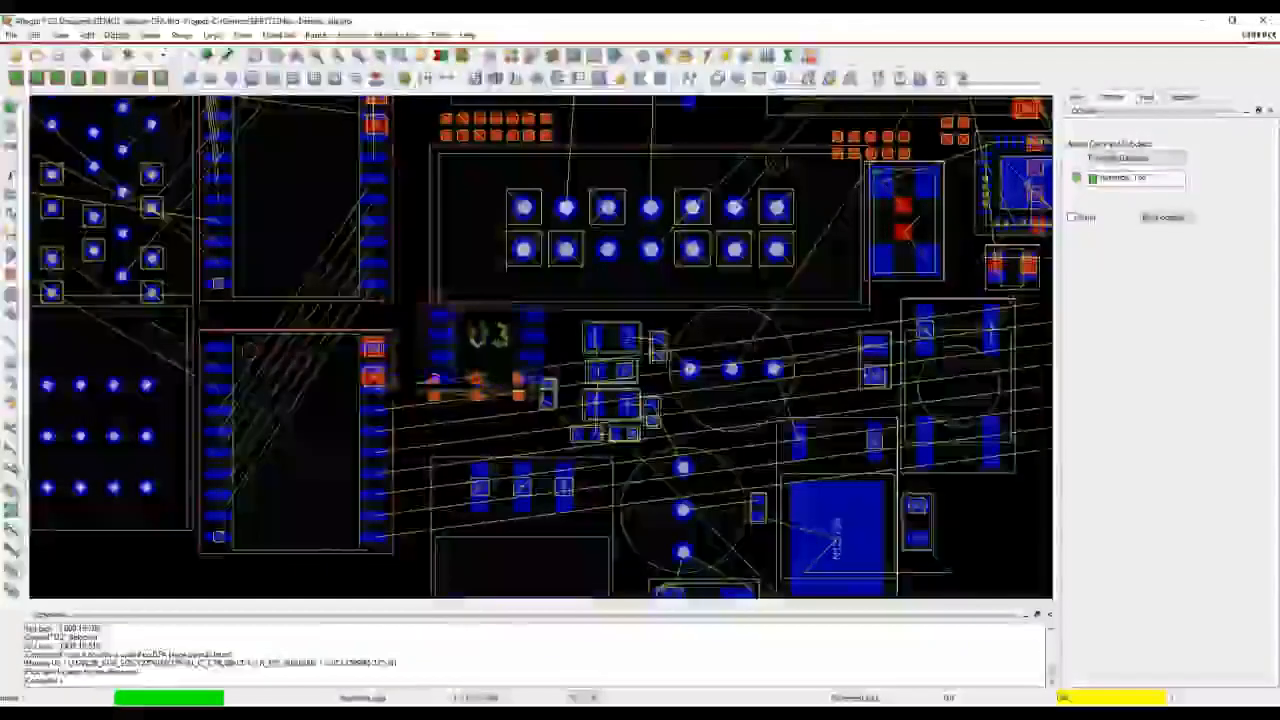
click(511, 400)
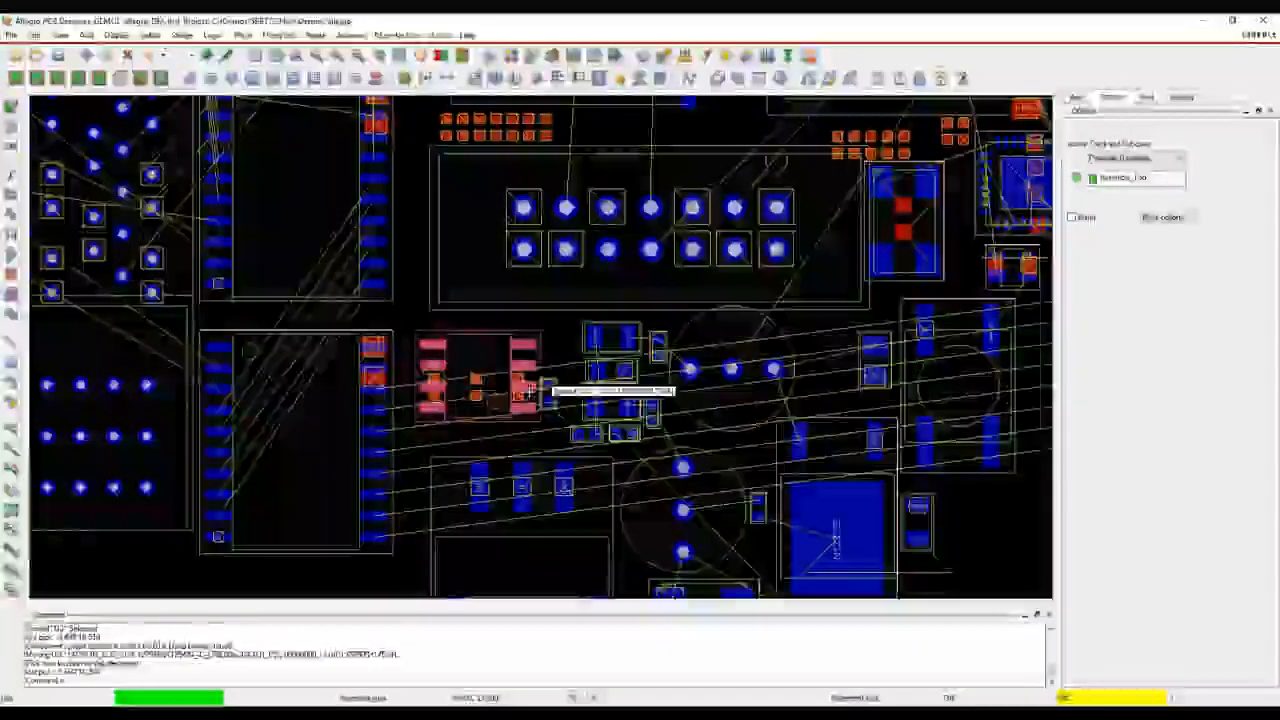
click(411, 313)
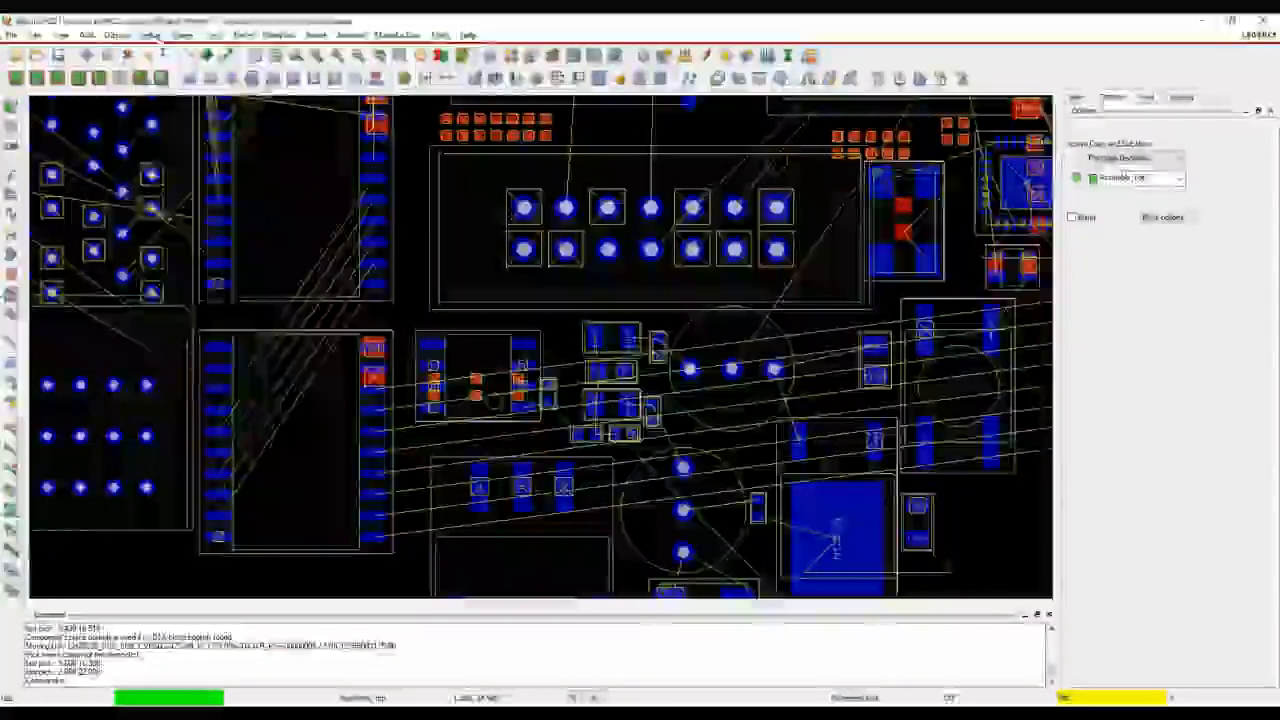
Open the DFA constraints spreadsheet, look at the symbol browser, and open the symbol classification editor
click(150, 35)
mouse_move(165, 220)
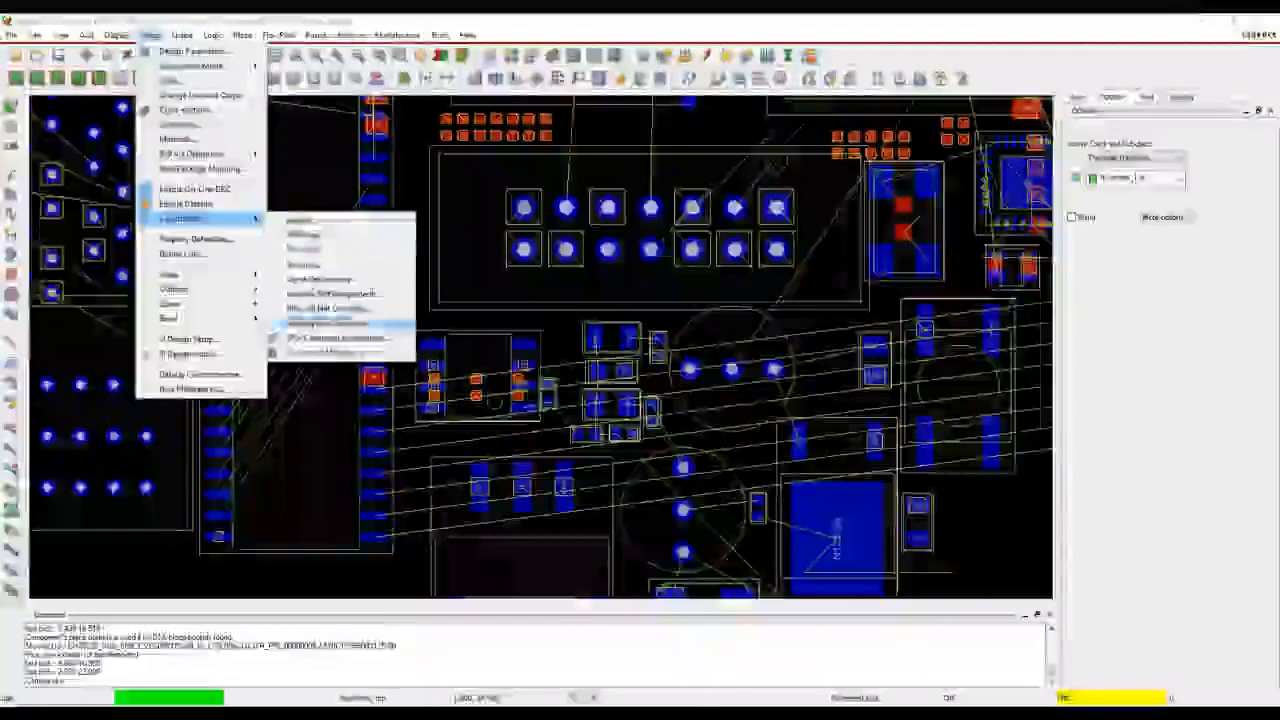
click(324, 342)
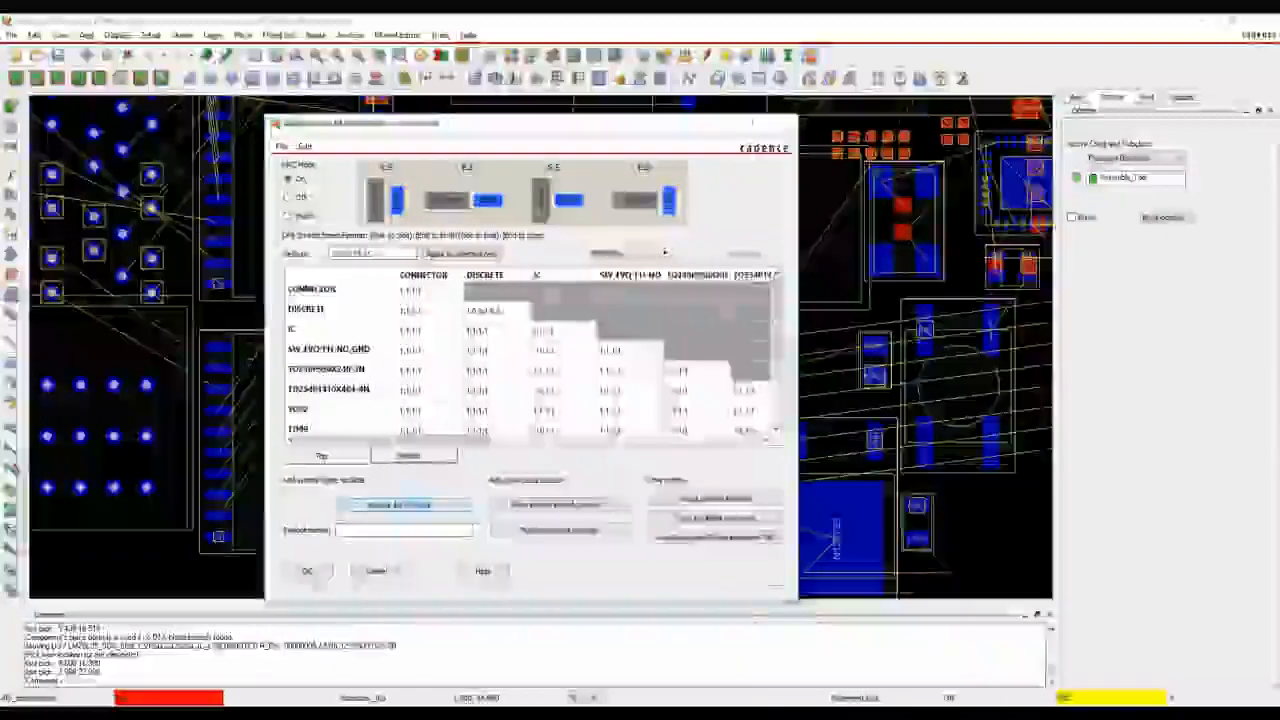
click(405, 504)
click(643, 527)
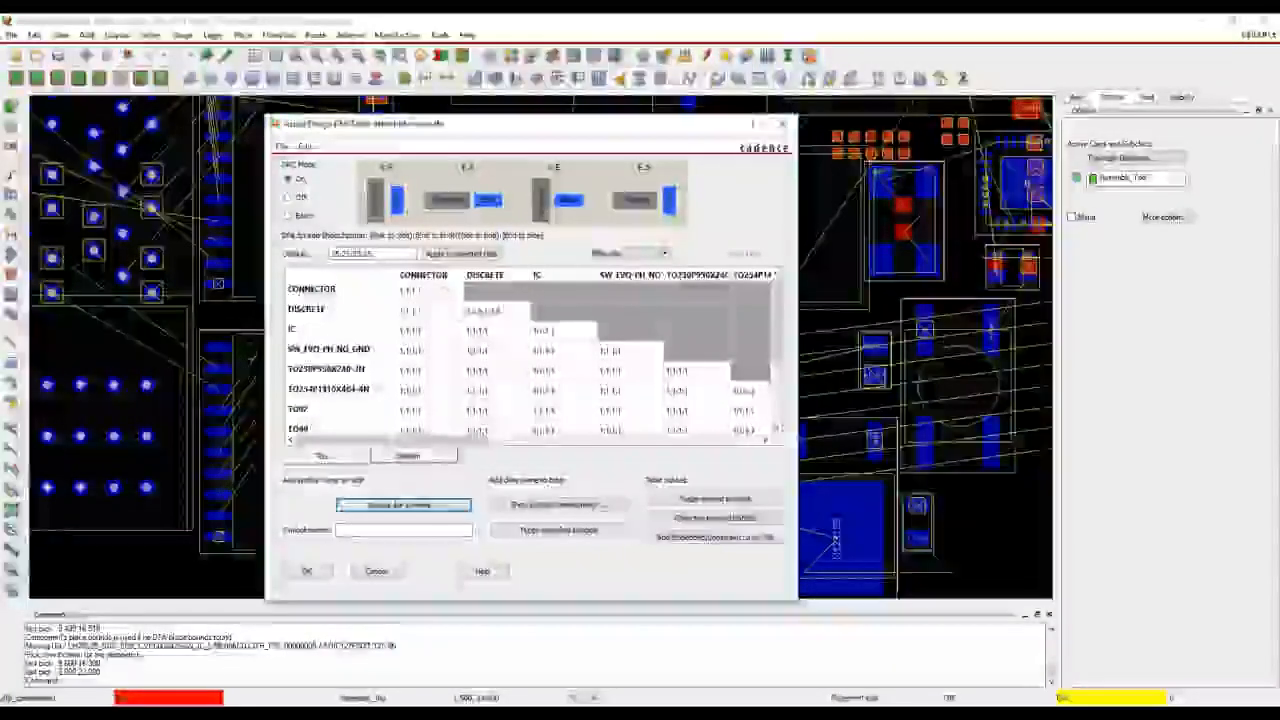
click(558, 504)
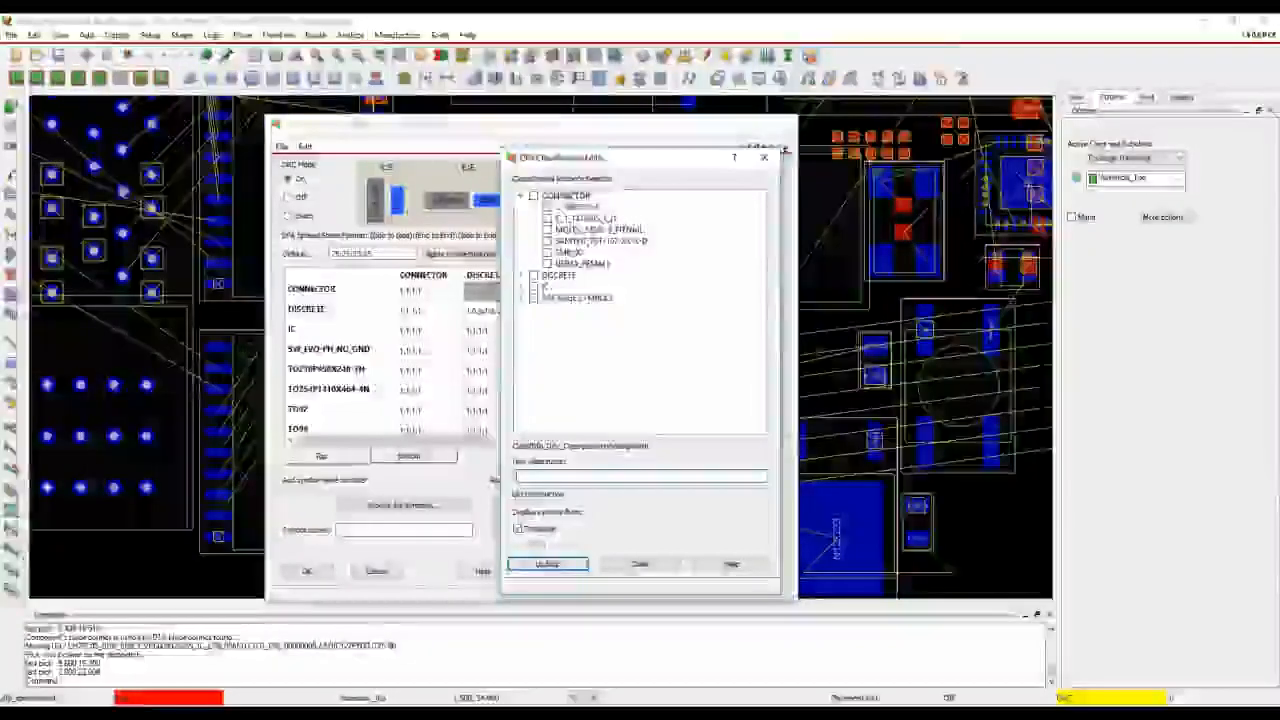
Look through the component classes in the DFA classification editor, then close it and leave the constraints spreadsheet without changes
click(521, 276)
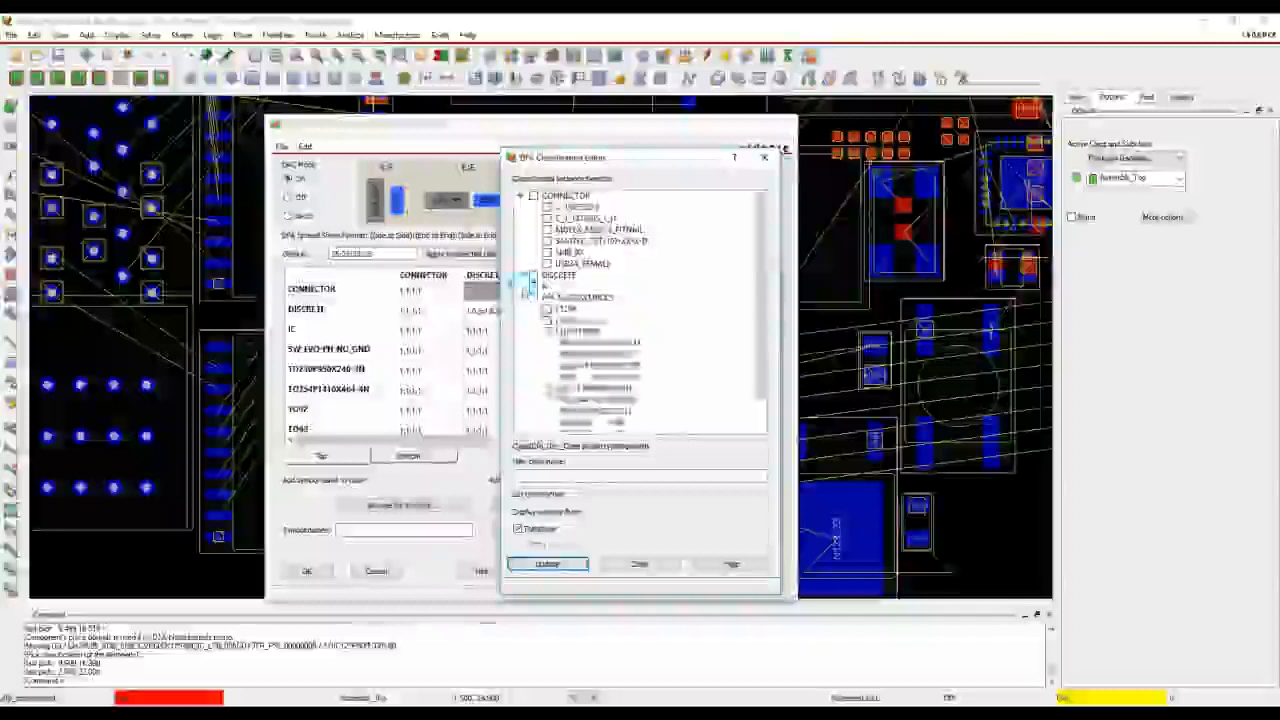
click(521, 276)
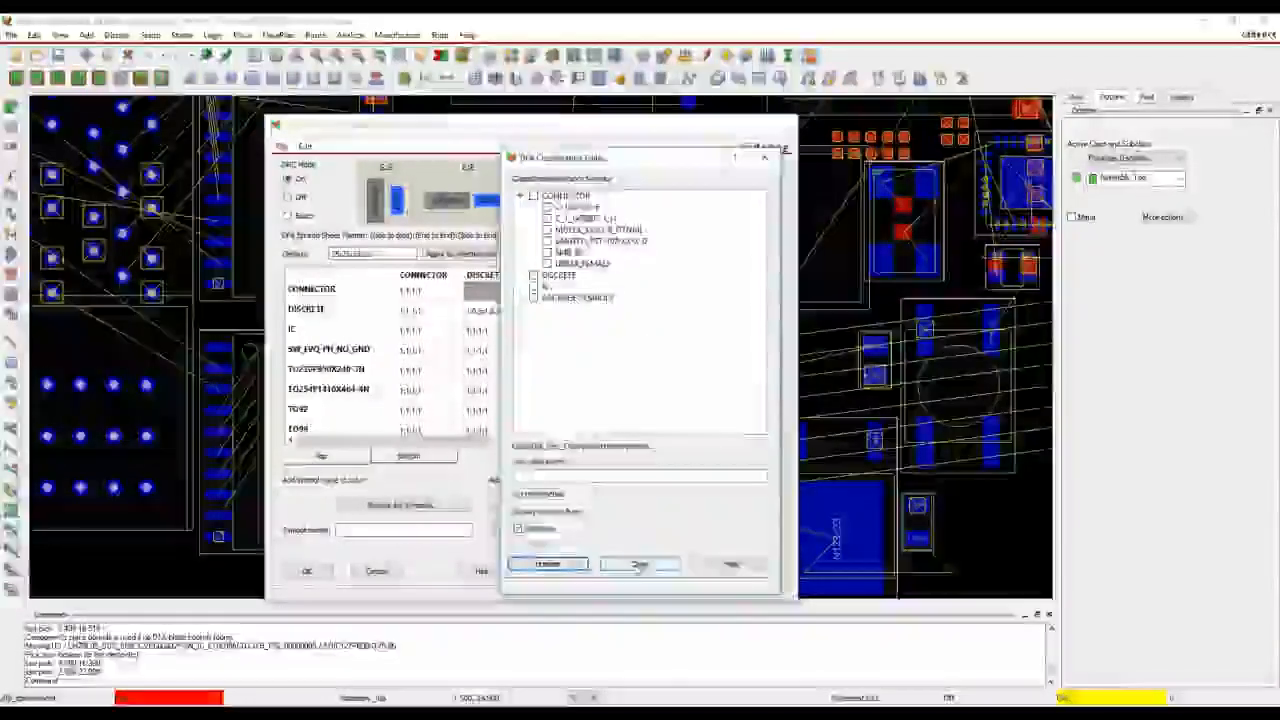
click(639, 564)
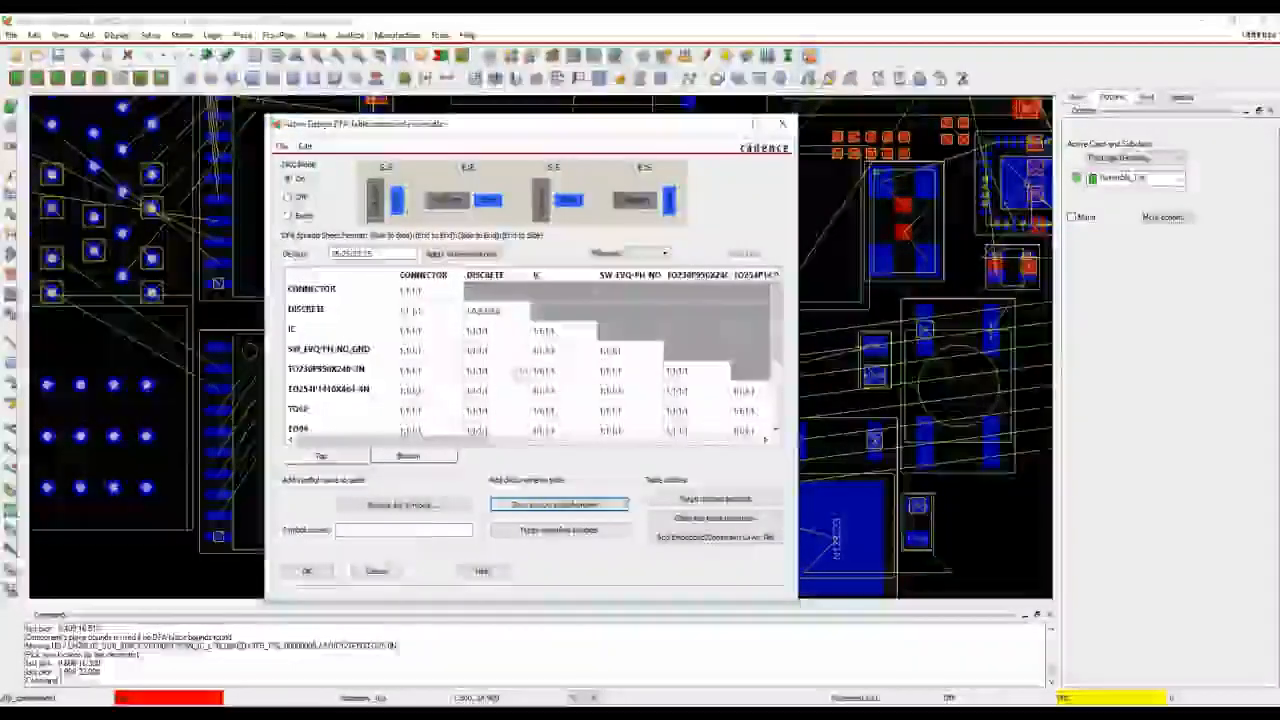
click(376, 571)
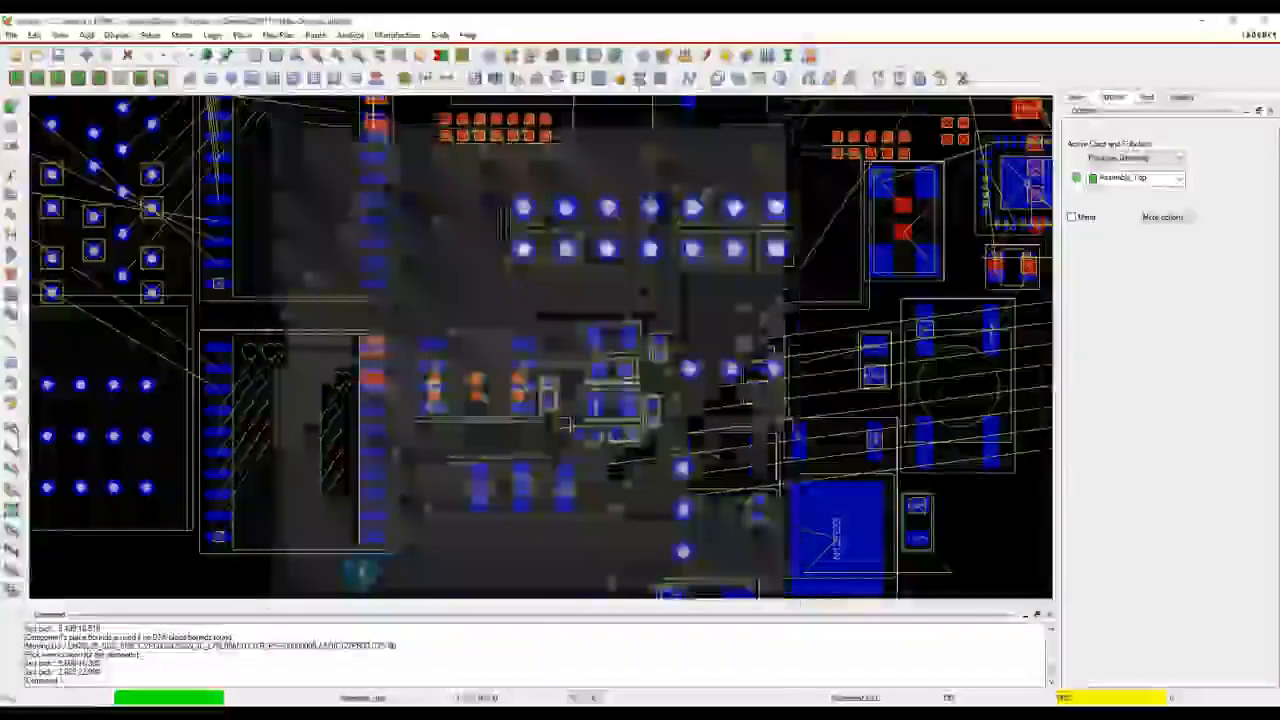
Pick up resistor R9, spin it to 270 degrees and place it upright between the small IC and the neighbouring discrete parts
scroll(664, 358, up, 5)
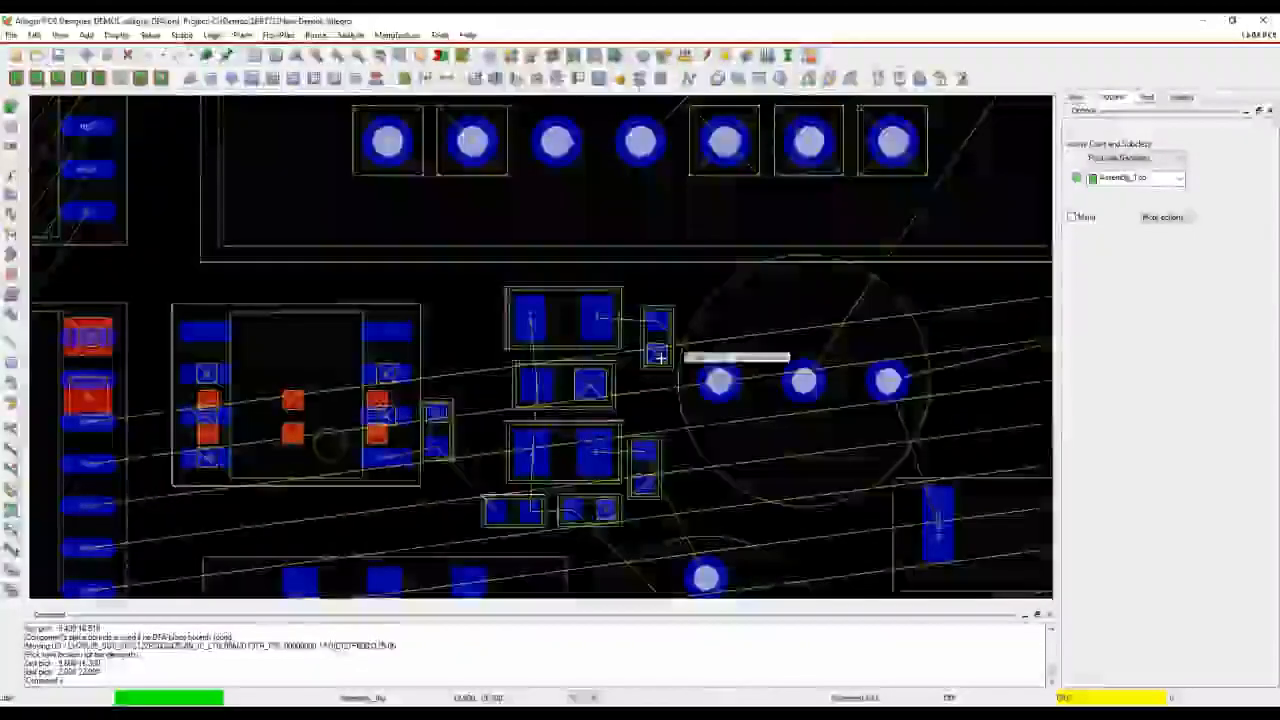
drag(525, 298, 412, 280)
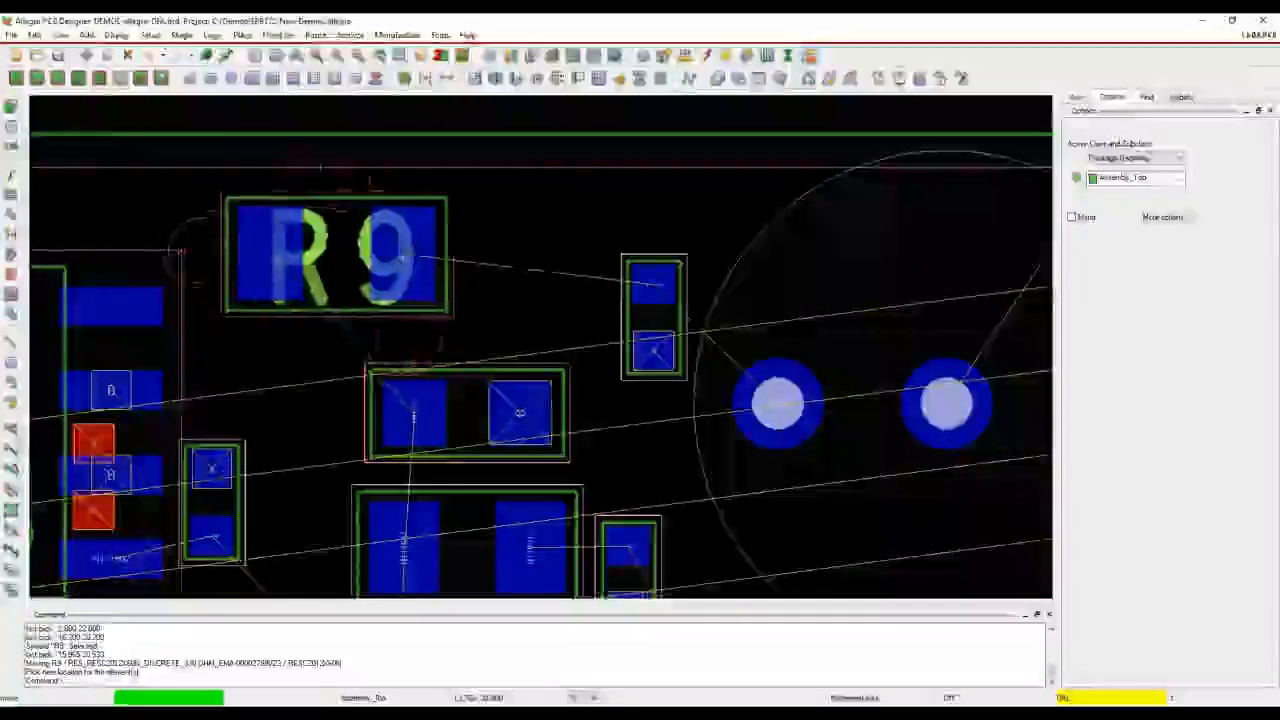
right_click(404, 259)
click(439, 360)
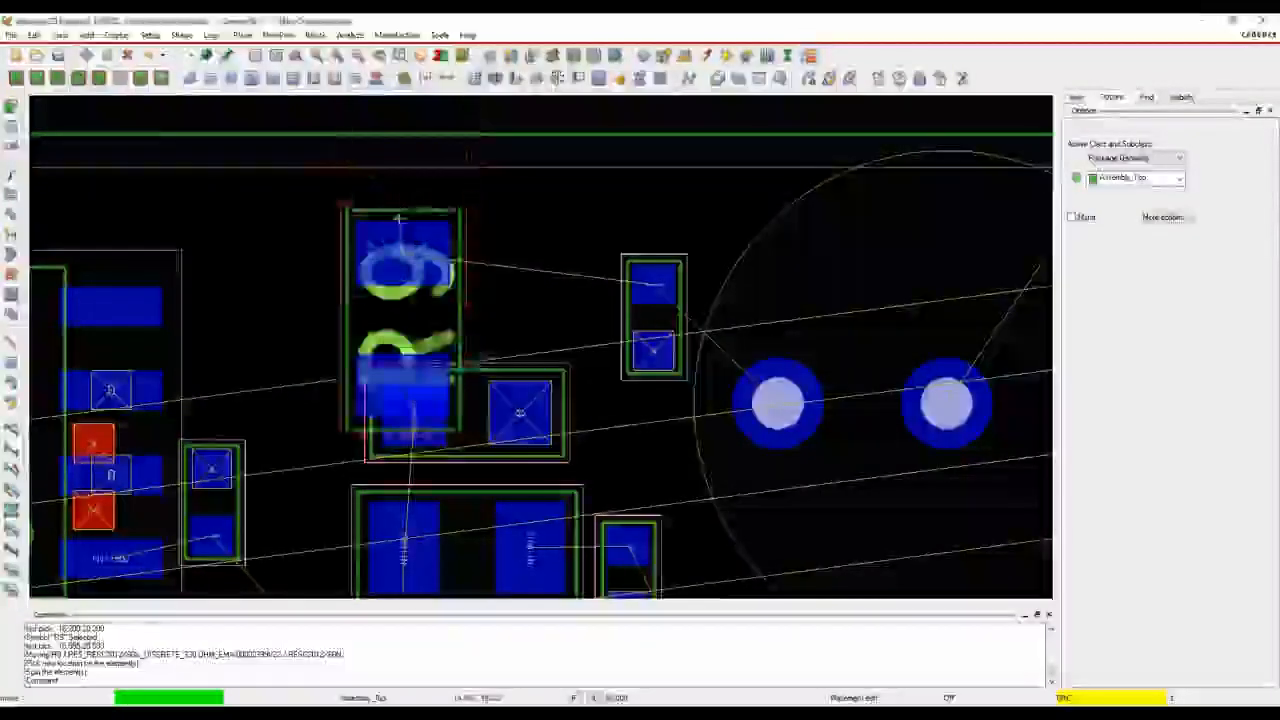
scroll(401, 240, down, 3)
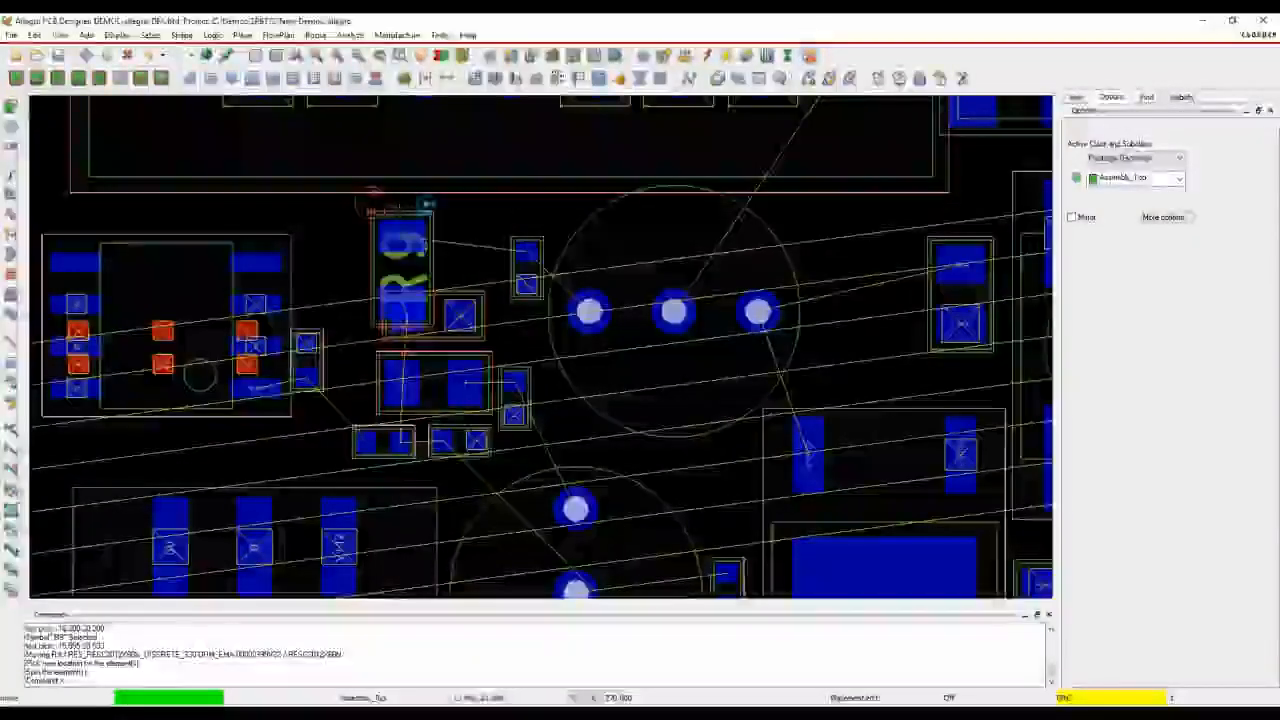
click(348, 236)
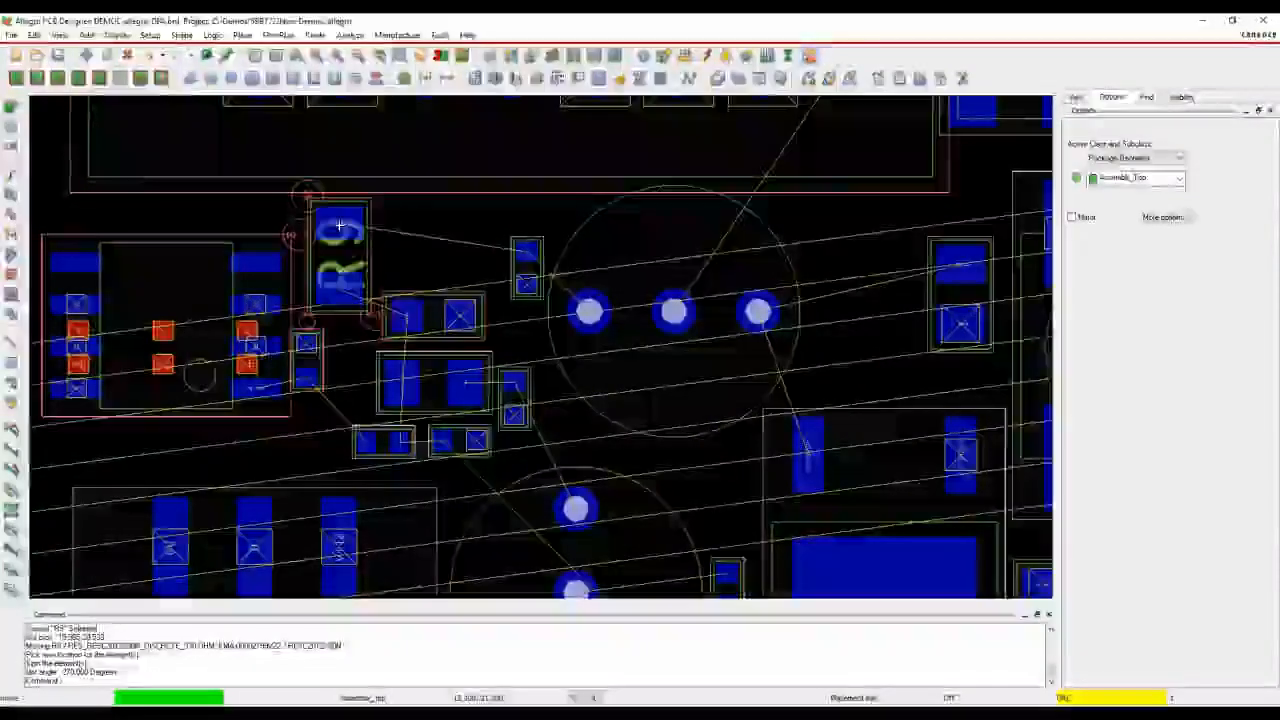
click(341, 224)
Pick up capacitor C20 beside the three-pad component, spin it to 180 degrees and place it horizontally to that component's right
scroll(620, 316, down, 3)
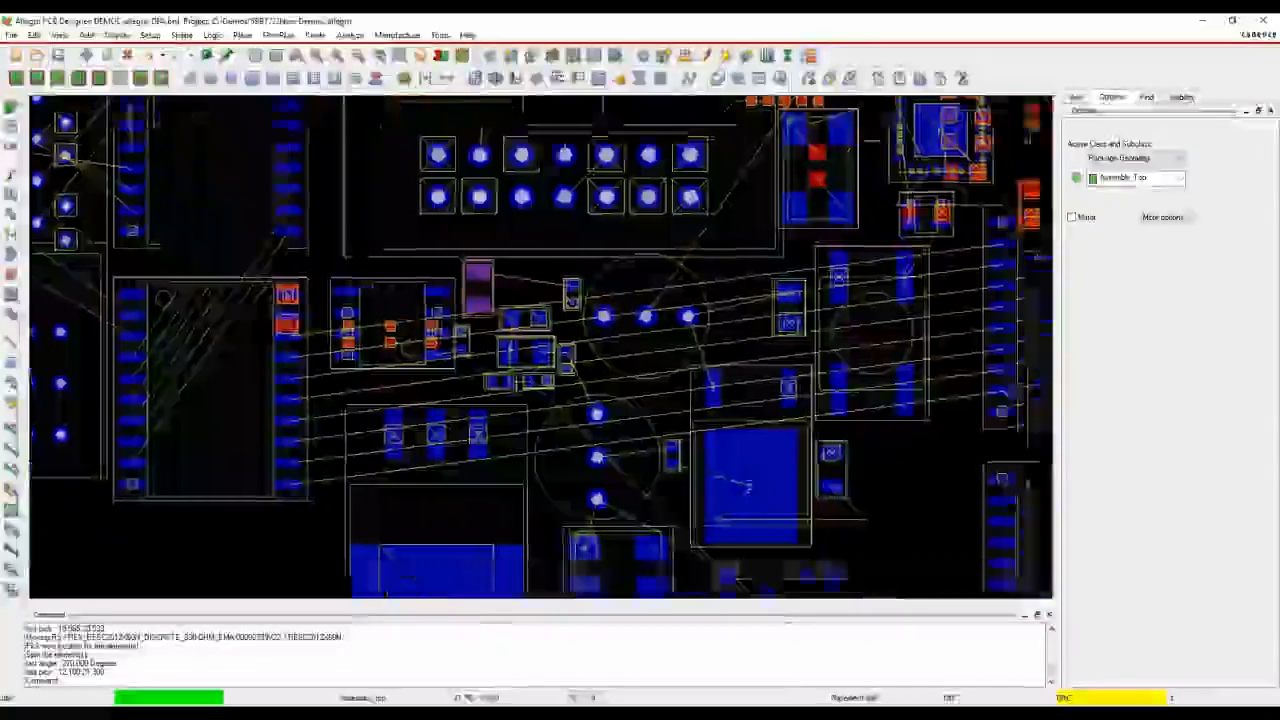
middle_drag(620, 316, 735, 349)
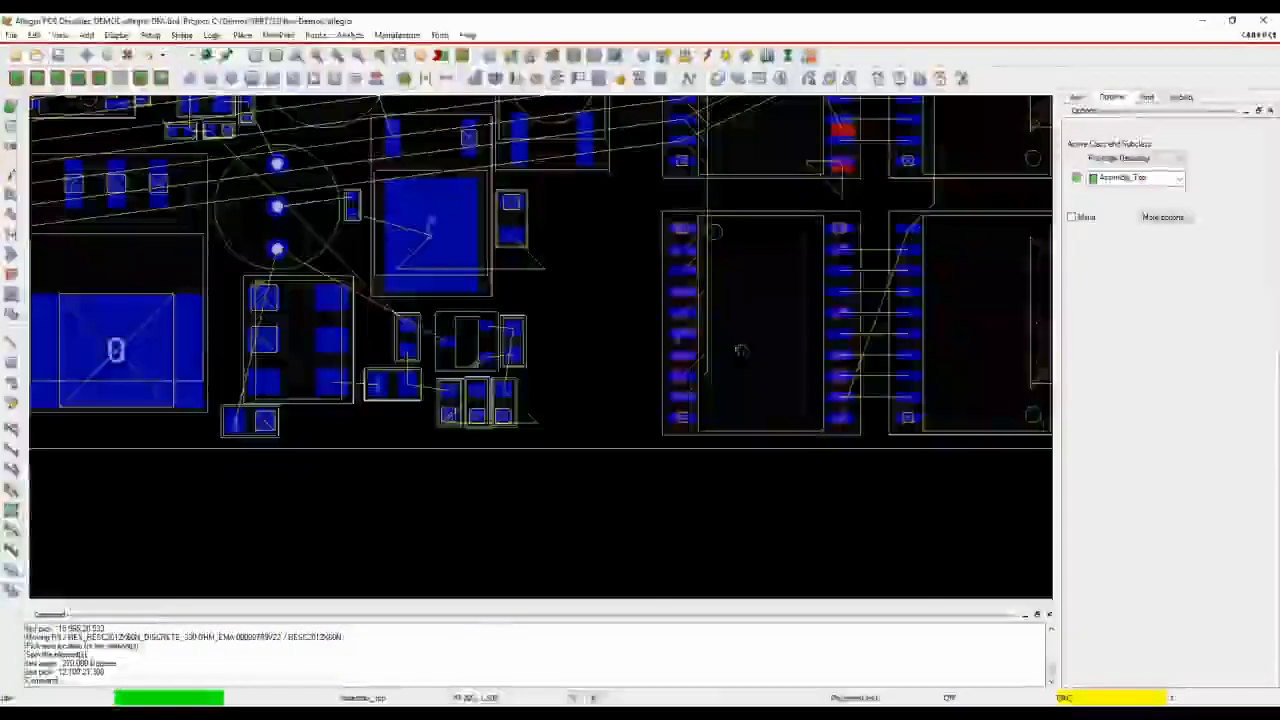
scroll(531, 343, up, 2)
click(491, 343)
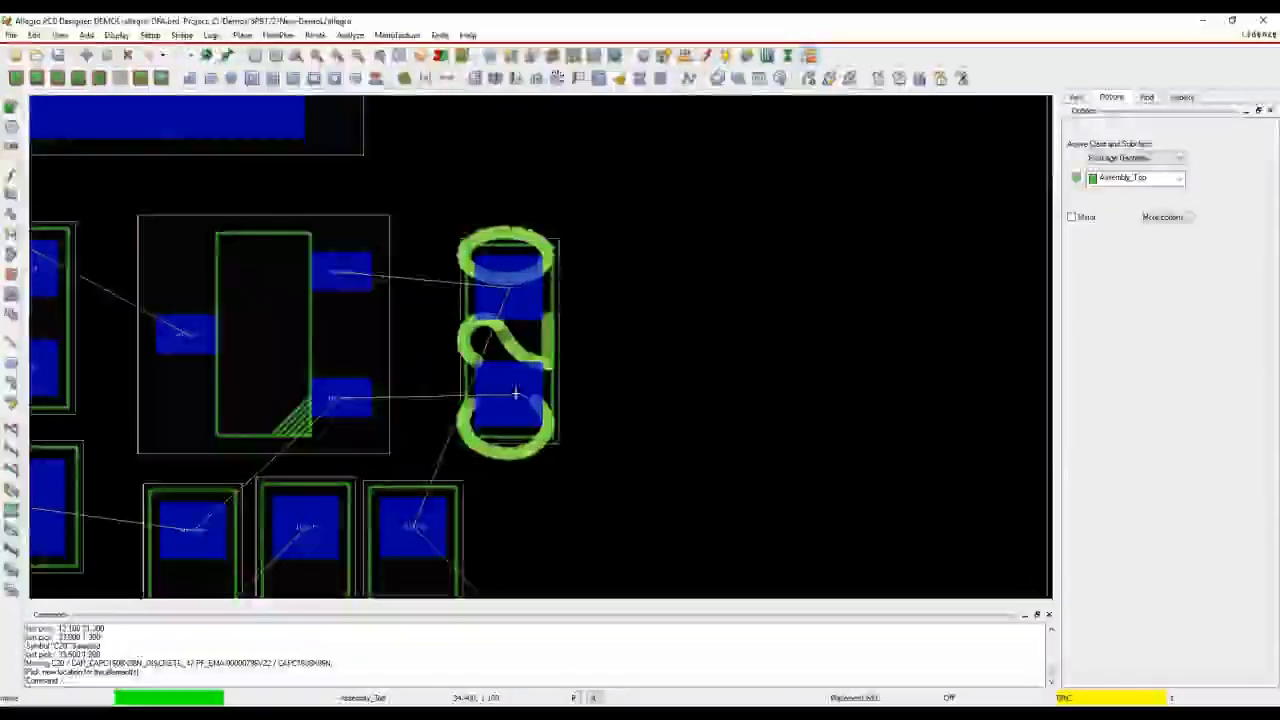
right_click(549, 374)
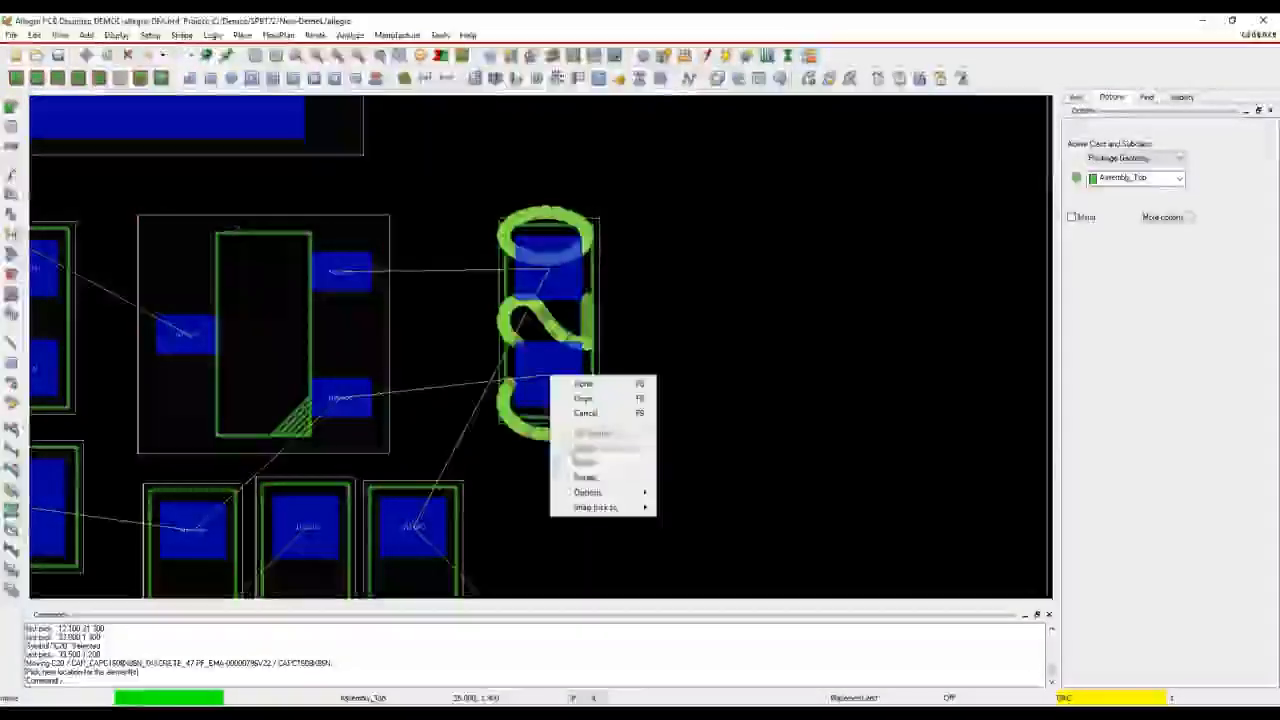
click(577, 478)
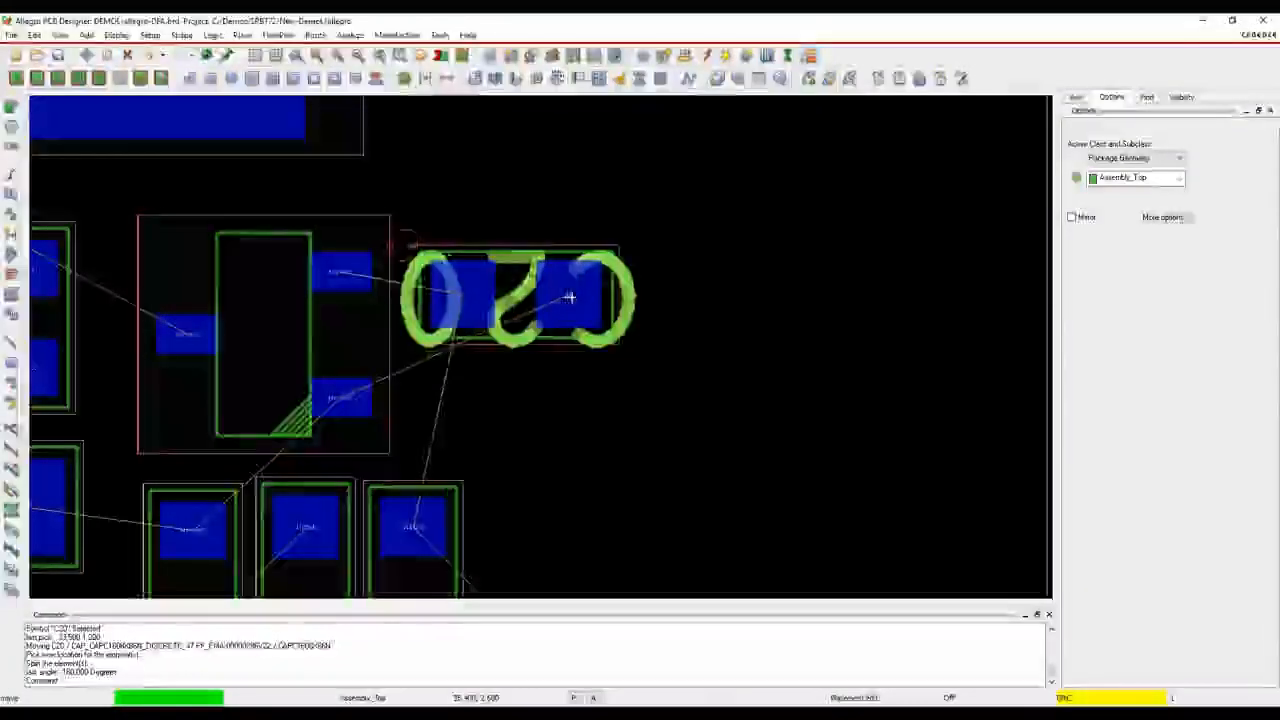
click(583, 303)
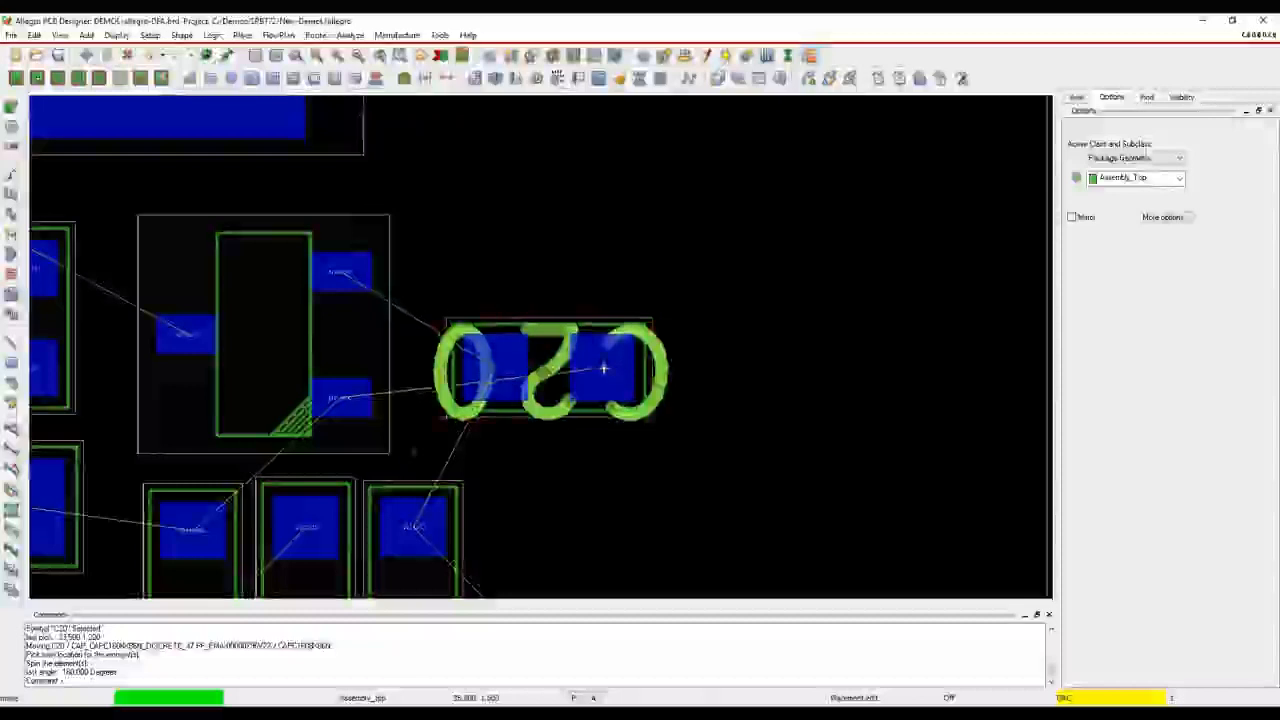
click(604, 362)
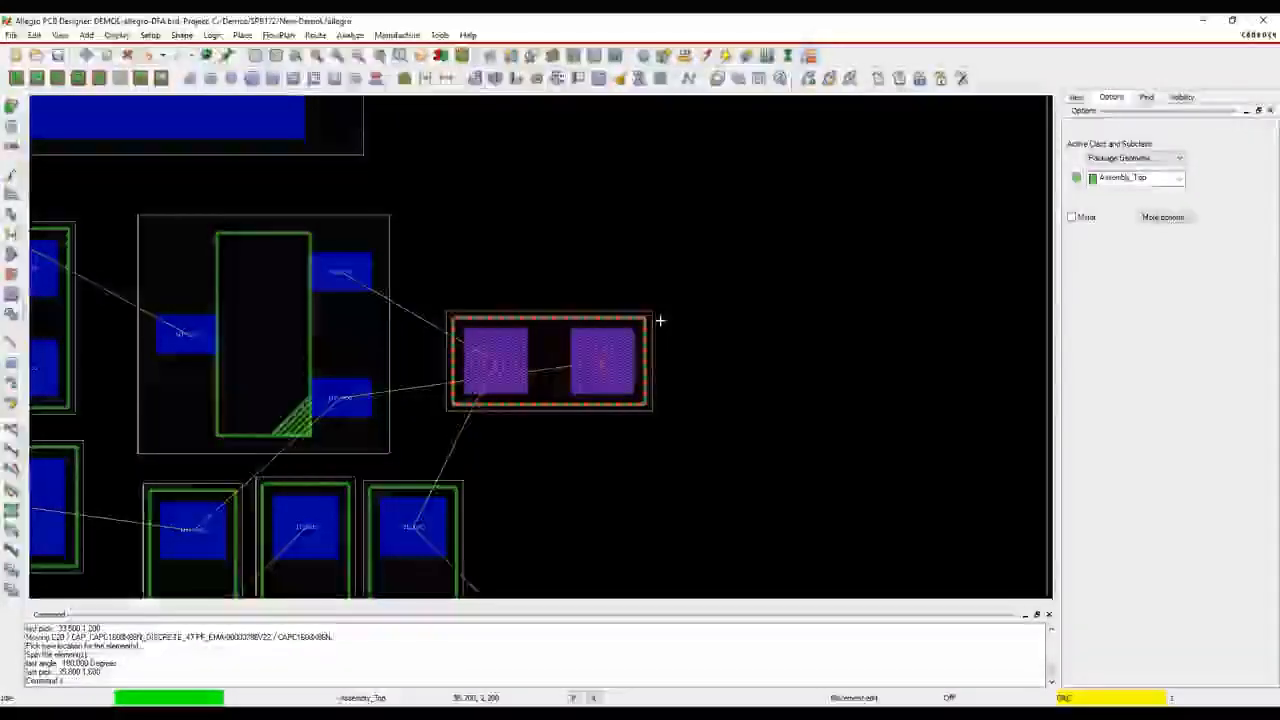
click(708, 331)
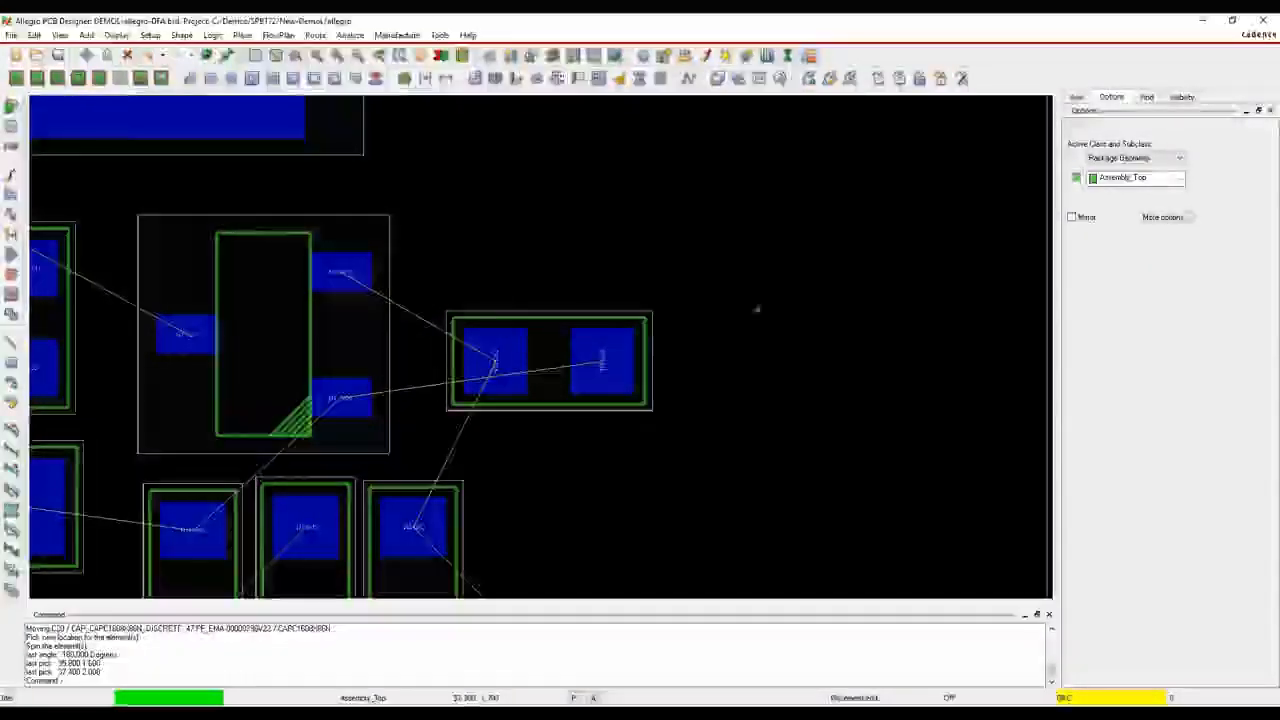
scroll(520, 366, down, 2)
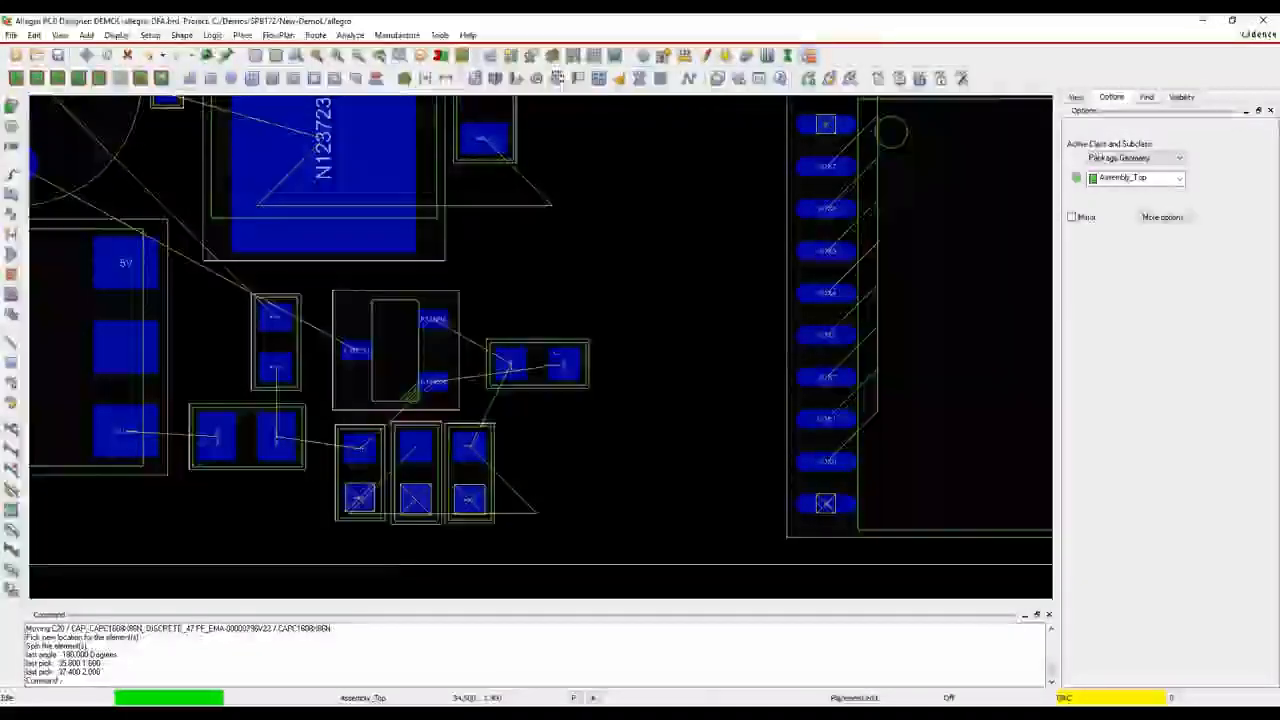
Search Windows for dfa, open the DFA Symbol Update utility to look at its fields, and close it
key(super+s)
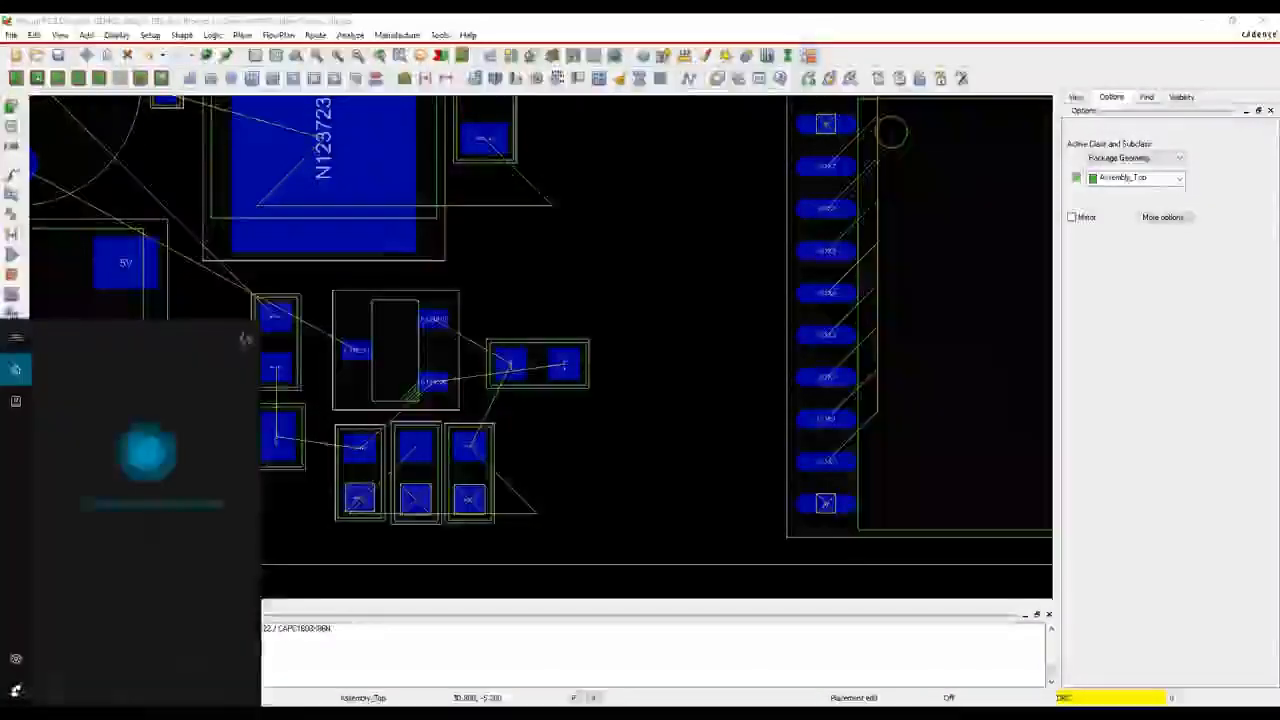
text(dfa)
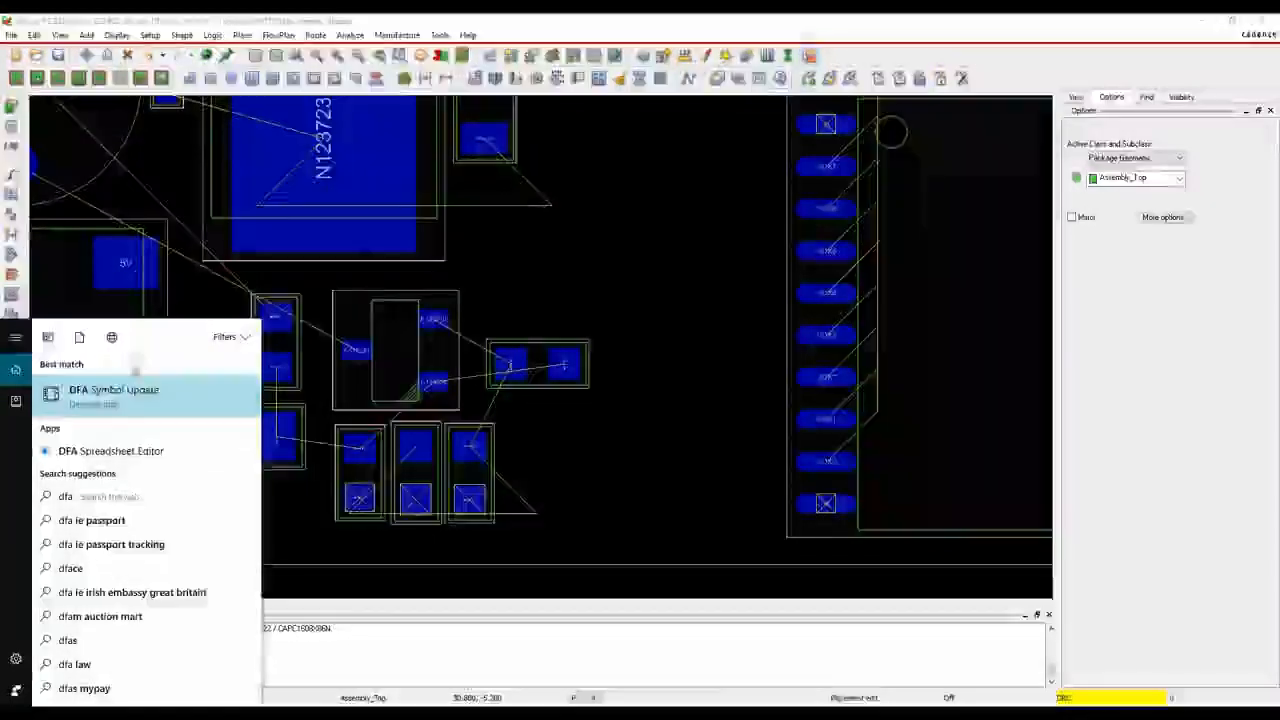
click(125, 399)
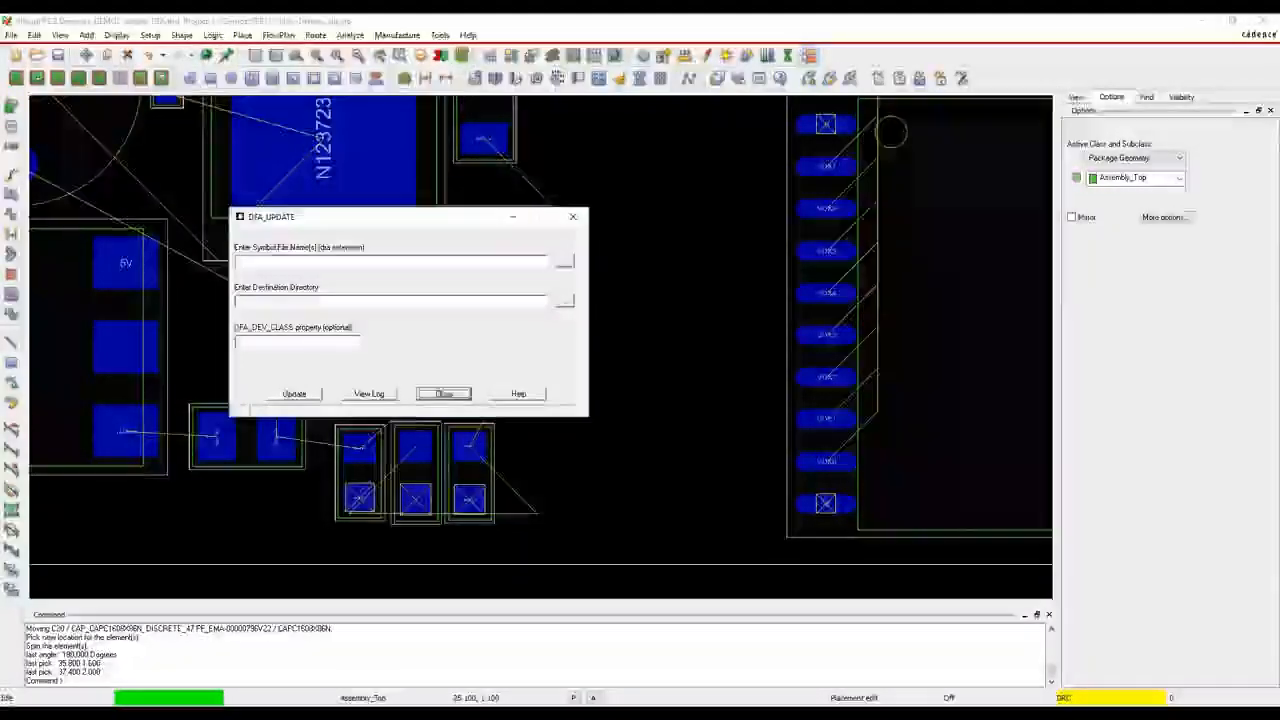
click(443, 393)
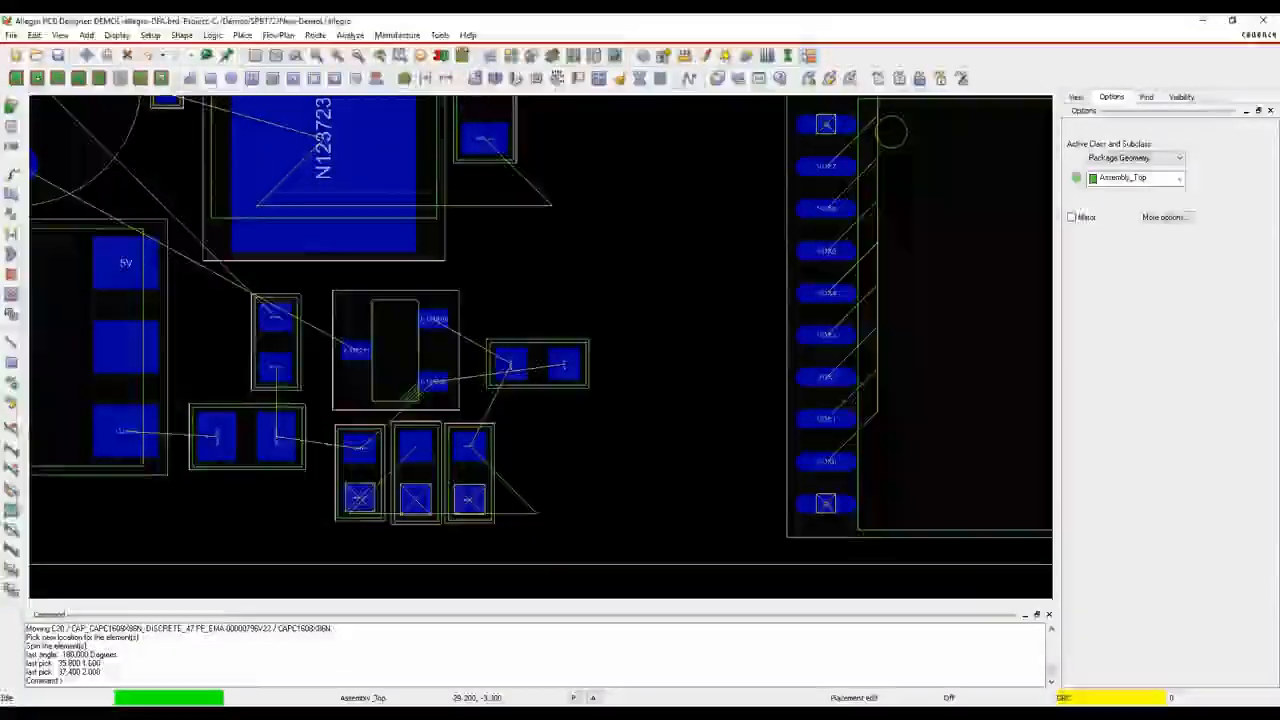
Search Windows for dfa, open the standalone DFA Spreadsheet Editor to look at its external table dialog, and cancel it
key(super)
text(dfa)
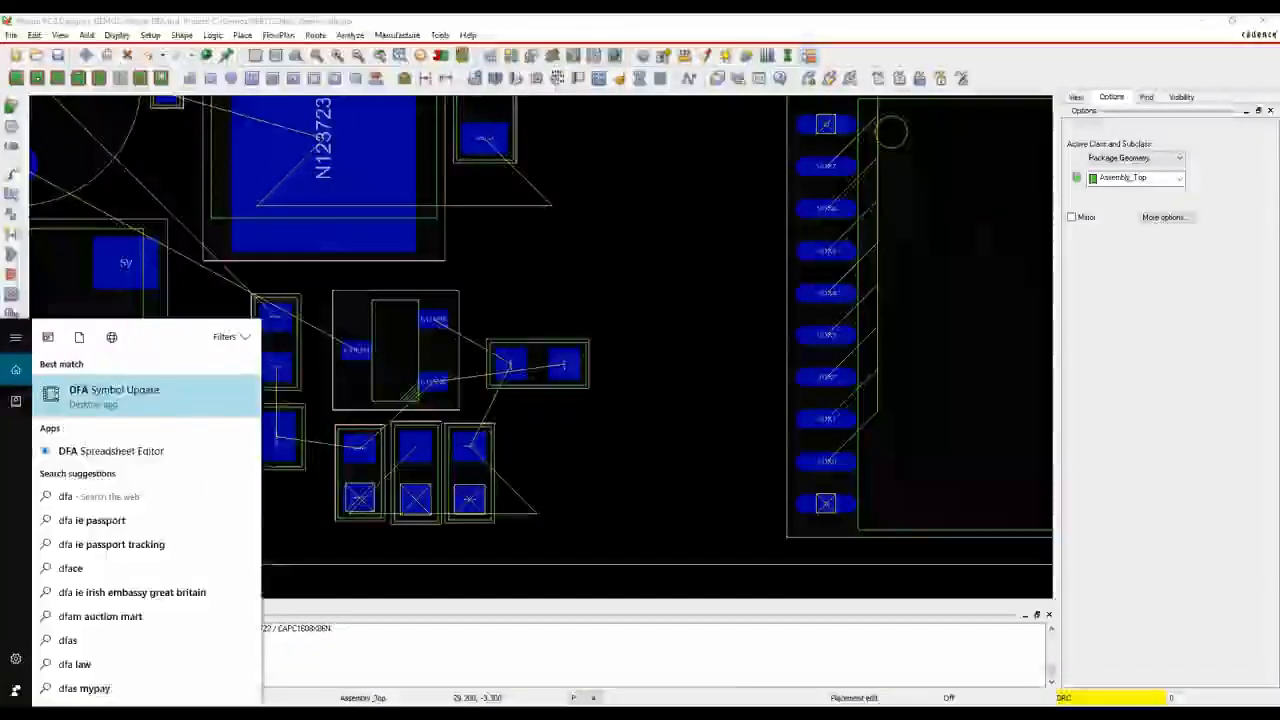
click(120, 453)
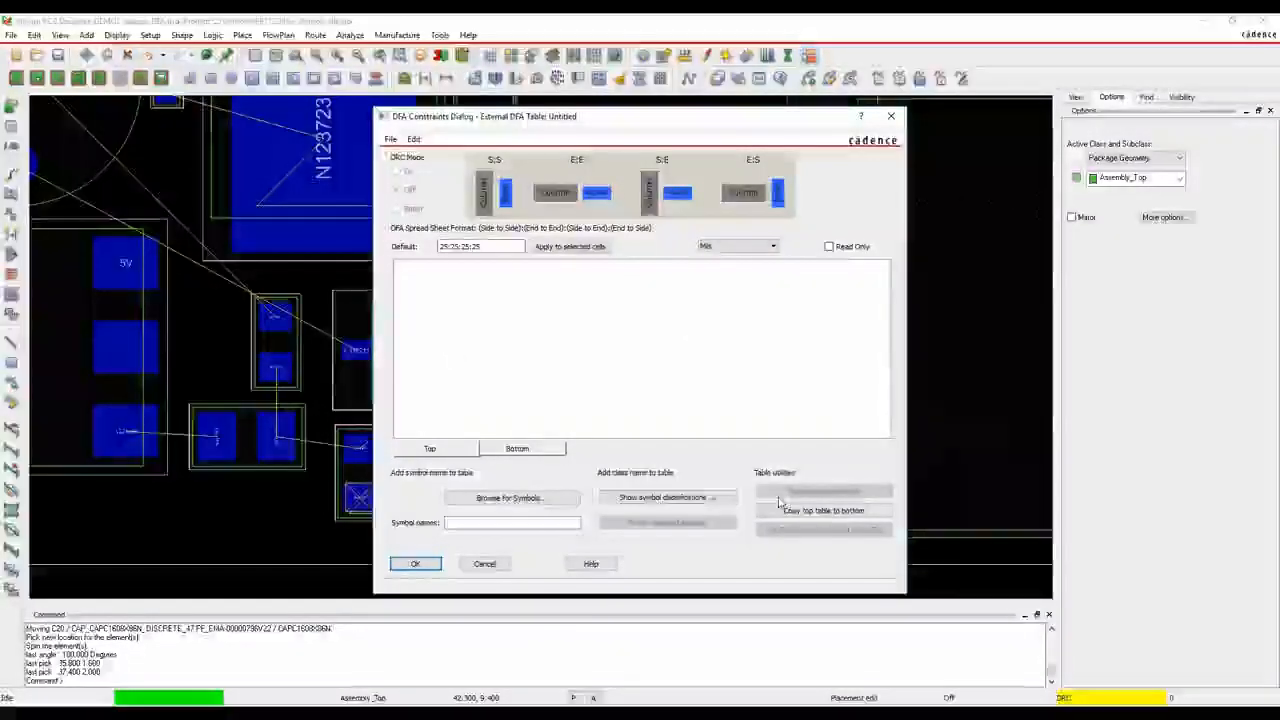
click(484, 564)
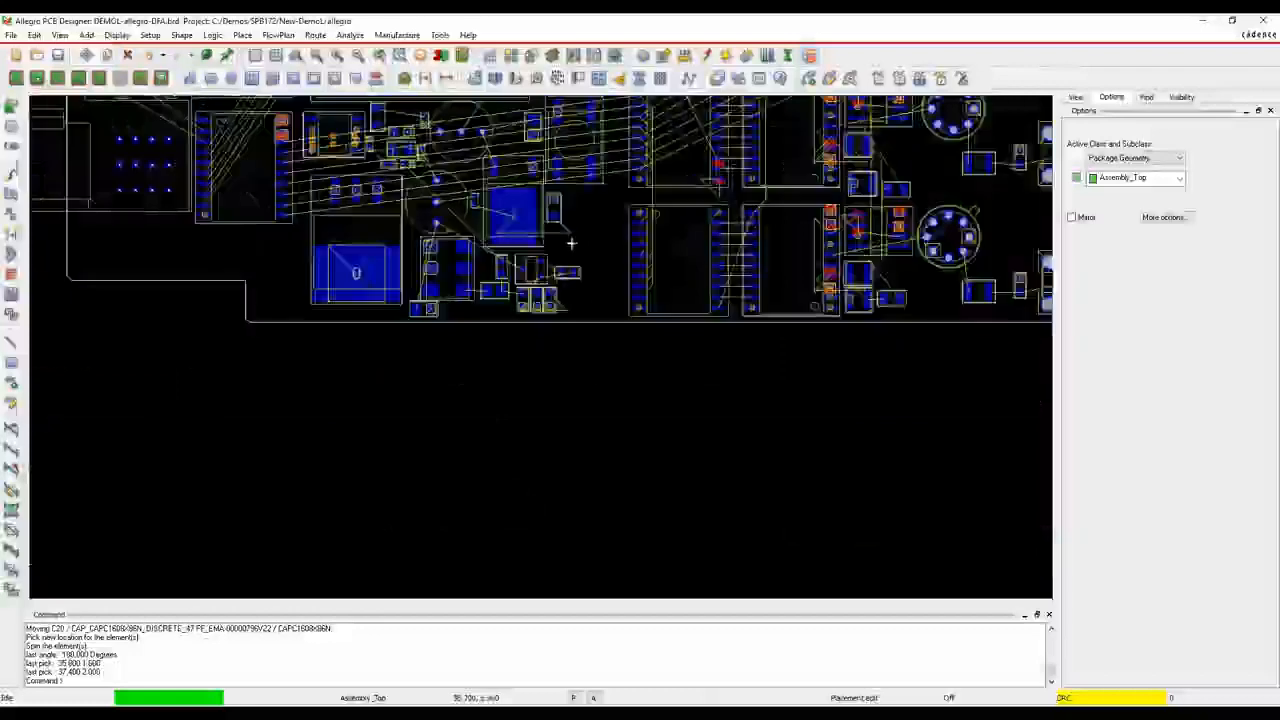
Set the design's flow planning parameters to 100% flow line relative width and 100% flow via relative size, and apply them
middle_drag(553, 300, 507, 386)
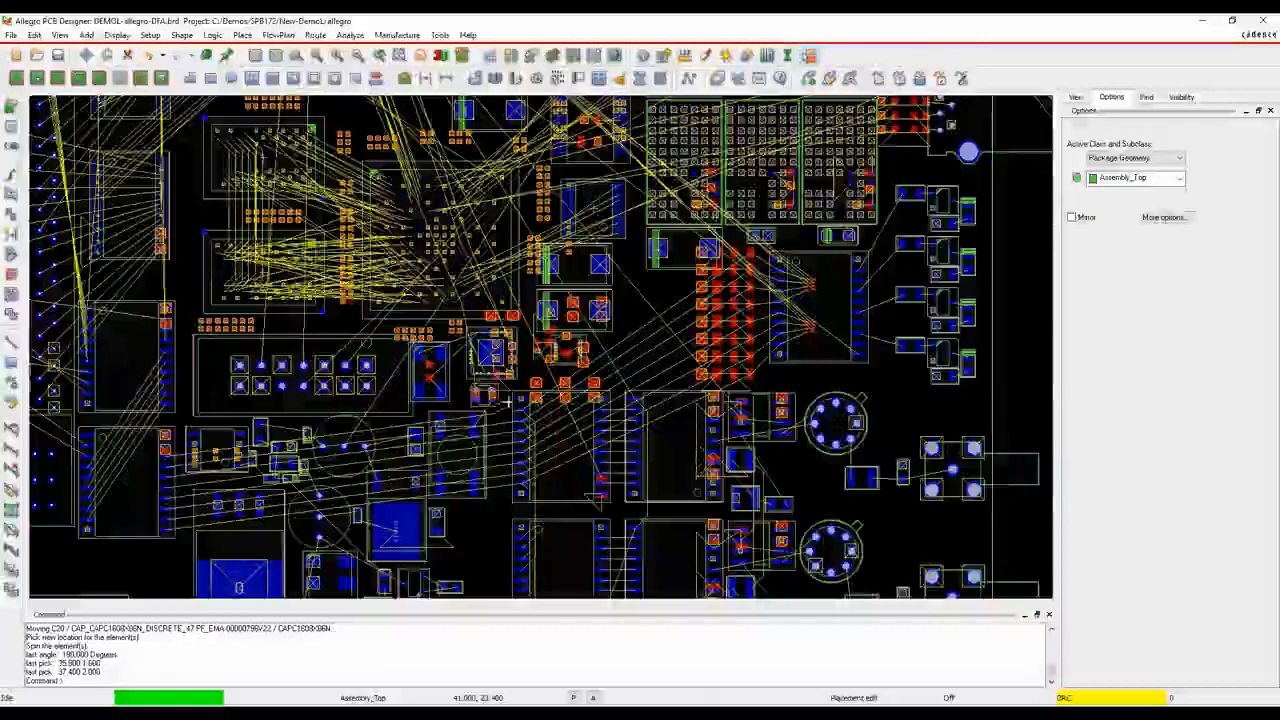
scroll(507, 386, down, 1)
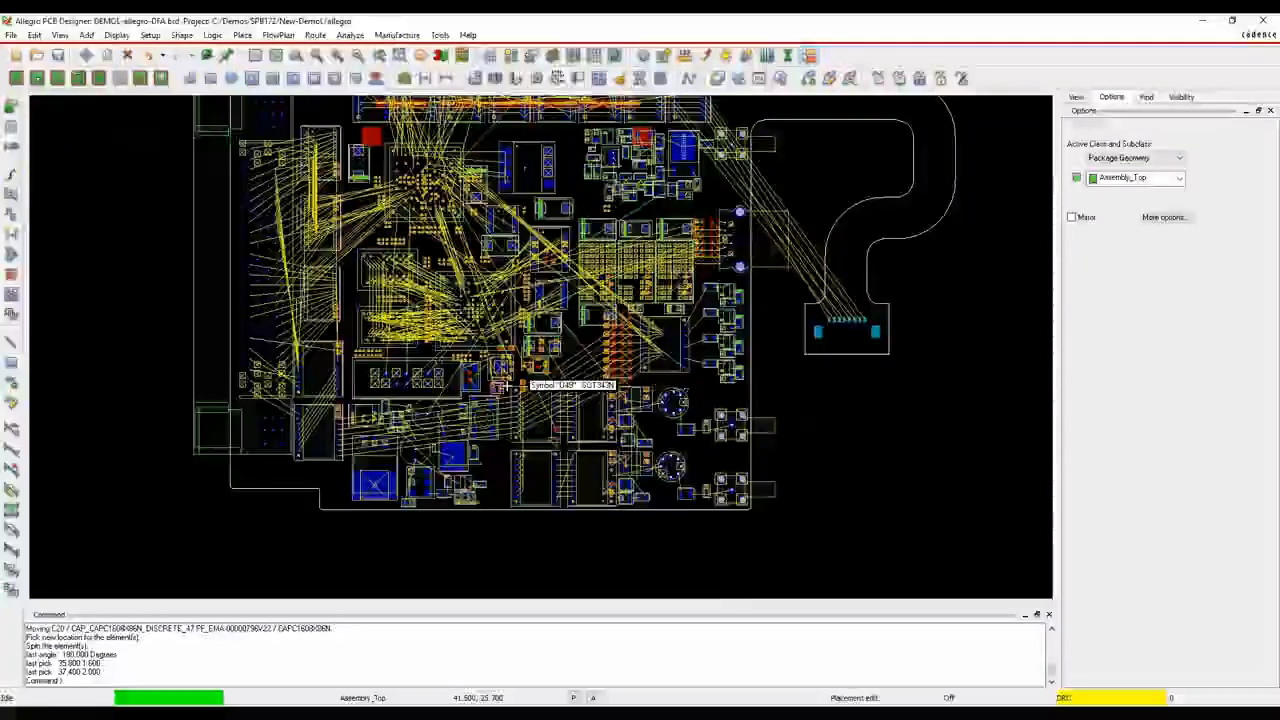
middle_drag(811, 397, 822, 456)
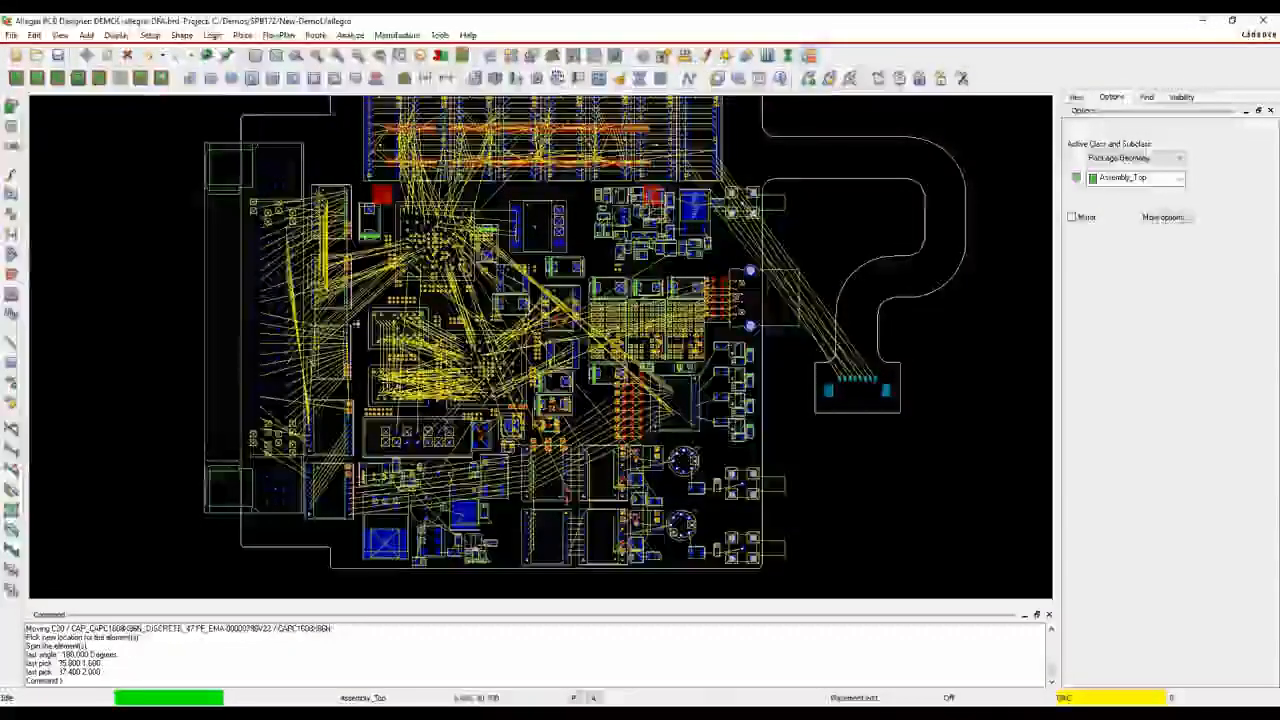
click(150, 36)
click(180, 62)
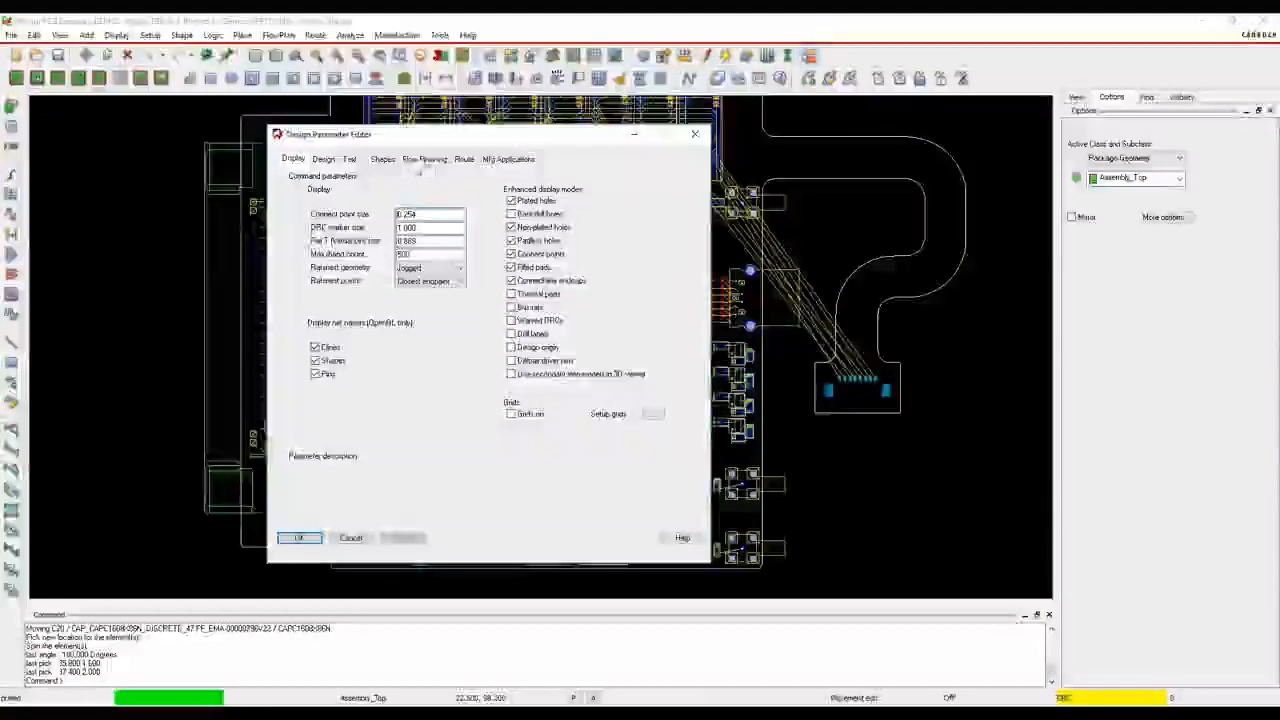
click(424, 159)
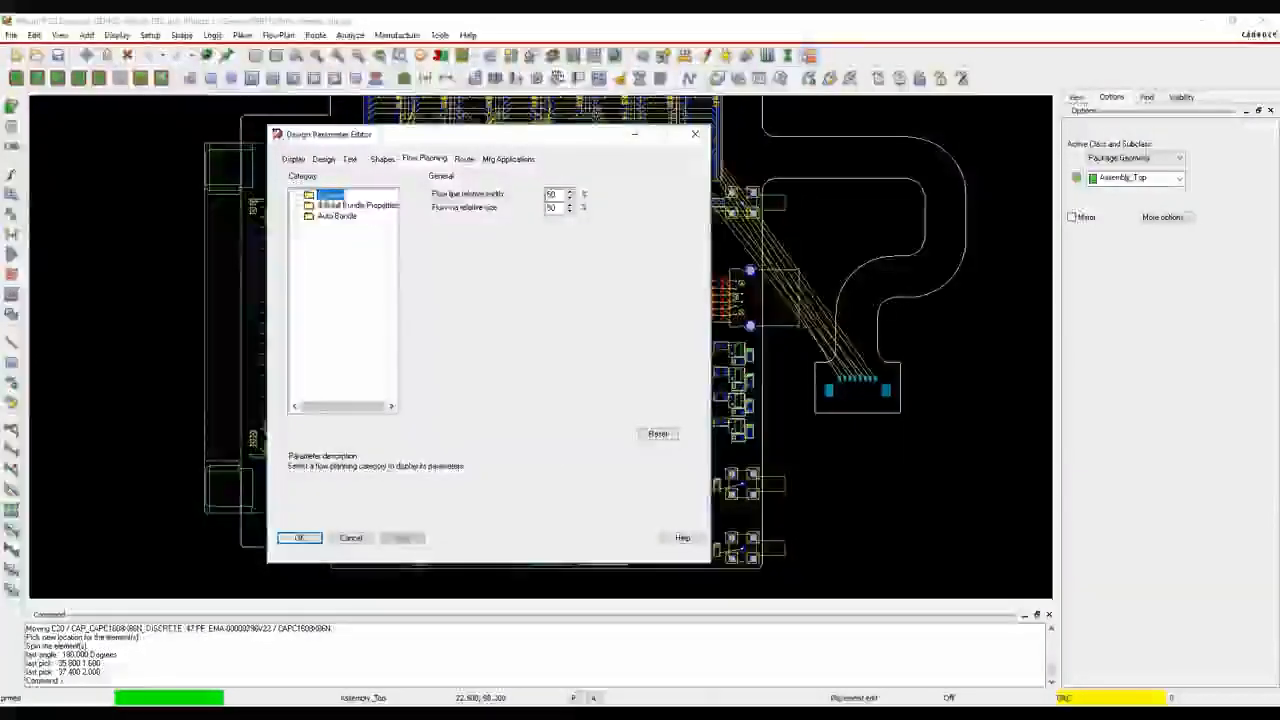
click(553, 194)
double_click(555, 194)
text(100)
key(Tab)
text(100)
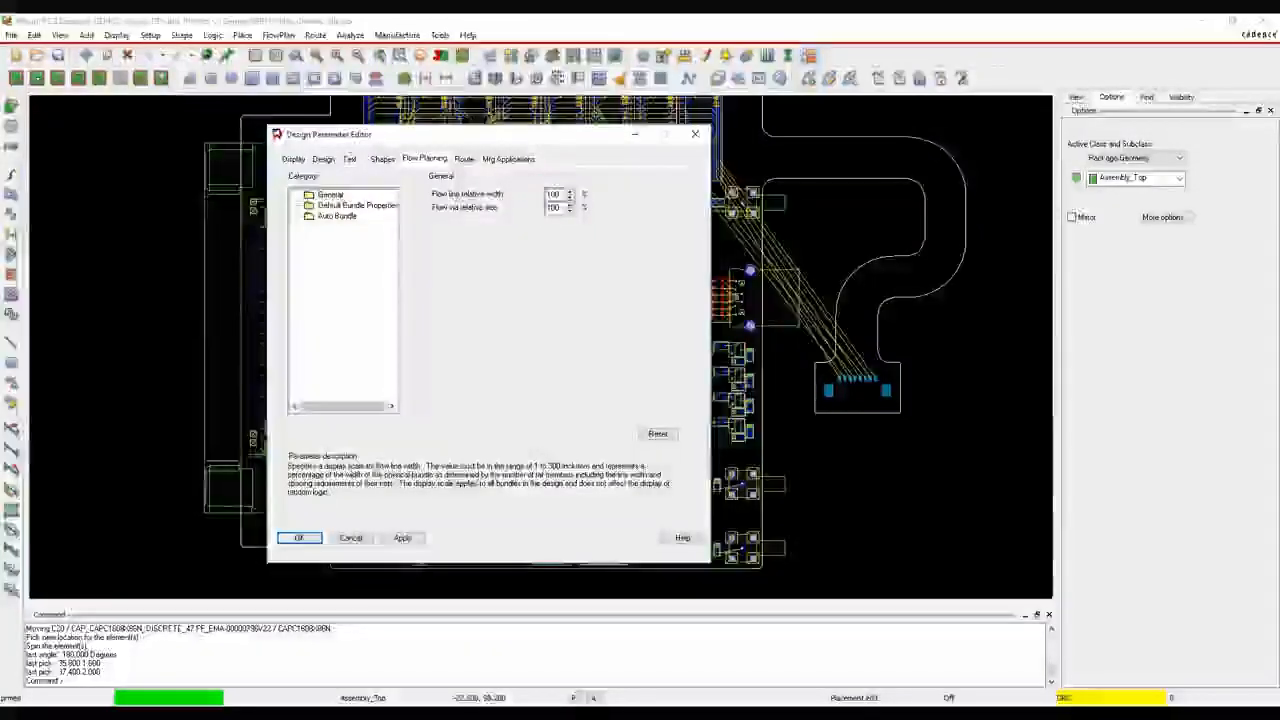
click(403, 537)
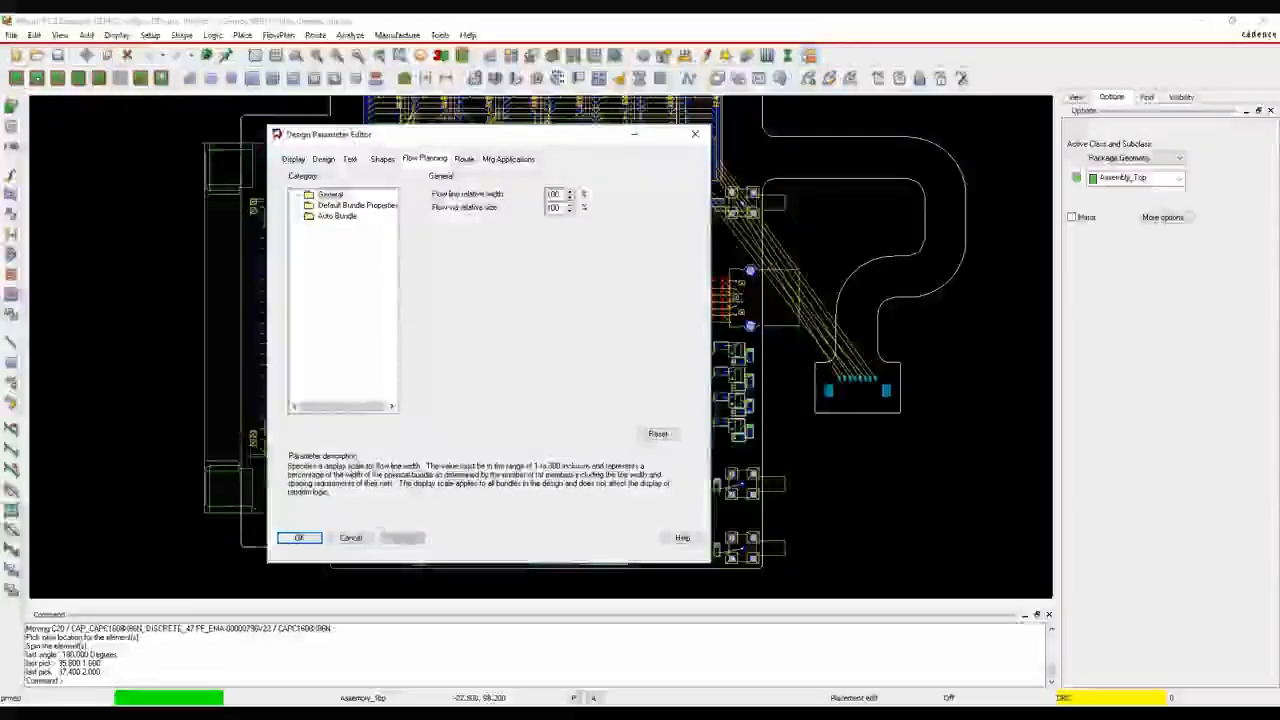
Review the default bundle properties and auto bundle settings for flow planning, then apply and close the design parameters
click(361, 206)
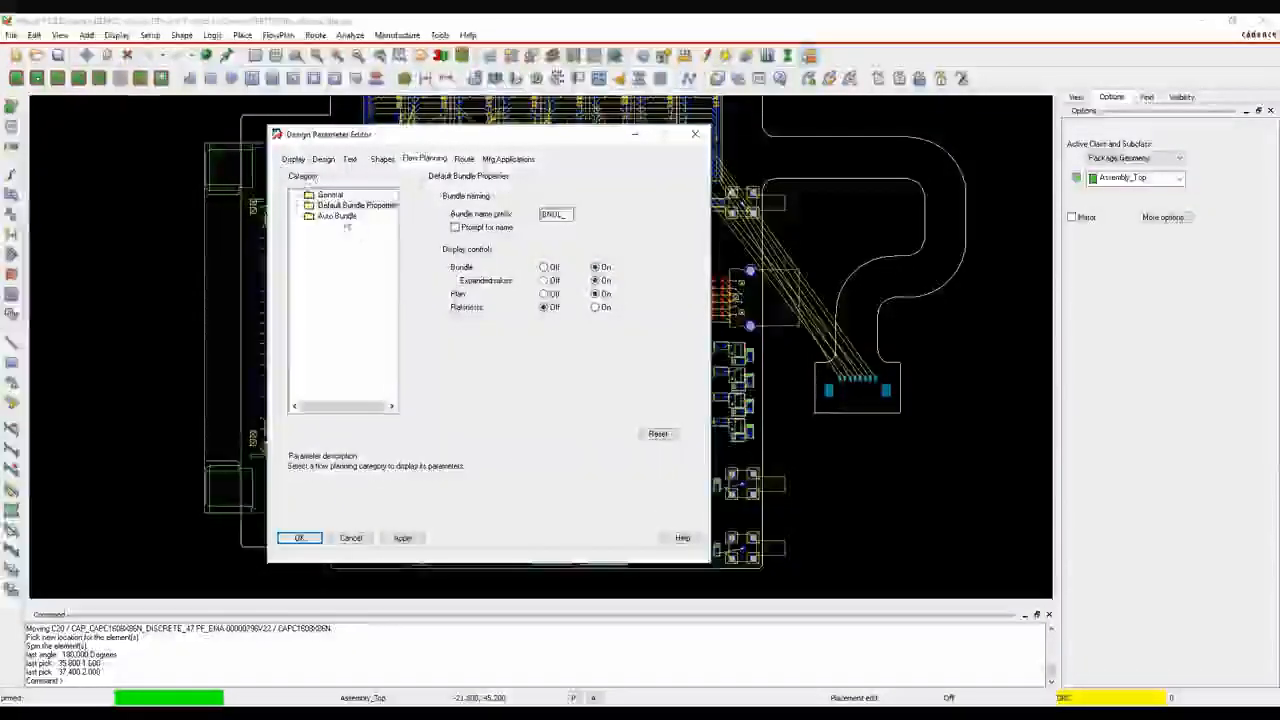
click(338, 216)
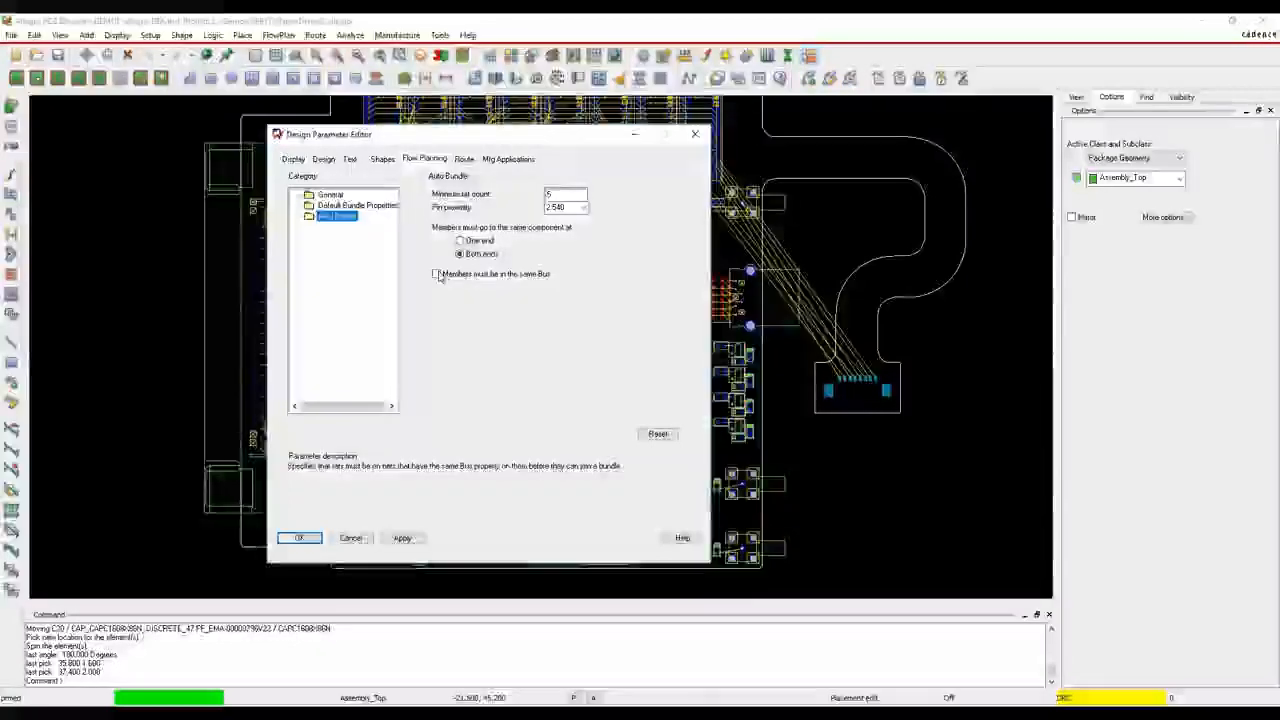
click(403, 537)
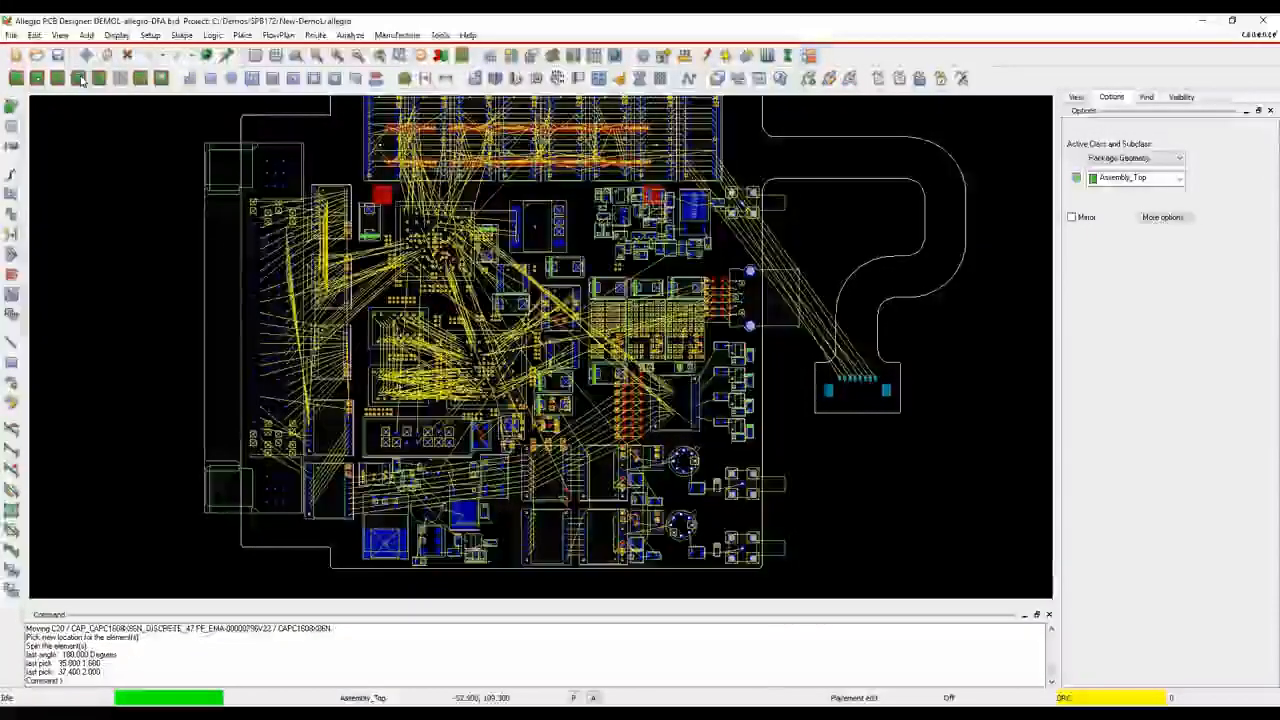
Switch to the Flow Planning application mode and auto bundle the nets of the entire design
click(98, 138)
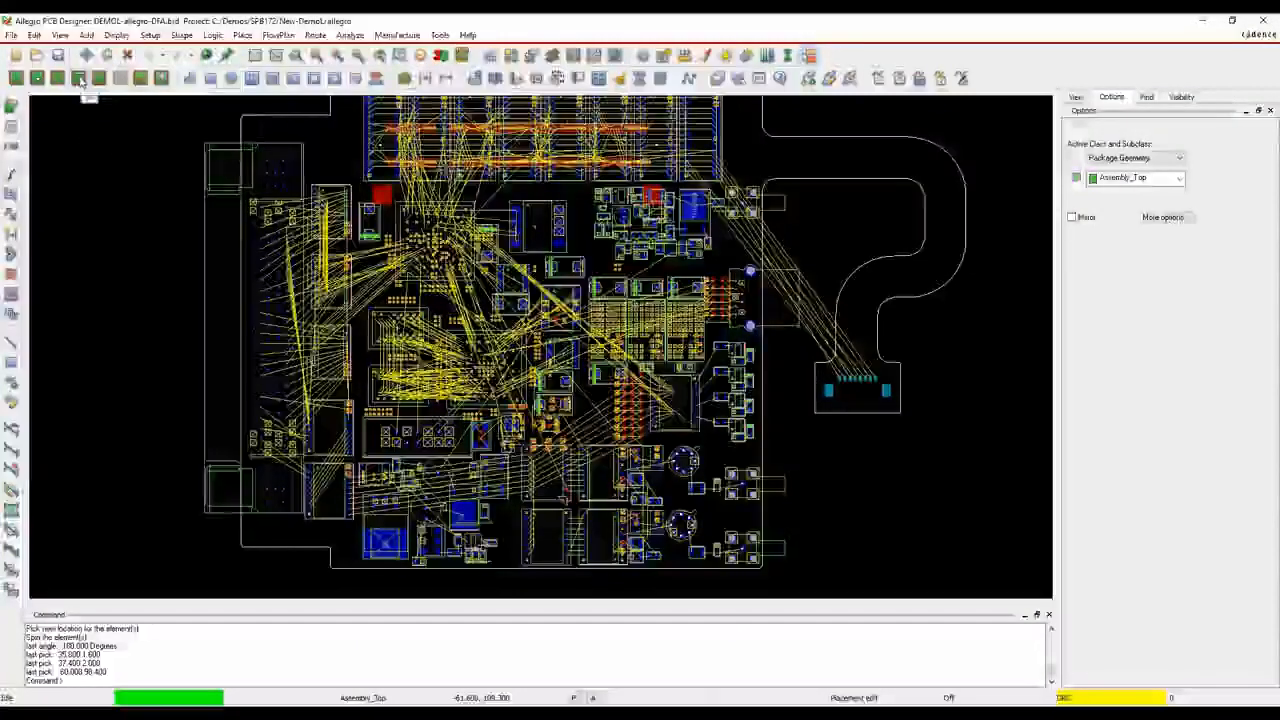
click(79, 78)
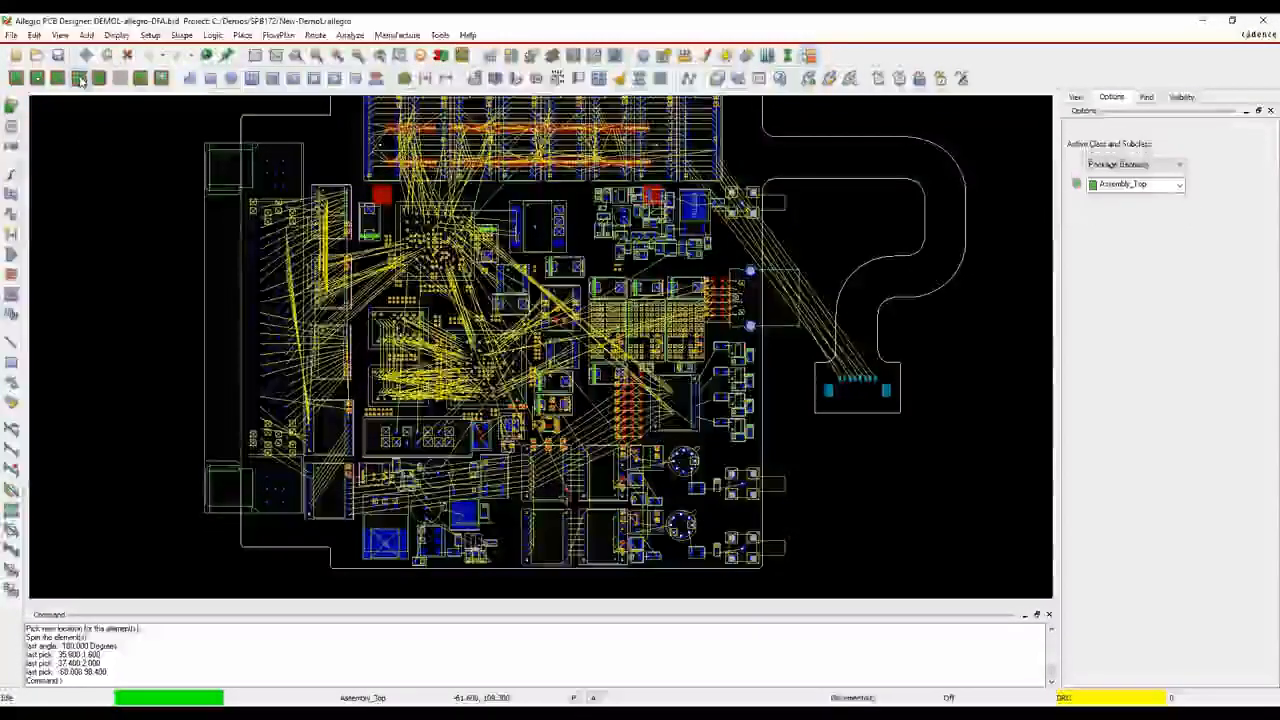
right_click(160, 140)
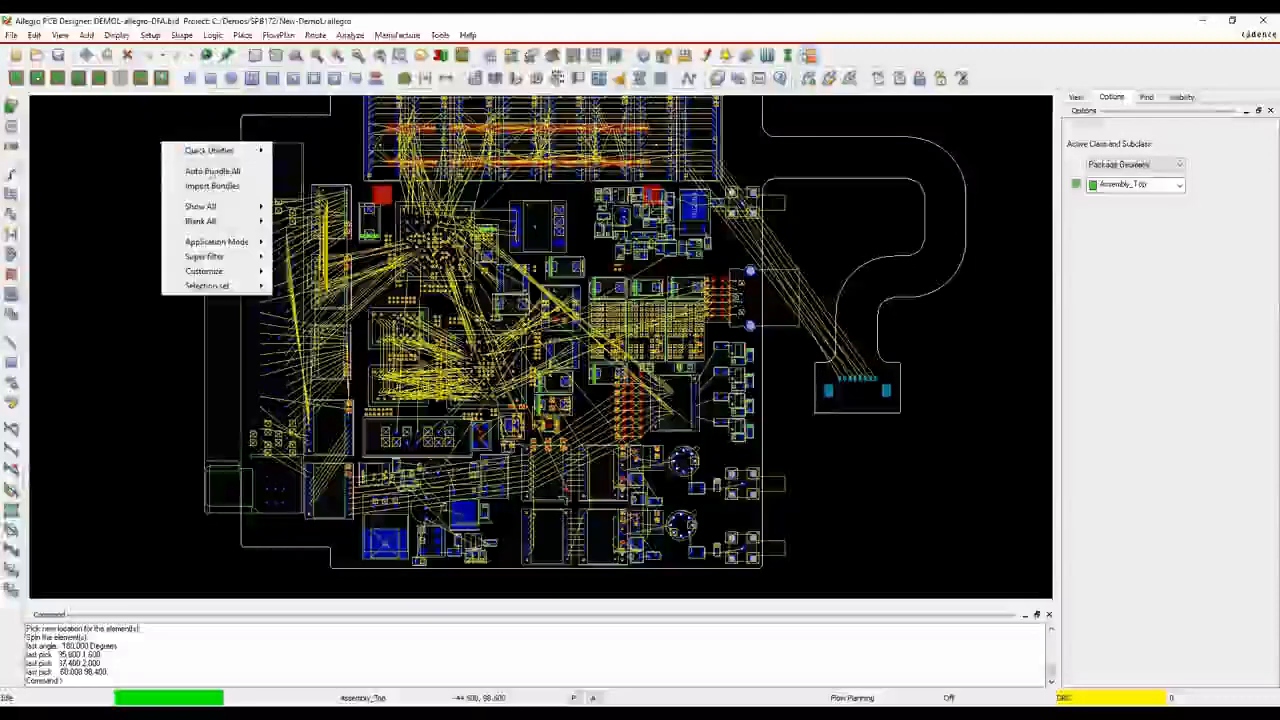
click(211, 172)
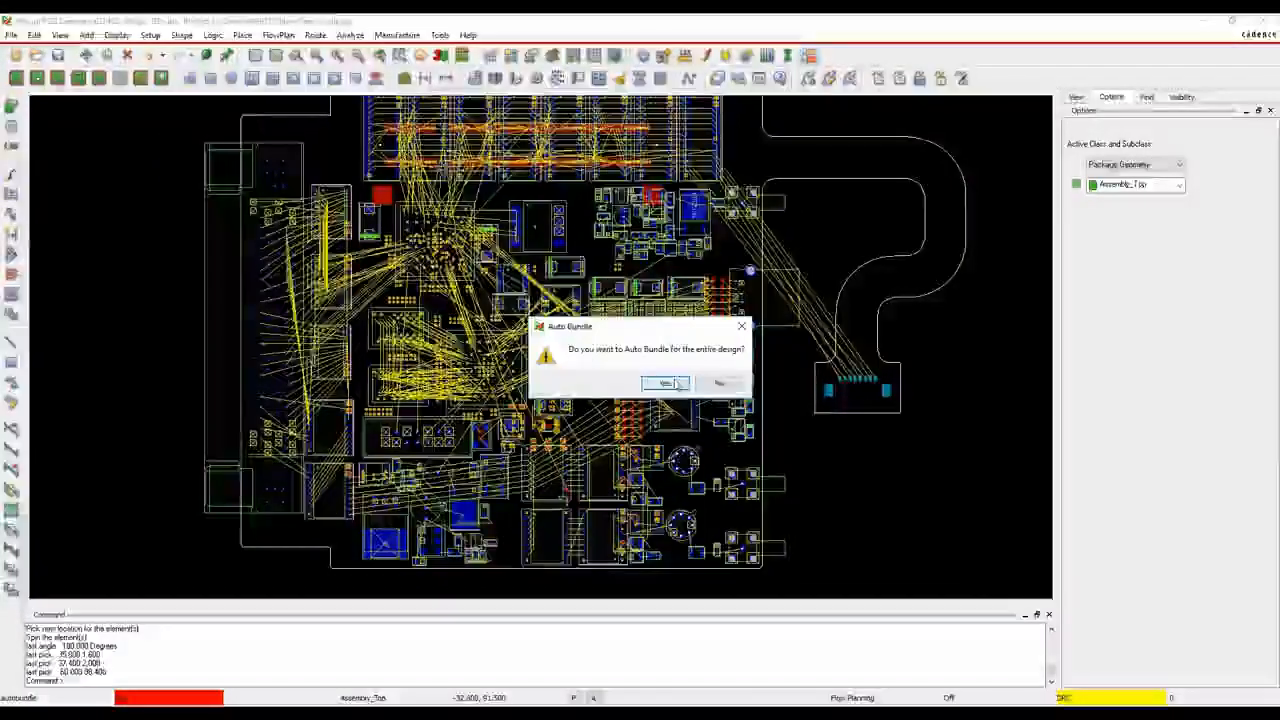
click(668, 383)
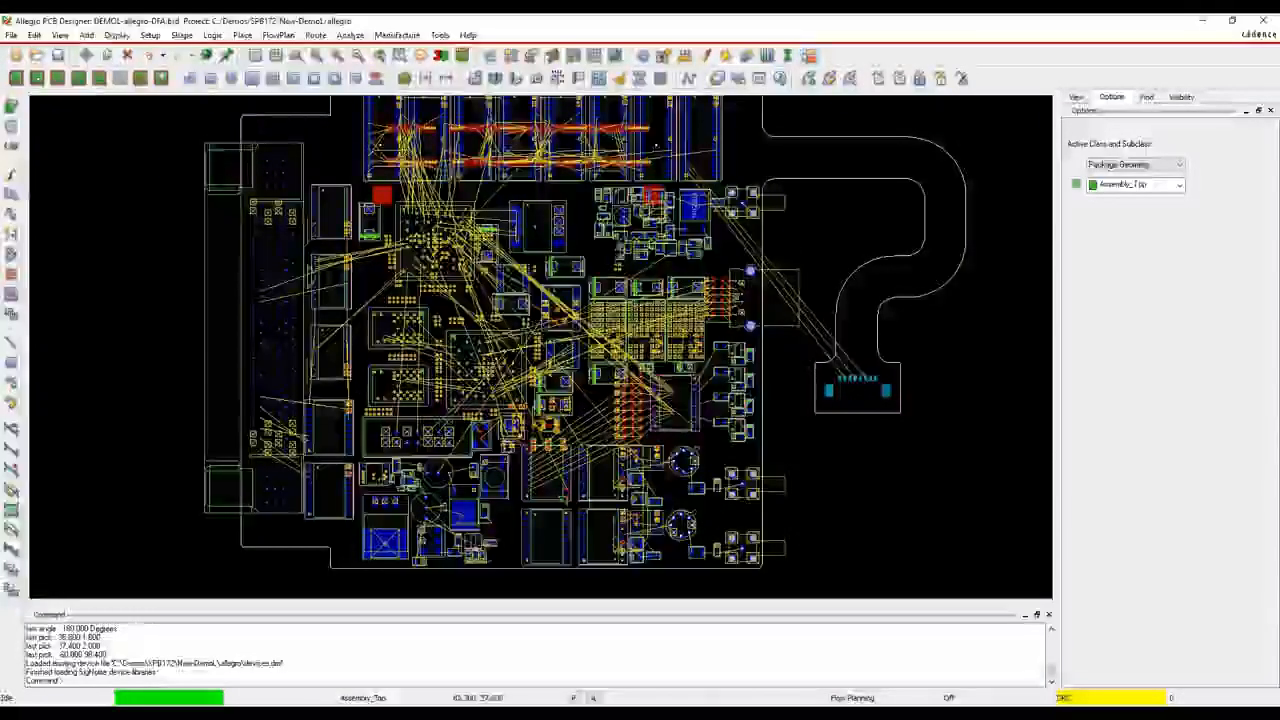
Make the Plan subclass visible on all layers, colour all of them turquoise, and apply the colour settings
click(512, 55)
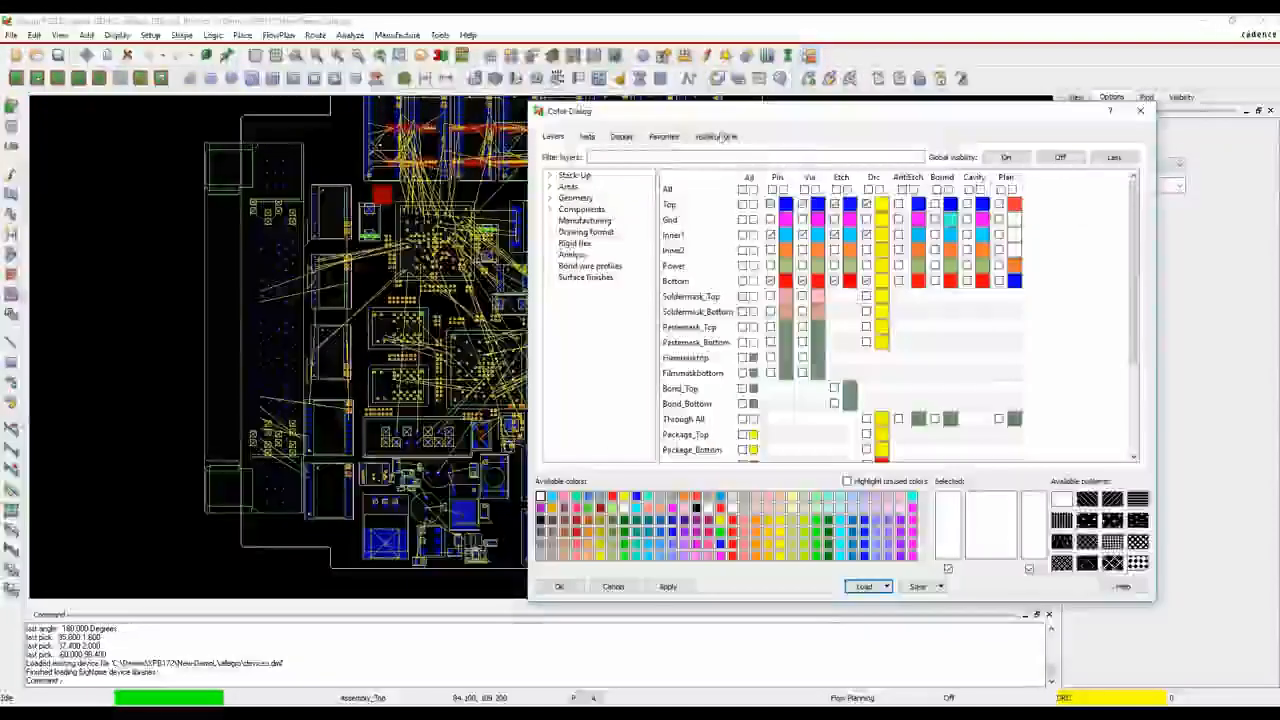
click(1001, 189)
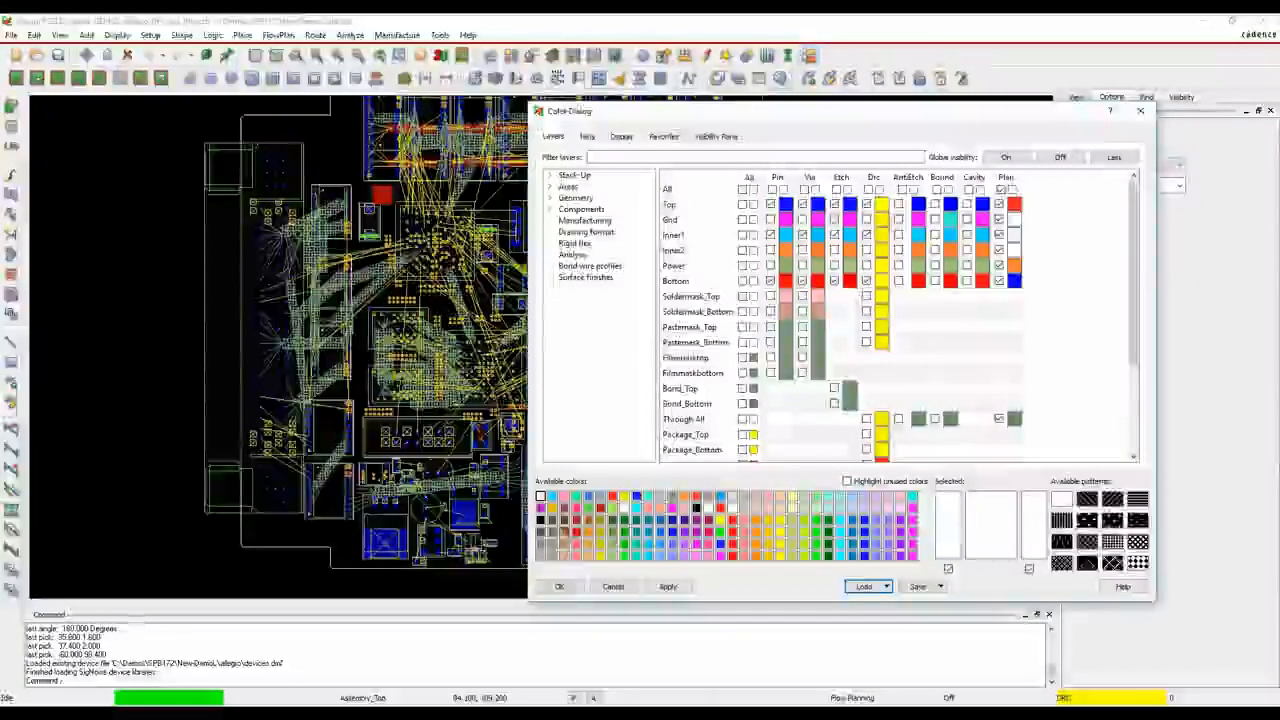
click(648, 496)
click(1013, 189)
click(668, 587)
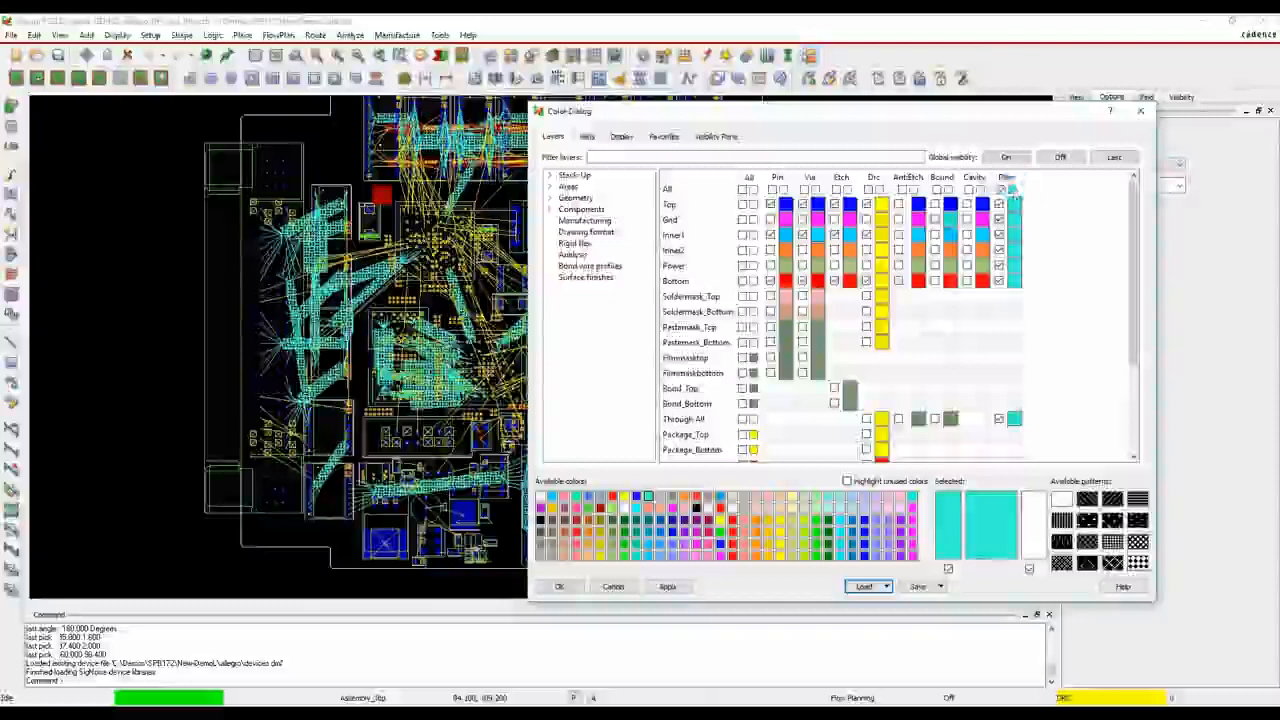
click(560, 586)
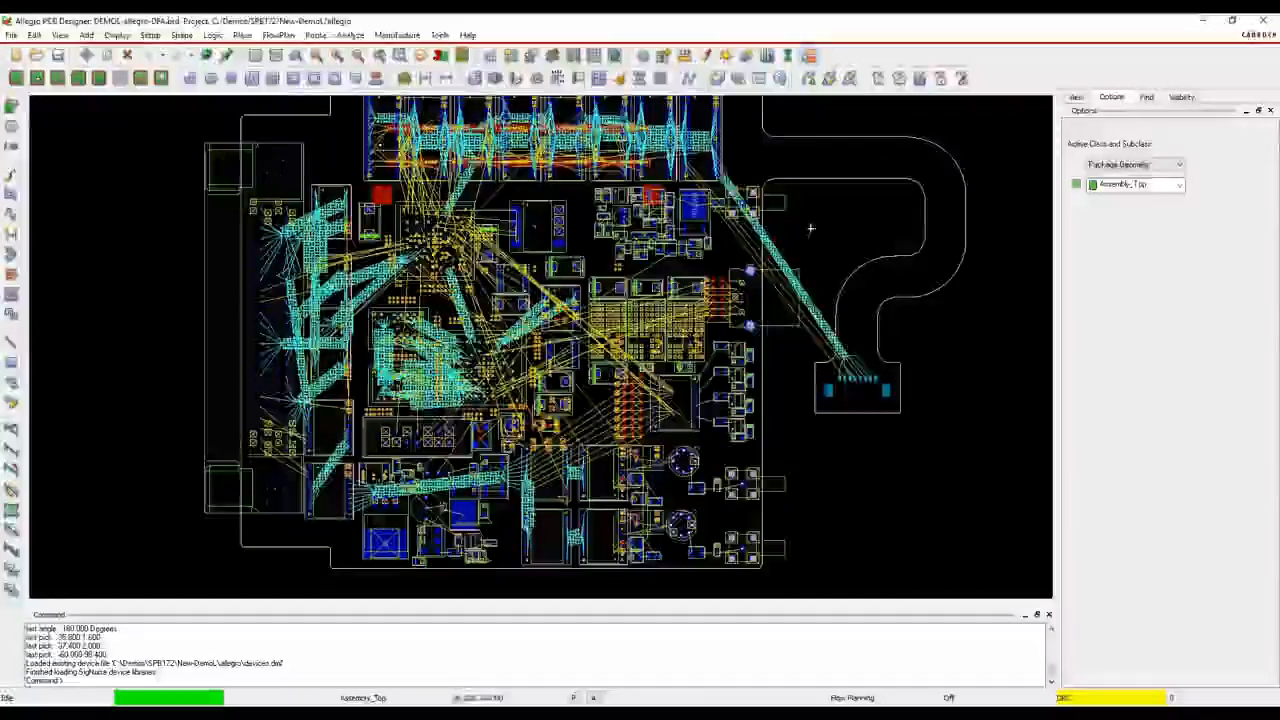
Reshape the flow line of the bundle going to the flex tail connector, adding bends that lead it into the flex area
scroll(726, 165, up, 3)
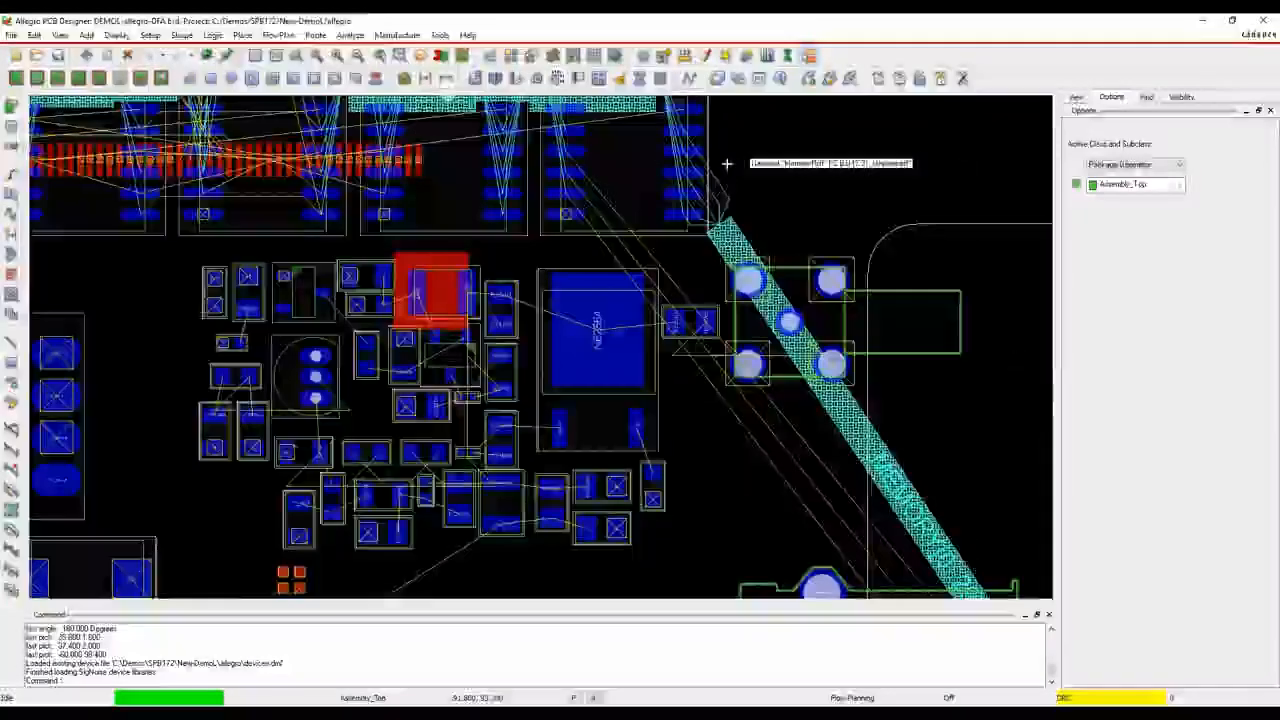
scroll(726, 165, down, 4)
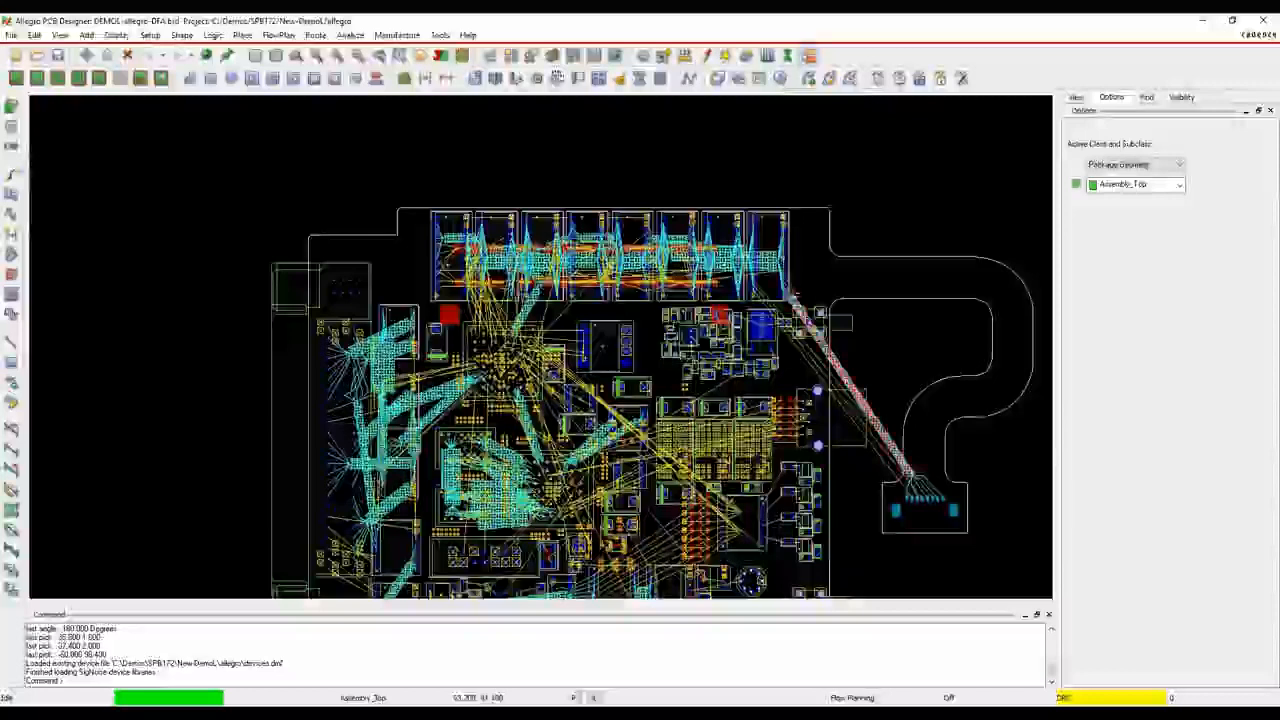
click(795, 293)
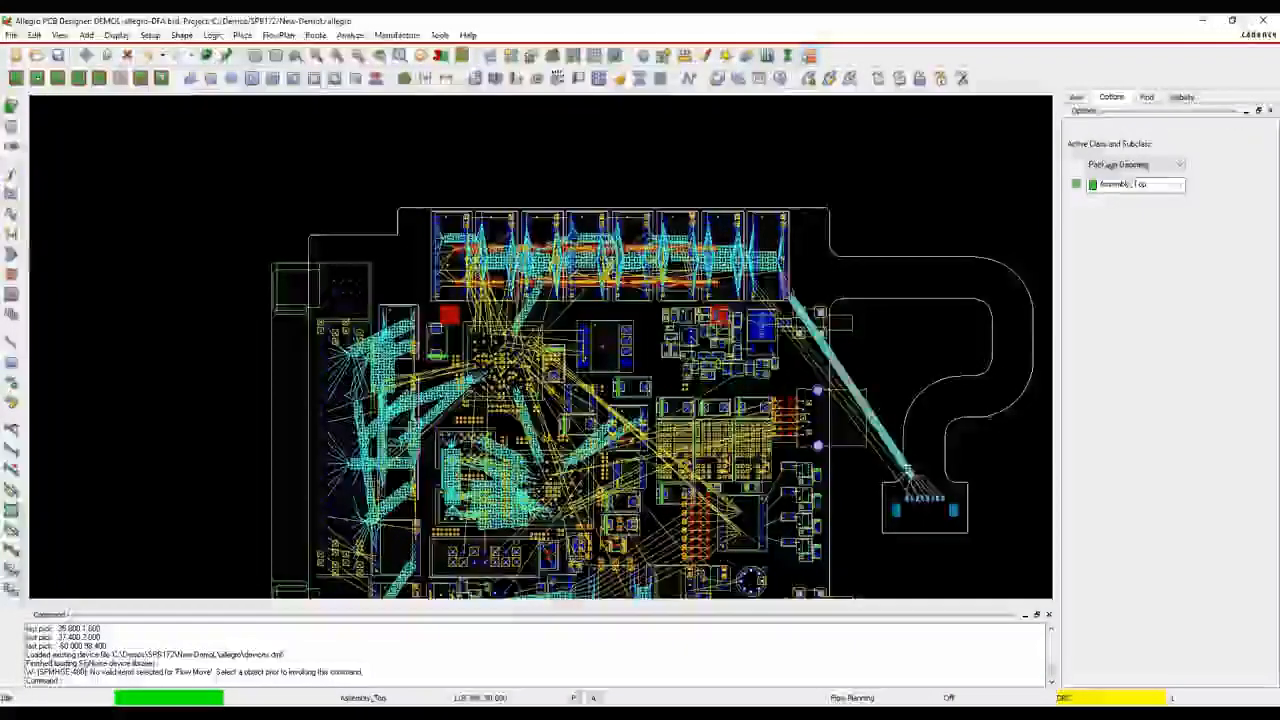
click(910, 476)
scroll(905, 490, up, 5)
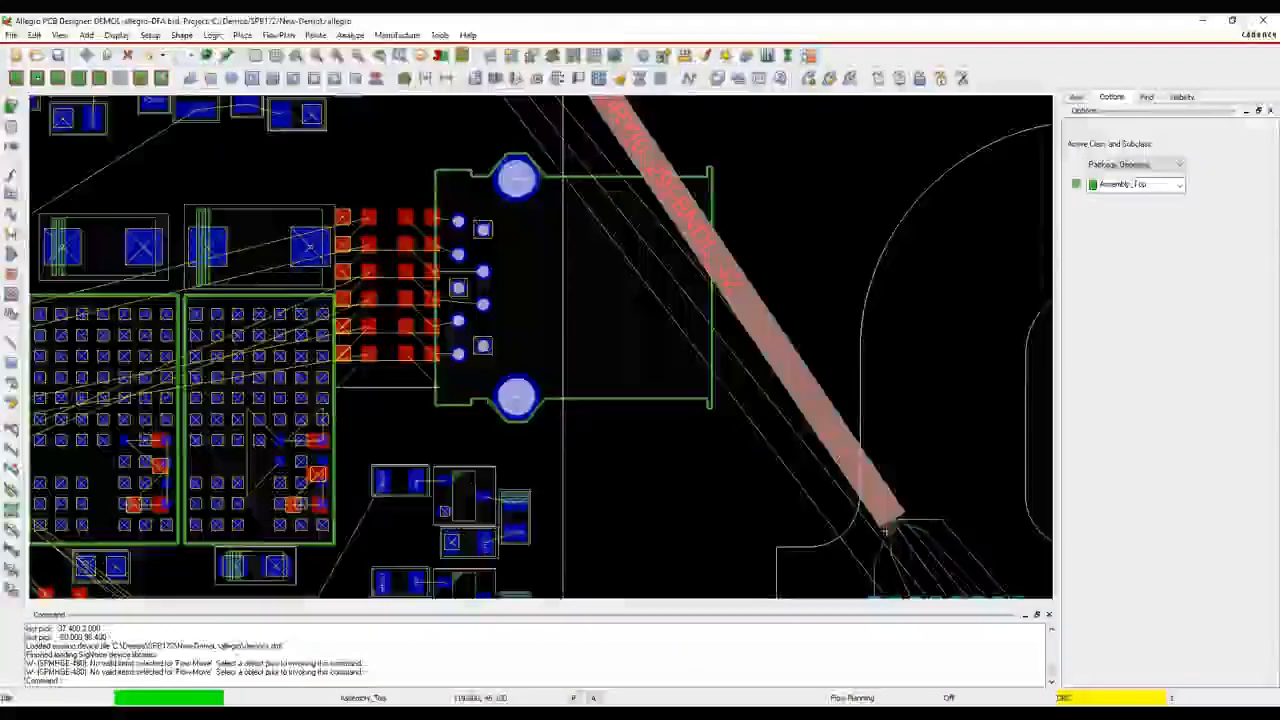
click(891, 519)
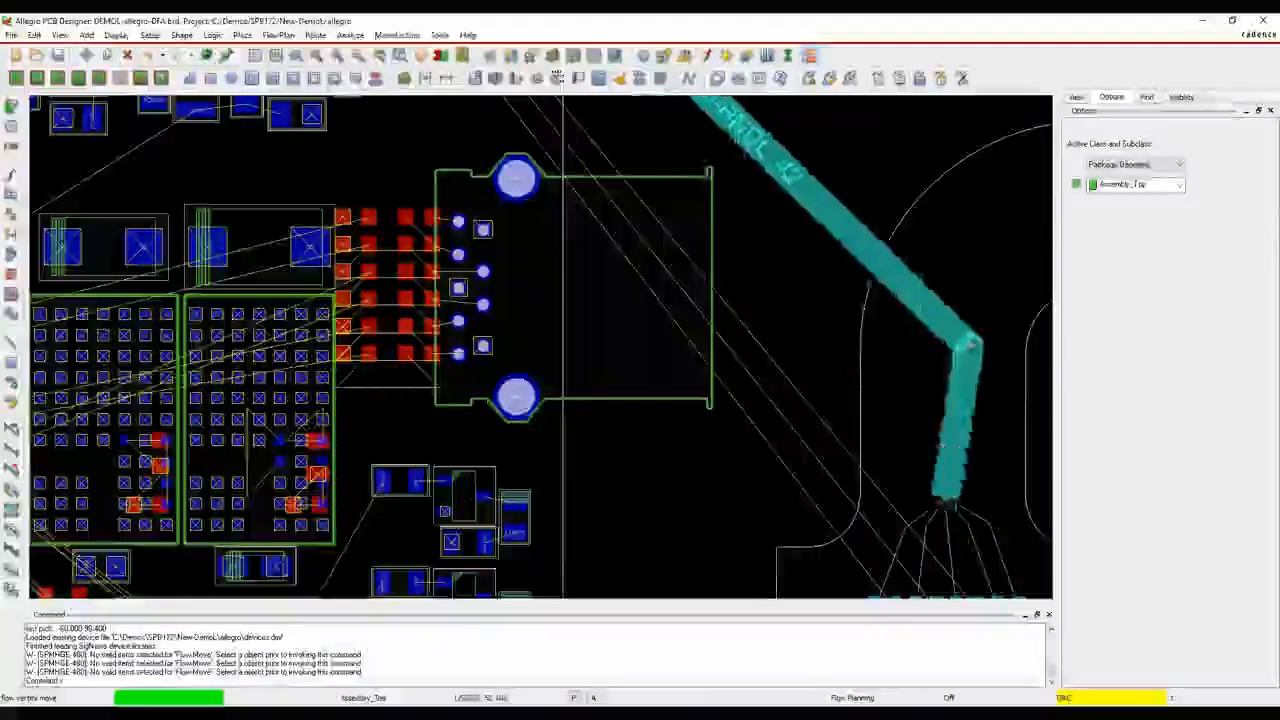
click(1018, 208)
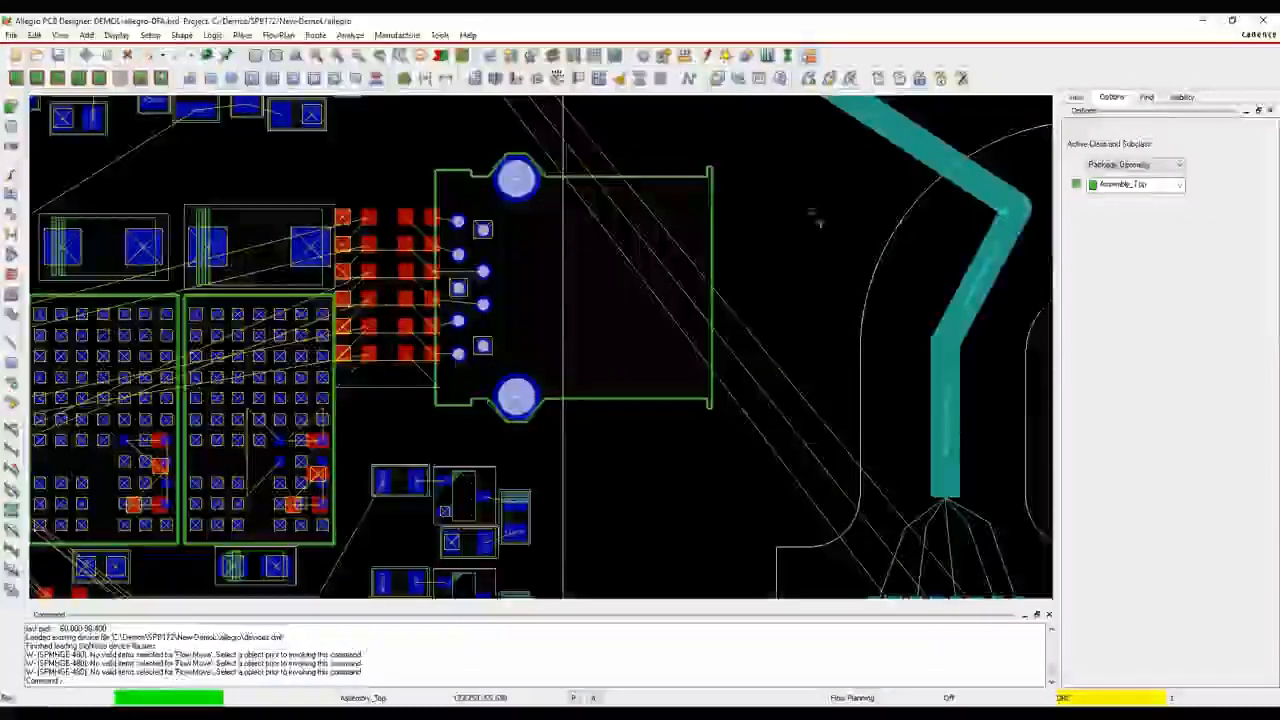
Edit the flex connector's bundle to include the loose ratsnest lines running alongside it, and finish the bundle edit
click(700, 323)
scroll(960, 465, down, 2)
right_click(867, 300)
right_click(897, 273)
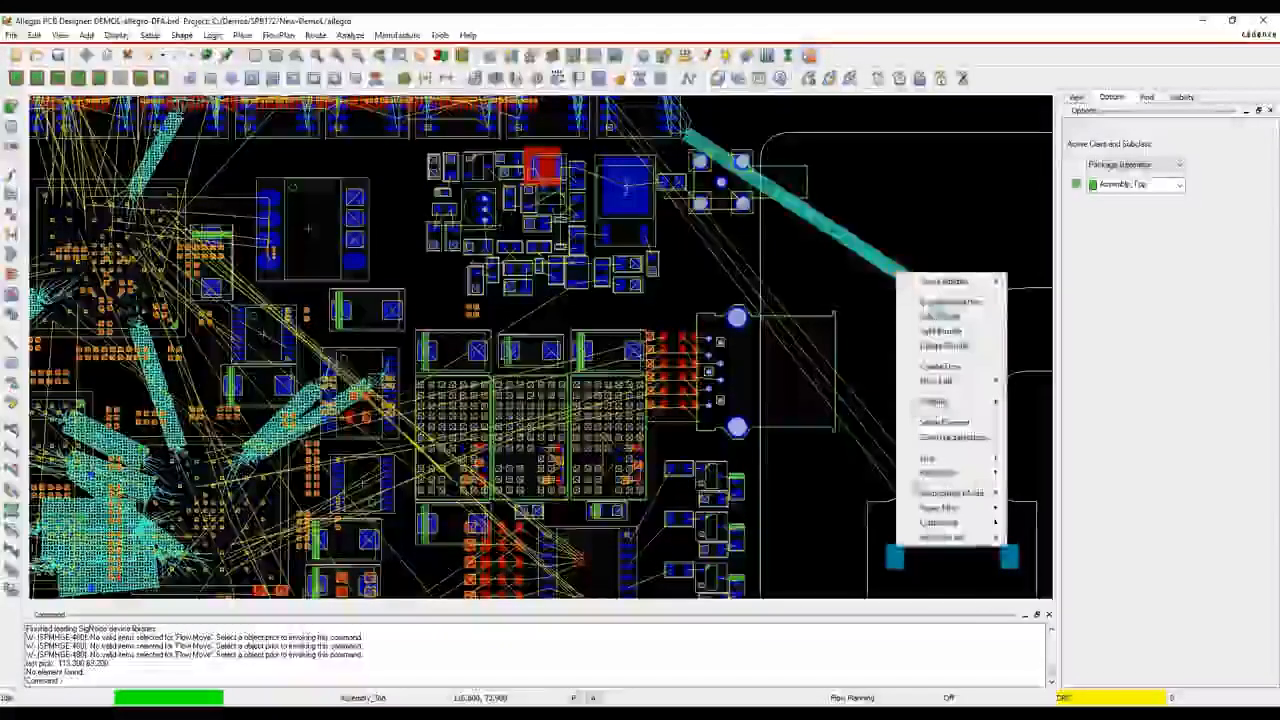
click(939, 318)
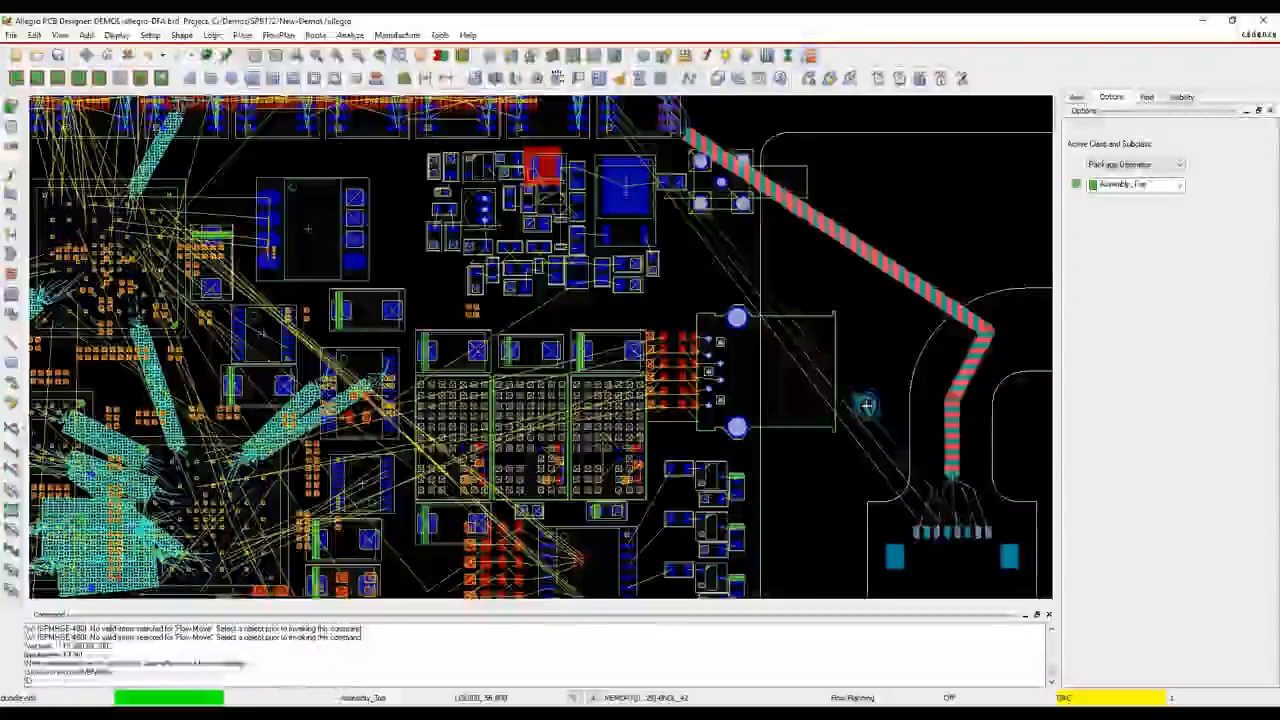
click(845, 423)
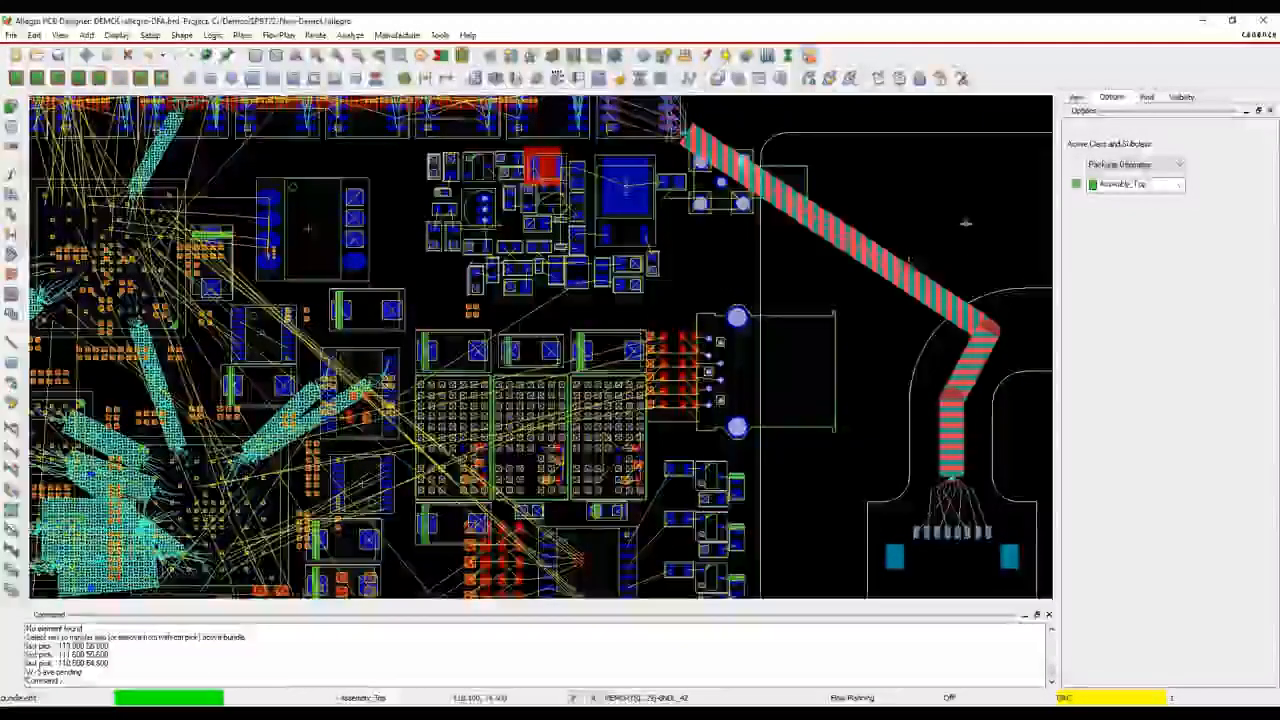
middle_drag(946, 212, 717, 334)
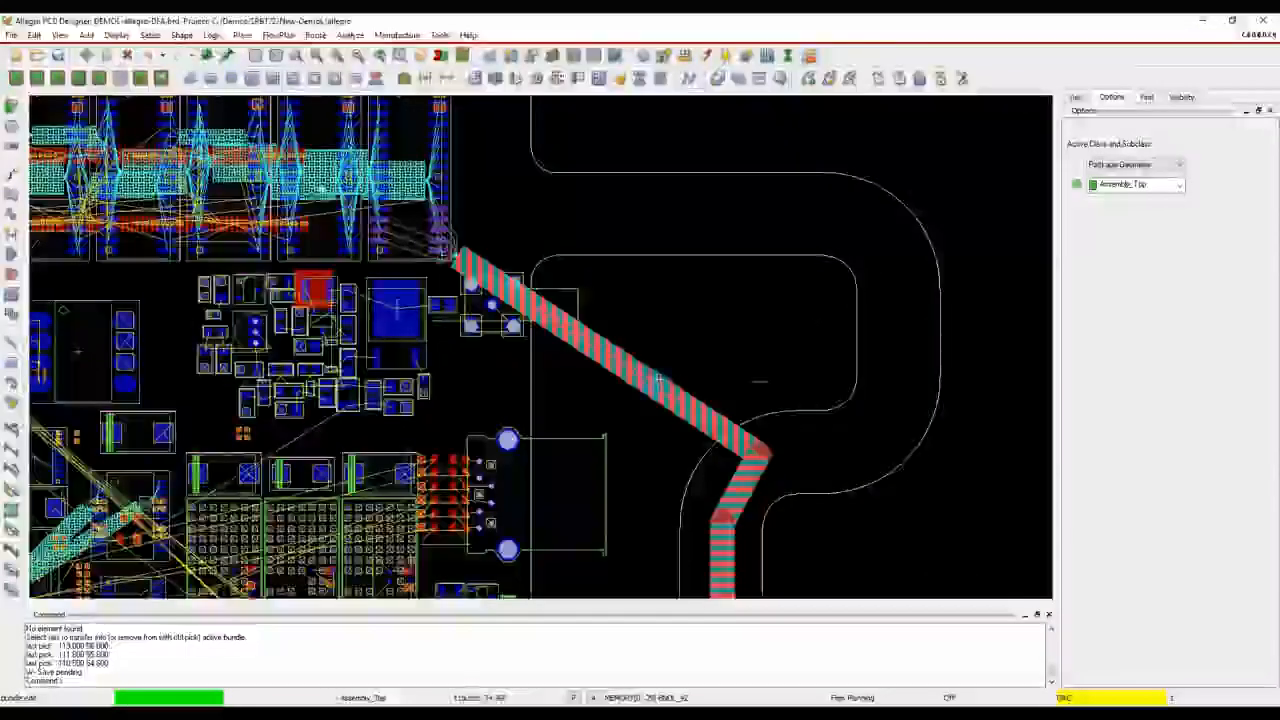
right_click(706, 340)
click(704, 322)
right_click(709, 323)
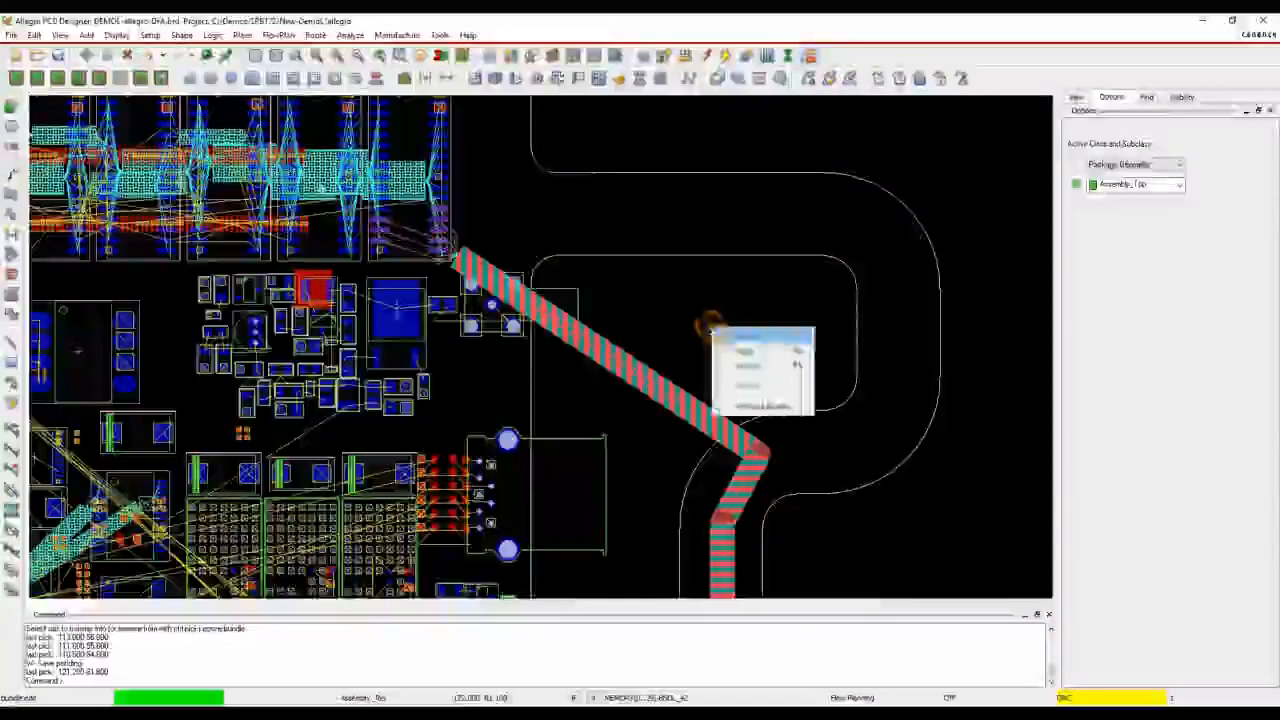
click(732, 337)
Pull the flex bundle's flow line further into the flex bend, and check the bundle's layer properties without changing them
drag(672, 403, 862, 440)
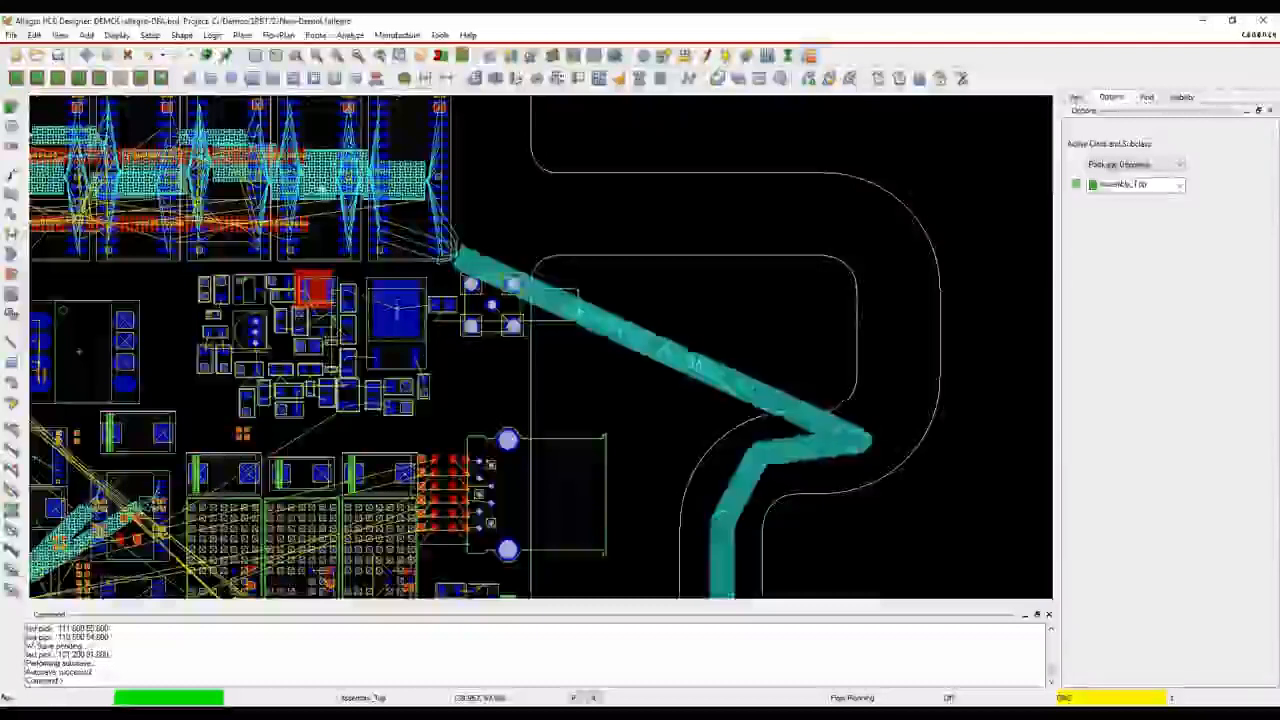
click(774, 327)
right_click(700, 371)
click(757, 394)
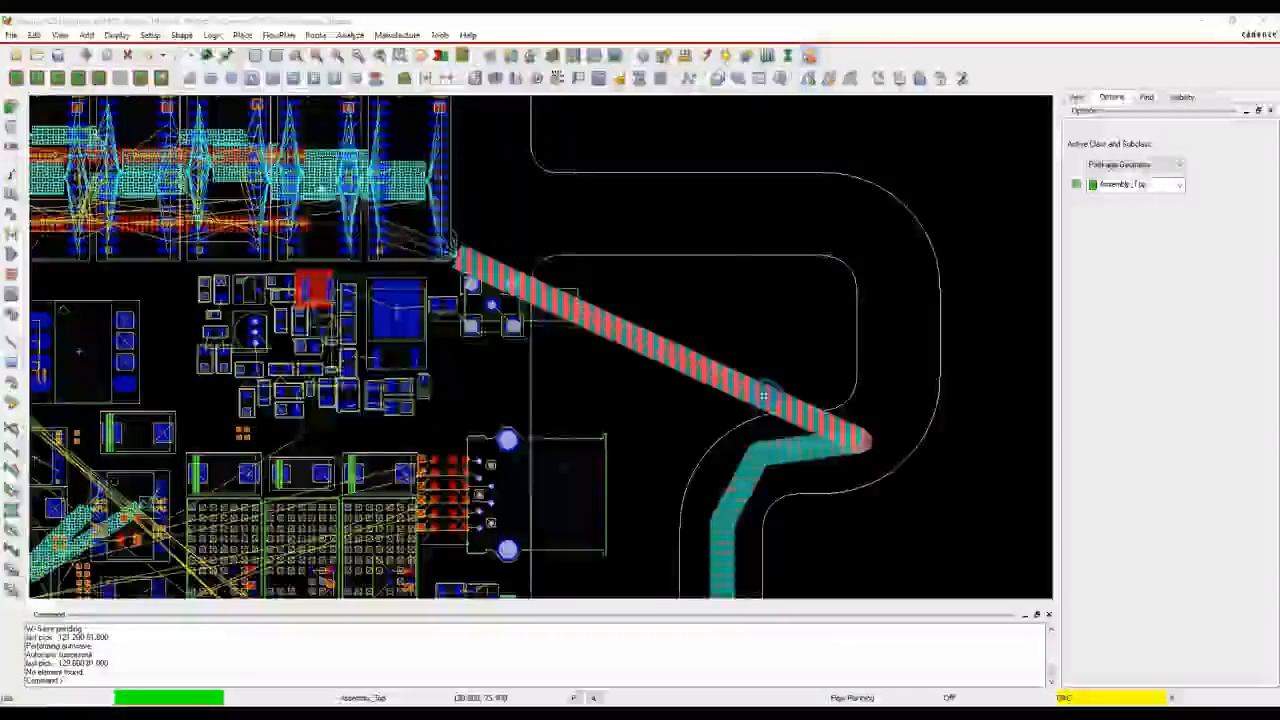
click(358, 189)
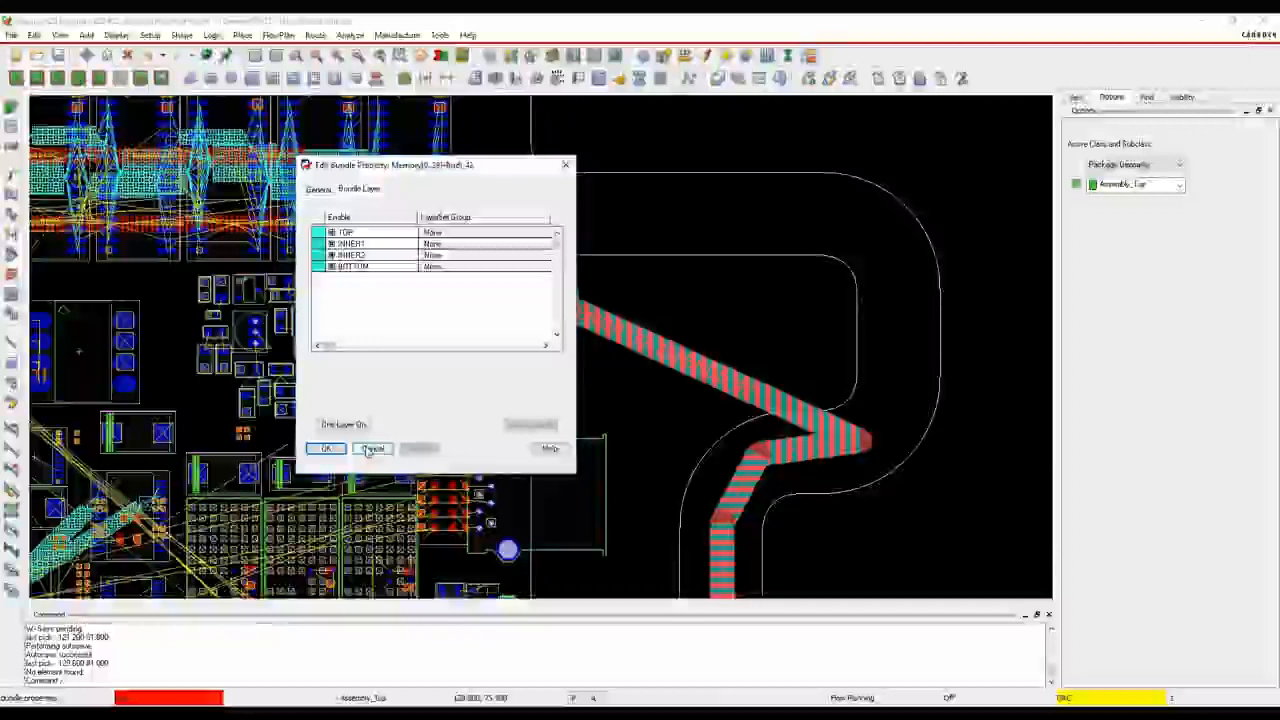
click(371, 449)
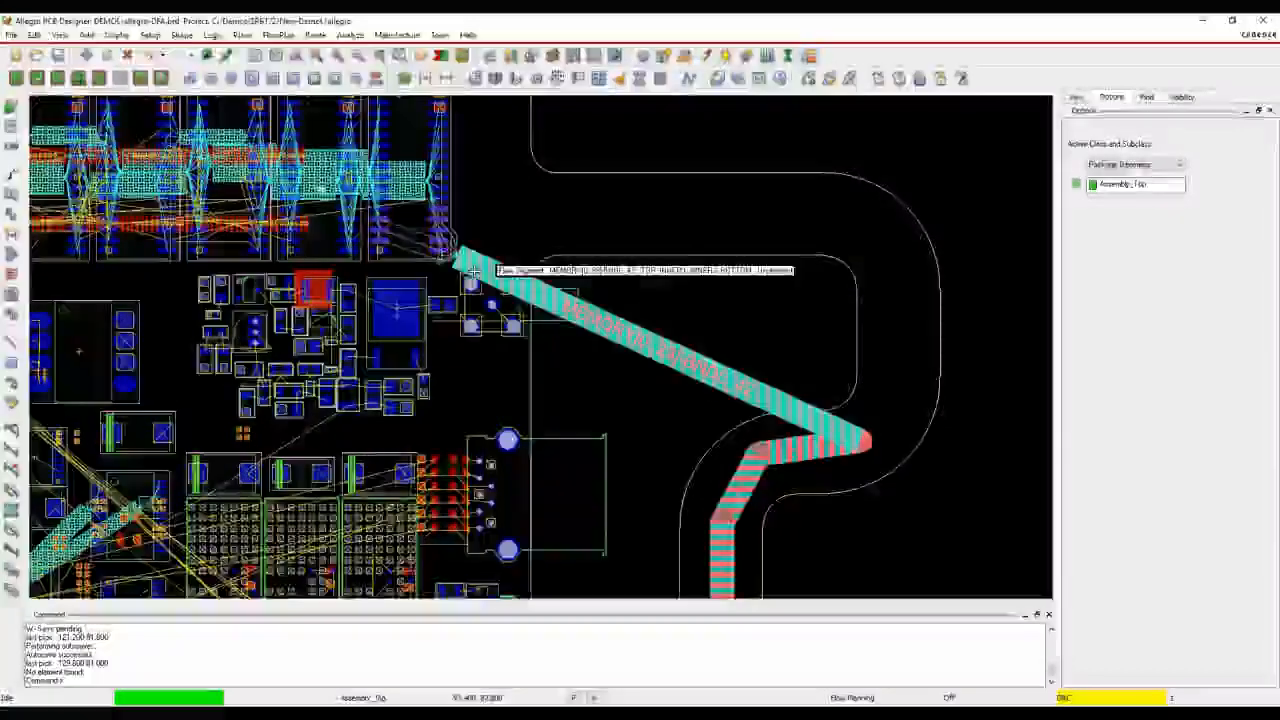
Create a new bundle from a ratsnest line running between the lower memory-like packages and the red component array
middle_drag(580, 409, 529, 197)
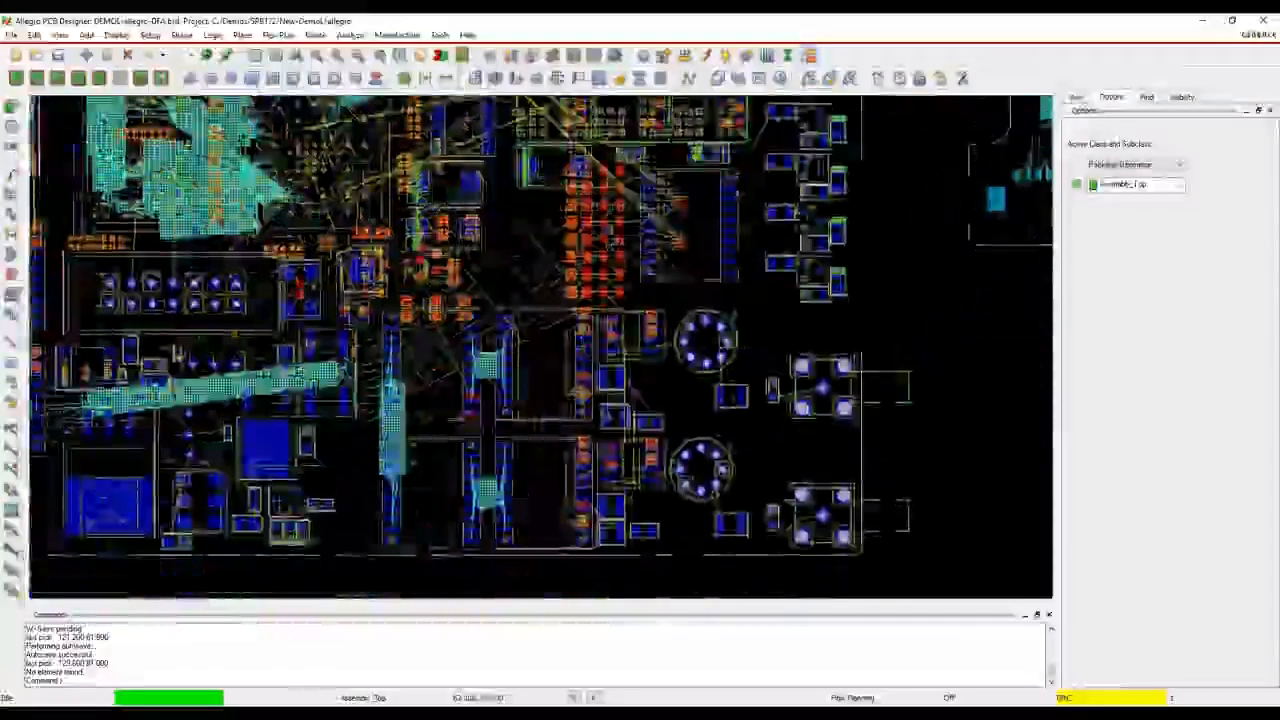
right_click(529, 197)
click(529, 196)
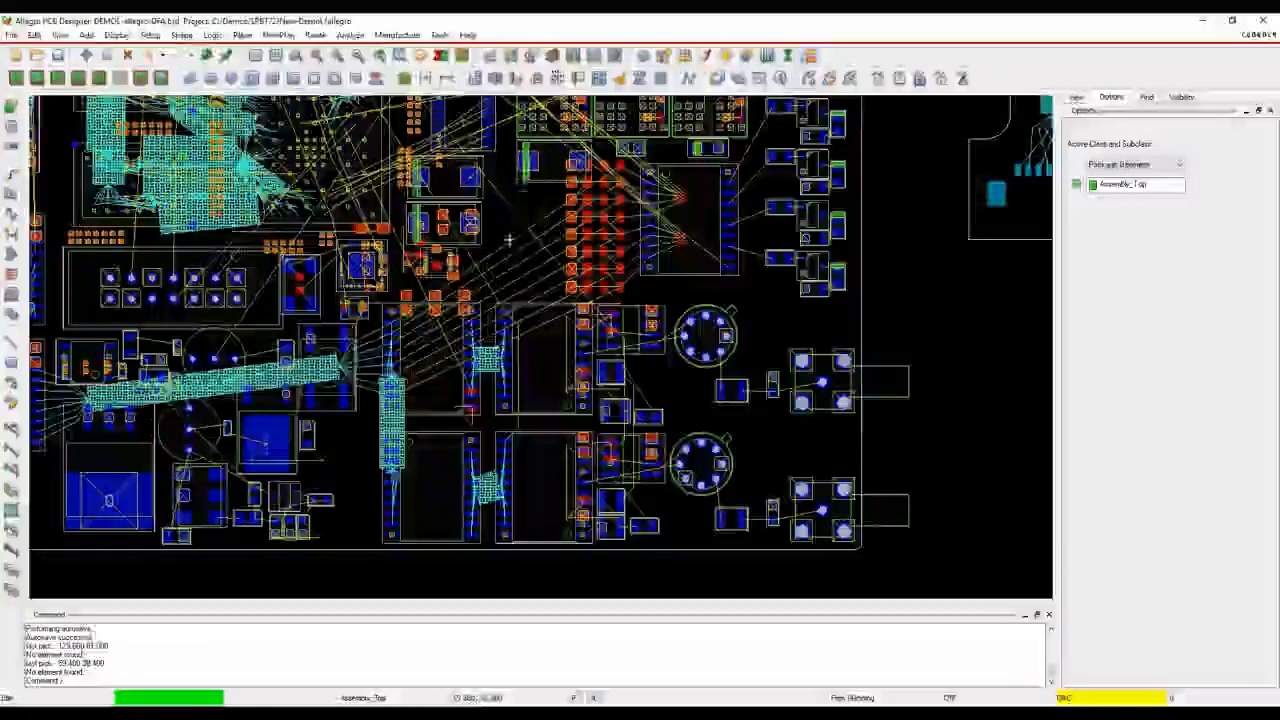
right_click(509, 237)
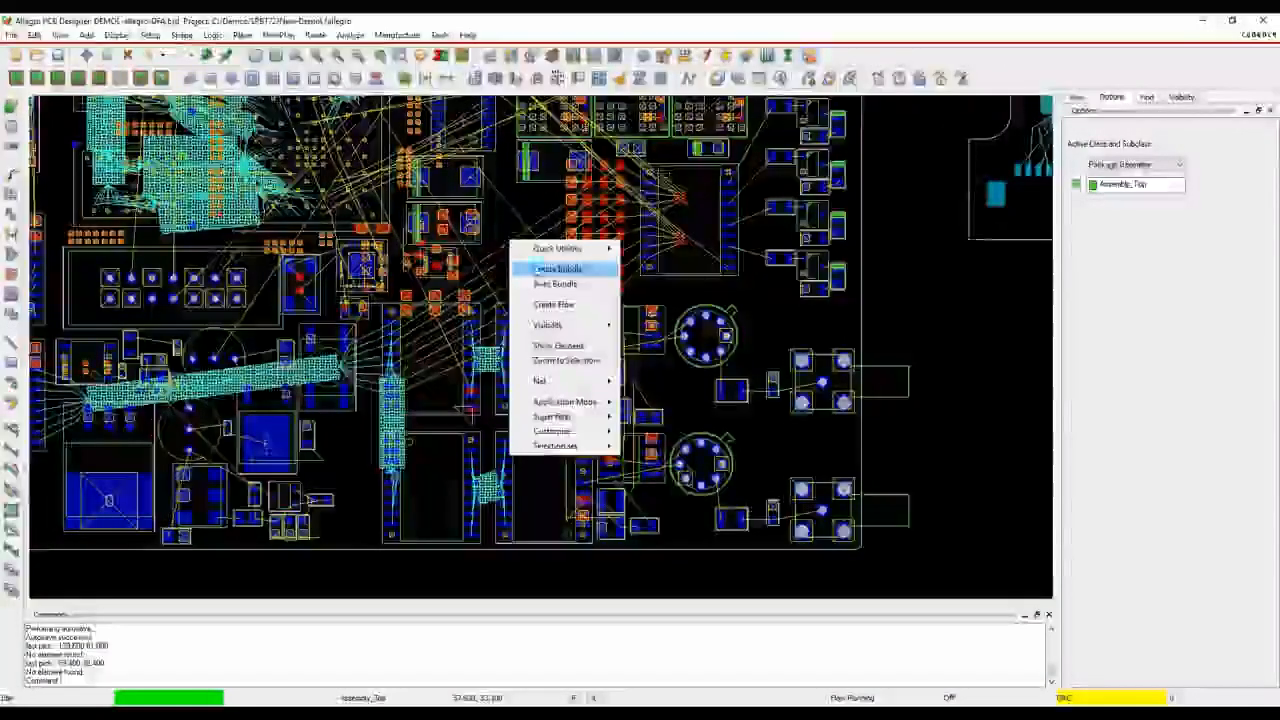
click(530, 267)
Edit the new bundle to add the neighbouring parallel ratsnest lines one by one, and finish the bundle edit
right_click(504, 246)
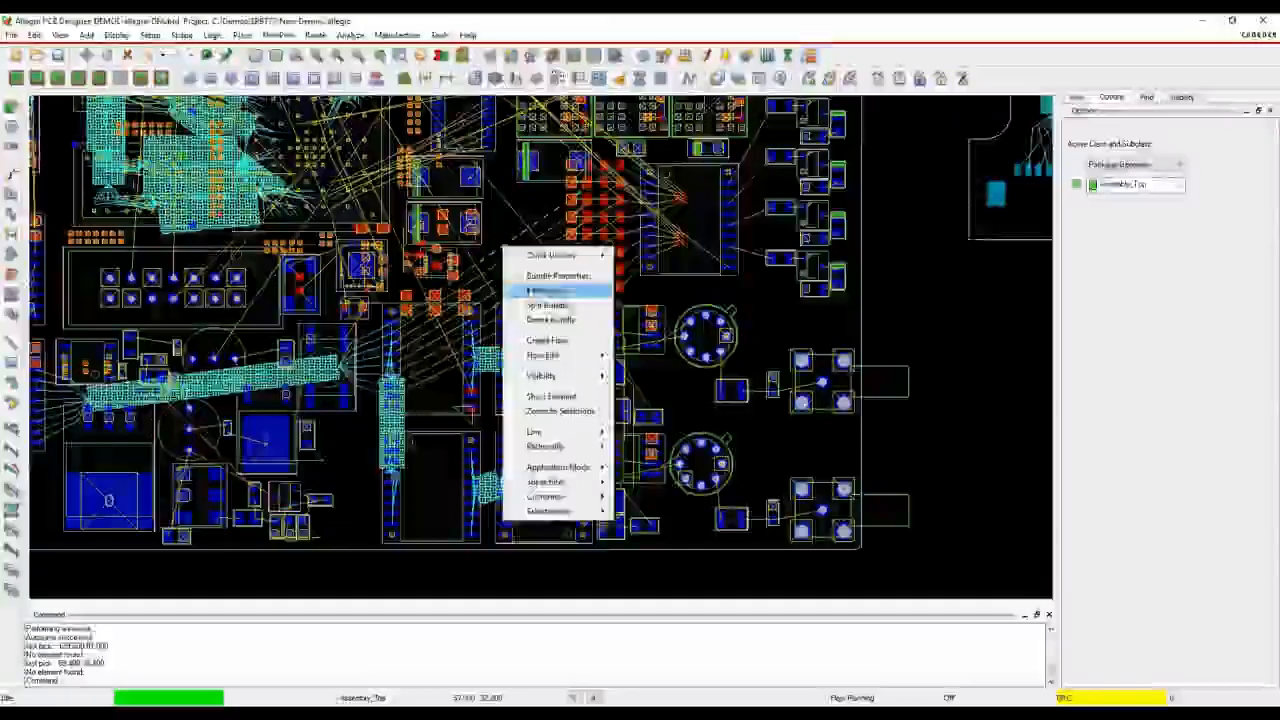
click(531, 289)
click(506, 260)
click(509, 270)
click(514, 279)
click(523, 290)
click(544, 301)
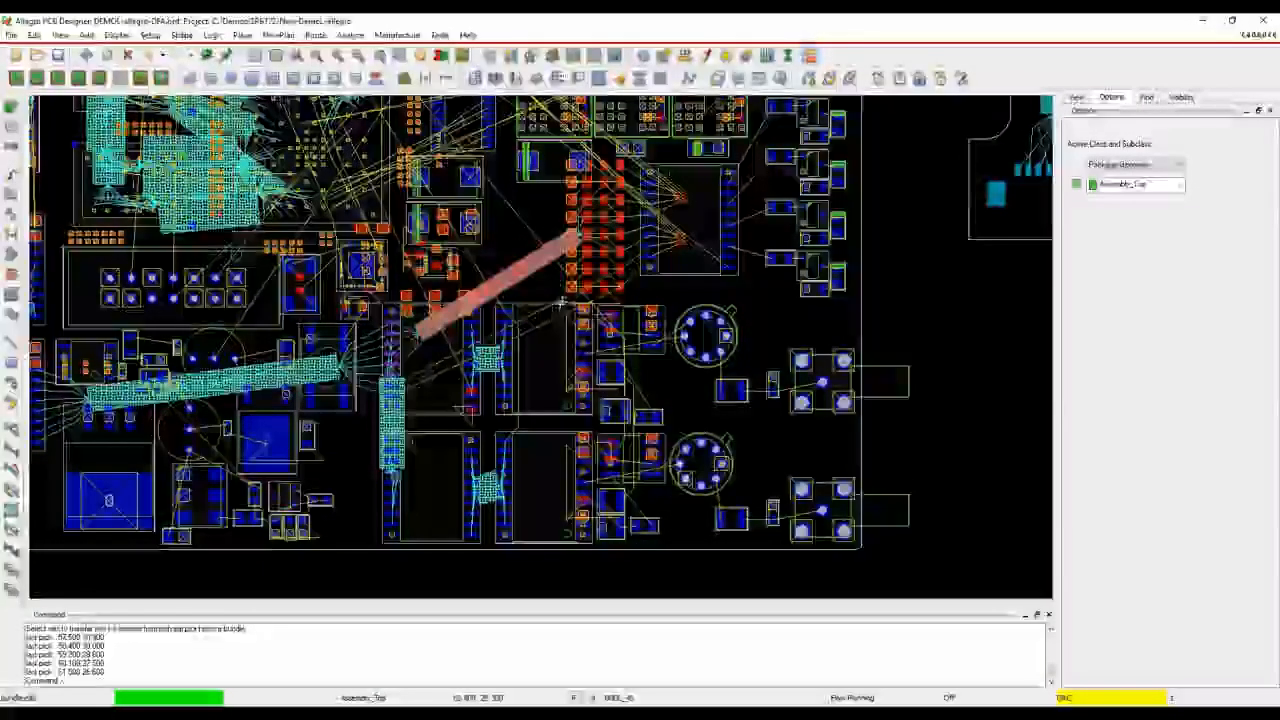
click(566, 309)
click(533, 333)
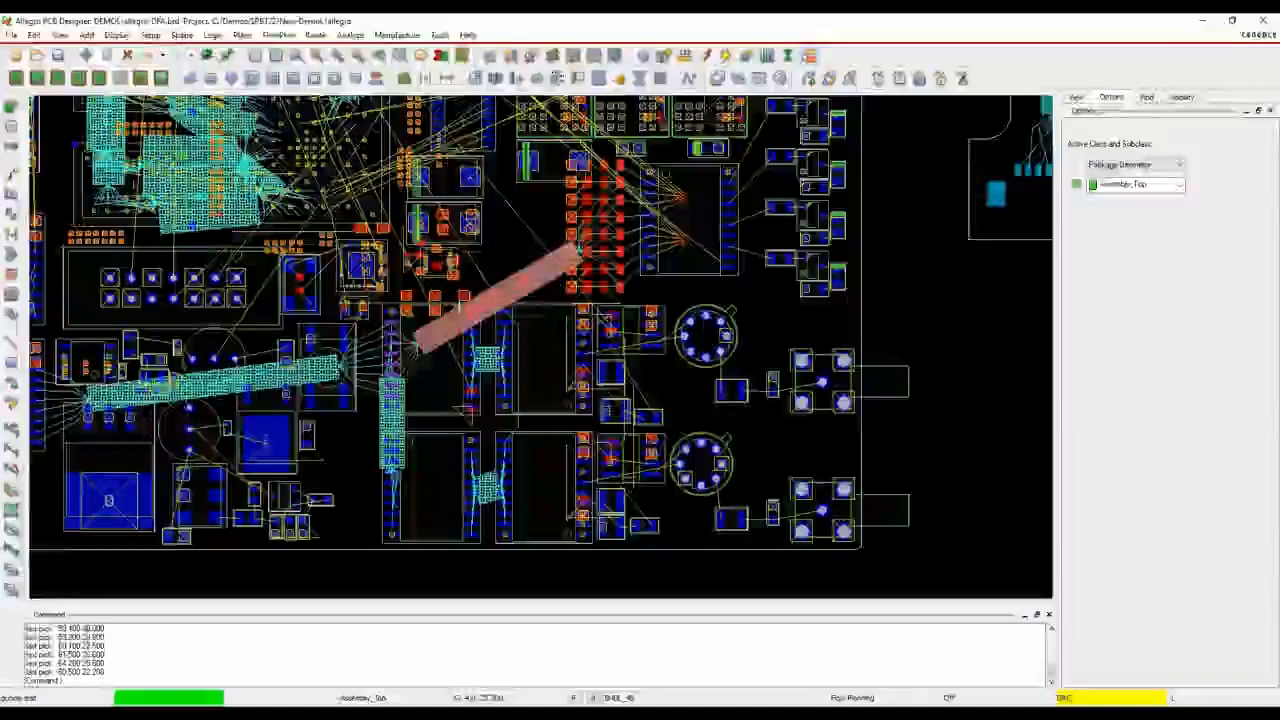
right_click(495, 244)
click(508, 248)
Change the editor through the product choices, confirming the Allegro PCB Designer product to reload the current board
scroll(508, 239, down, 1)
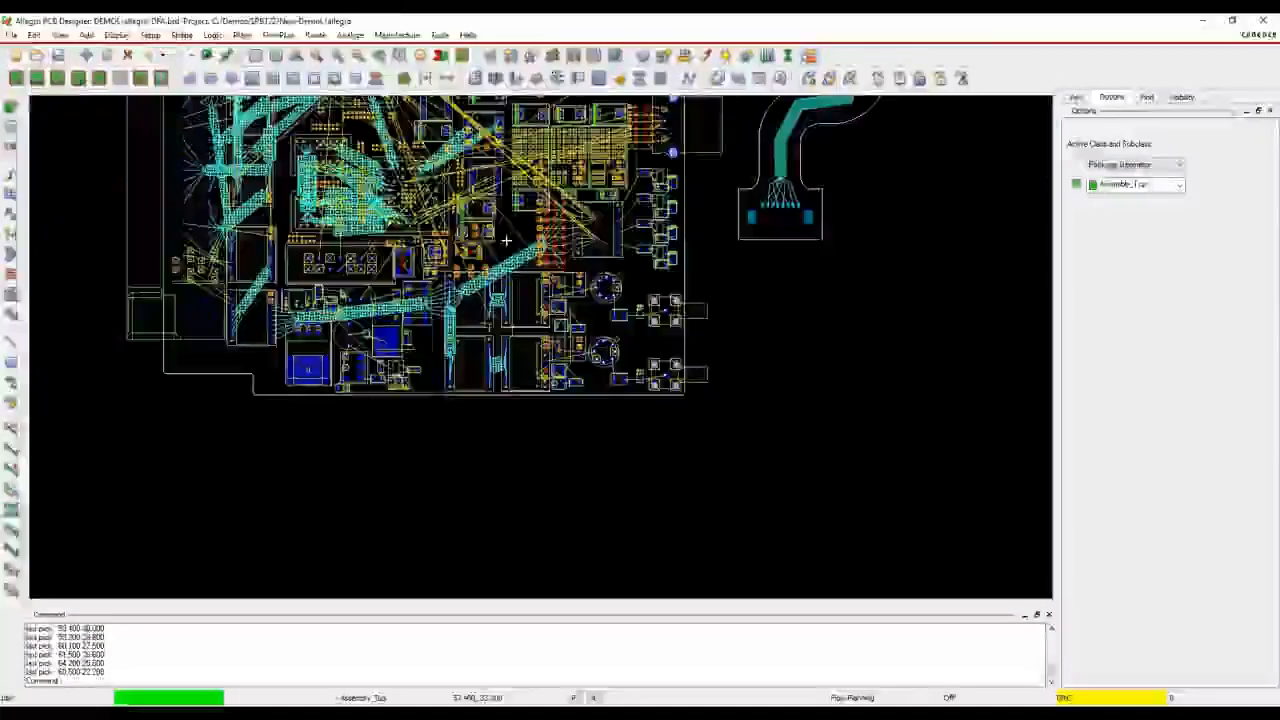
middle_drag(745, 374, 745, 443)
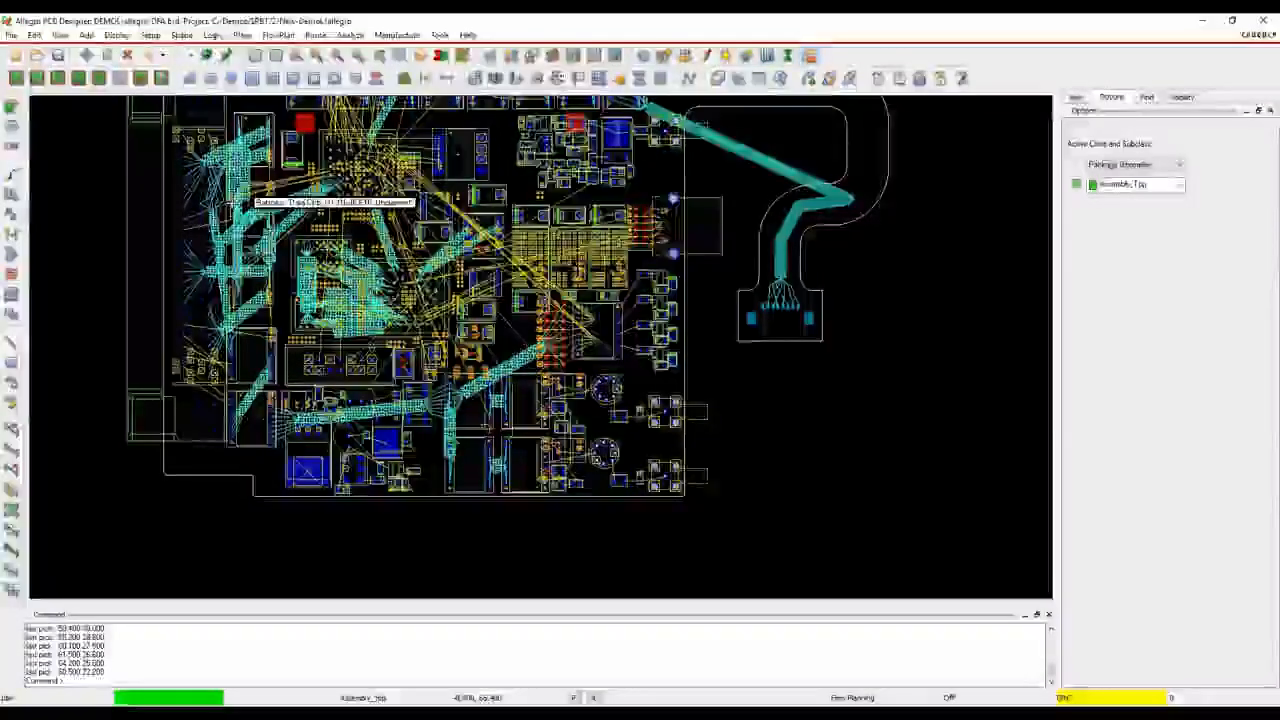
click(12, 35)
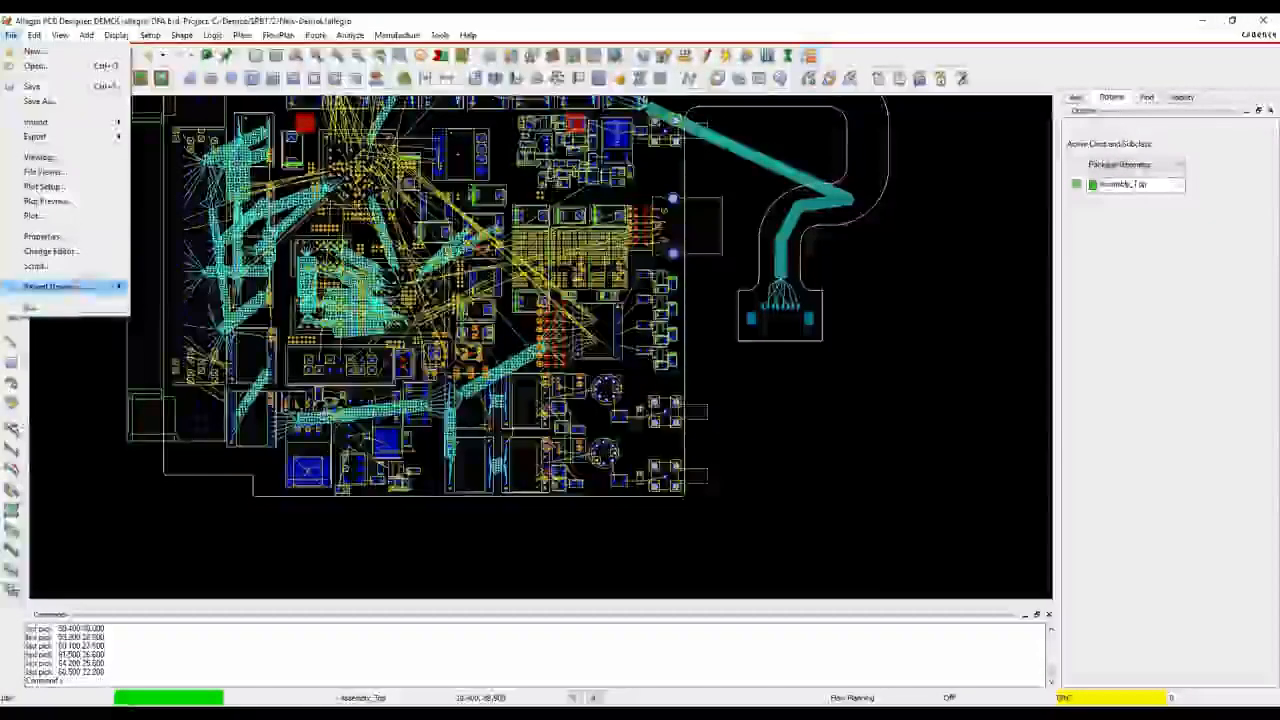
click(55, 251)
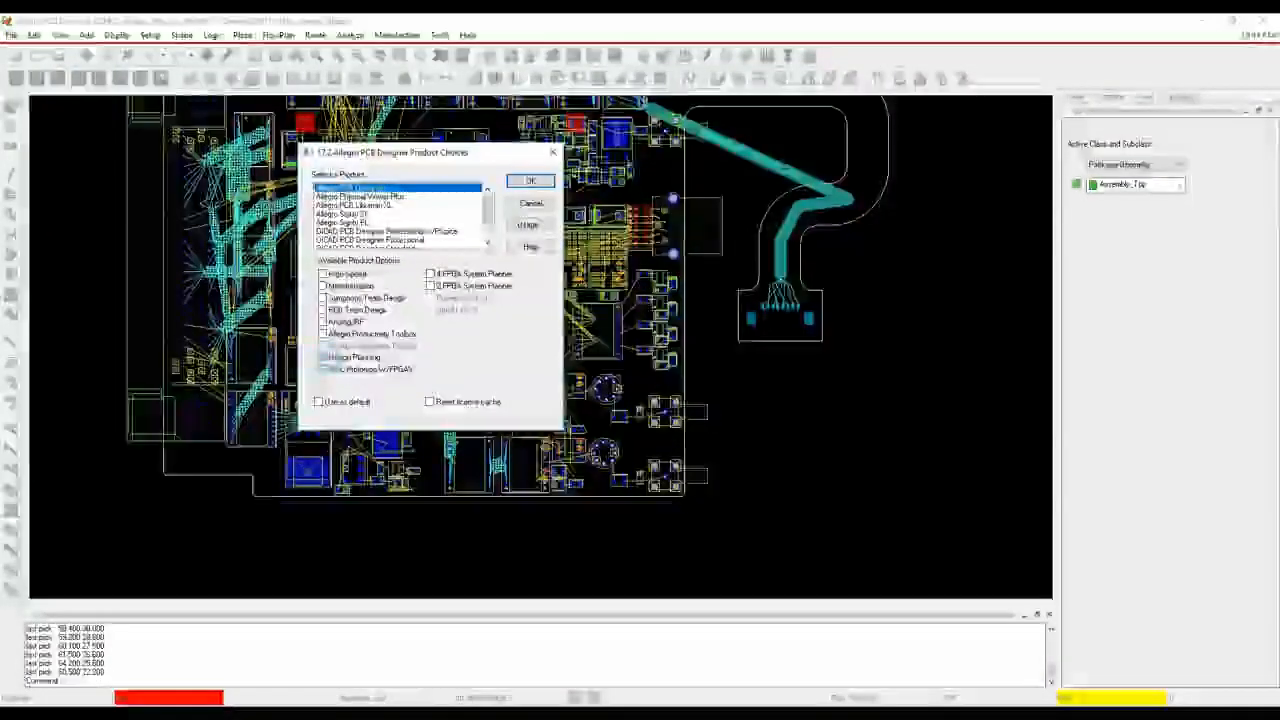
click(530, 182)
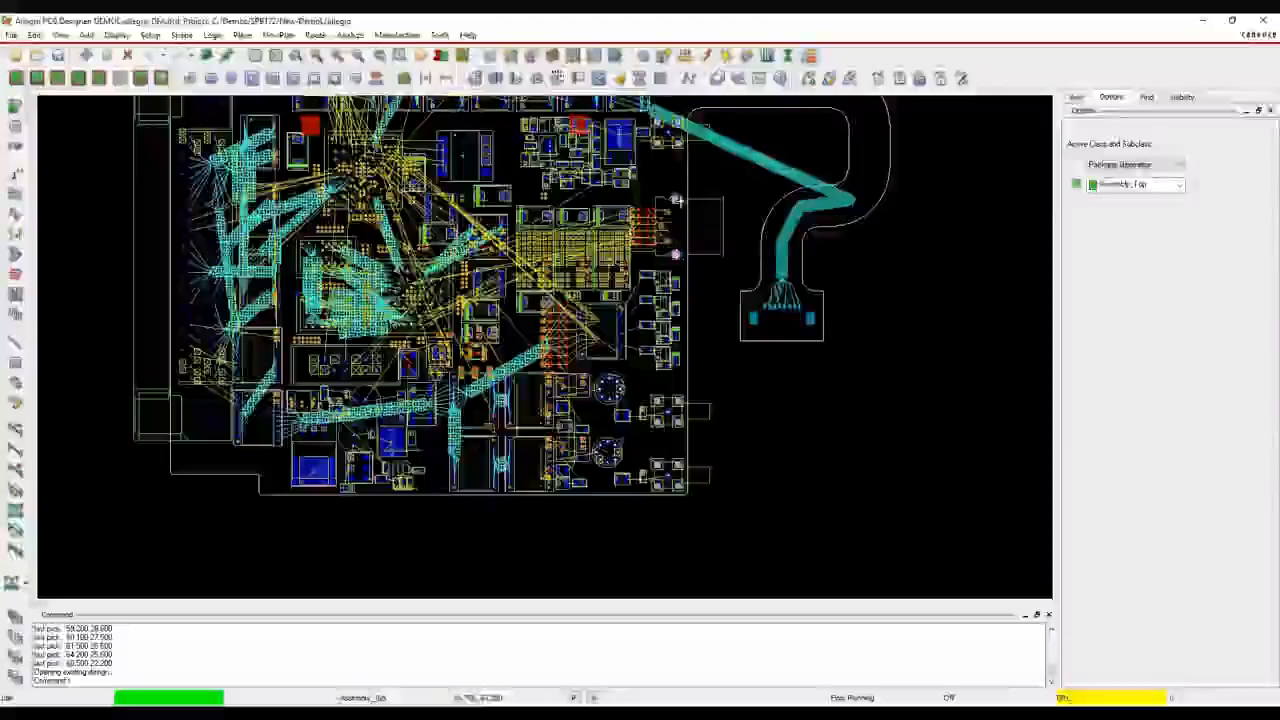
Look through the flow planning commands available on the board, such as auto-interactive breakout and trunk routing, without running any of them
right_click(768, 158)
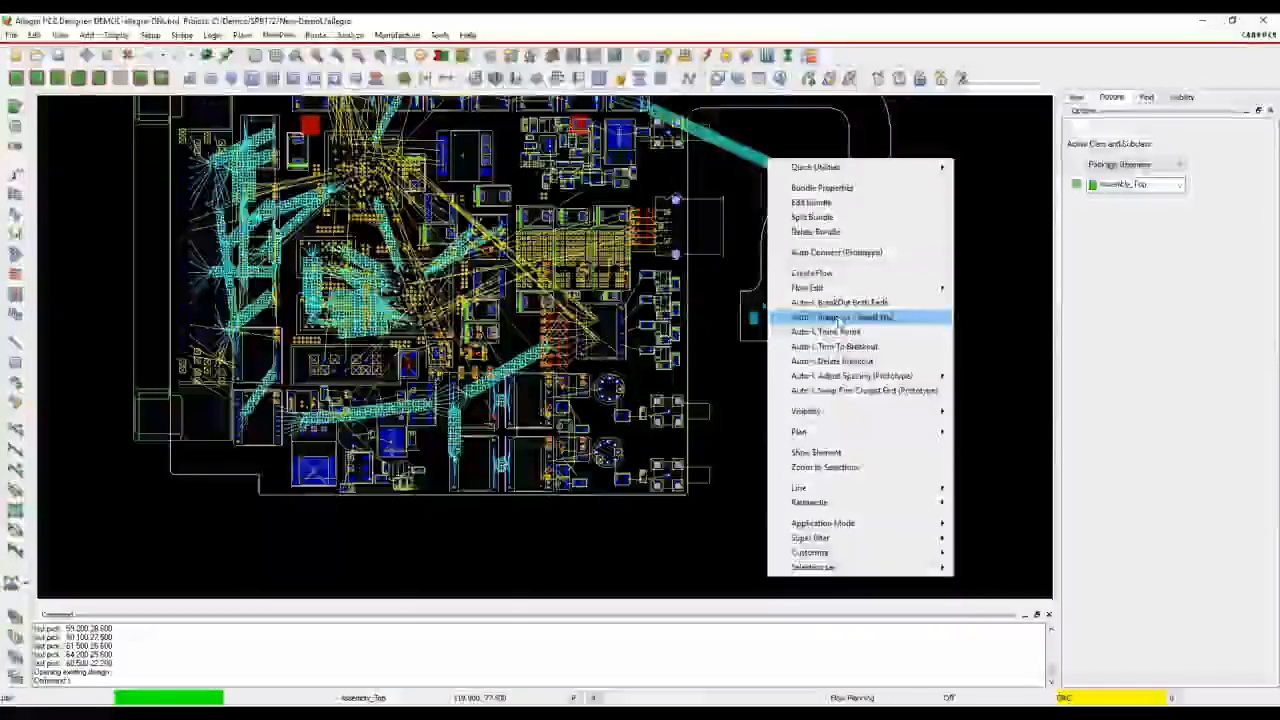
click(989, 205)
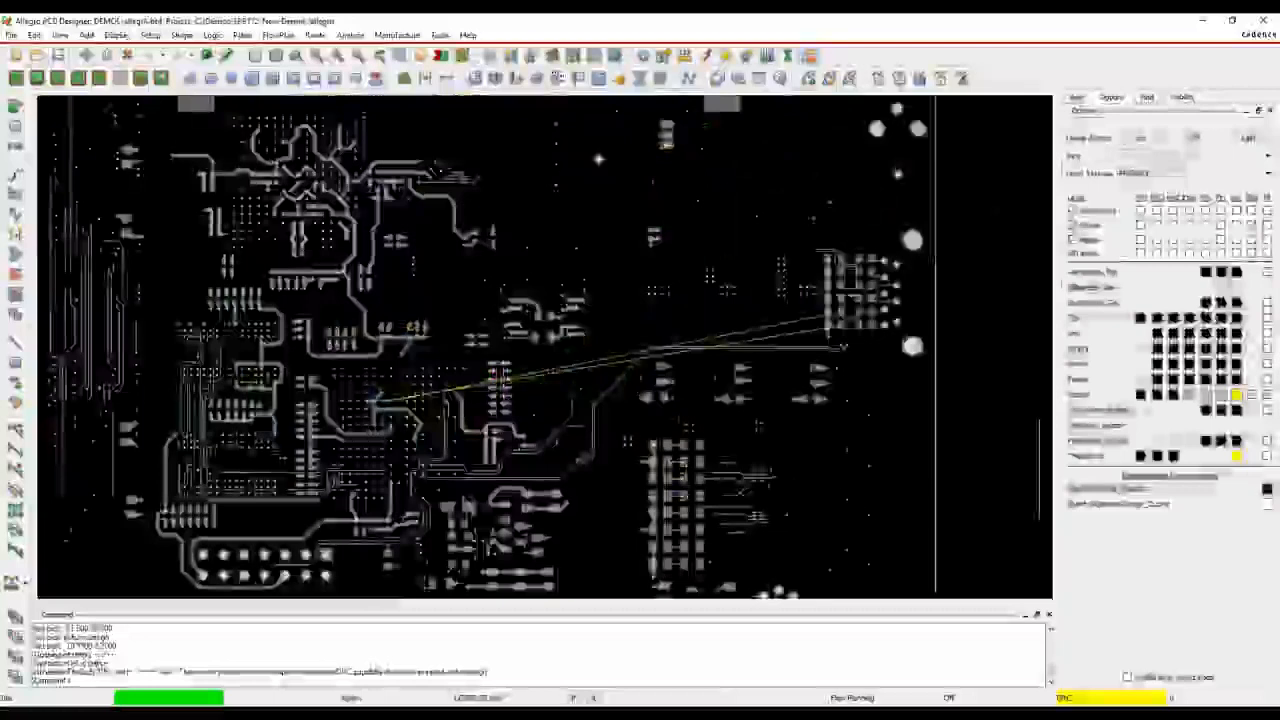
Change the editor for the DEMO1-allegro board, confirming the Allegro PCB Designer product to reload it
click(11, 35)
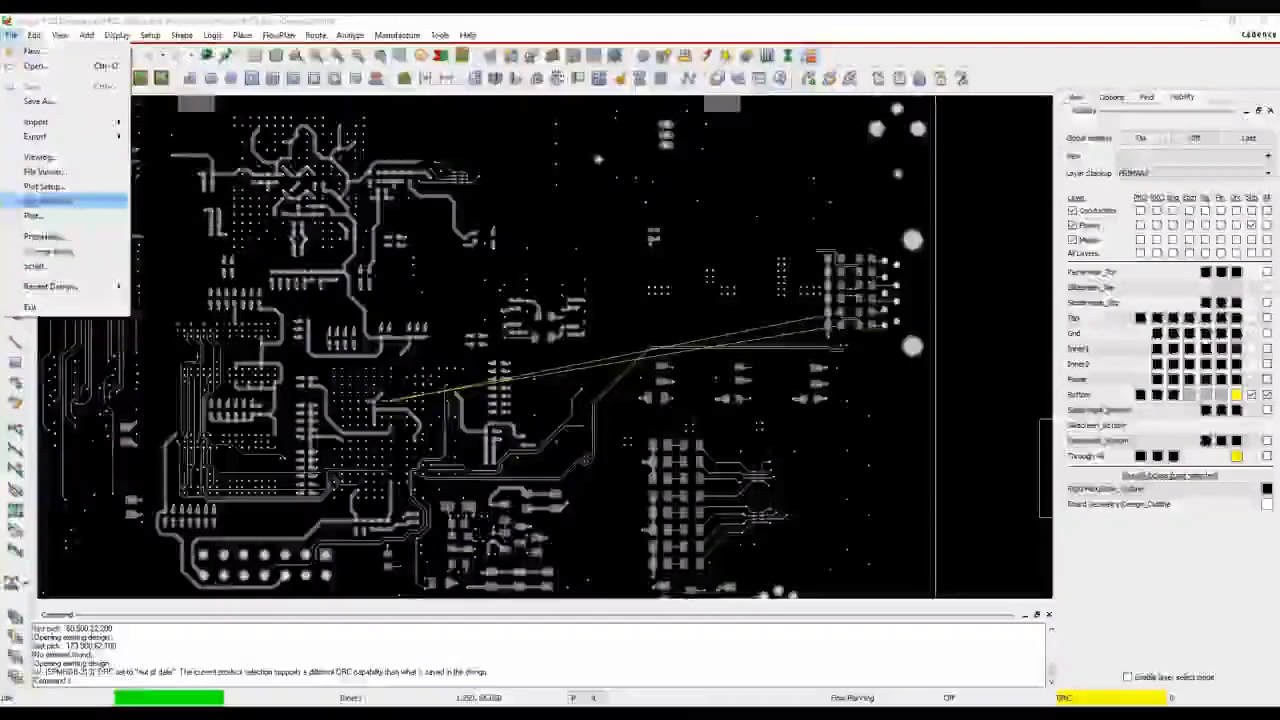
click(50, 251)
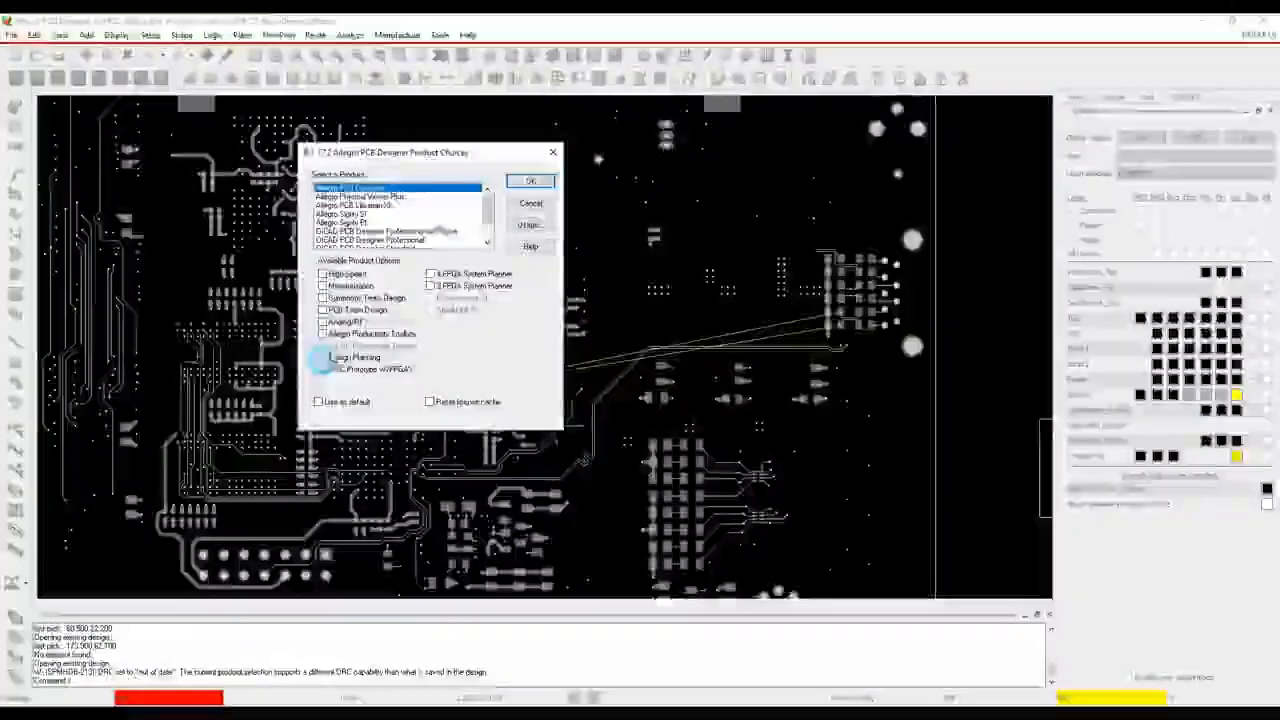
click(529, 182)
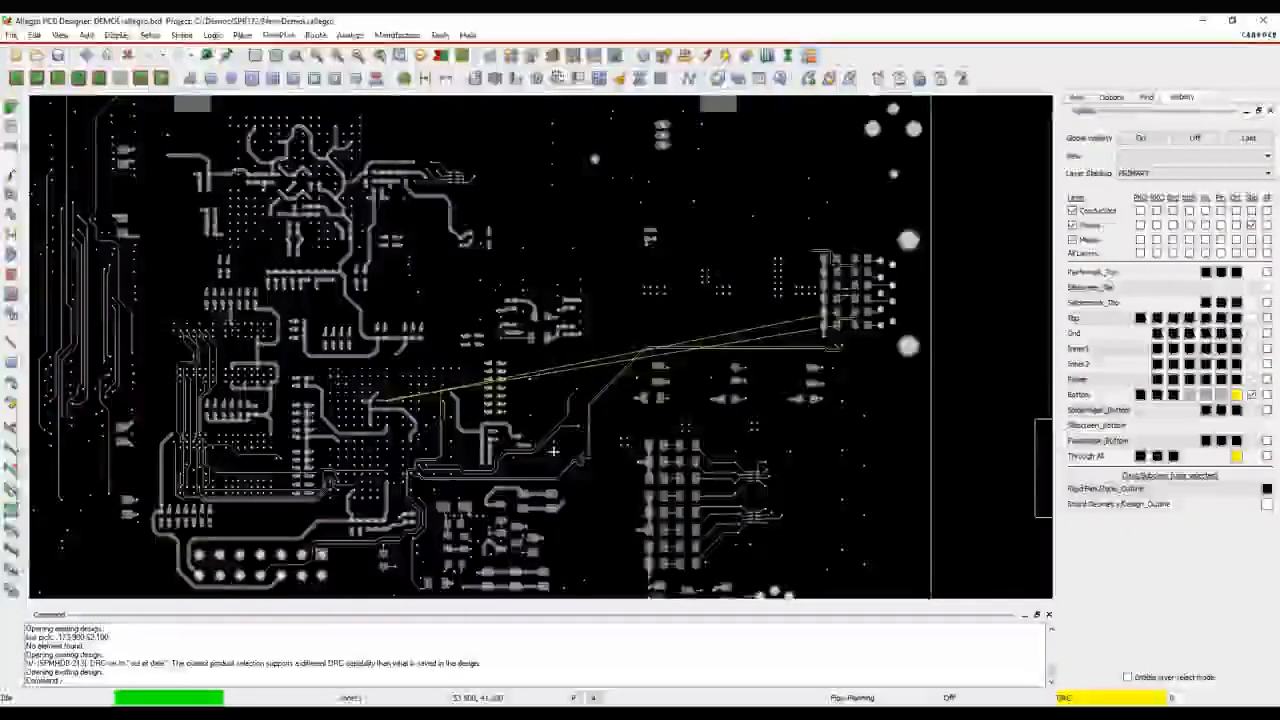
Open the board's electrical Differential Pair constraints, expand all Diff Pairs down to their member nets, and analyze them
click(574, 57)
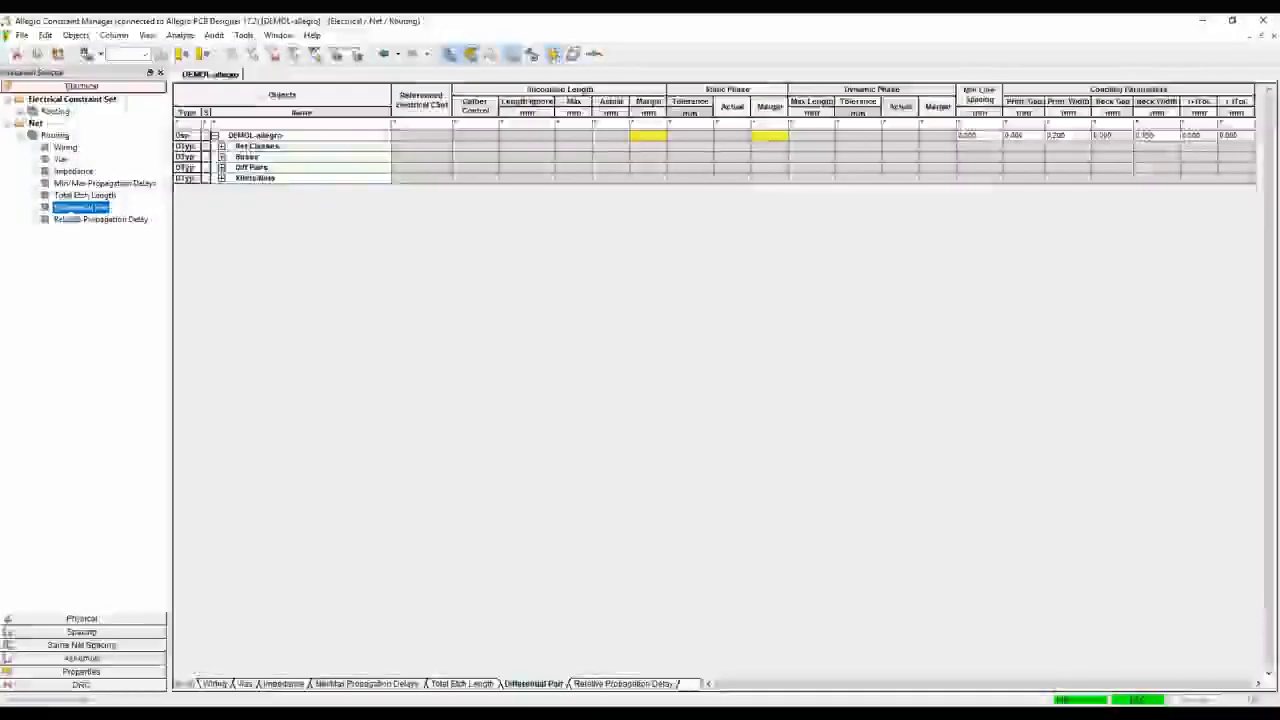
click(221, 167)
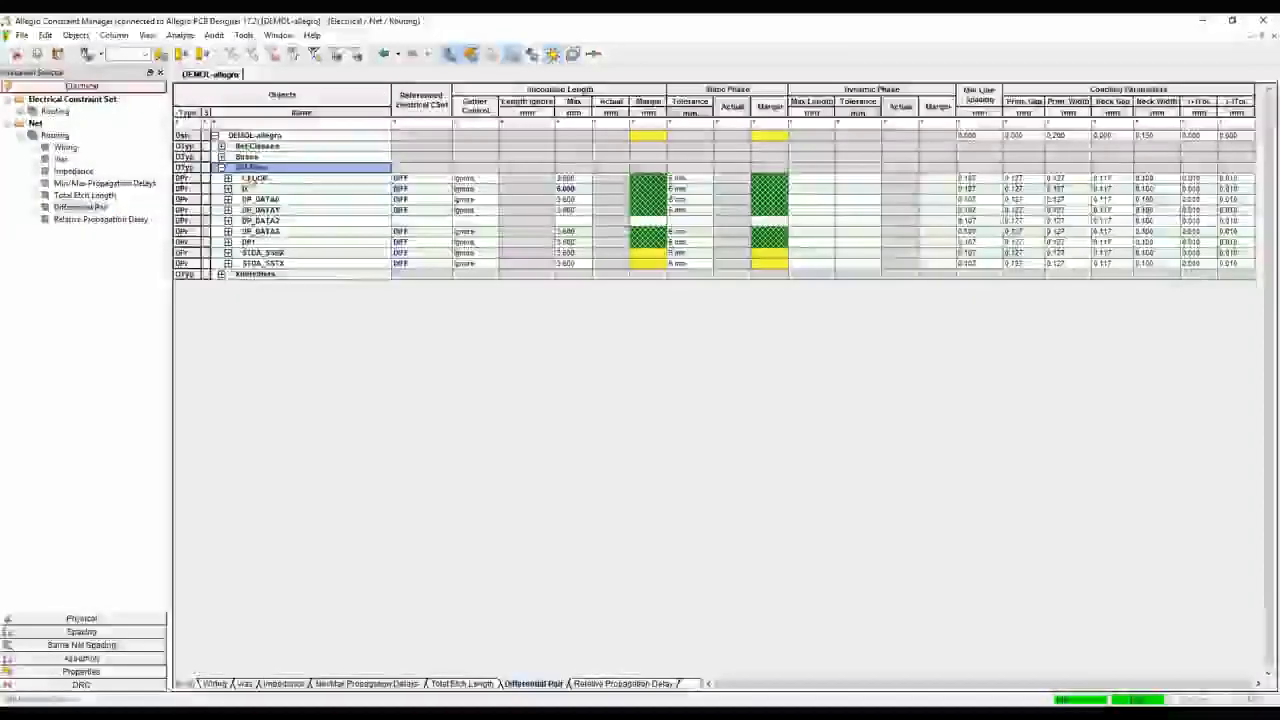
right_click(256, 170)
click(294, 290)
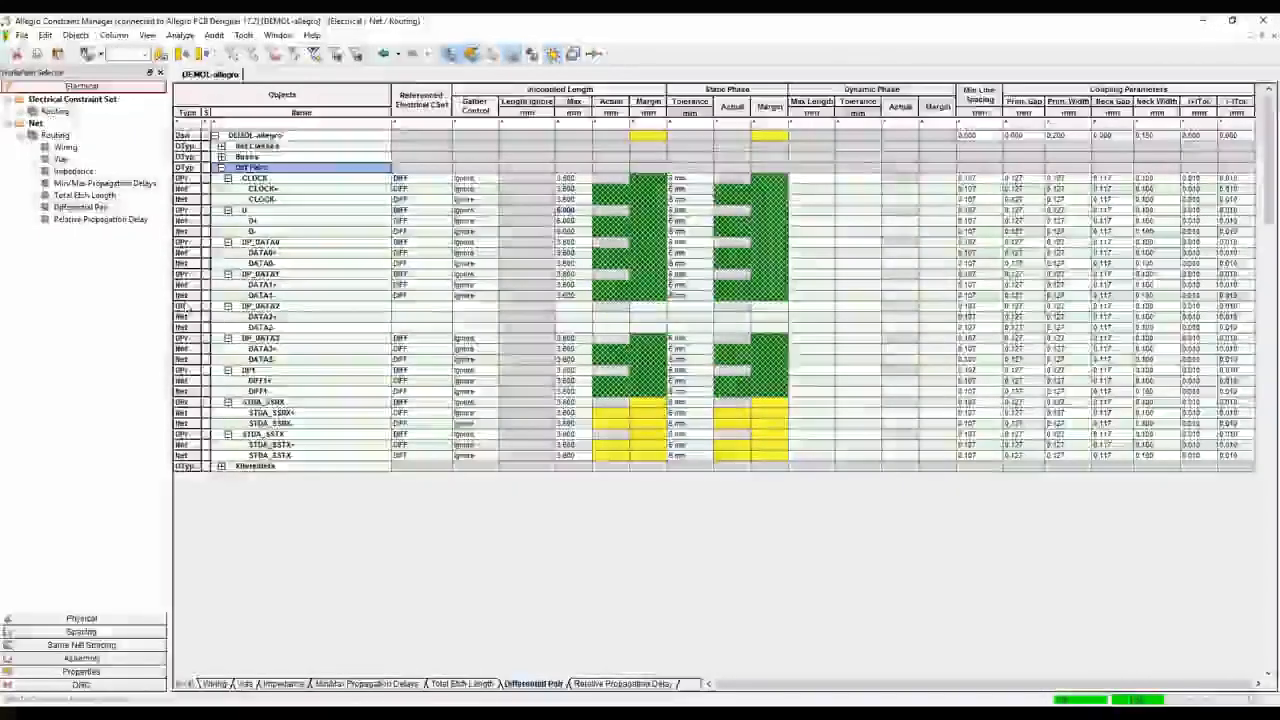
right_click(254, 168)
click(279, 177)
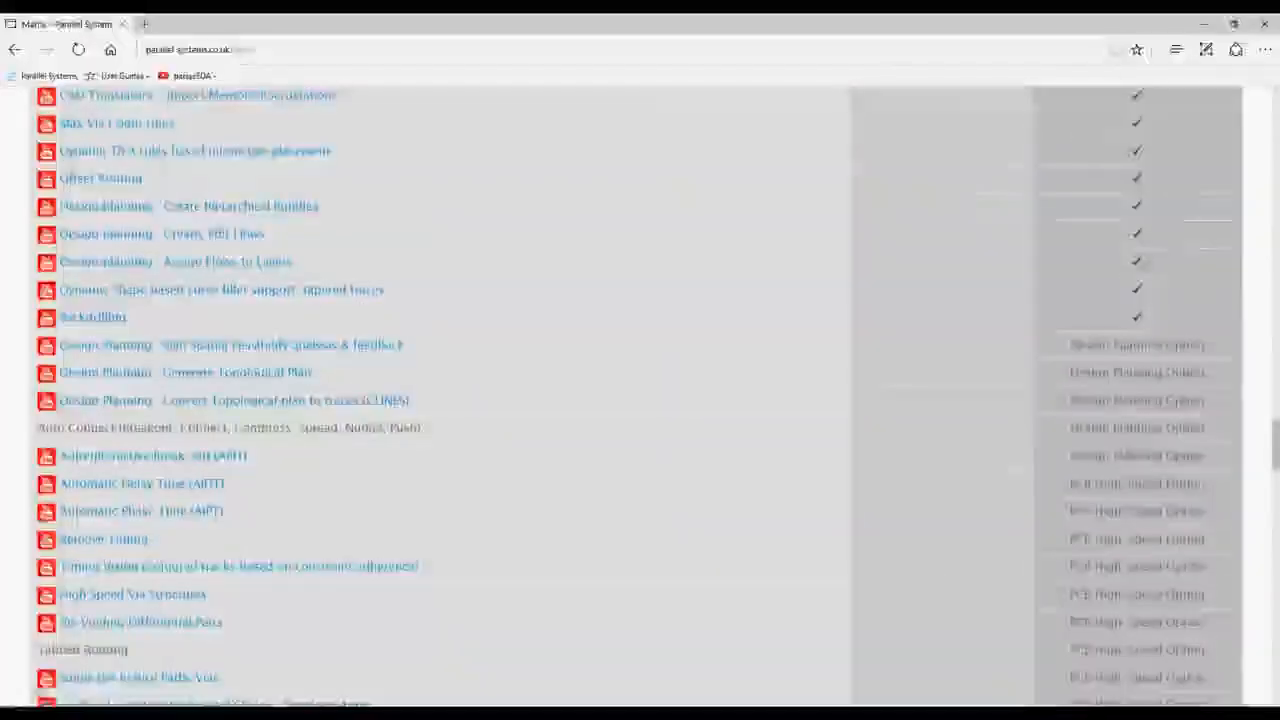
Switch to the browser, open the diffpair_definition guide from the Parallel Systems user guides, and go to its Dynamic Phase Control section
scroll(553, 297, down, 10)
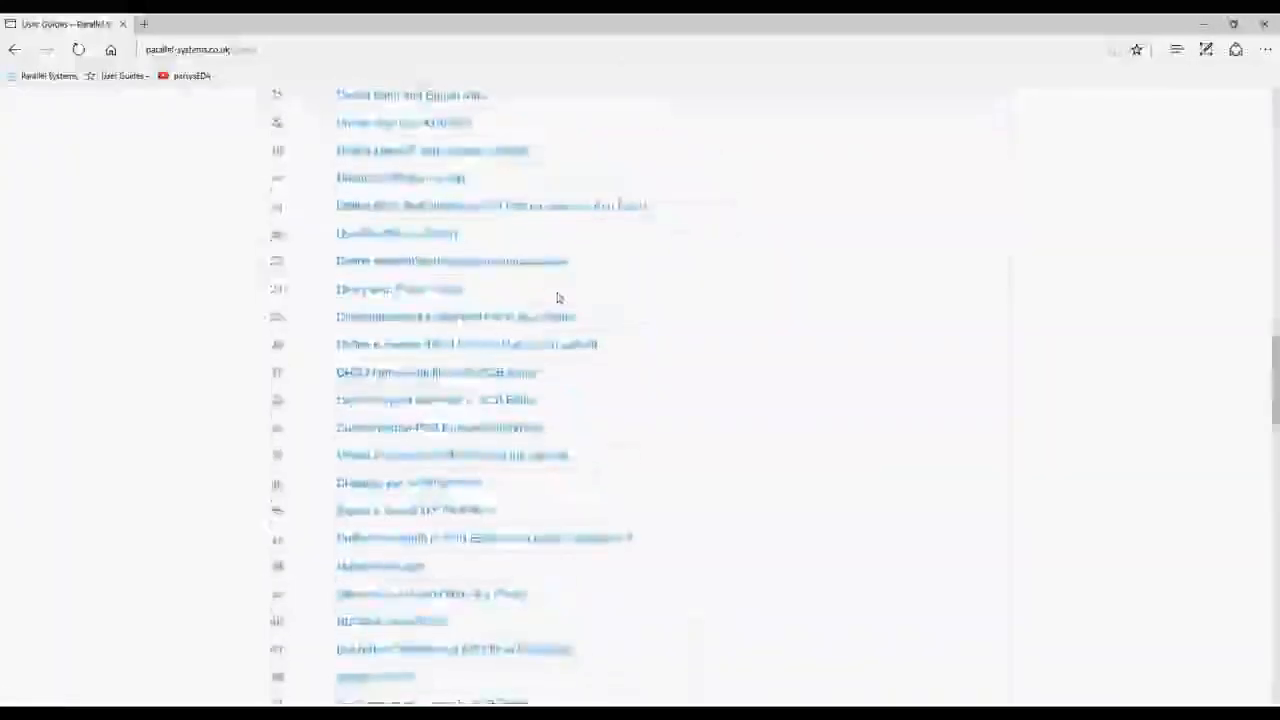
scroll(351, 403, down, 1)
scroll(506, 443, up, 3)
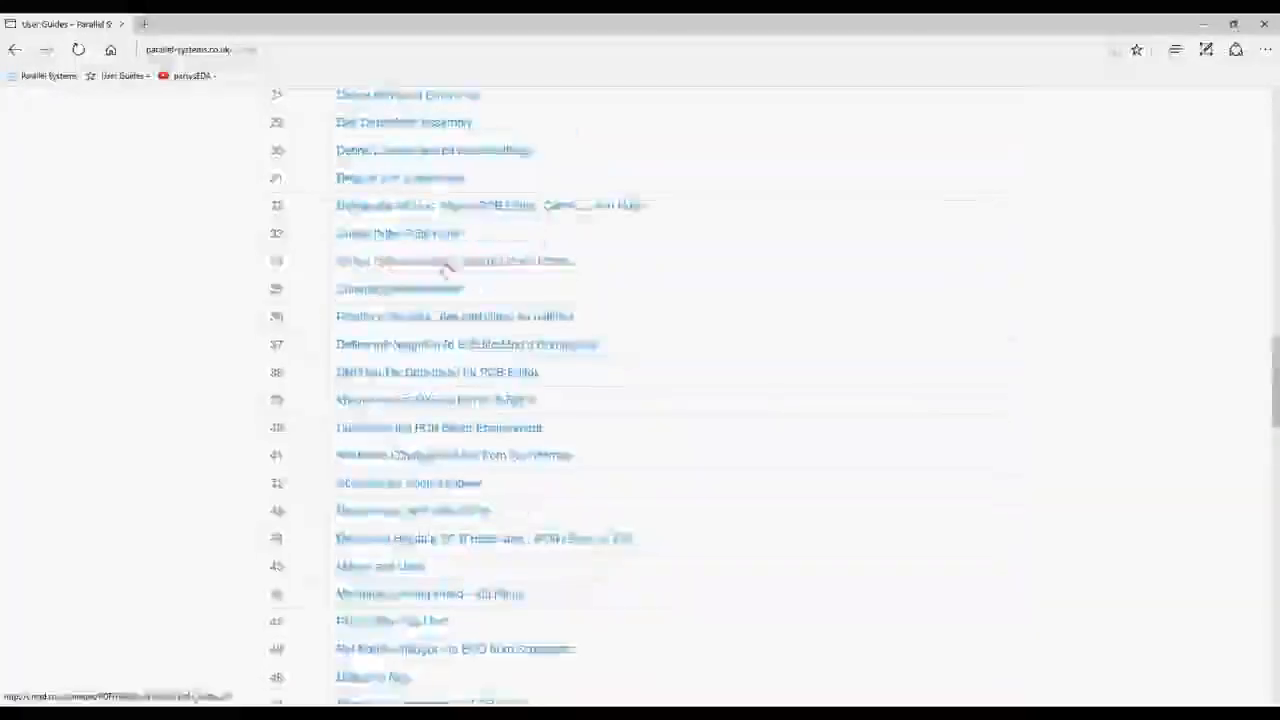
click(437, 241)
scroll(580, 349, down, 6)
scroll(635, 400, down, 15)
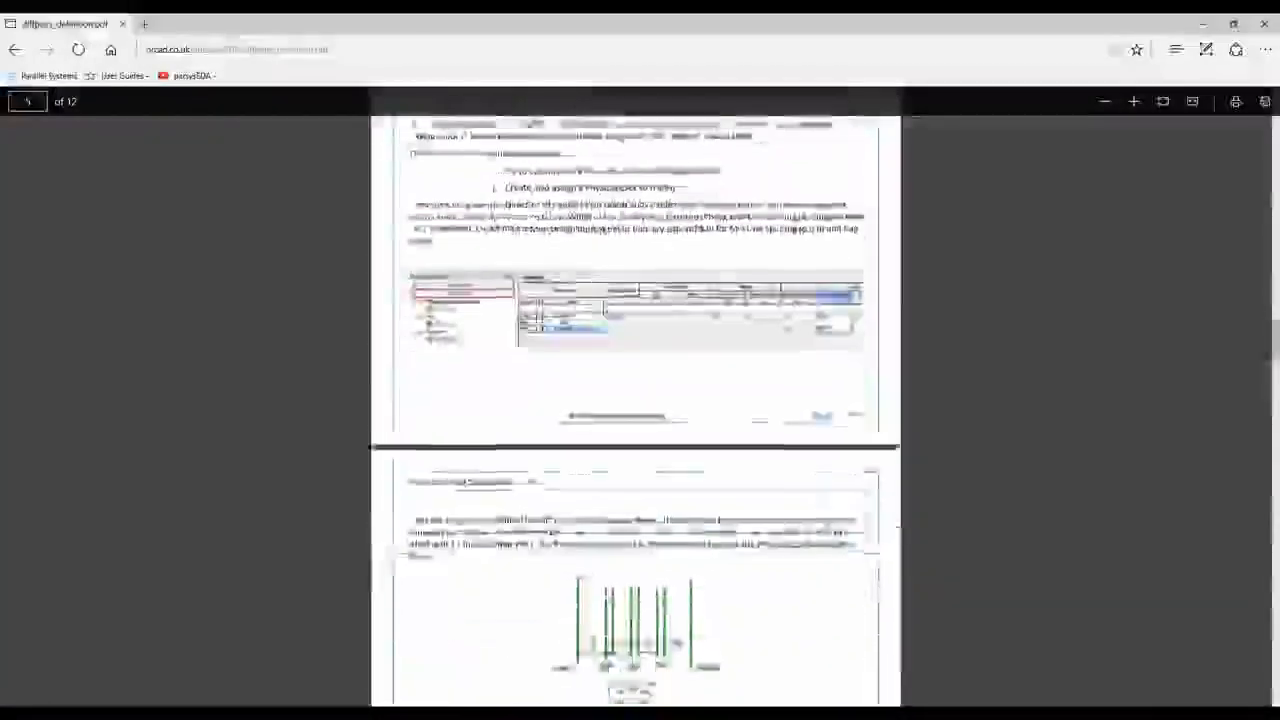
scroll(575, 377, down, 15)
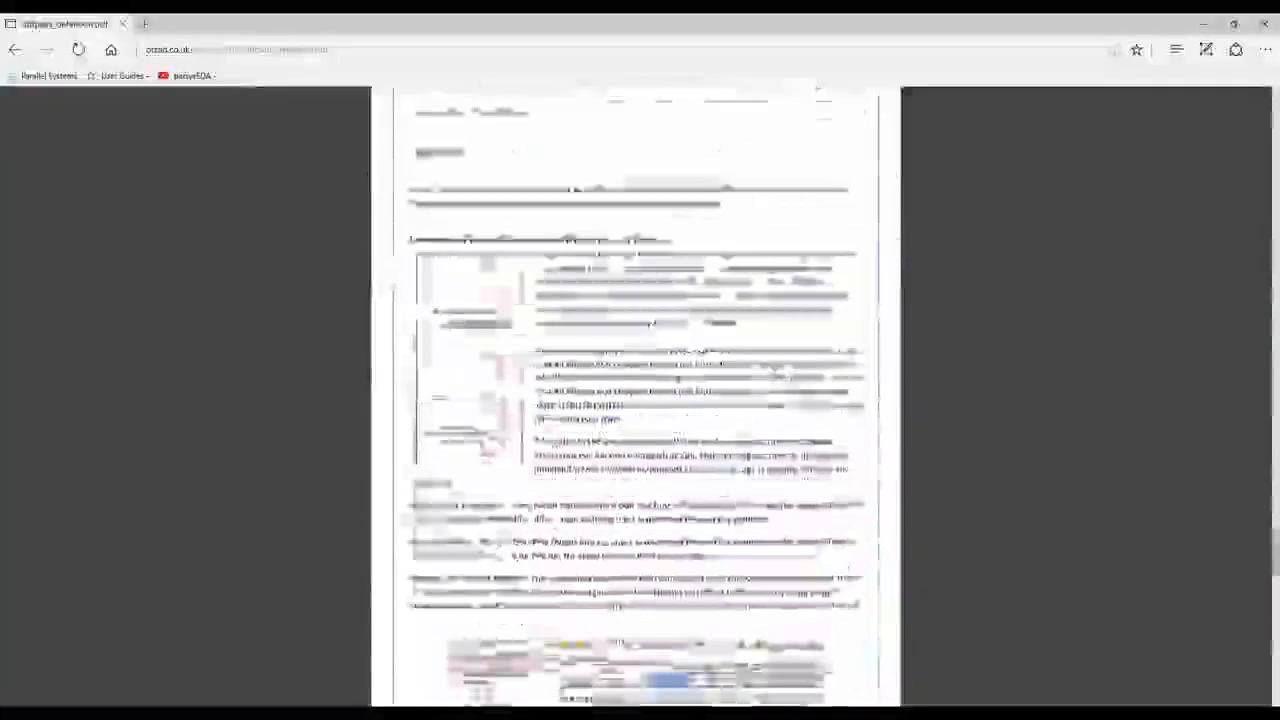
scroll(575, 377, down, 5)
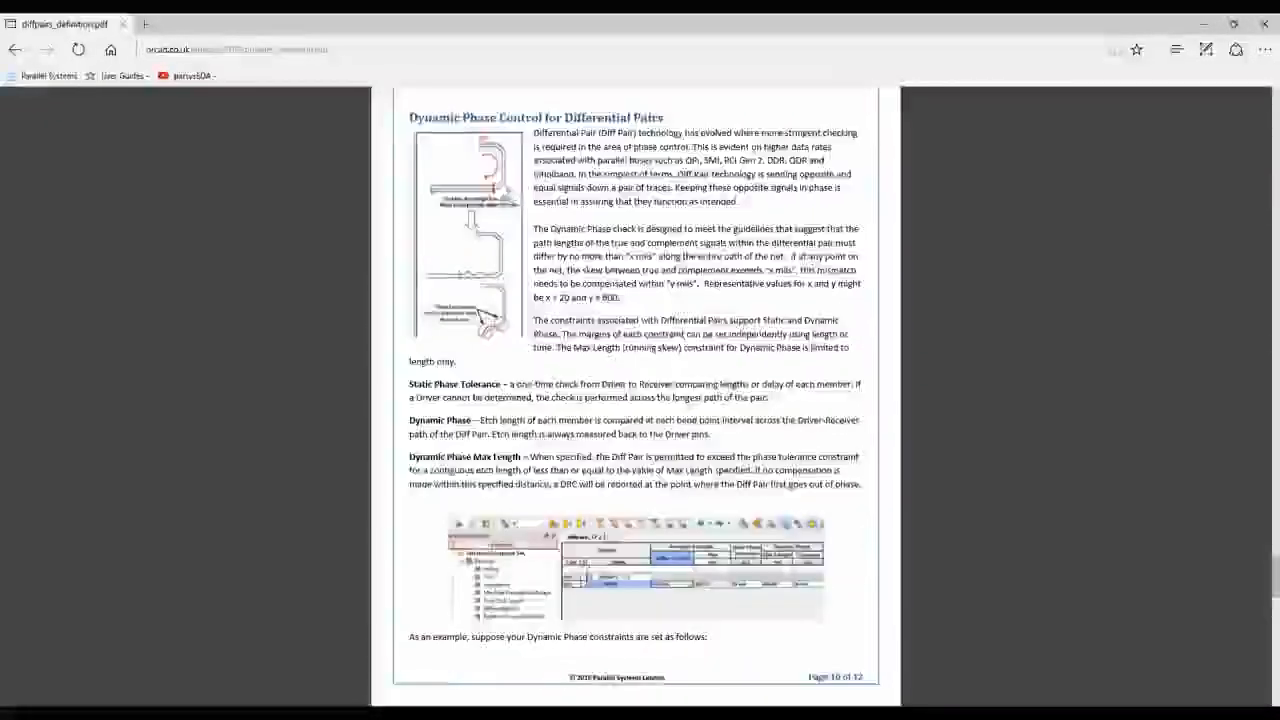
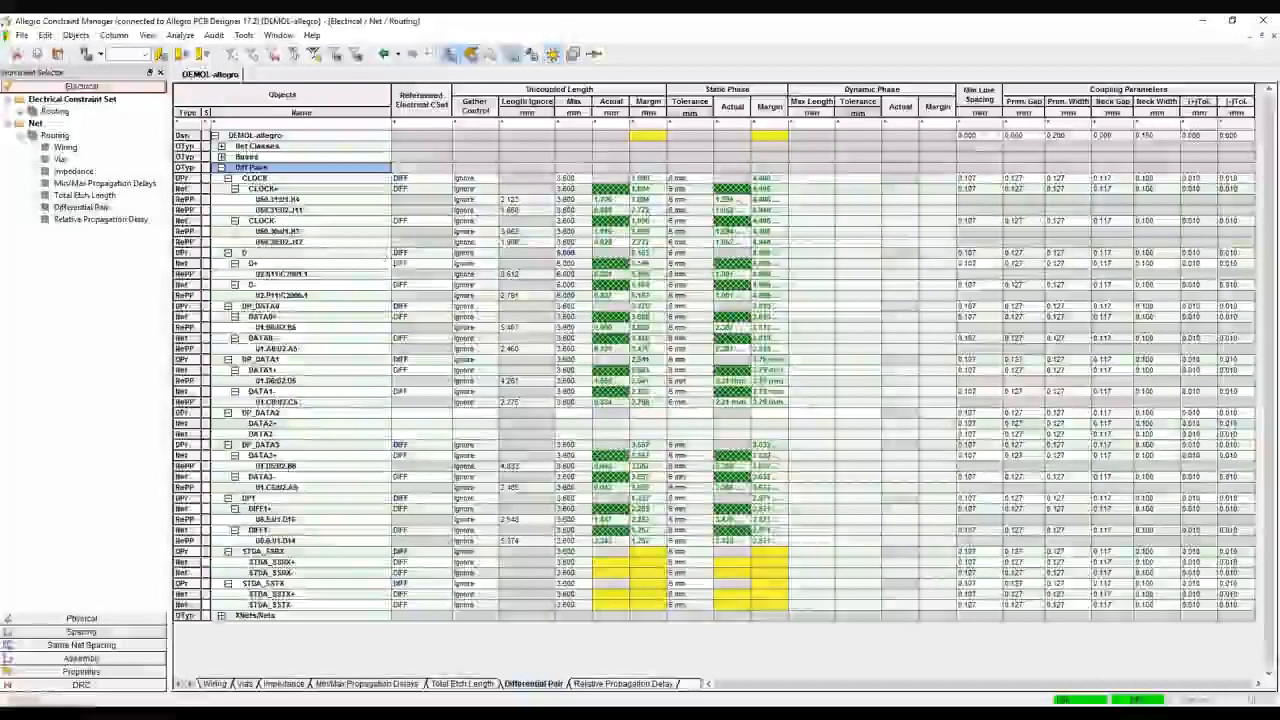
Set the D differential pair's dynamic phase max length to 7.5 mm and tolerance to 0.5 mm, and analyze the pair
click(810, 253)
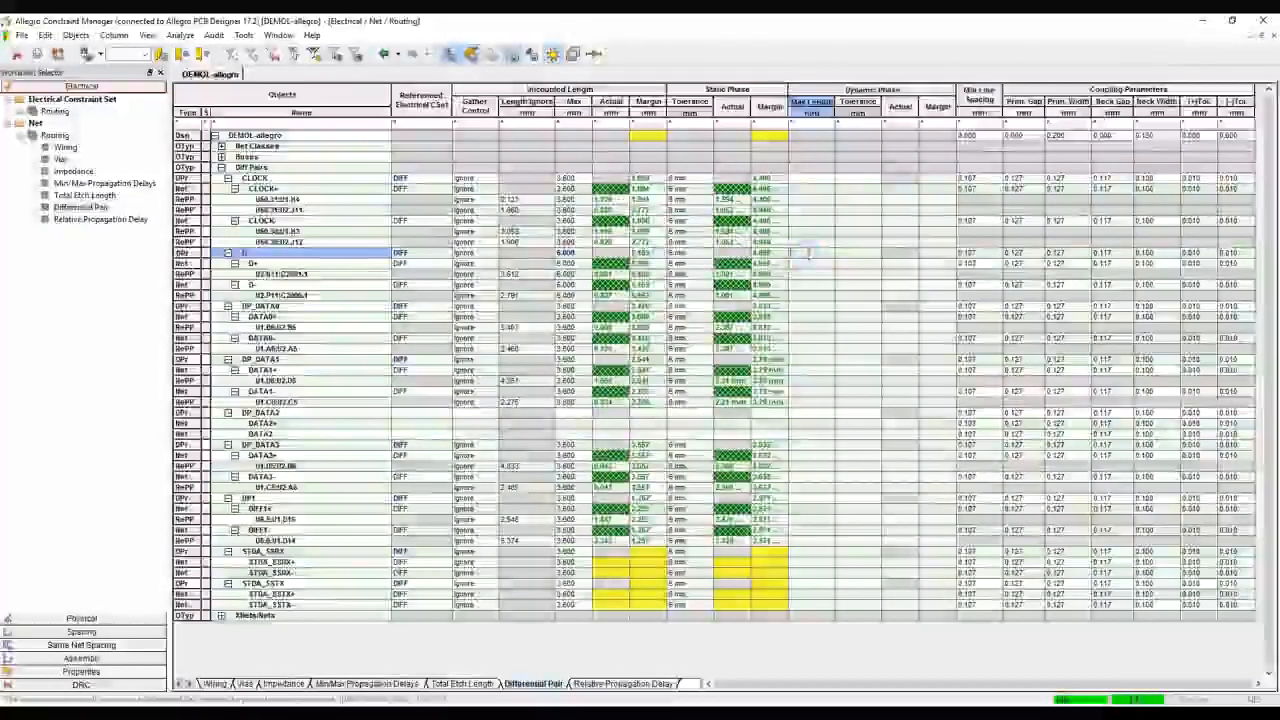
text(7)
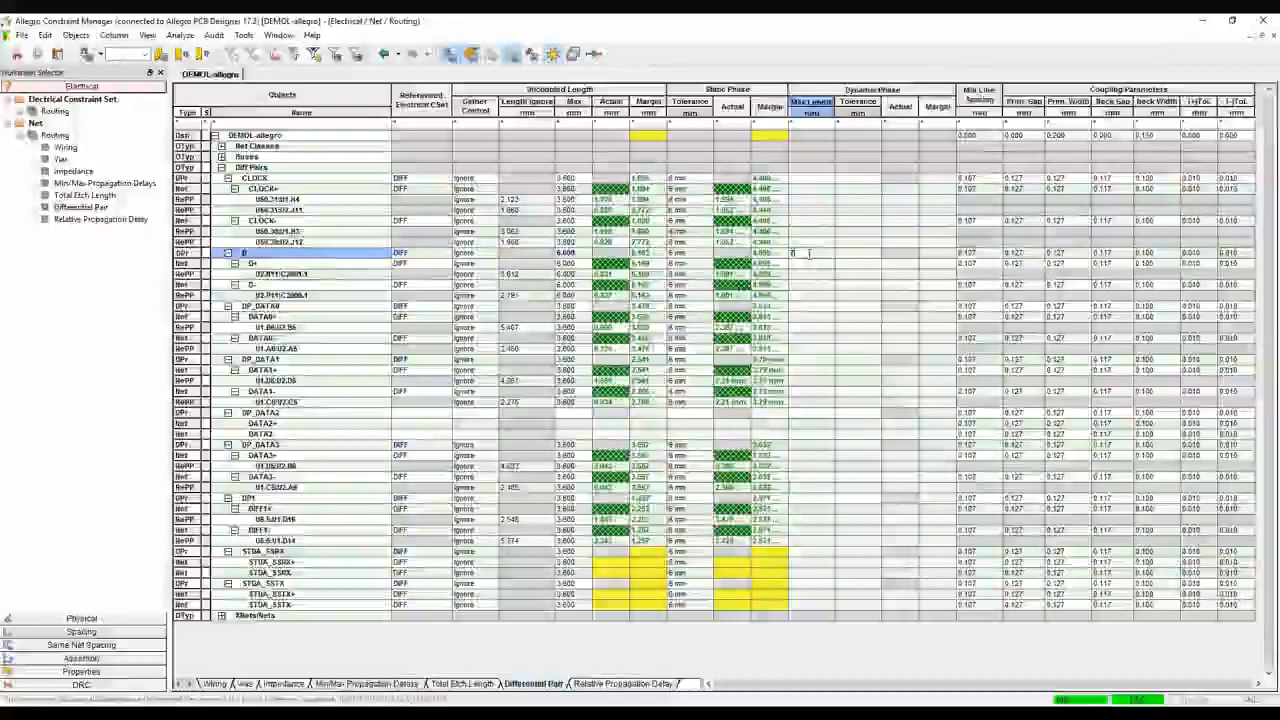
key(Tab)
text(0.5)
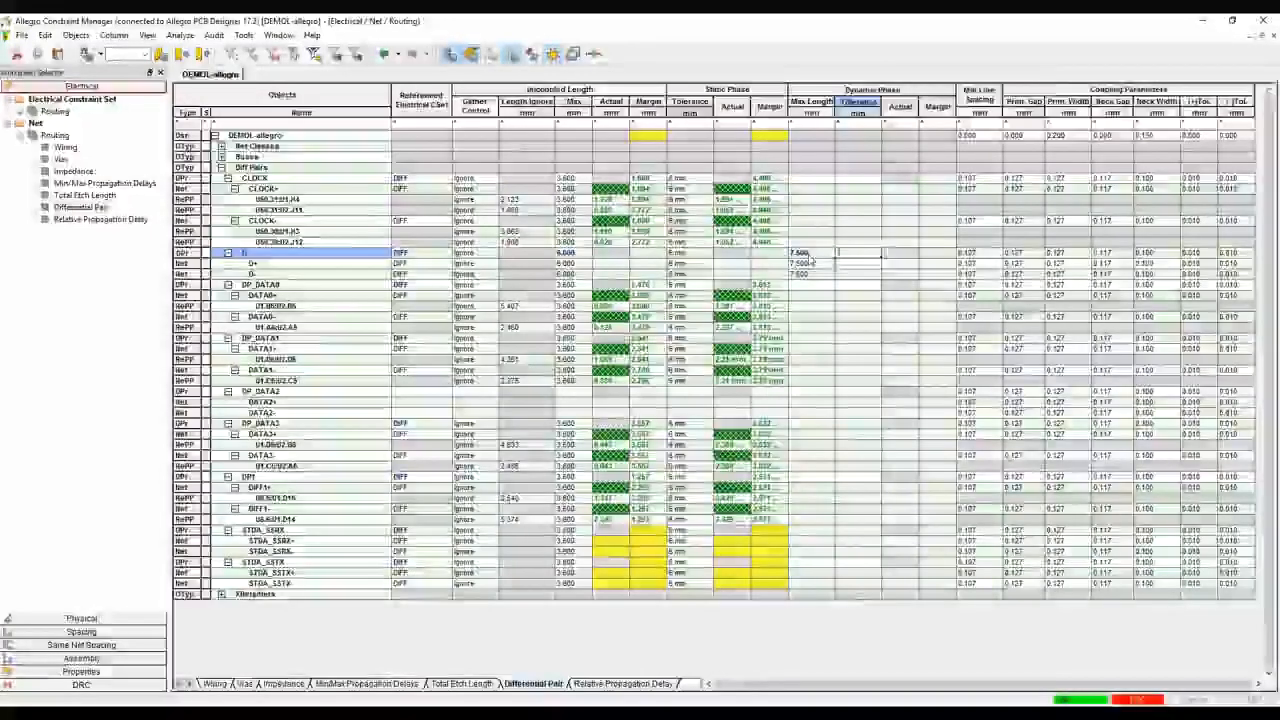
key(Tab)
right_click(274, 253)
click(285, 261)
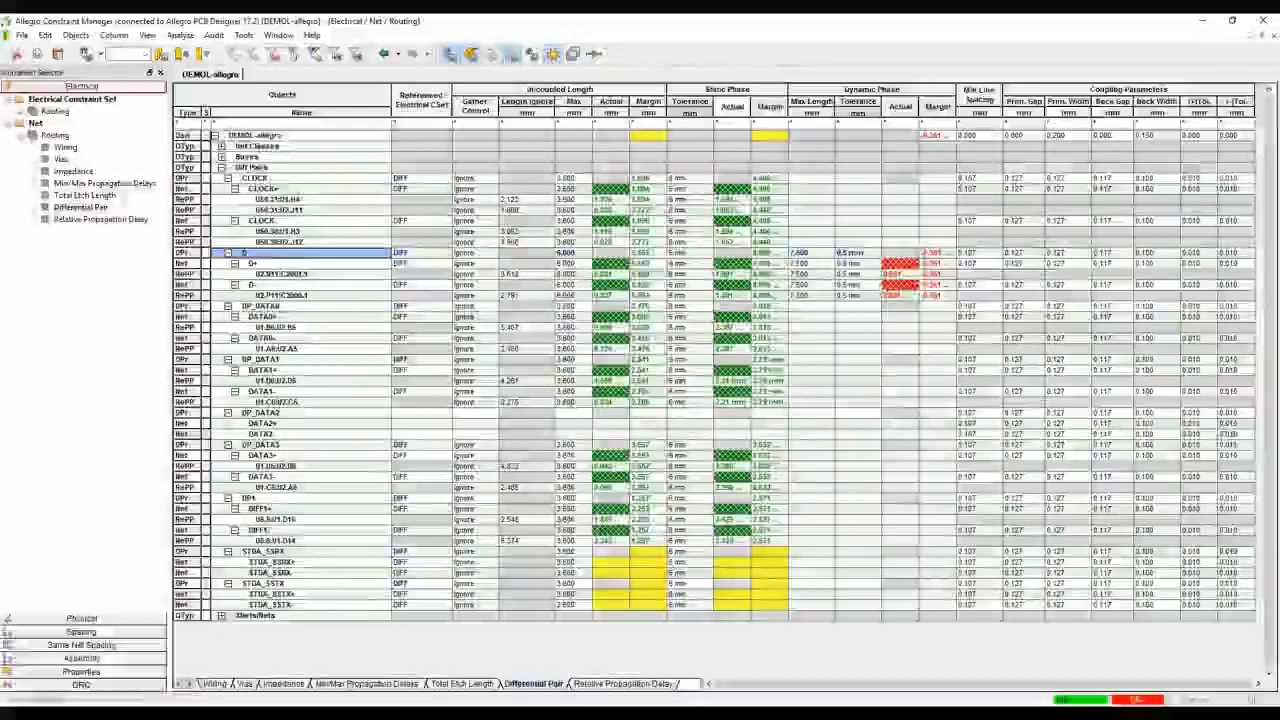
Switch to the board layout and examine the D pair's dynamic phase DRC marker and its highlighted route along the board
click(1203, 20)
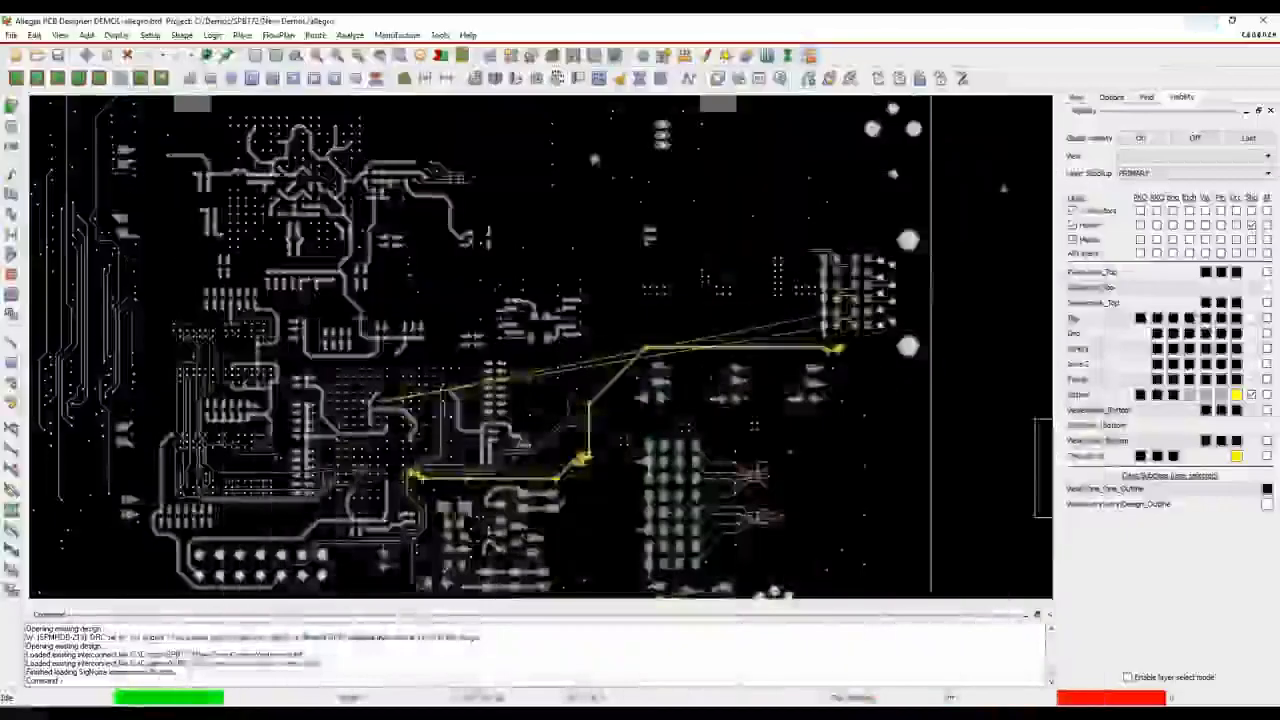
scroll(425, 498, up, 2)
scroll(424, 498, up, 2)
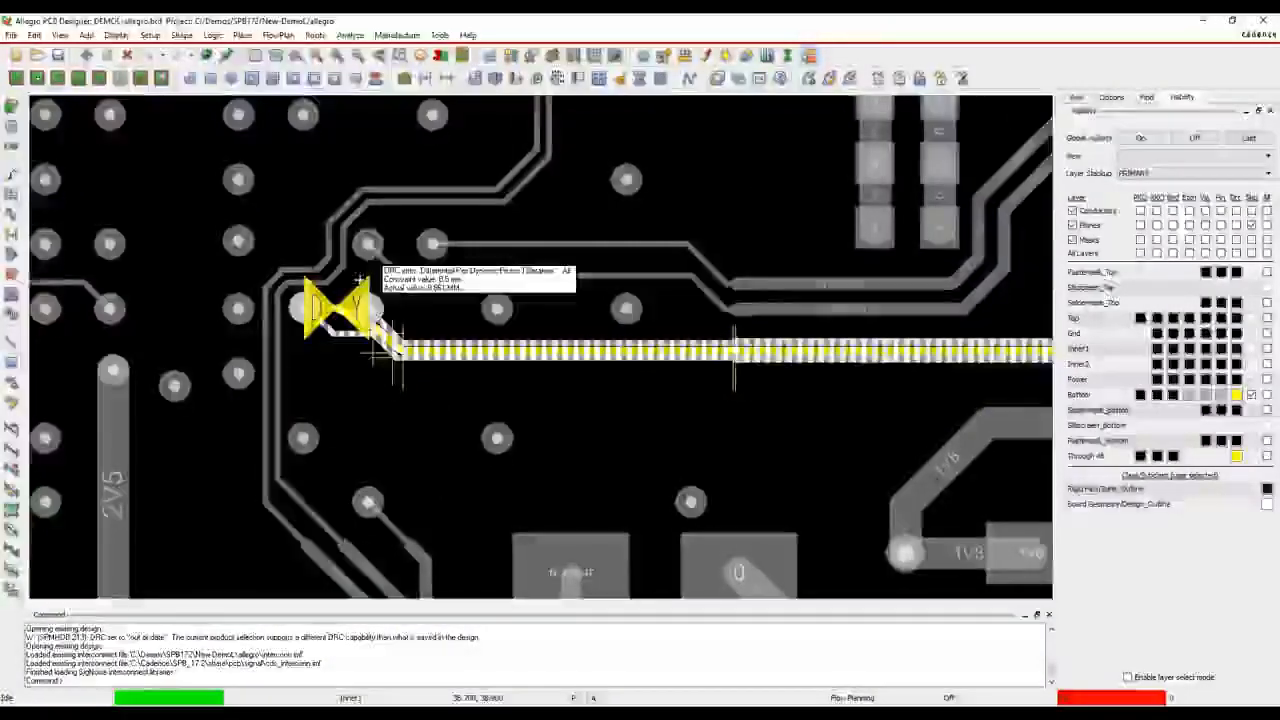
mouse_move(930, 371)
middle_down()
mouse_move(608, 443)
mouse_move(60, 505)
middle_up()
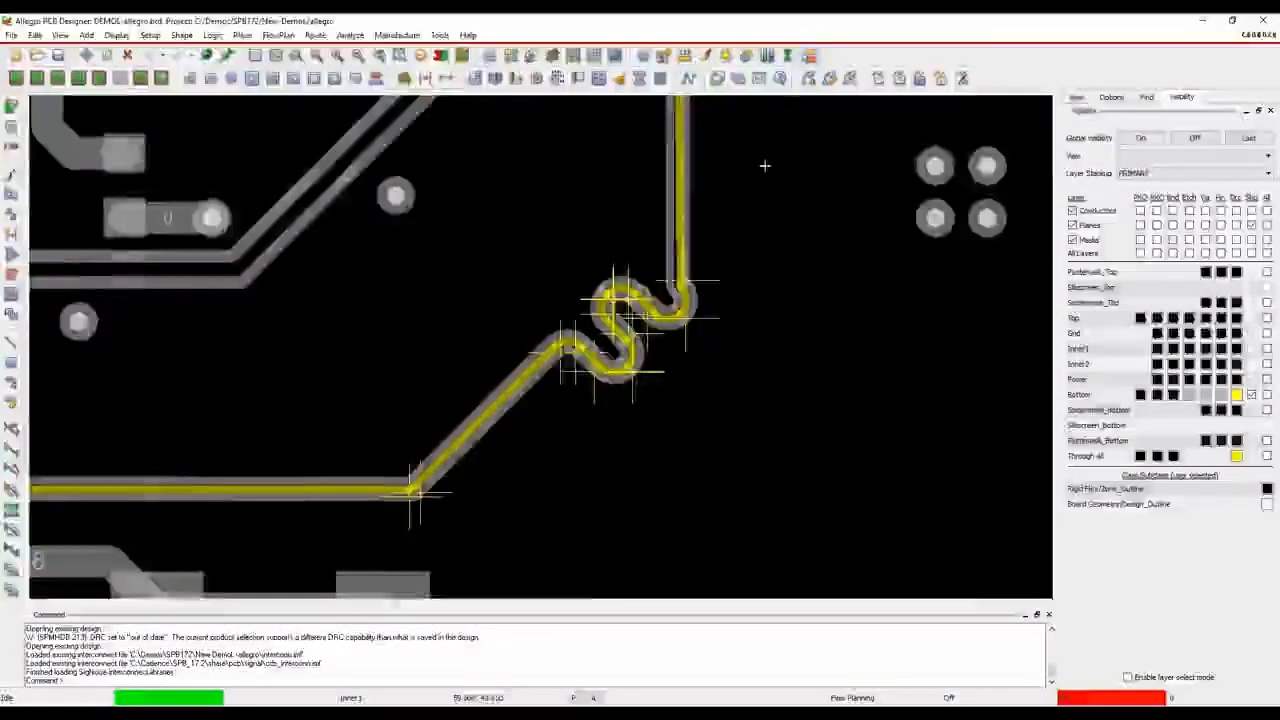
scroll(763, 166, down, 1)
middle_drag(724, 132, 580, 570)
mouse_move(612, 435)
middle_down()
mouse_move(272, 474)
mouse_move(673, 325)
middle_up()
mouse_move(553, 301)
middle_down()
mouse_move(557, 353)
mouse_move(600, 371)
mouse_move(480, 473)
middle_up()
scroll(586, 412, up, 2)
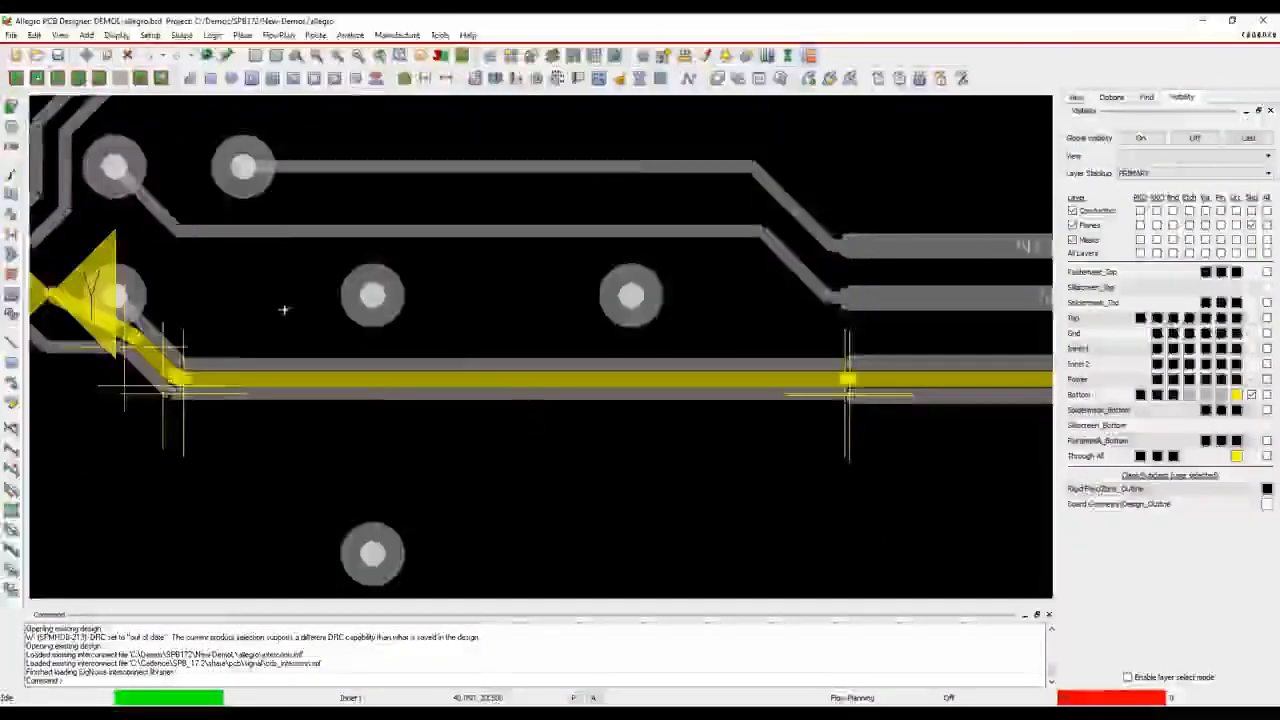
Try to add manual Phase Tune bumps to the D pair's trace near the DRC marker
click(315, 34)
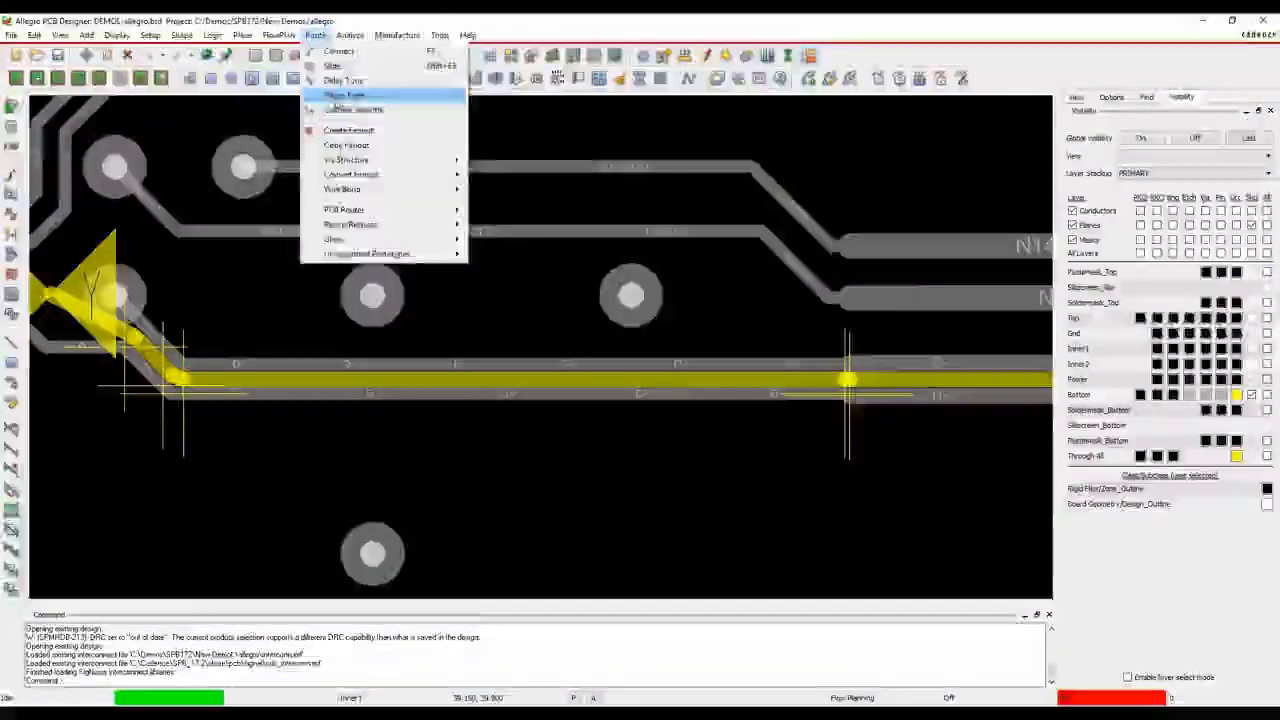
click(345, 95)
click(231, 363)
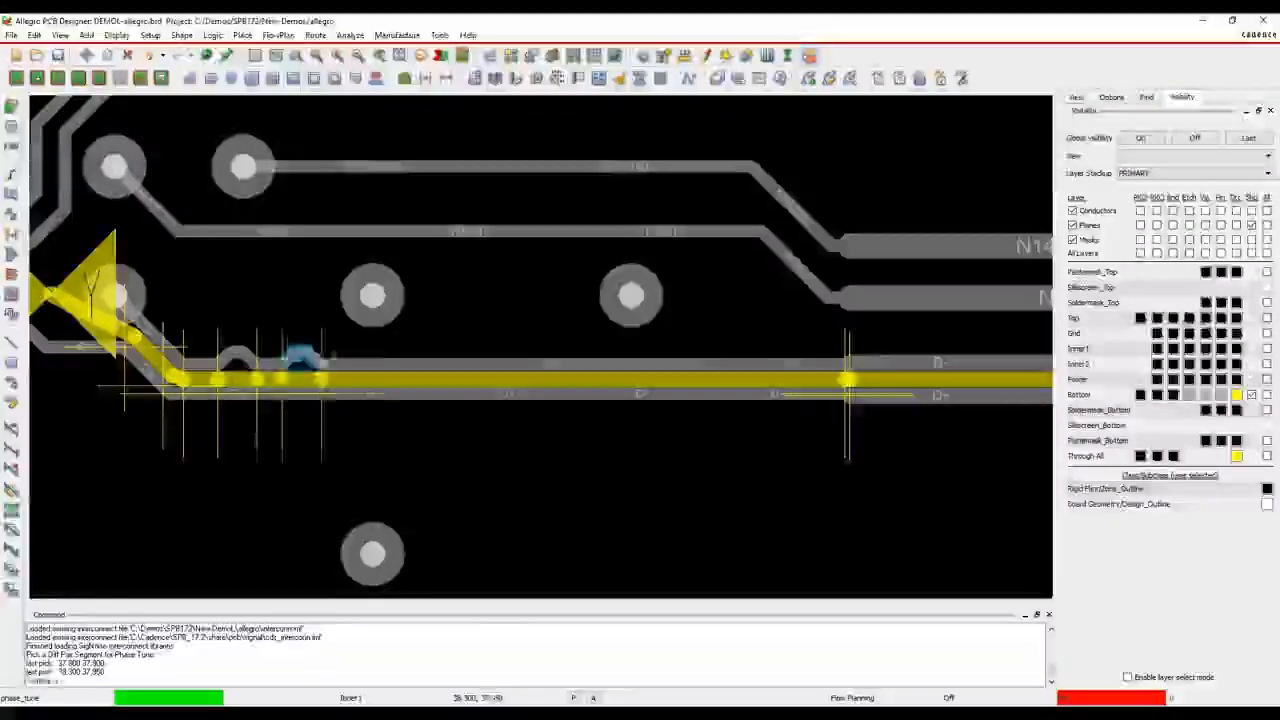
right_click(464, 253)
click(491, 277)
right_click(490, 277)
click(503, 300)
right_click(508, 293)
click(520, 301)
Change the editor to reload the board in Allegro PCB Designer with the auto-interactive tuning commands available
click(11, 35)
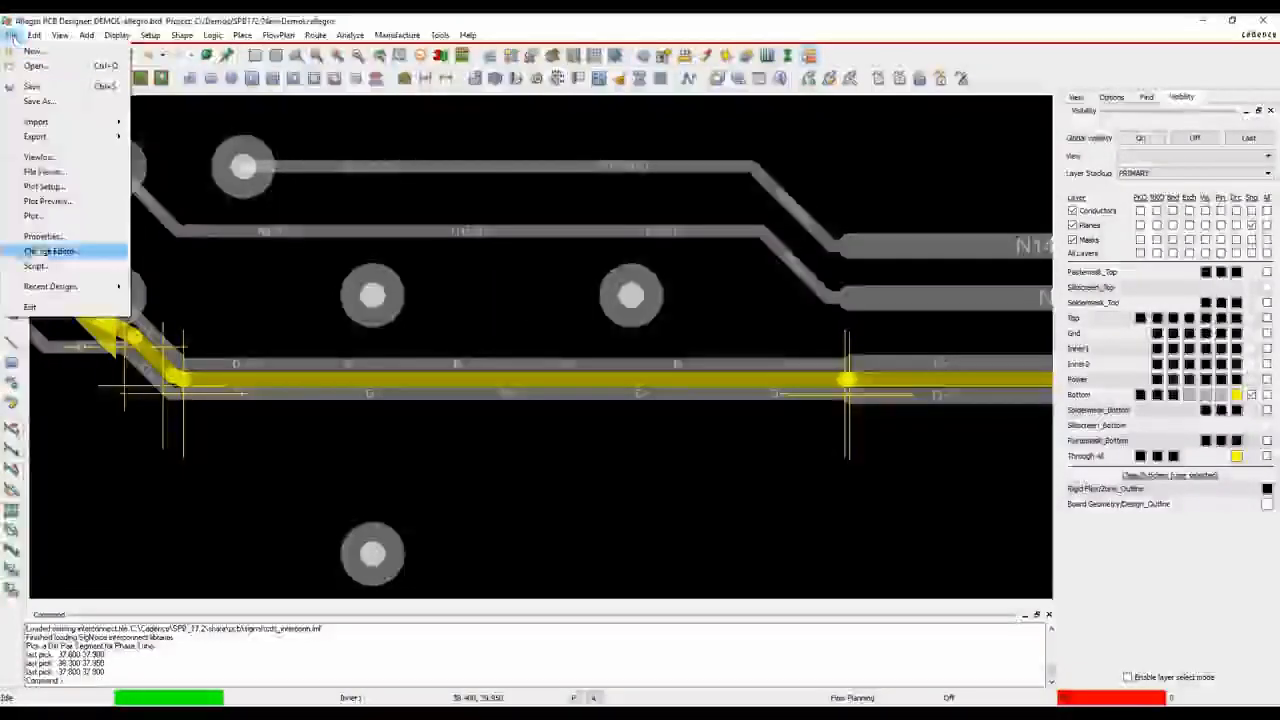
click(37, 253)
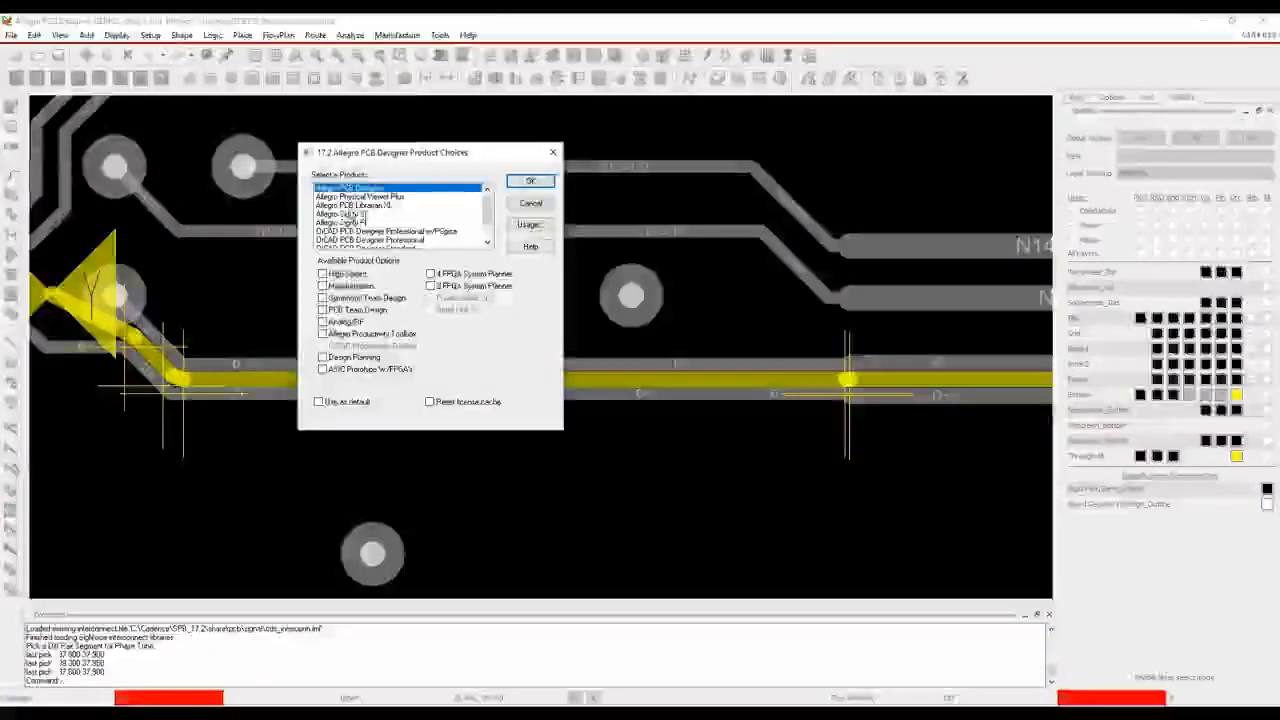
click(530, 180)
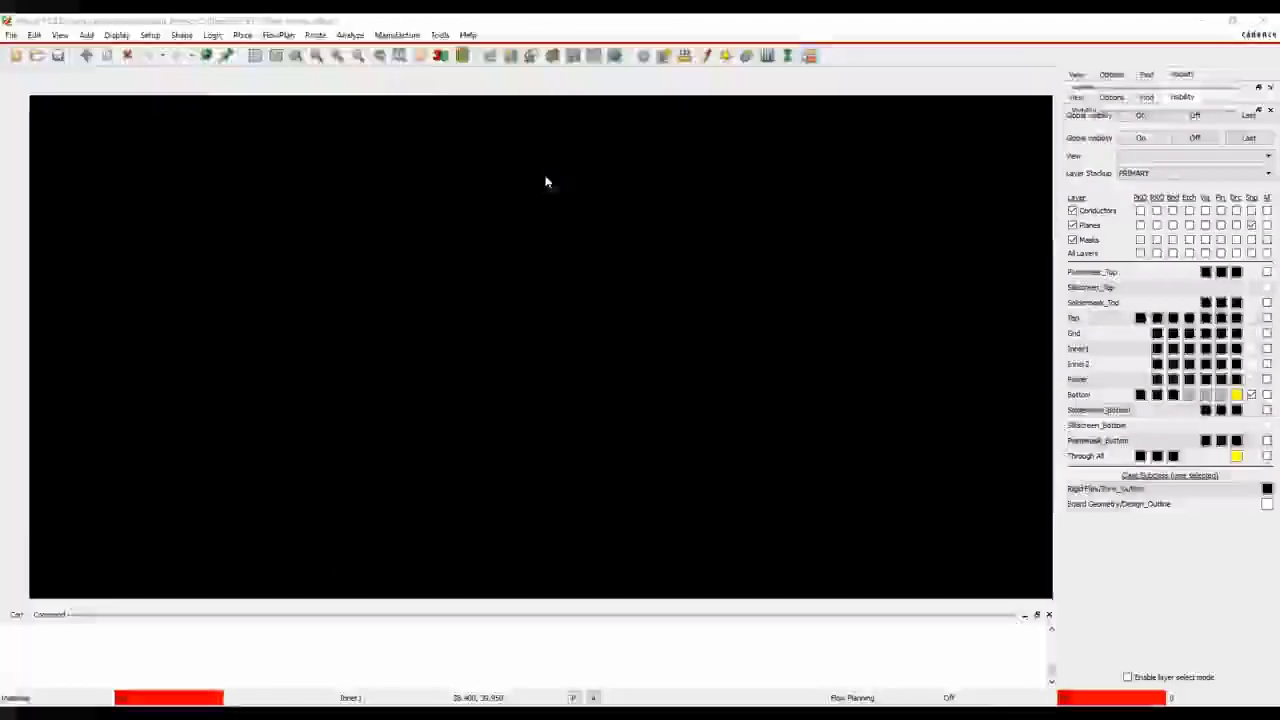
Start Auto-interactive Phase Tune with compensation location Any, disabling pad entry shortening and lengthening and enabling uncoupled bumps
click(315, 35)
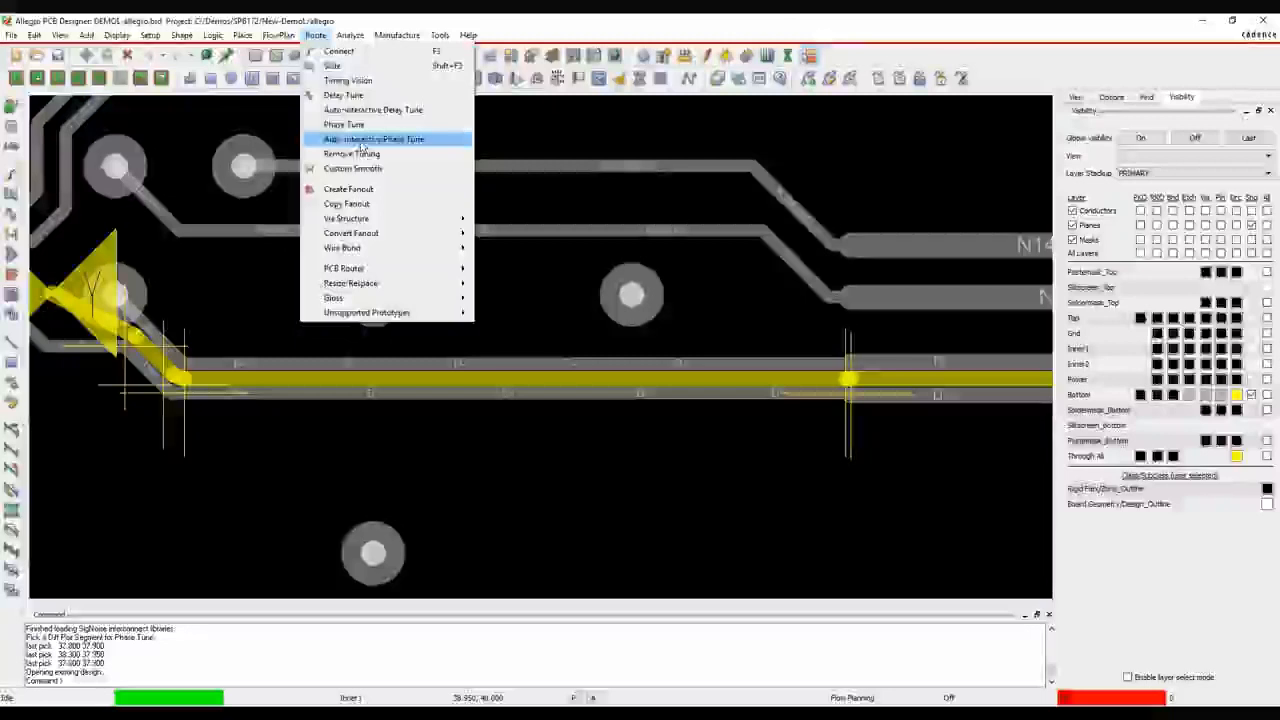
click(362, 139)
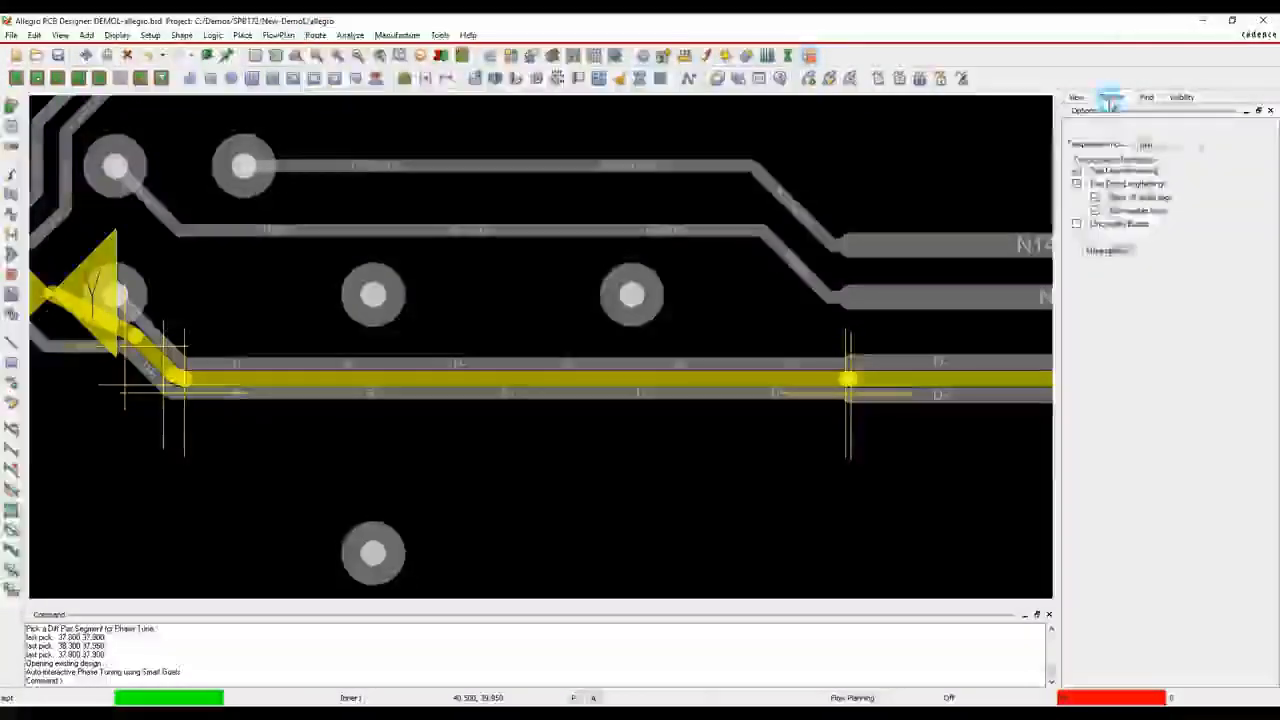
click(1172, 146)
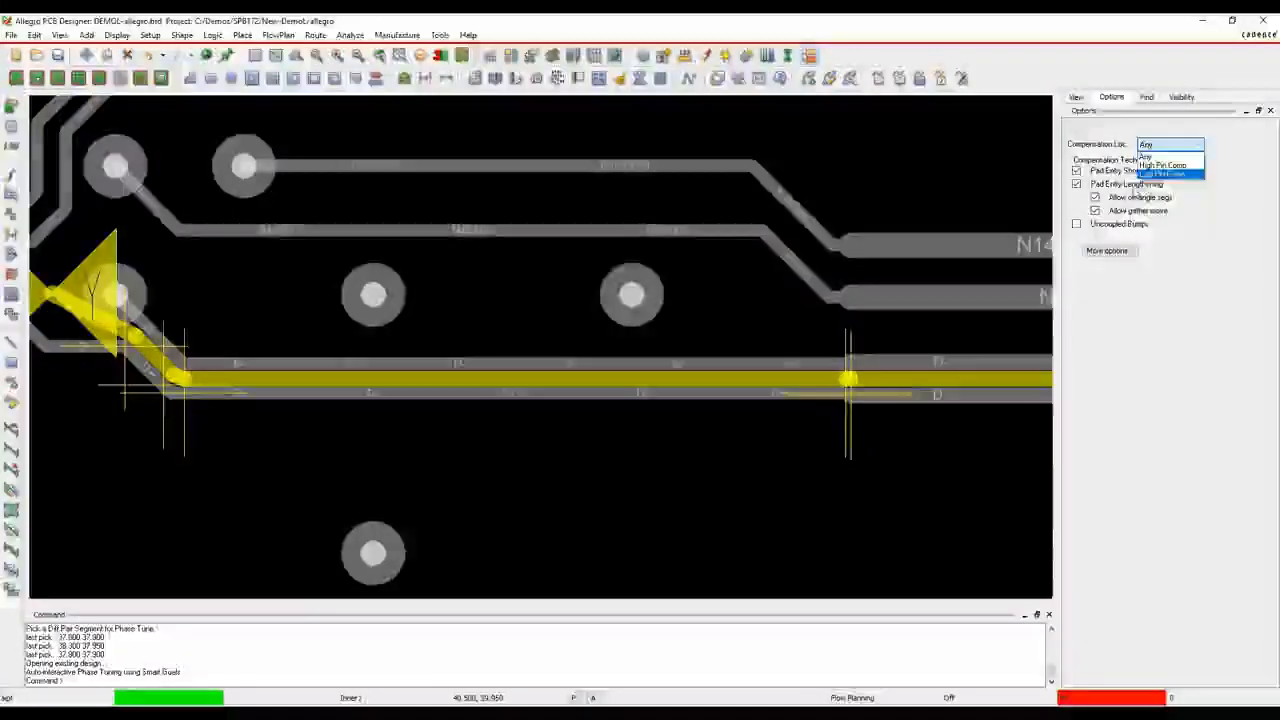
click(1150, 157)
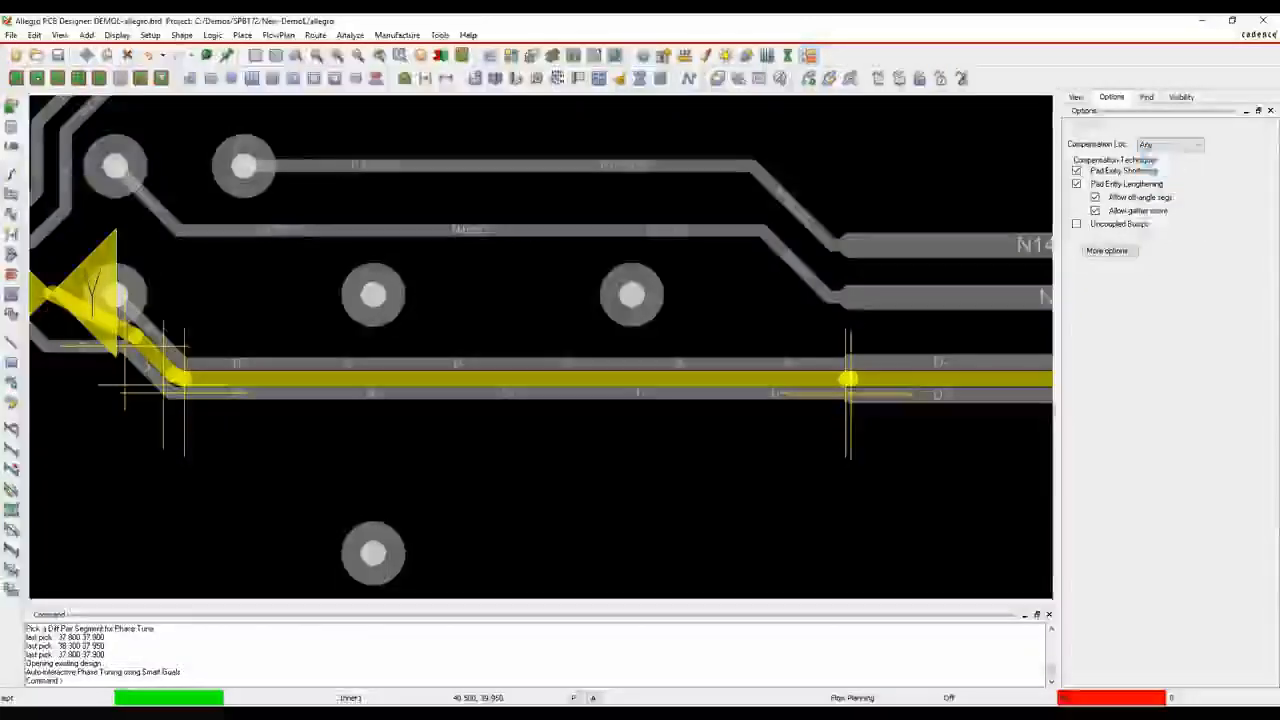
click(1076, 184)
click(1076, 224)
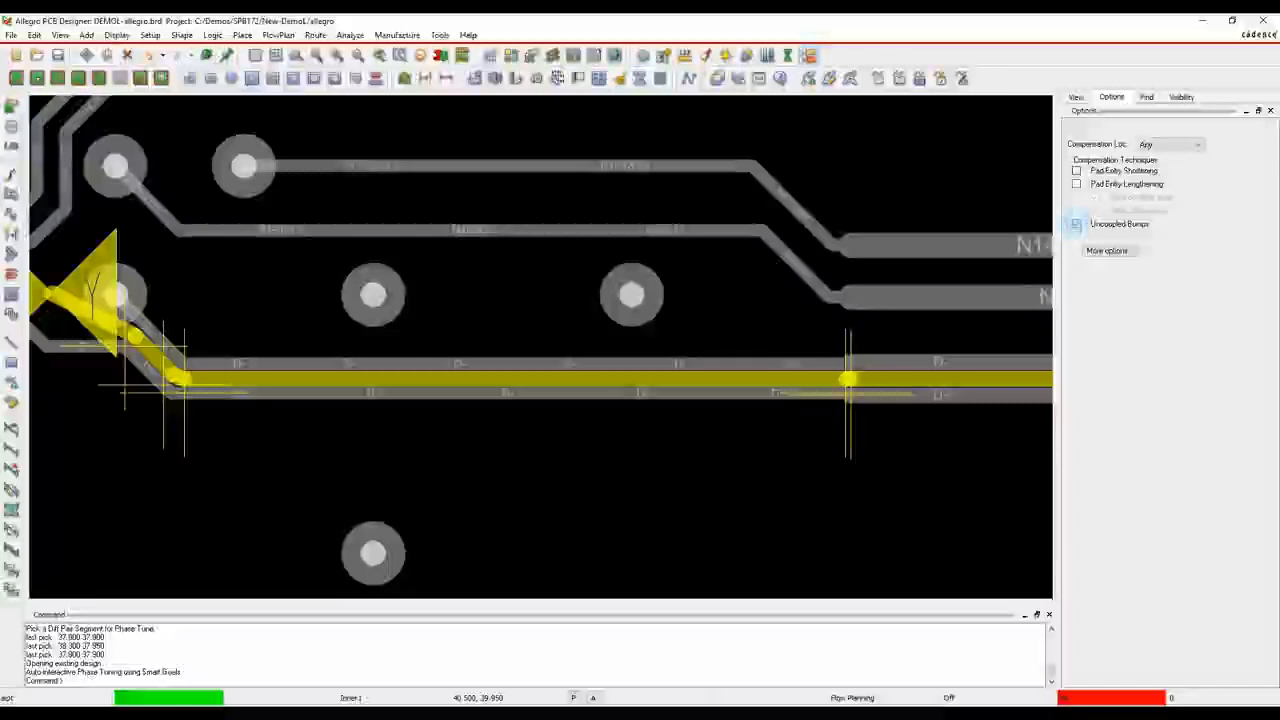
Enable accordion bumps in the Auto-I Phase Tune parameters, with minimum amplitude 1x width and gap 2x width, and apply them
click(1110, 250)
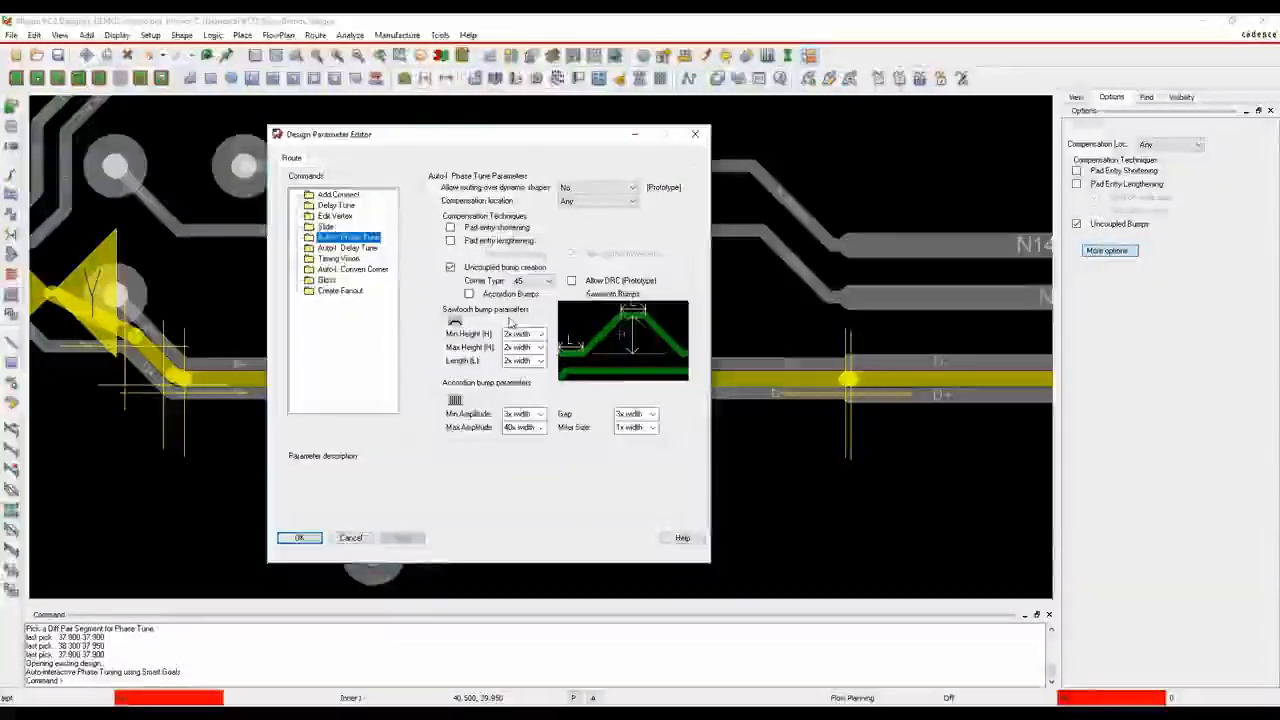
click(469, 294)
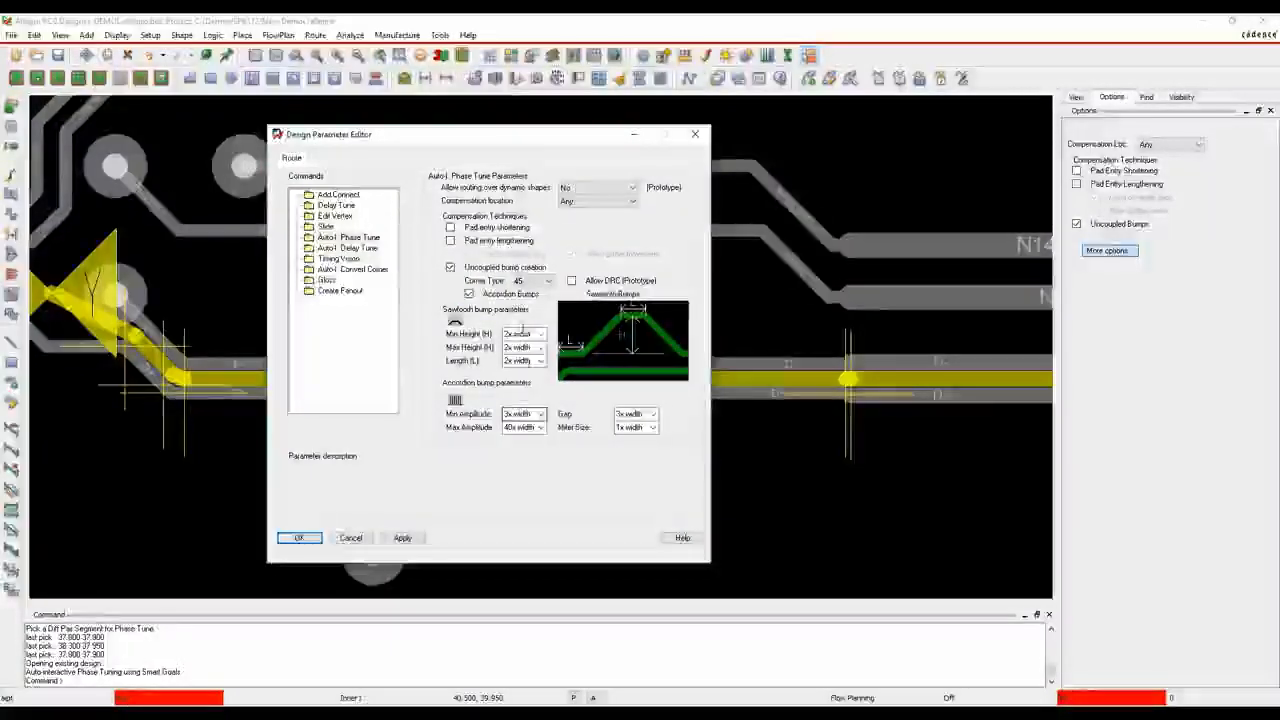
click(518, 413)
text(1x)
key(Tab)
text(2)
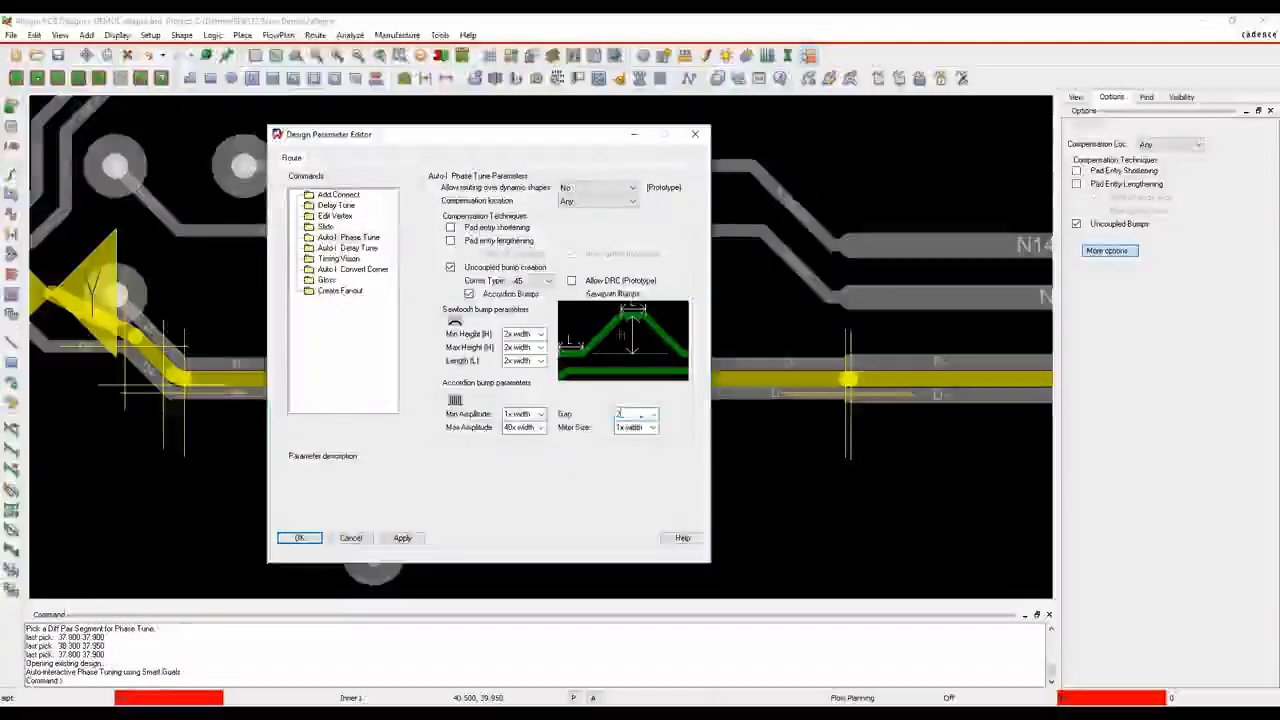
click(402, 537)
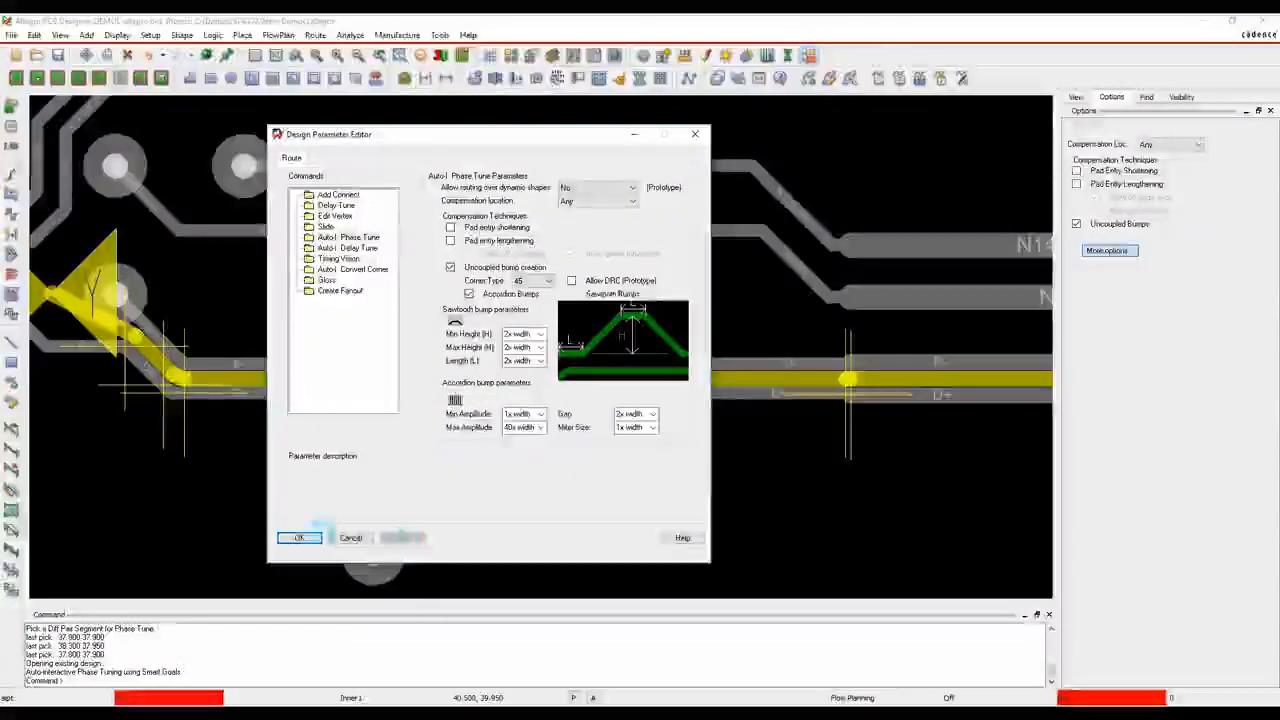
click(303, 537)
Run auto-interactive phase tuning on the D pair's traces beside the DRC marker
drag(252, 426, 299, 321)
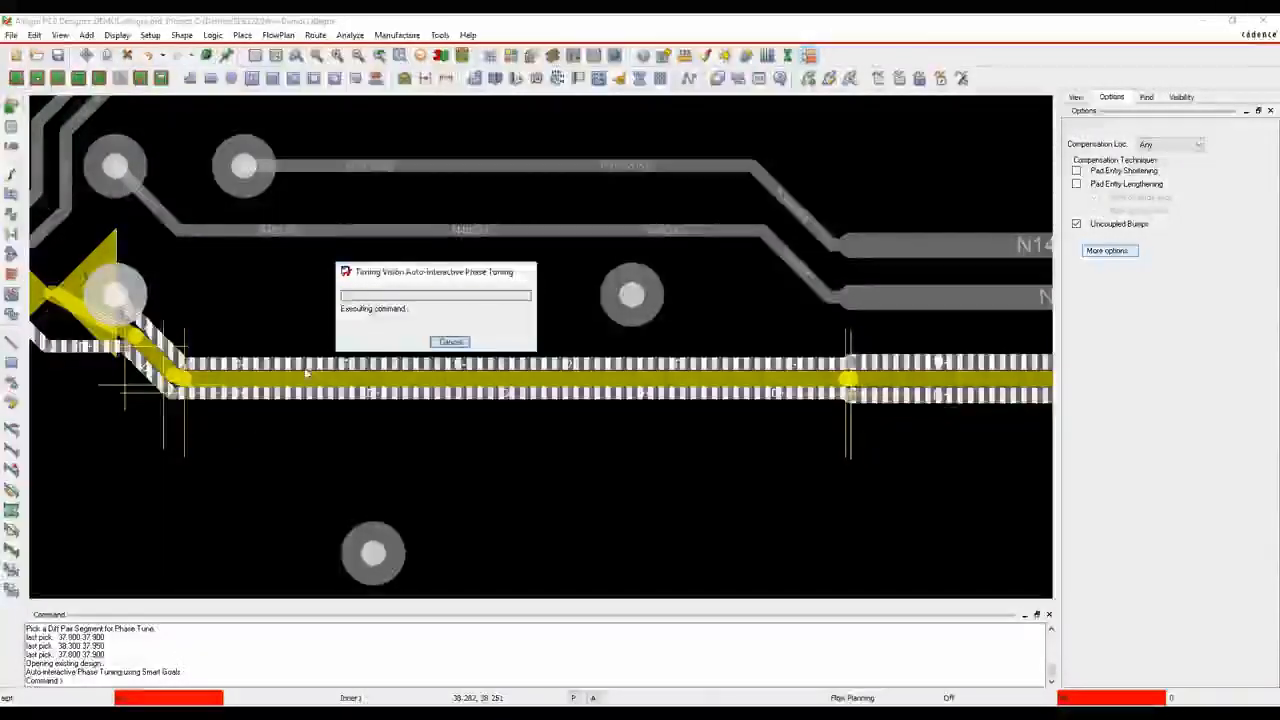
click(331, 476)
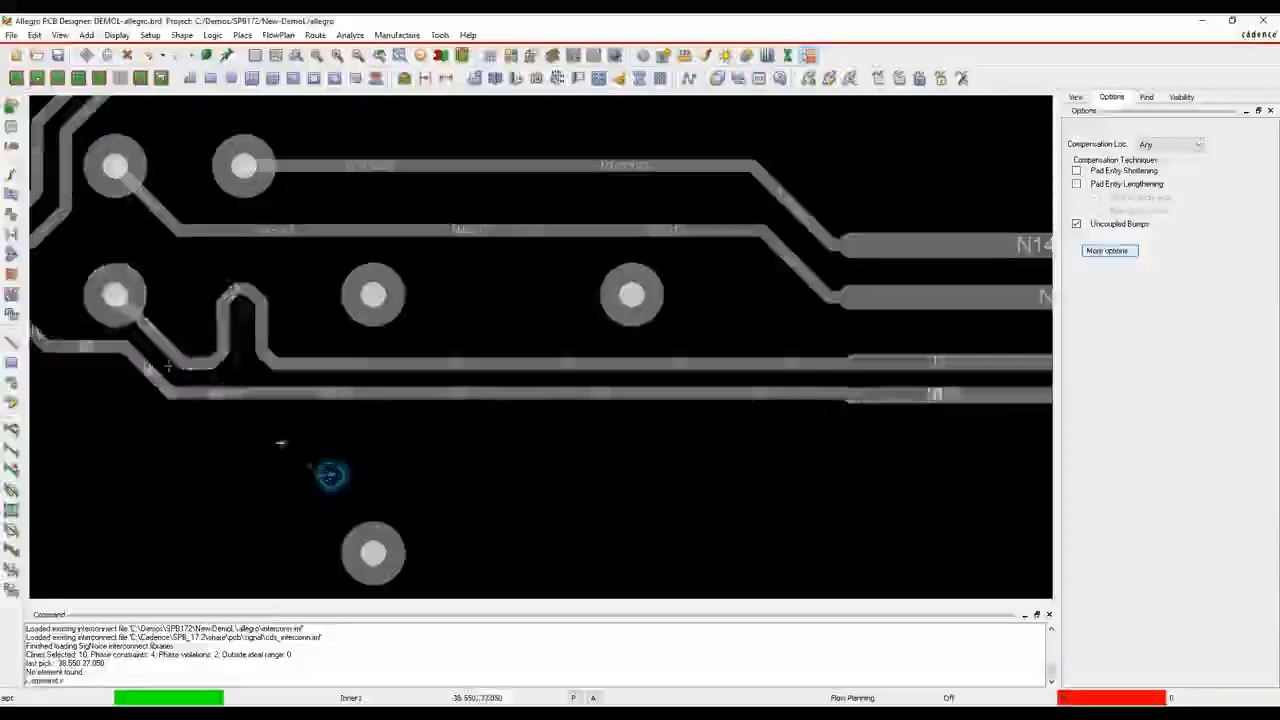
scroll(650, 340, down, 6)
middle_drag(809, 145, 943, 235)
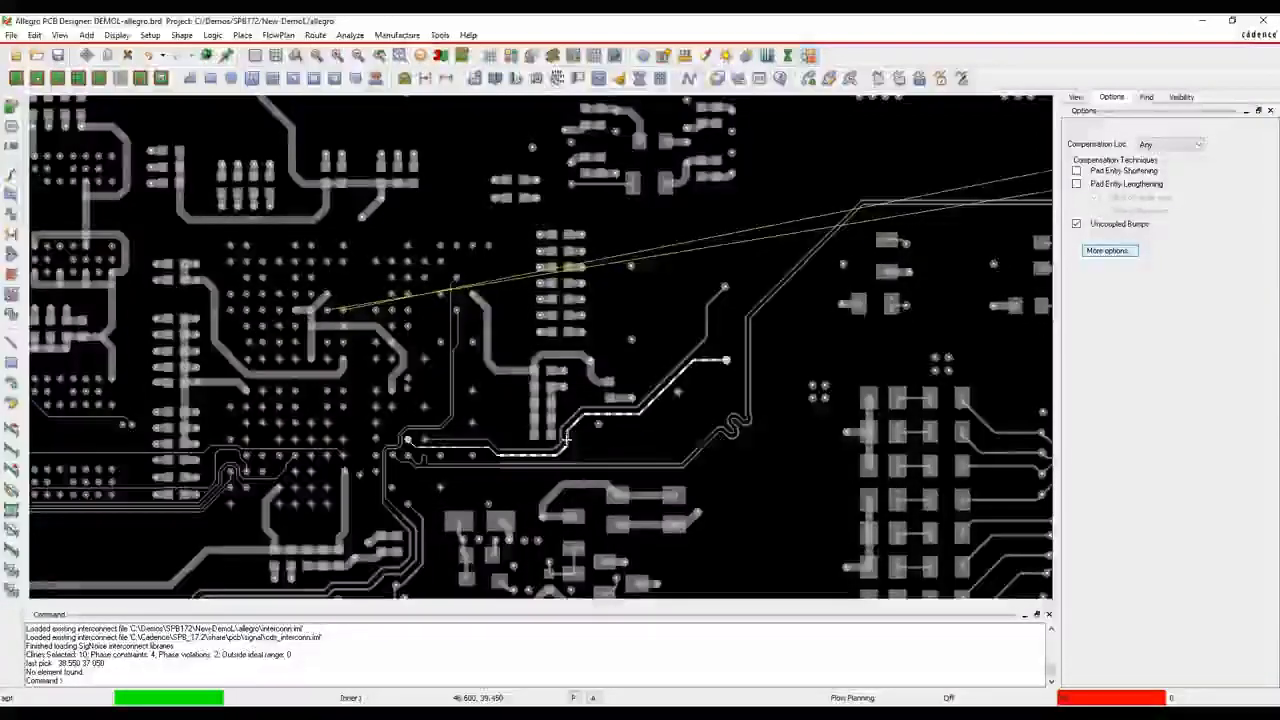
Route the STDA_SSTX differential pair on the Bottom layer from the BGA pins toward the connector, using Add Connect
mouse_move(566, 438)
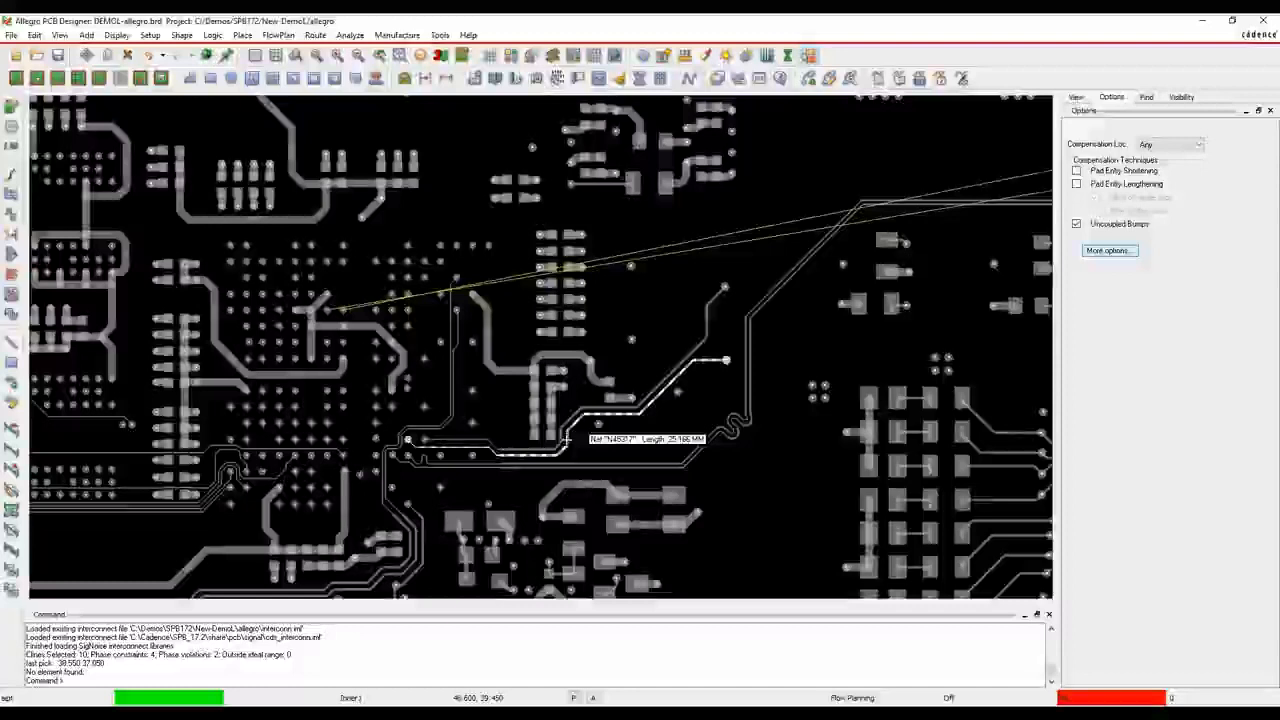
scroll(762, 194, down, 2)
middle_drag(531, 219, 440, 325)
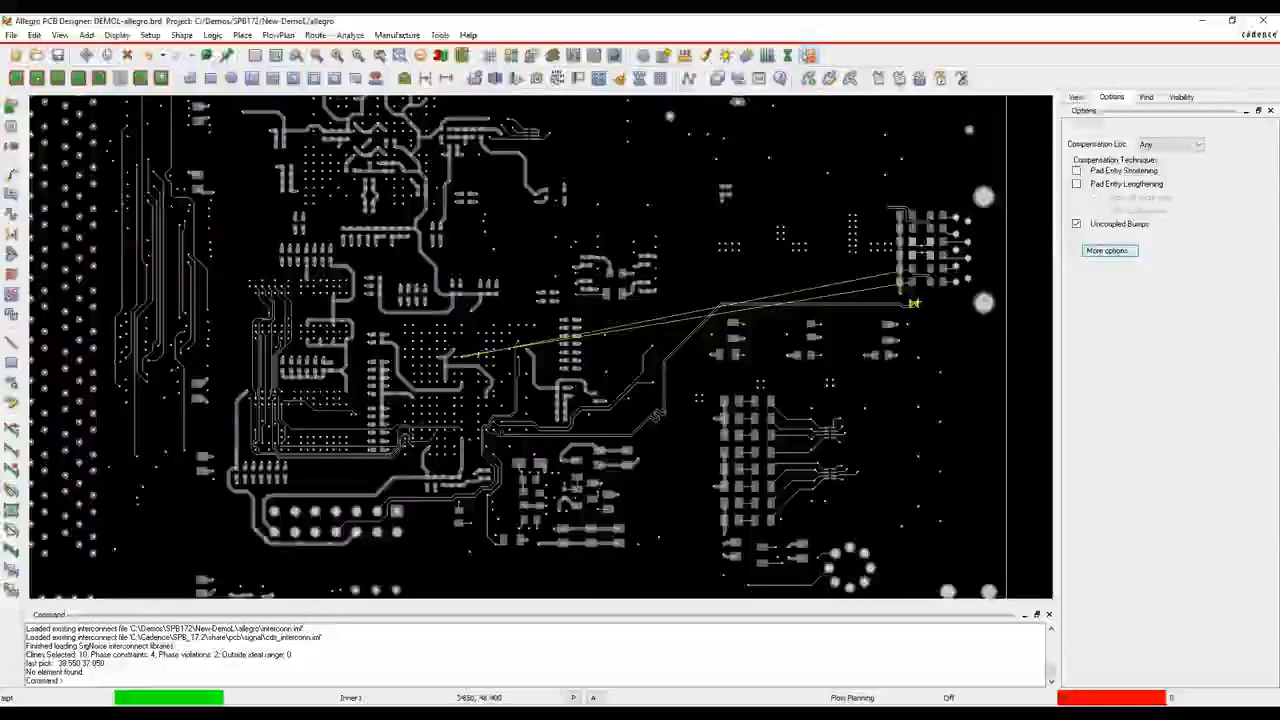
click(13, 176)
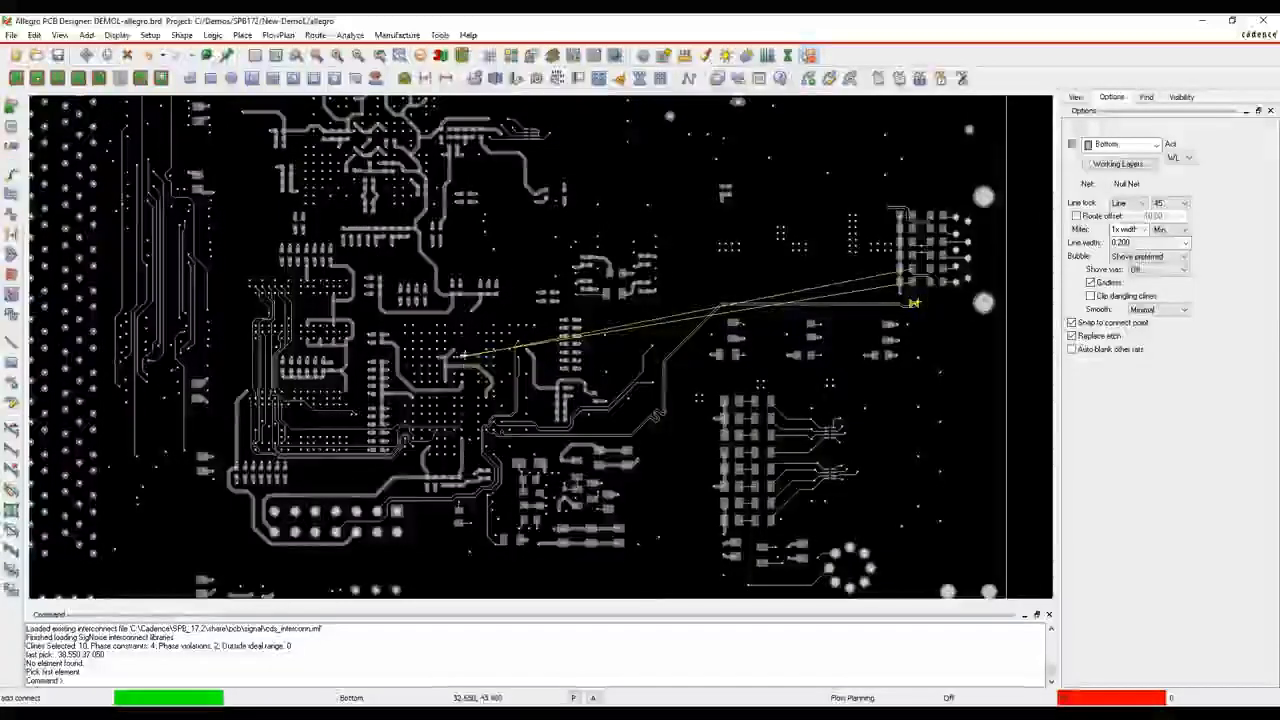
click(455, 345)
scroll(455, 345, up, 3)
click(516, 288)
click(516, 283)
click(571, 216)
click(685, 200)
mouse_move(703, 182)
middle_down()
mouse_move(700, 230)
mouse_move(586, 337)
mouse_move(558, 337)
middle_up()
click(450, 303)
Show the Inner1 layer and add vias at the end of the STDA_SSTX pair to switch it to the Top layer
click(1182, 97)
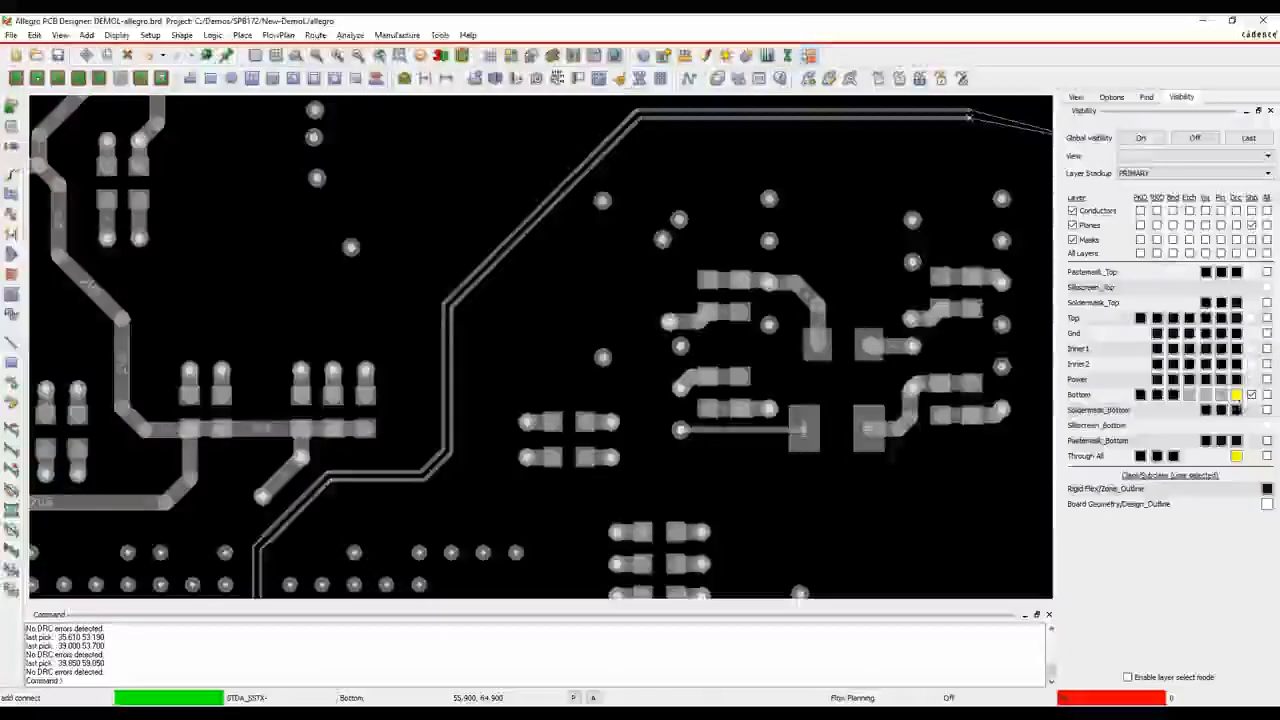
click(1267, 348)
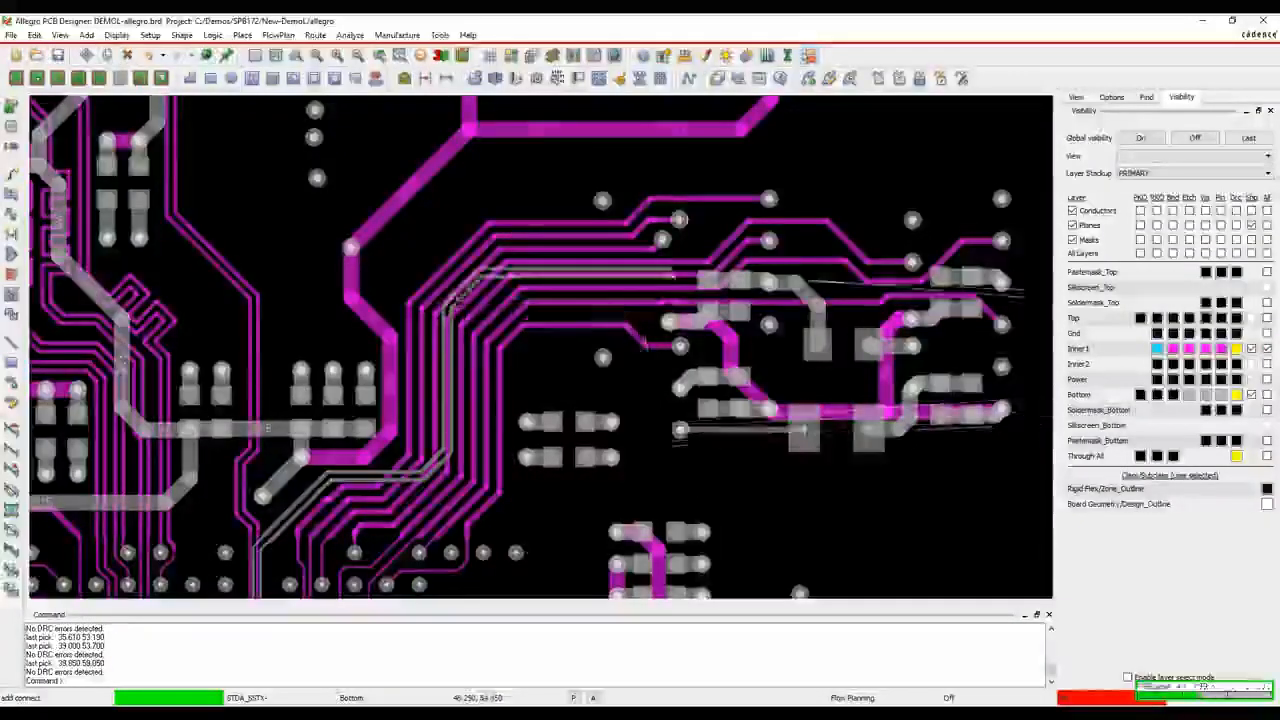
double_click(852, 147)
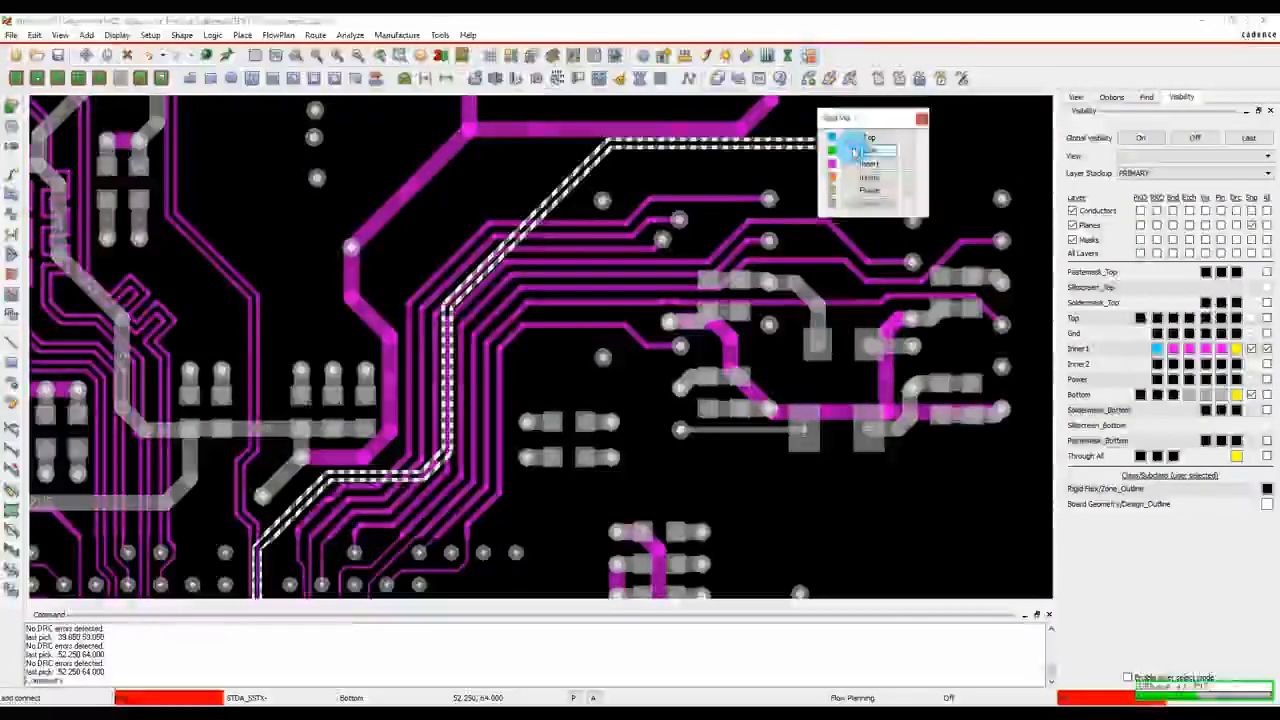
click(869, 138)
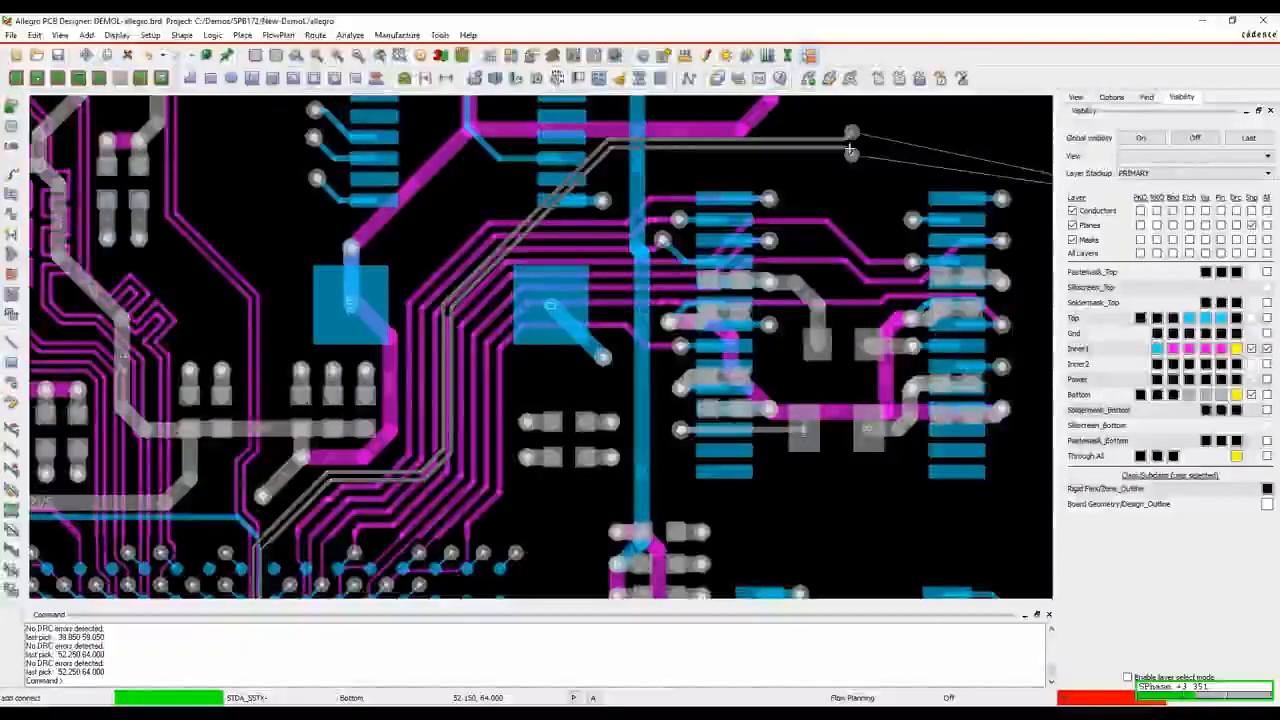
Open the return path via settings from Add Connect, review the net, padstack and pattern spacing options, and accept them
right_click(842, 149)
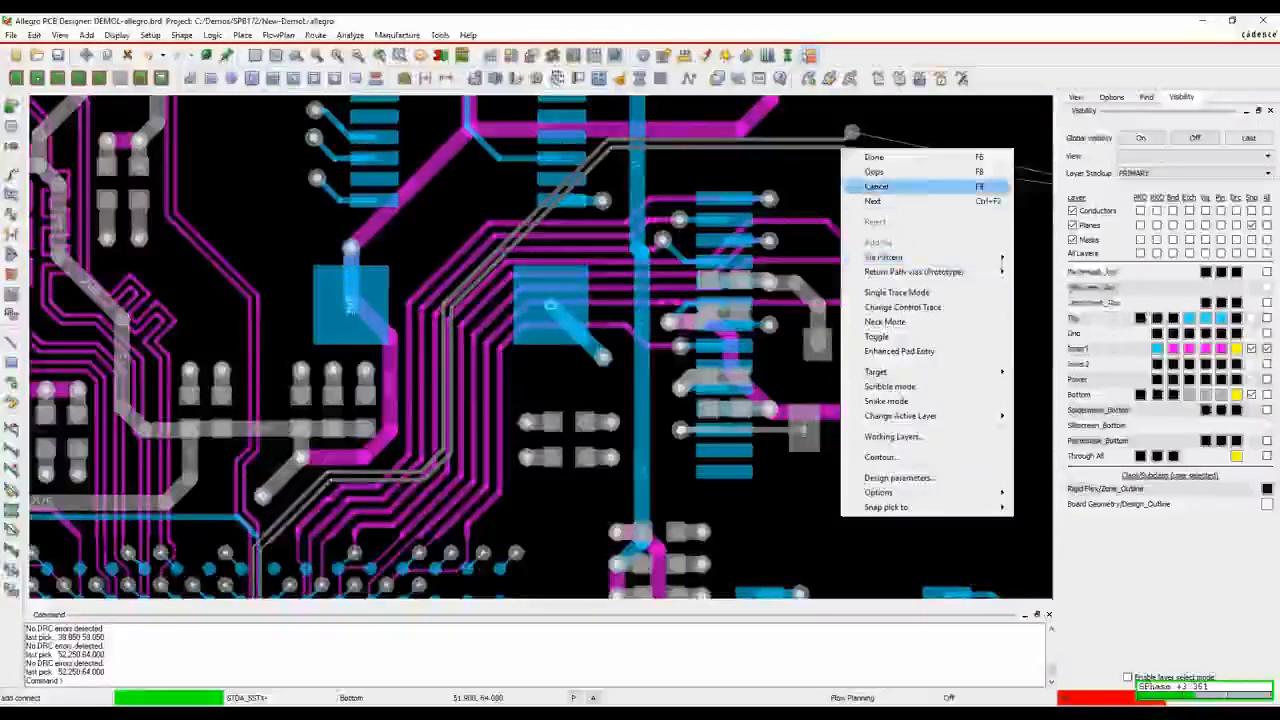
mouse_move(915, 272)
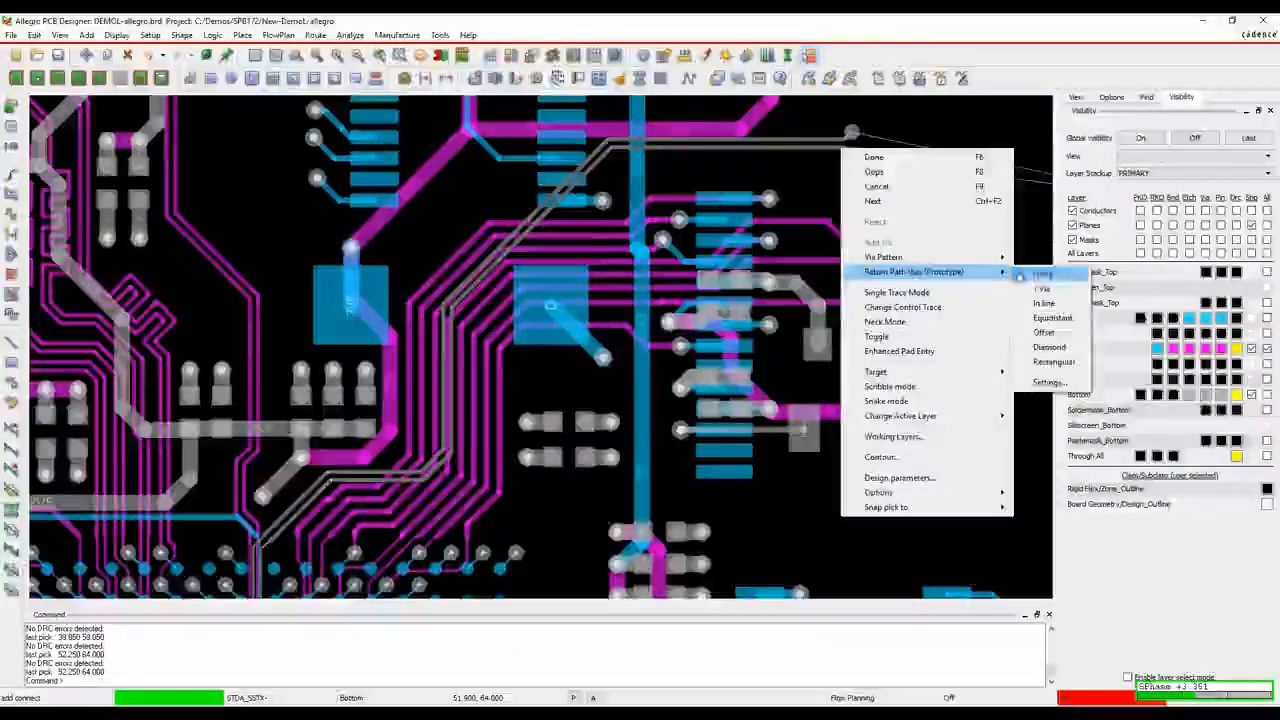
click(1049, 383)
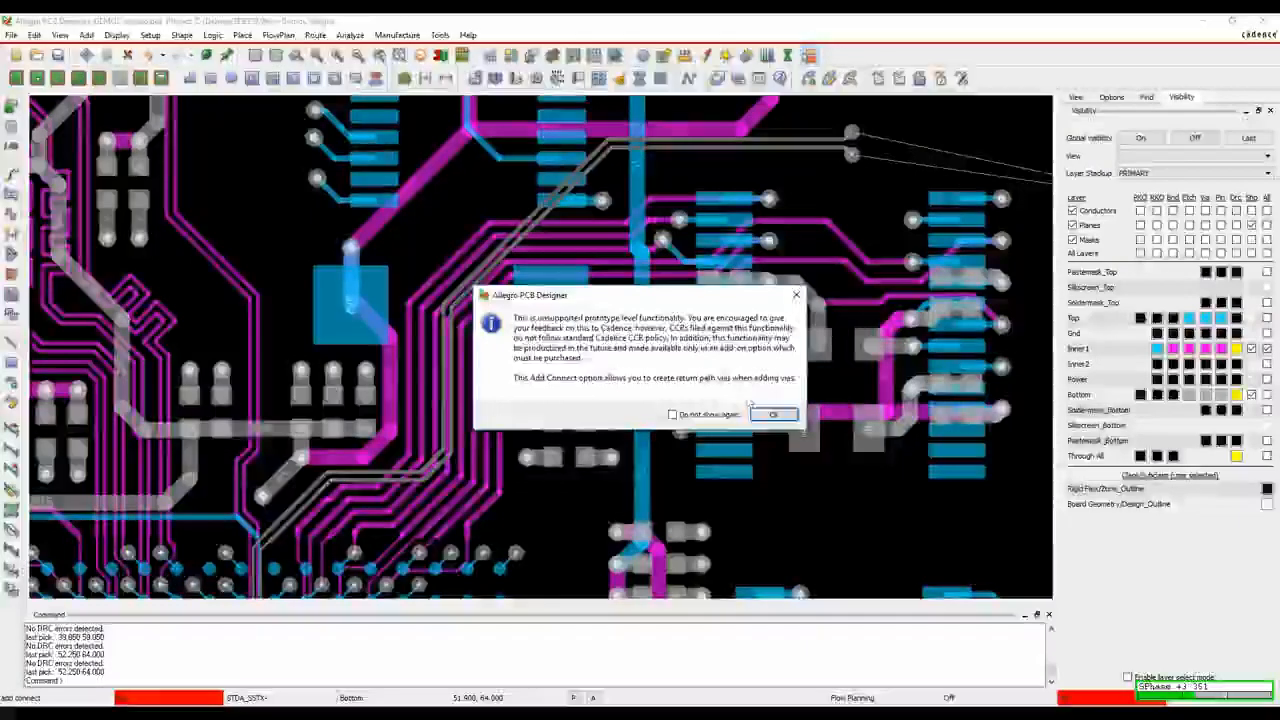
click(774, 414)
drag(358, 272, 377, 170)
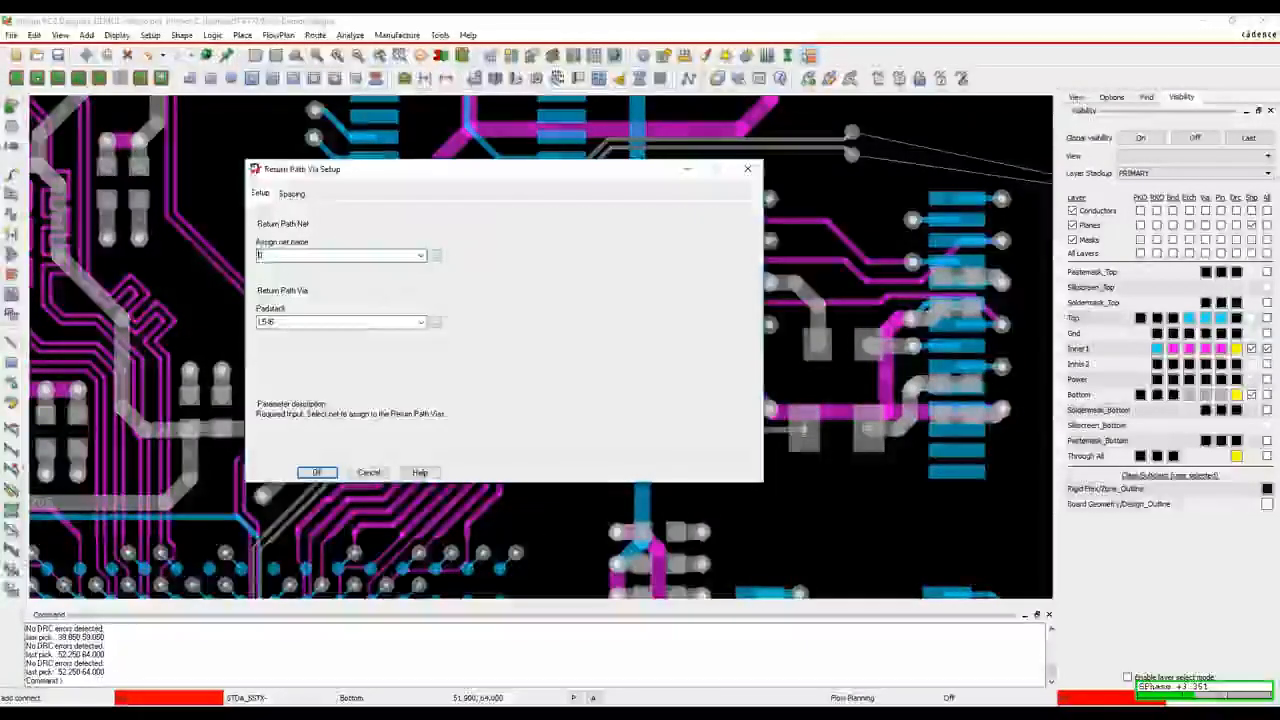
click(291, 193)
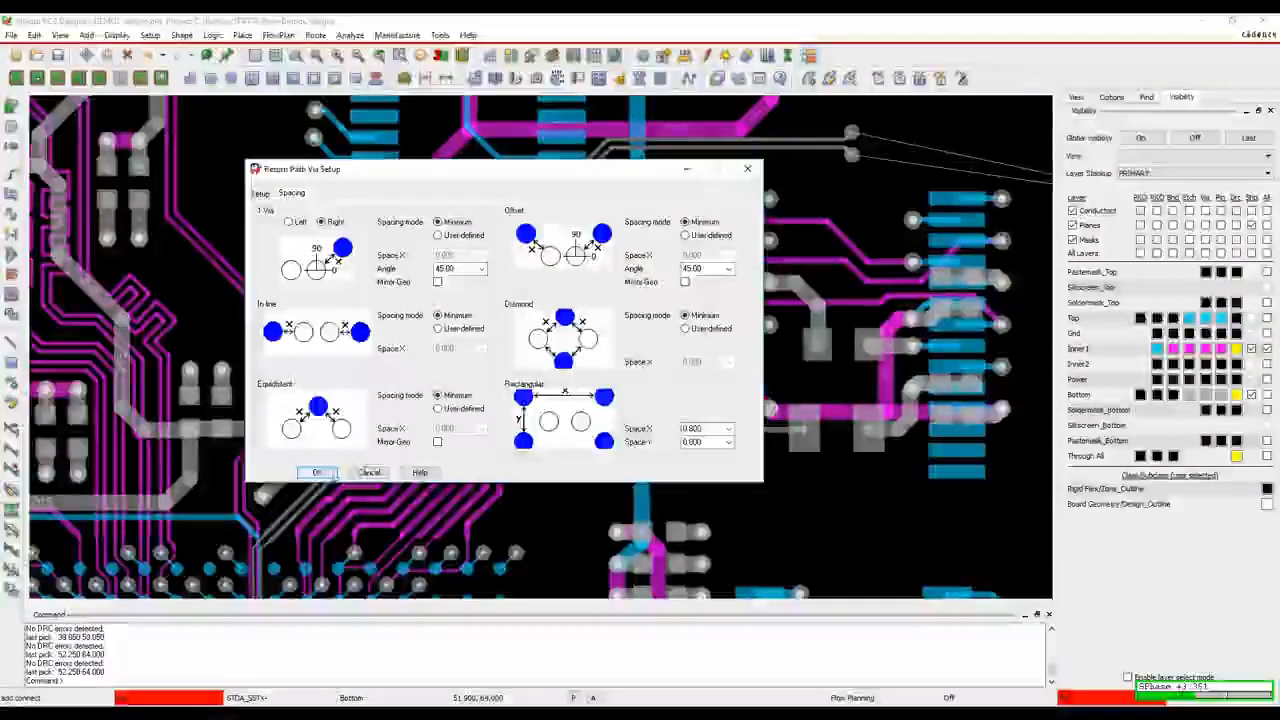
click(318, 472)
Choose the Rectangular return path via pattern and place the STDA_SSTX pair's layer-change vias with it at the end of the Bottom traces
right_click(877, 138)
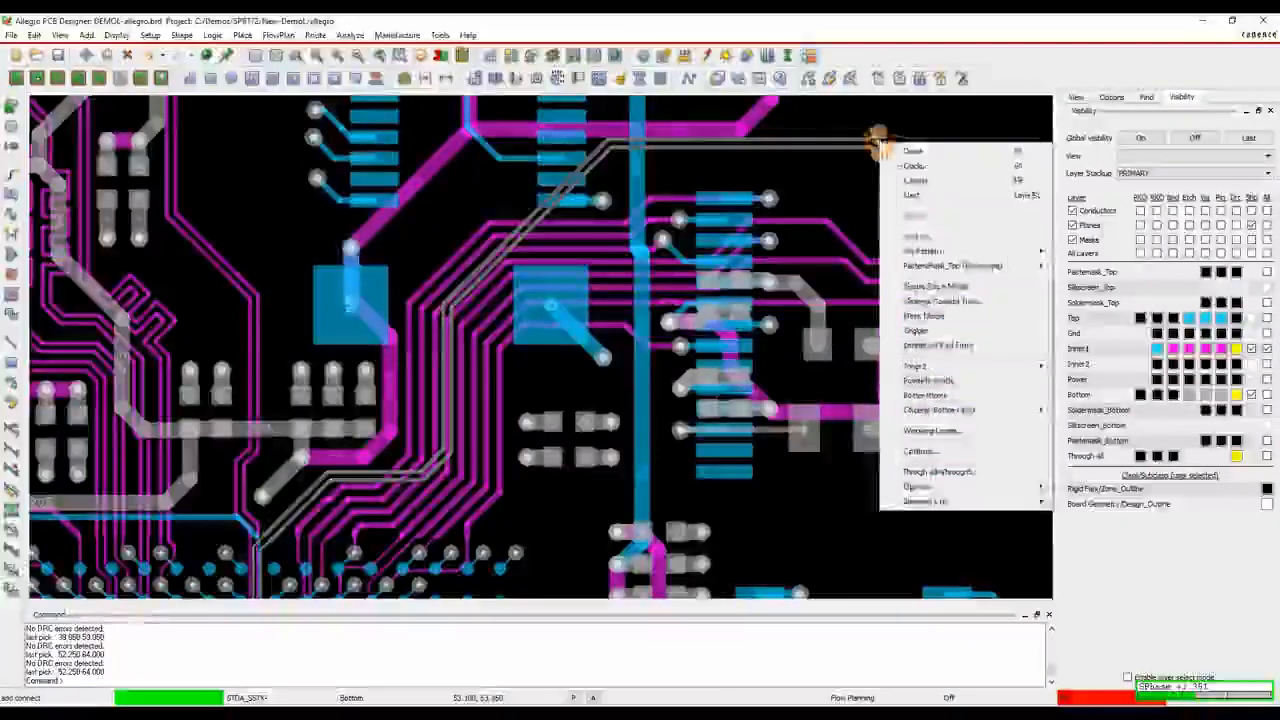
mouse_move(950, 266)
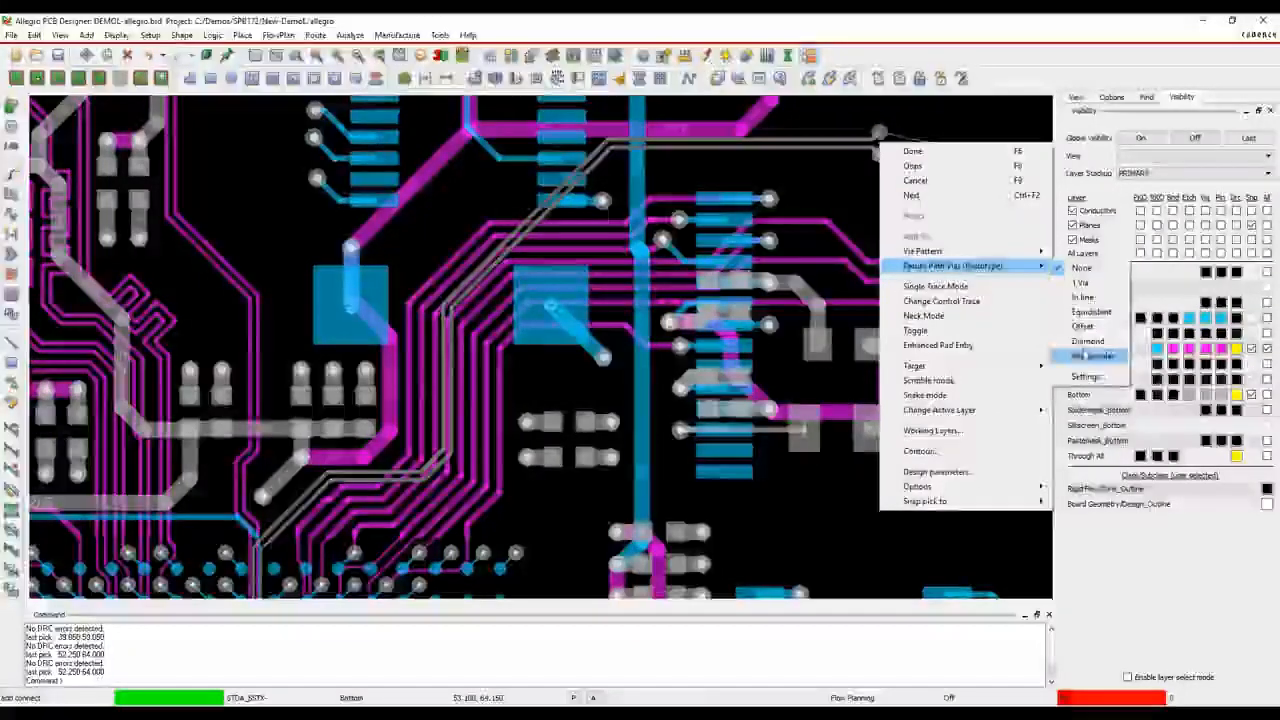
click(1080, 355)
click(774, 414)
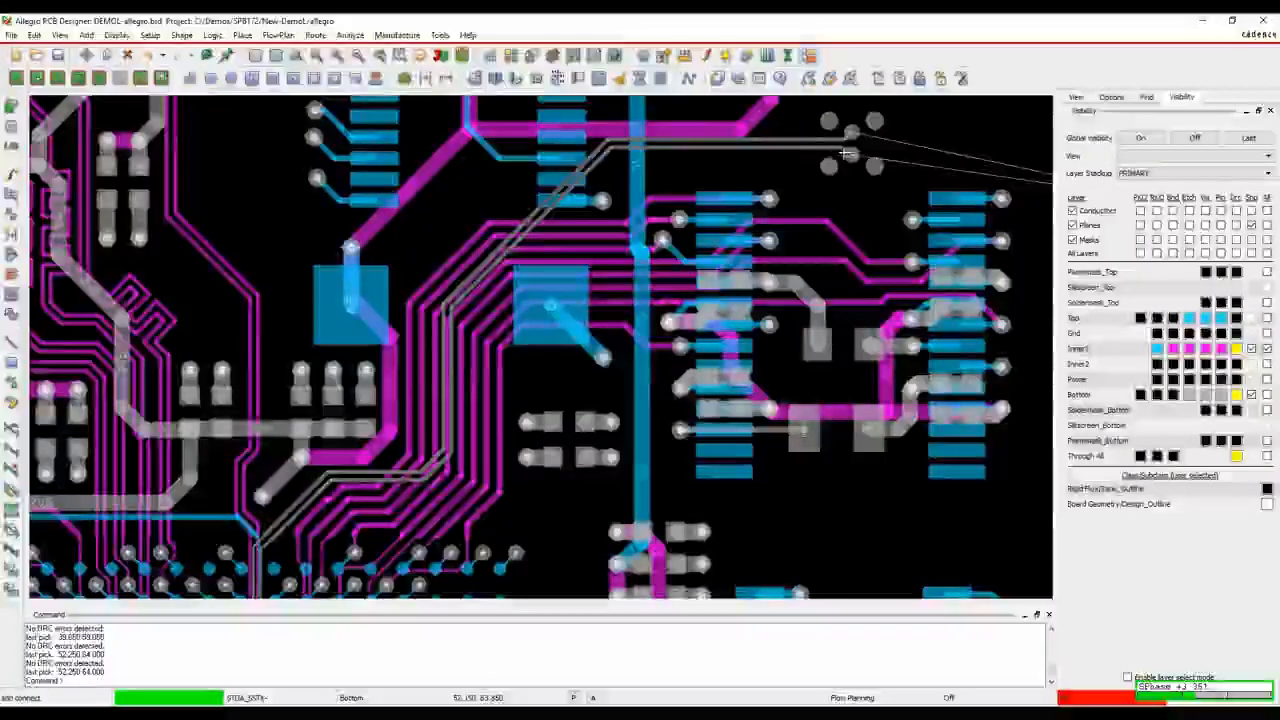
click(836, 148)
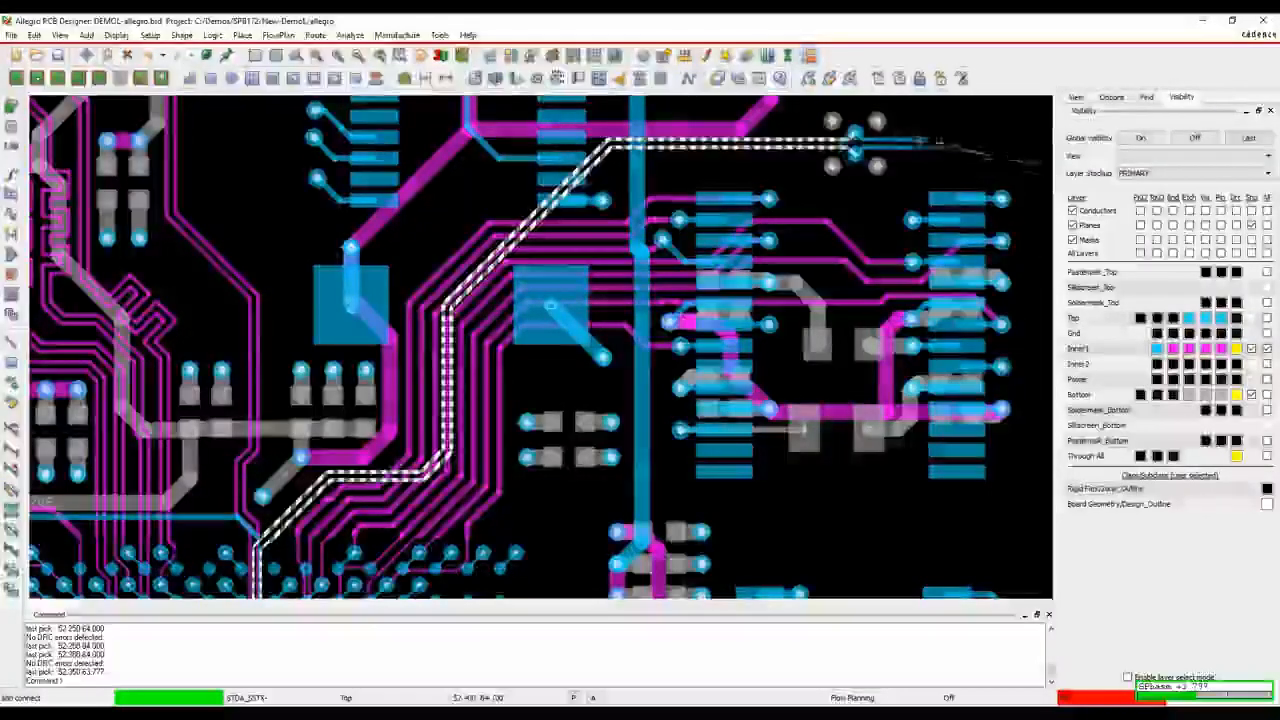
Route the STDA_SSTX pair onward on the Top layer and switch it to Bottom with vias and rectangular return path vias
middle_drag(1028, 143, 470, 262)
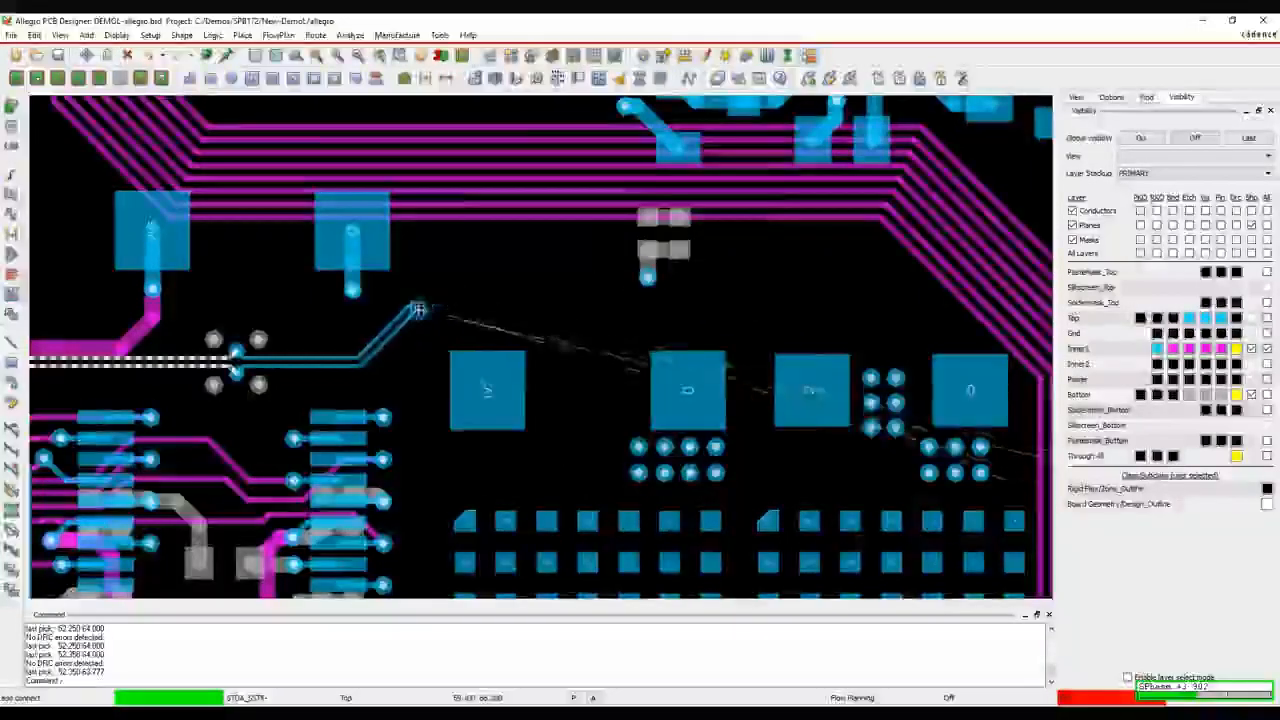
double_click(500, 288)
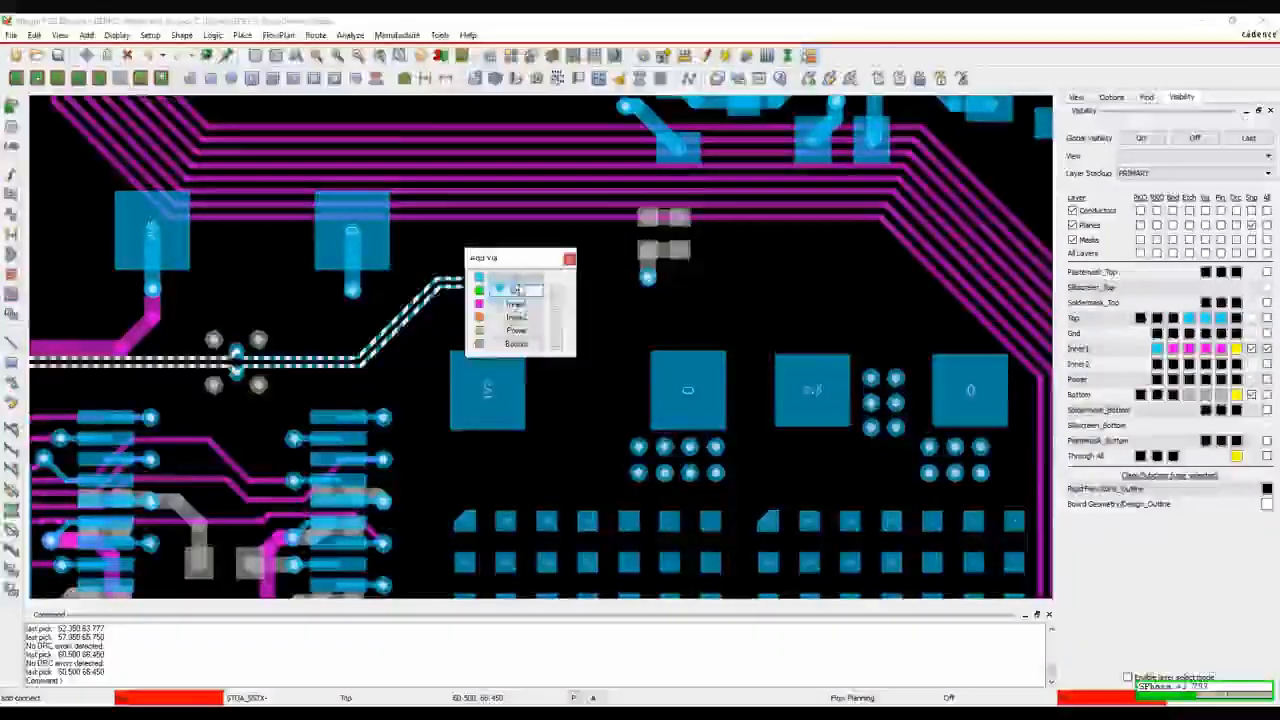
click(517, 344)
click(517, 284)
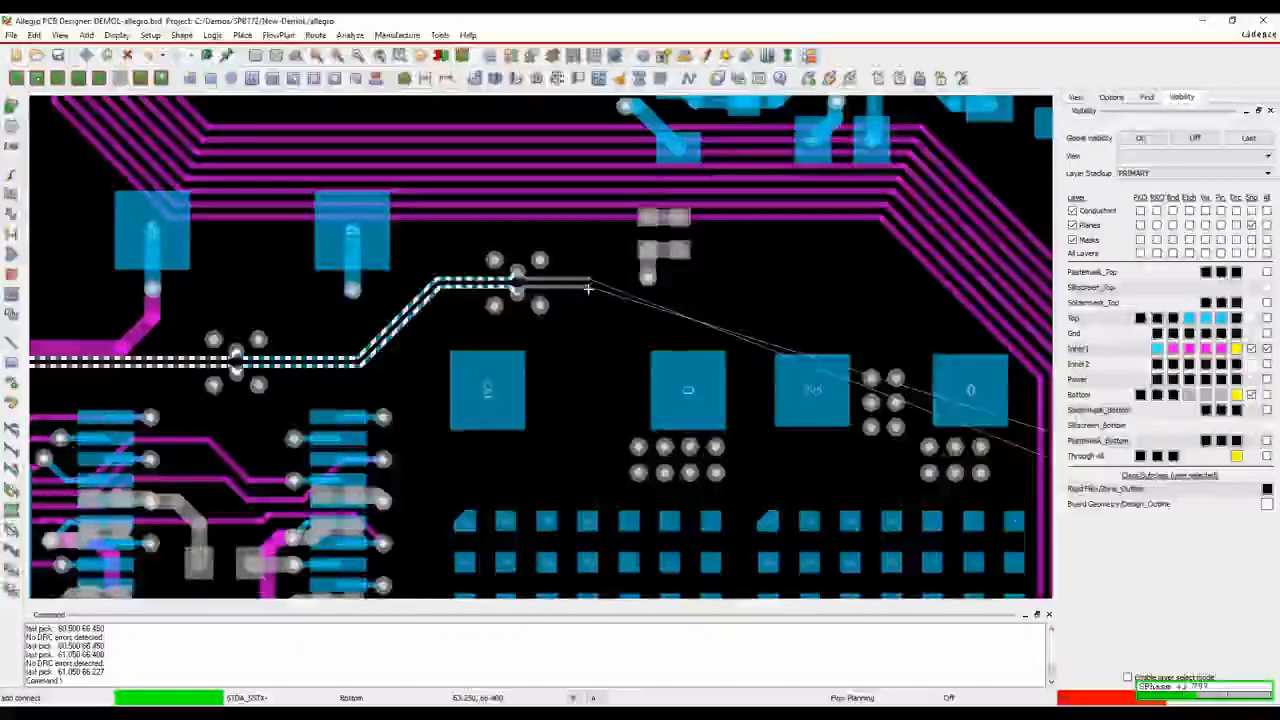
right_click(589, 288)
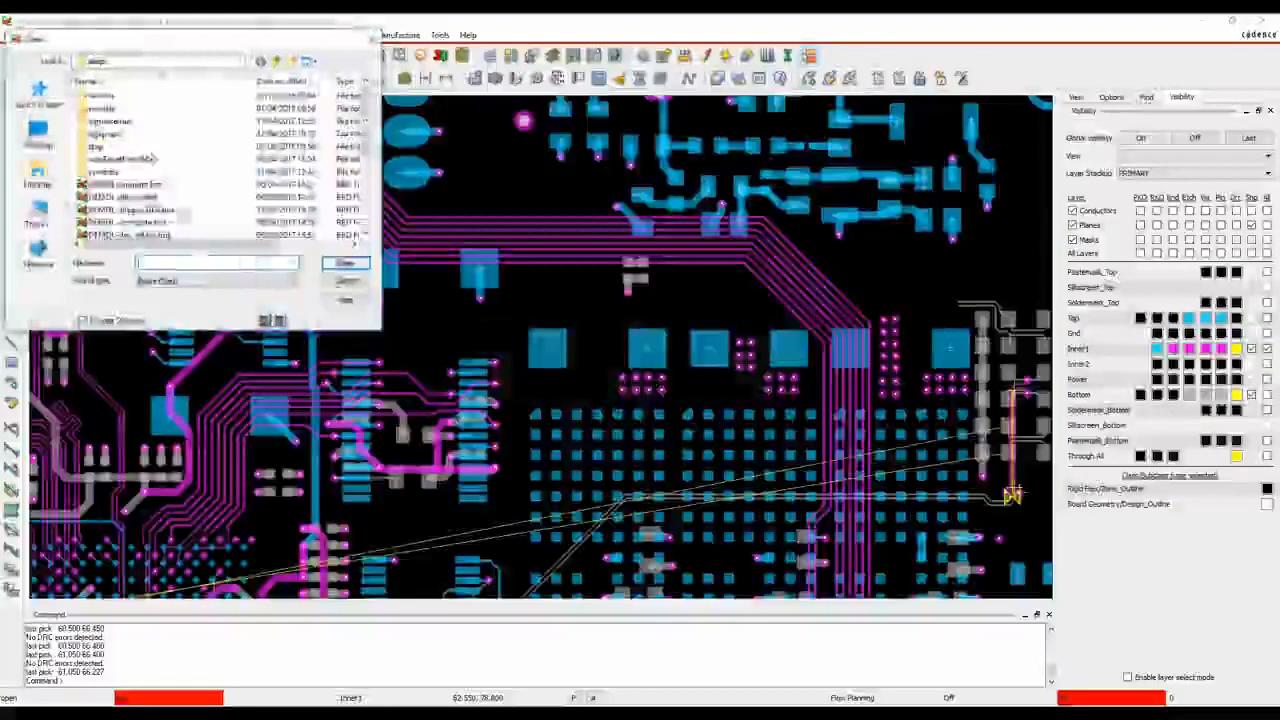
Examine the backdrill options in Pad Editor, enabling Backdrill and checking the design layers, and close it without saving the padstack
scroll(133, 200, down, 4)
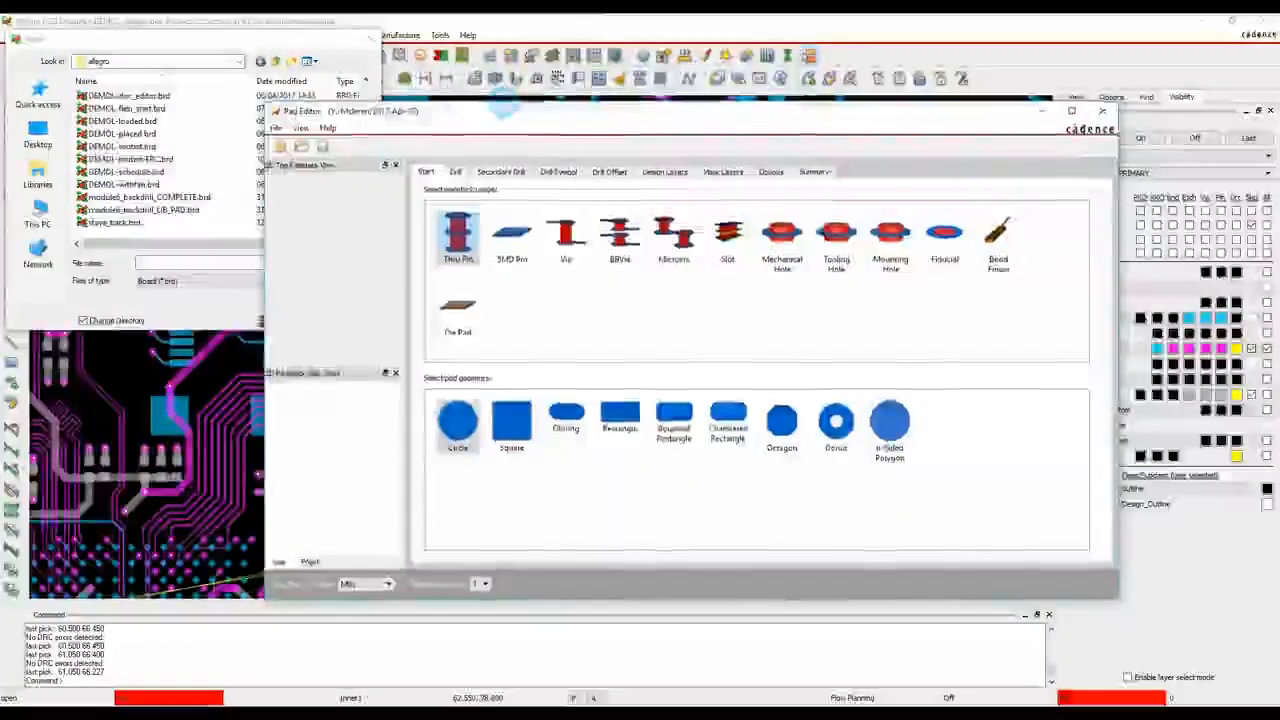
click(500, 172)
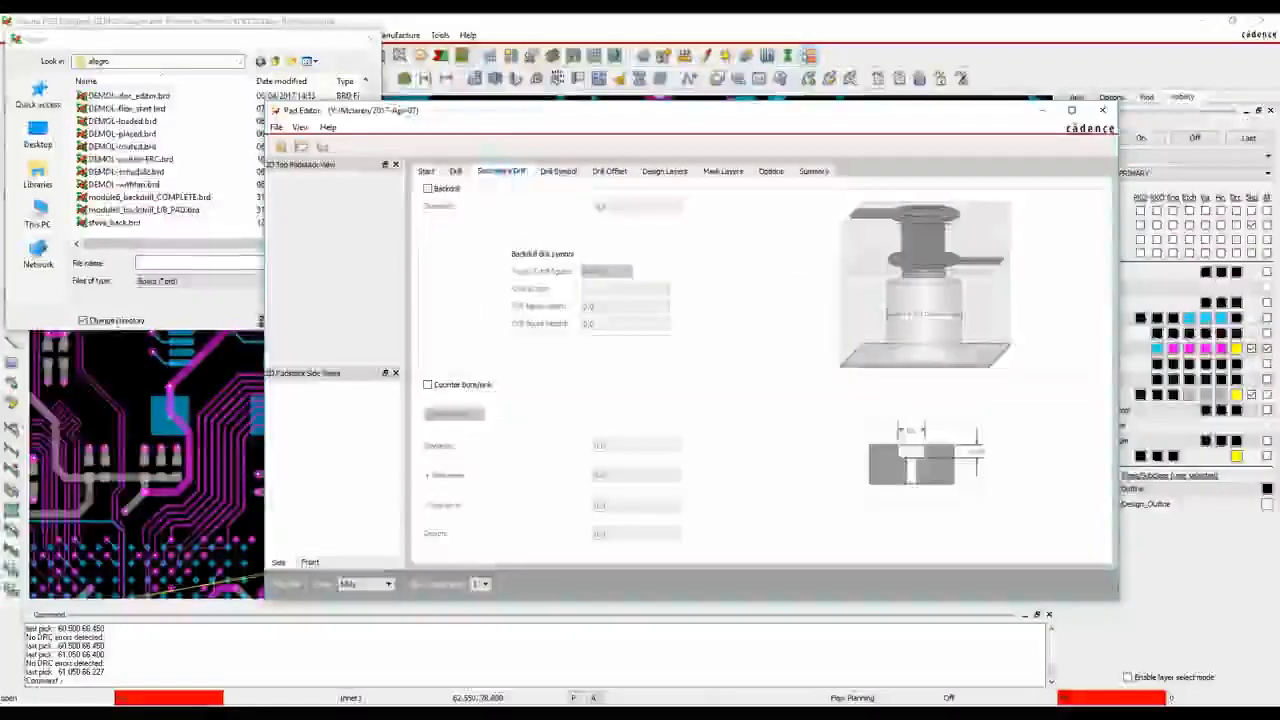
click(428, 189)
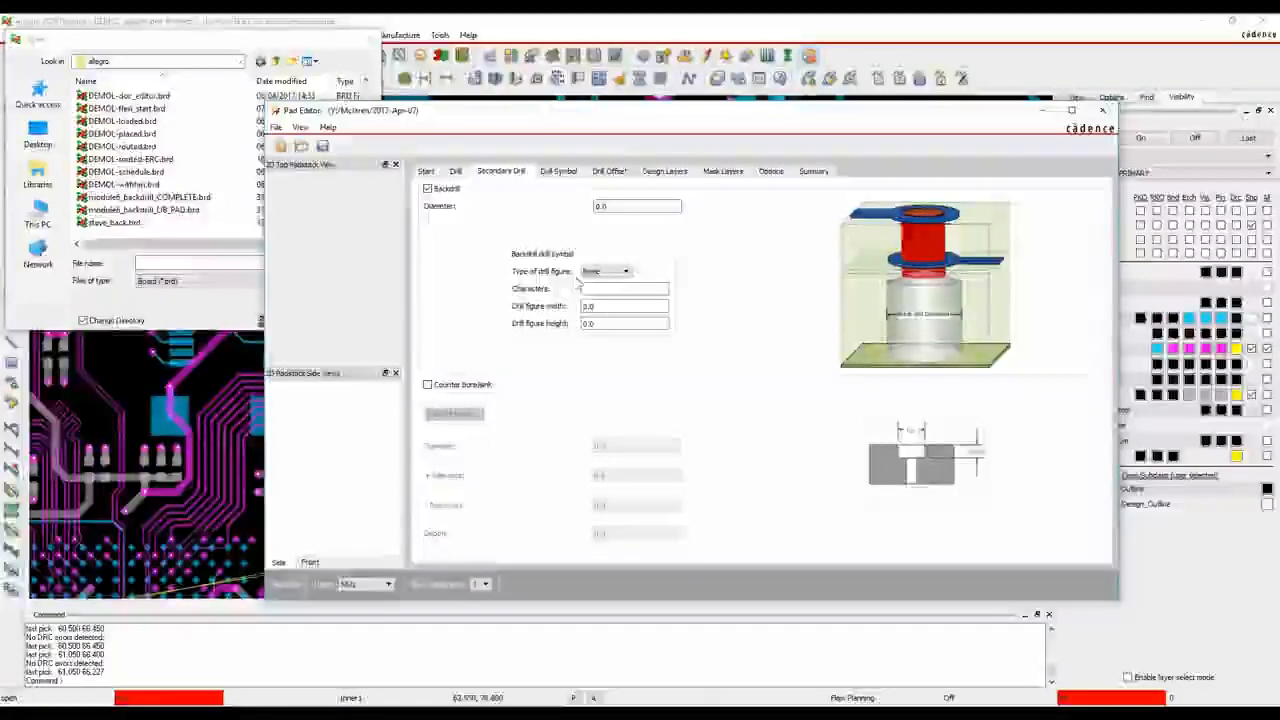
click(681, 176)
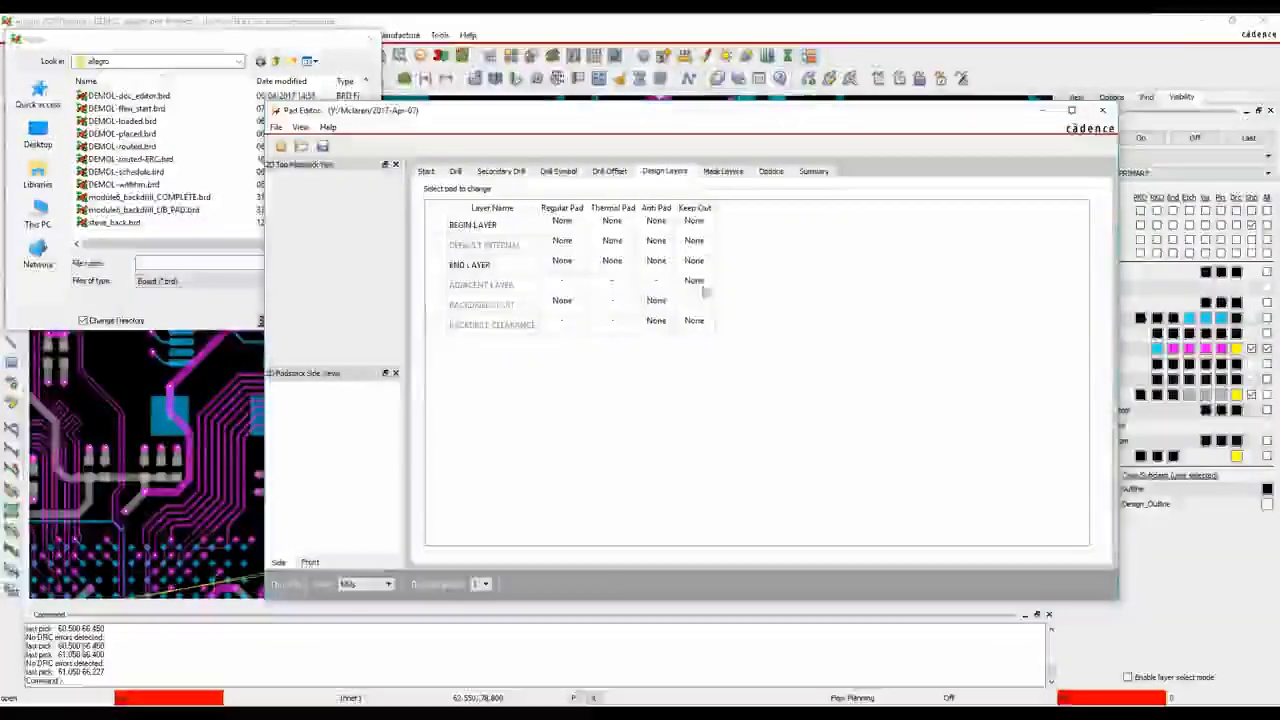
click(1103, 110)
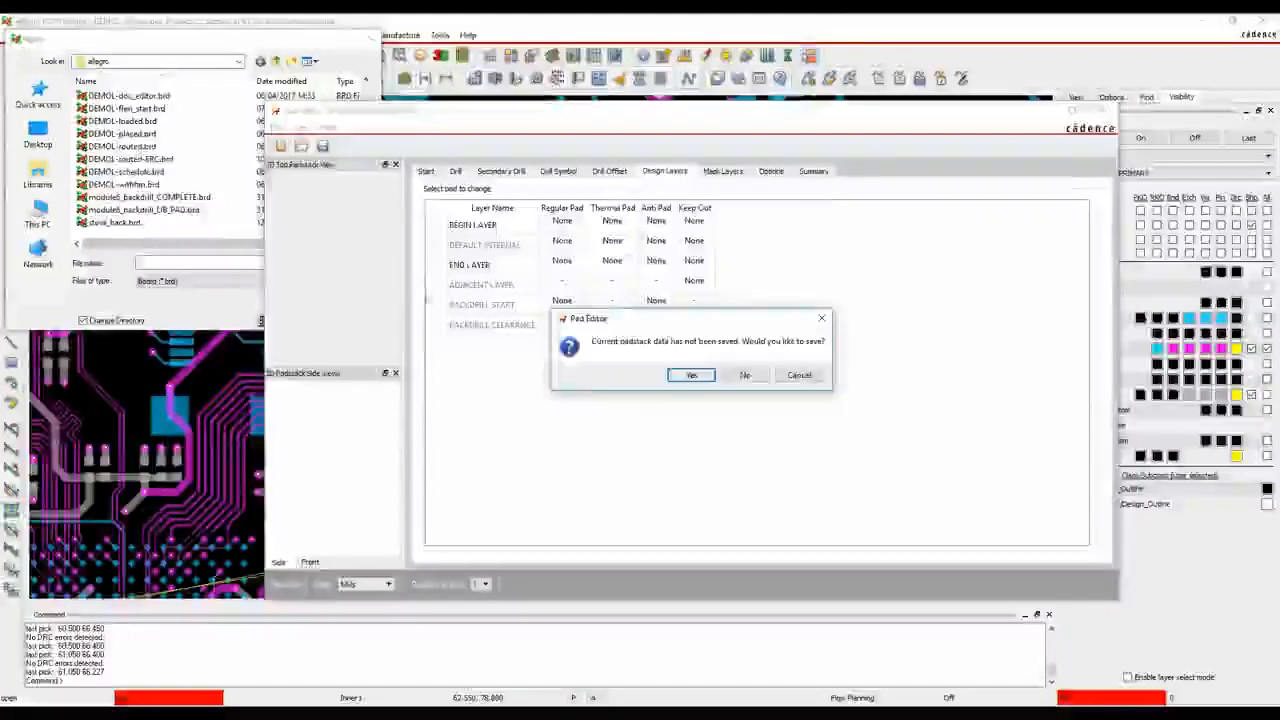
click(745, 375)
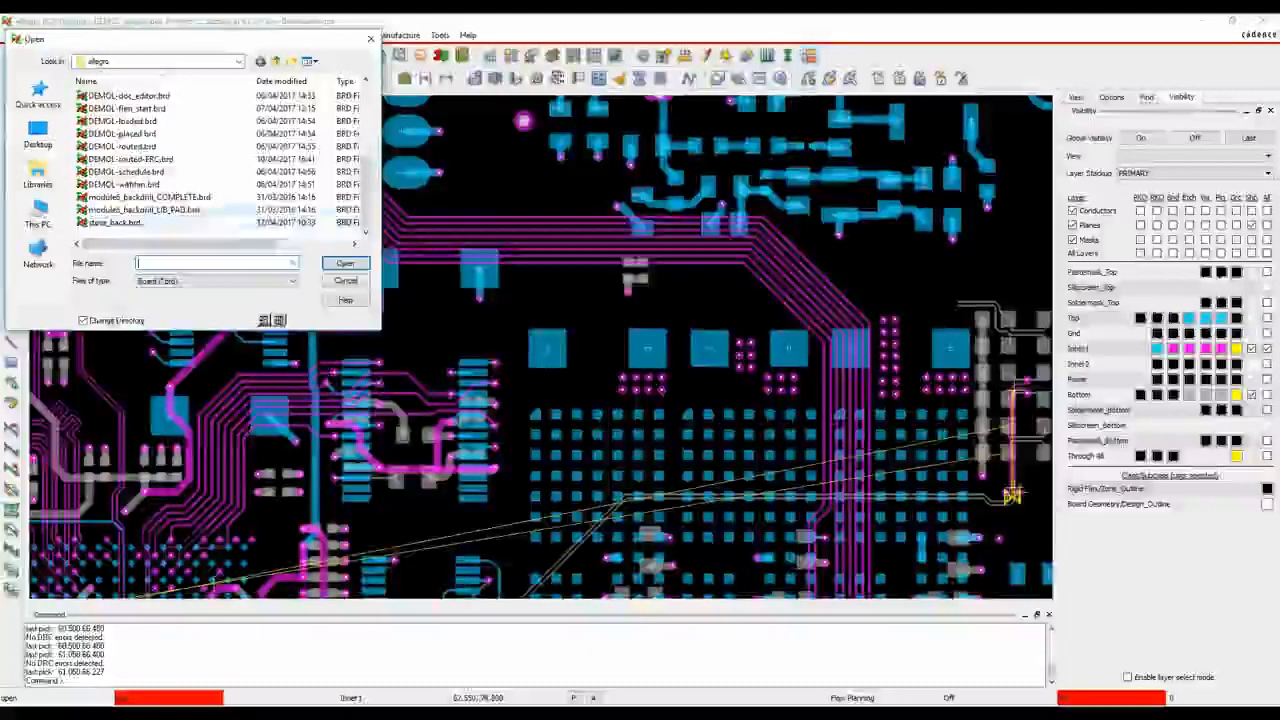
Open module6_backdrill_COMPLETE.brd and inspect the backdrilled connector pins up close
double_click(160, 197)
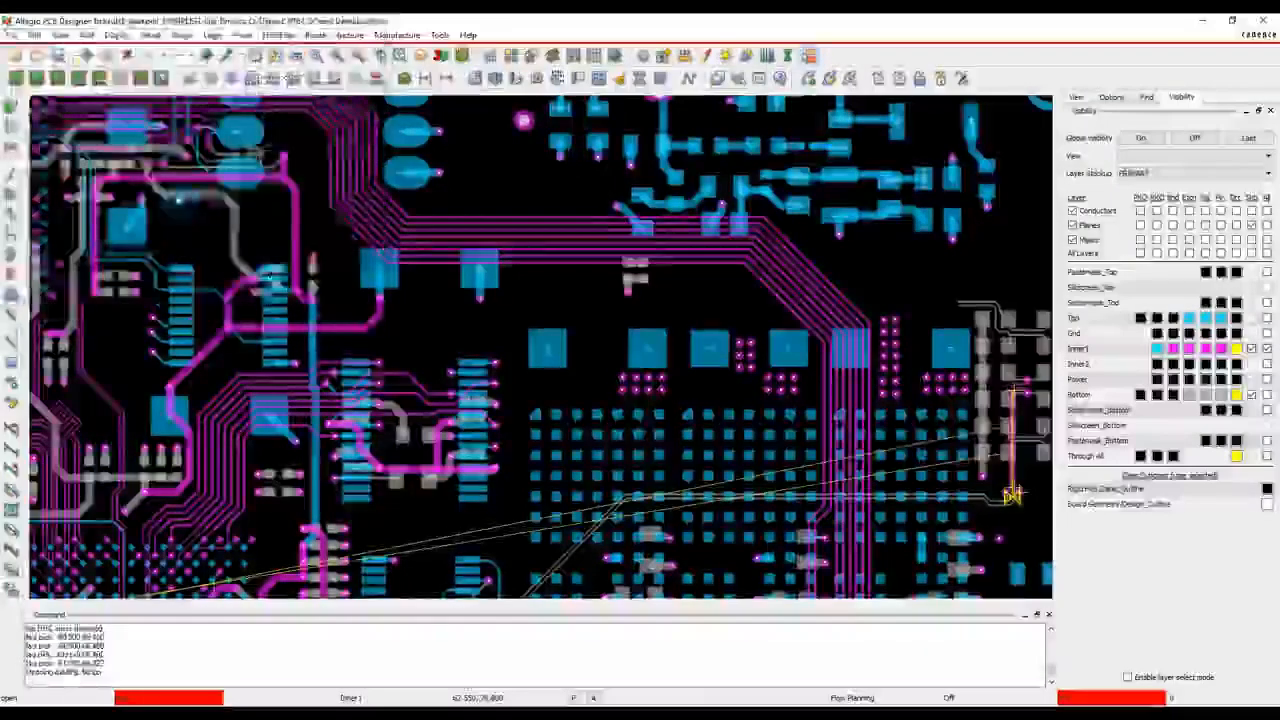
scroll(432, 390, up, 5)
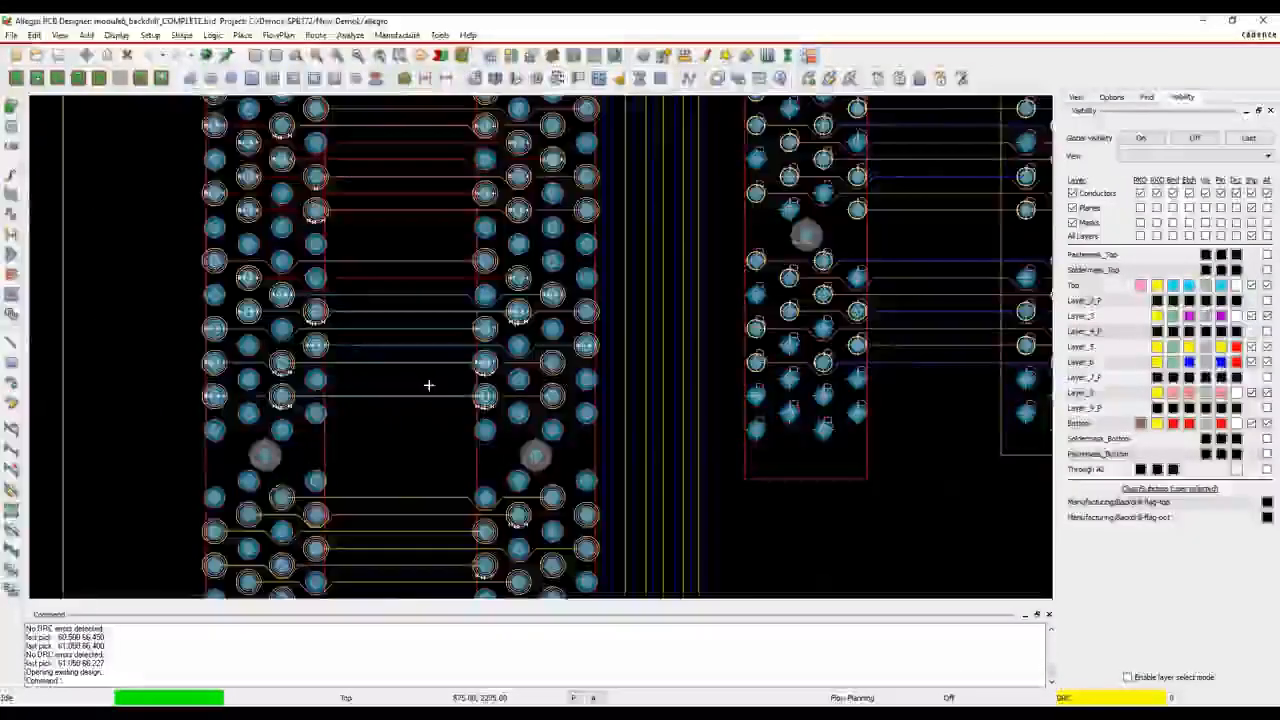
scroll(585, 306, up, 3)
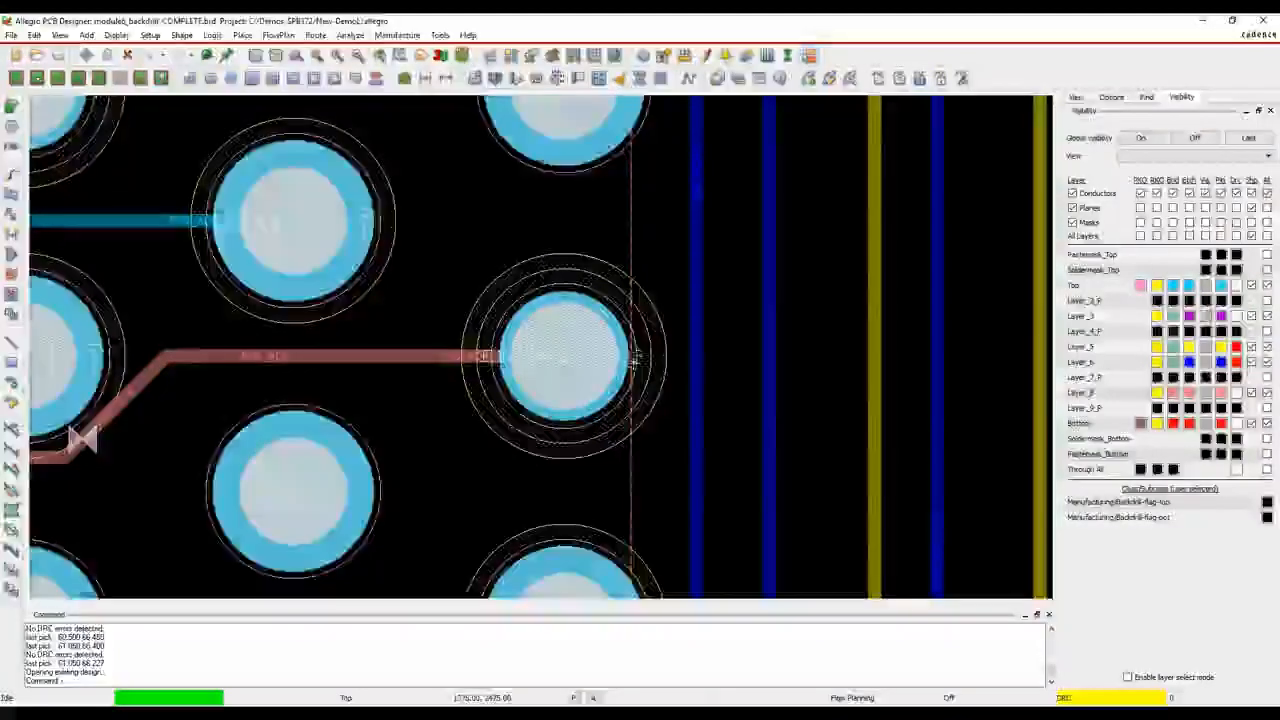
scroll(652, 358, down, 2)
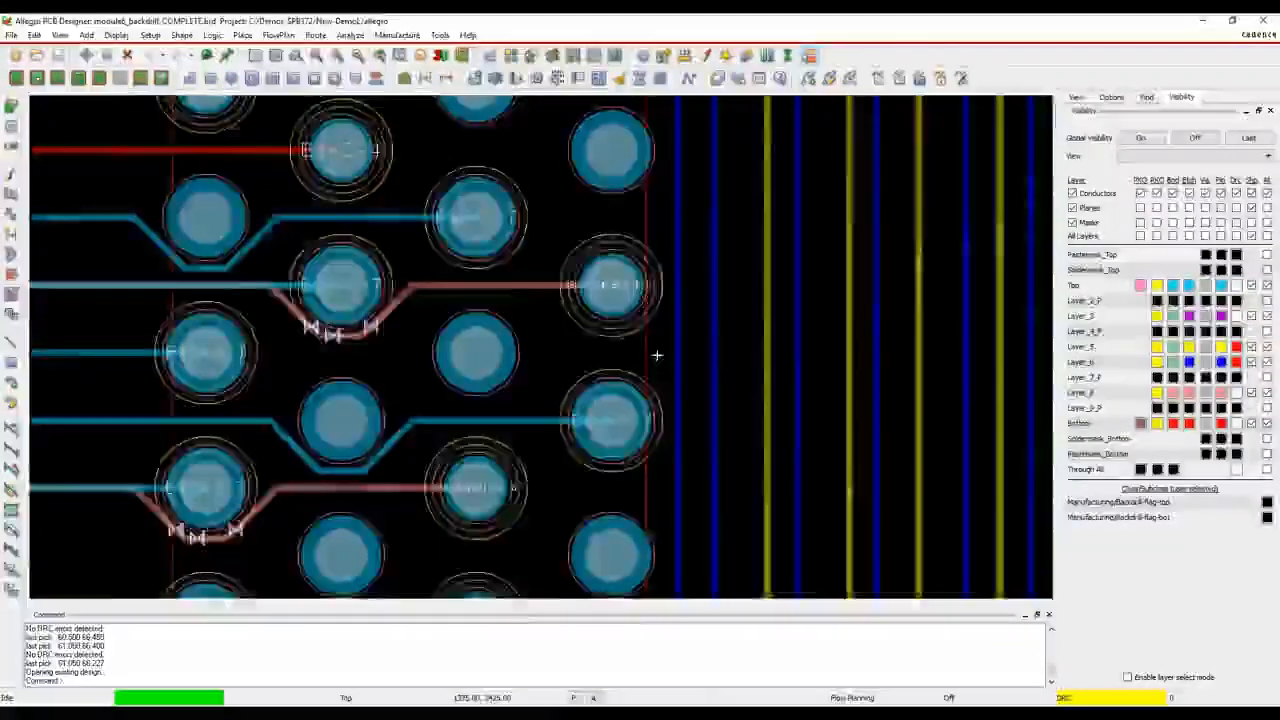
Examine the backdrill legend tables drawn beside the board, including the Bottom to LAYER_2_P chart
scroll(657, 355, down, 2)
scroll(818, 383, down, 1)
scroll(818, 383, down, 1)
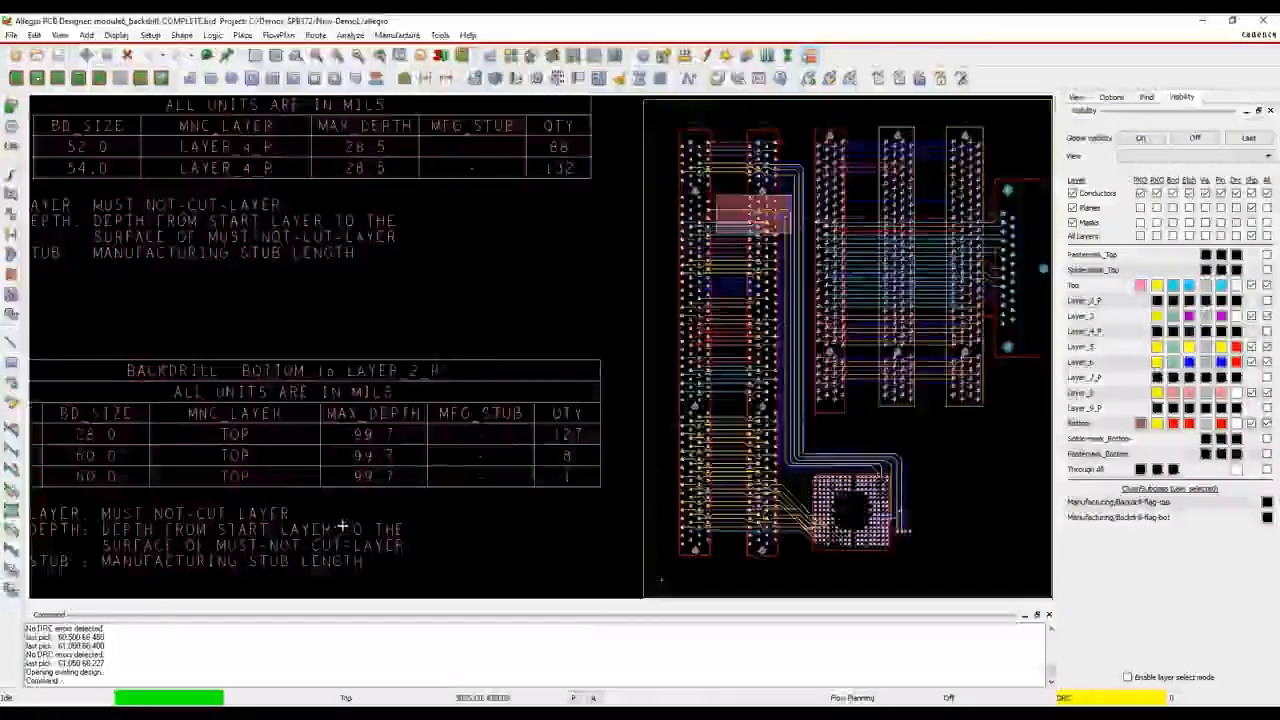
scroll(490, 450, up, 2)
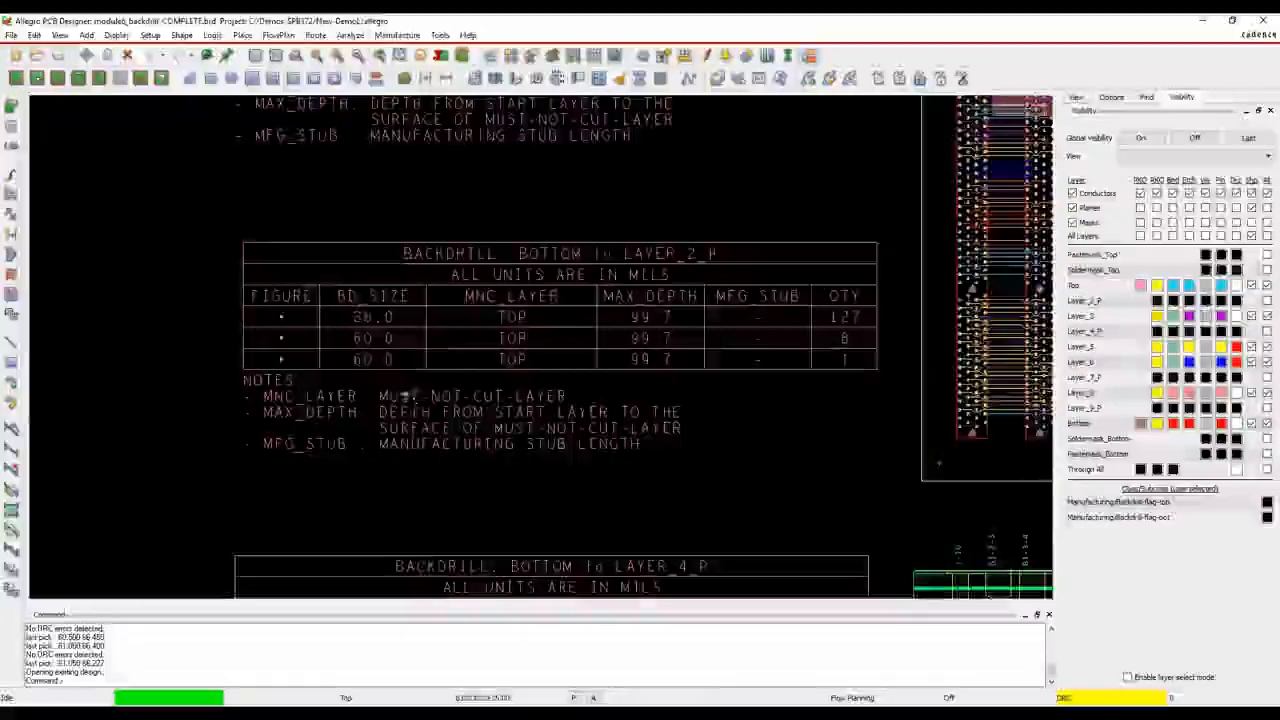
scroll(429, 446, down, 2)
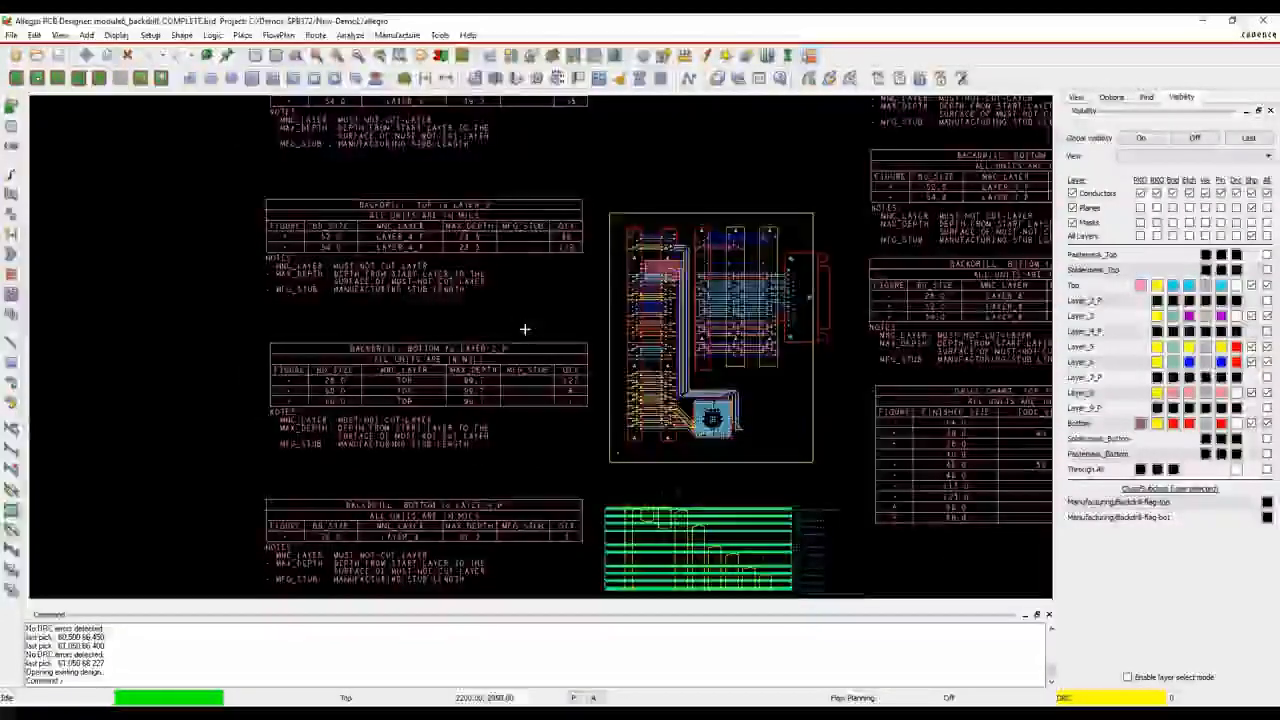
Open Backdrill Setup and Analysis for the board and run the backdrill analysis on the listed layer pairs
click(397, 35)
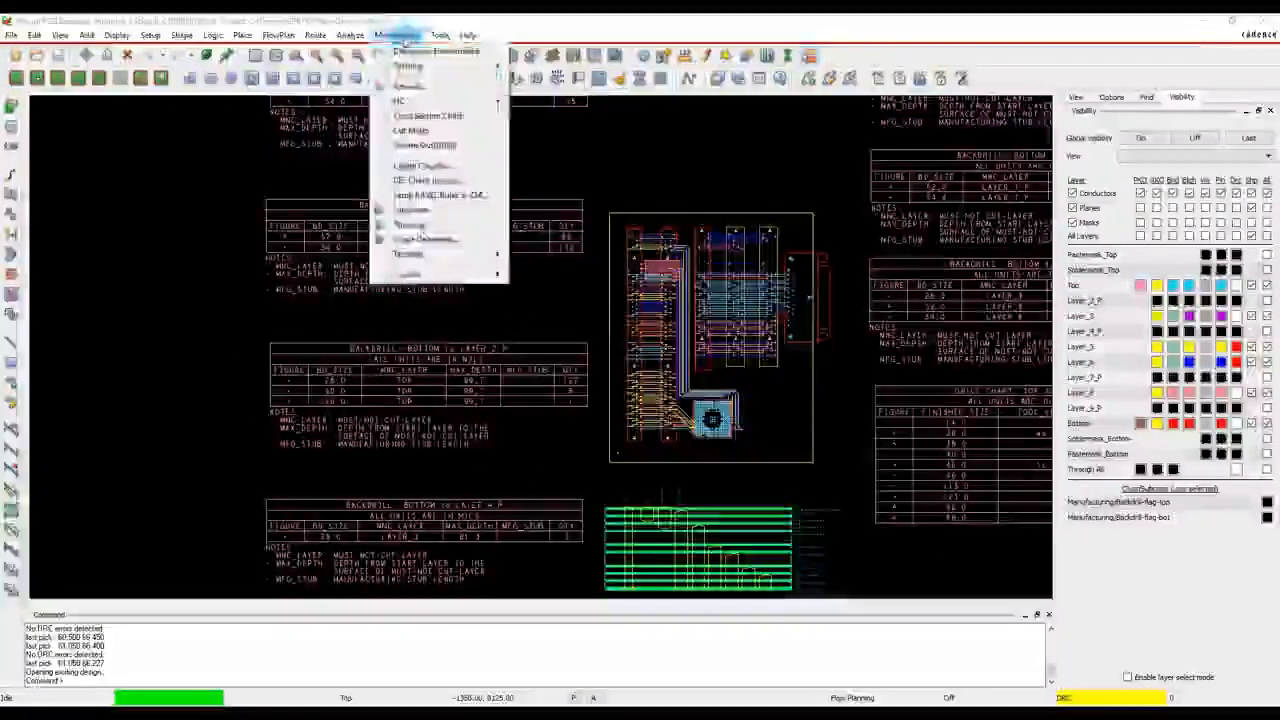
mouse_move(424, 104)
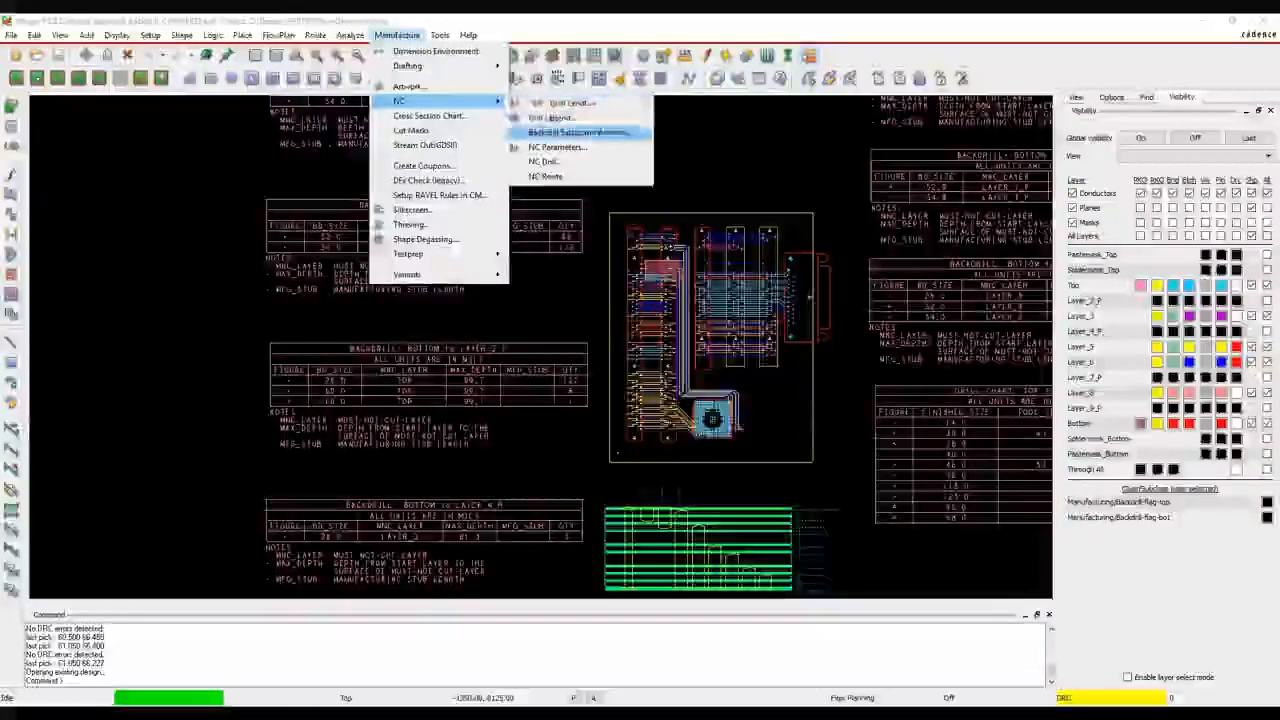
click(614, 133)
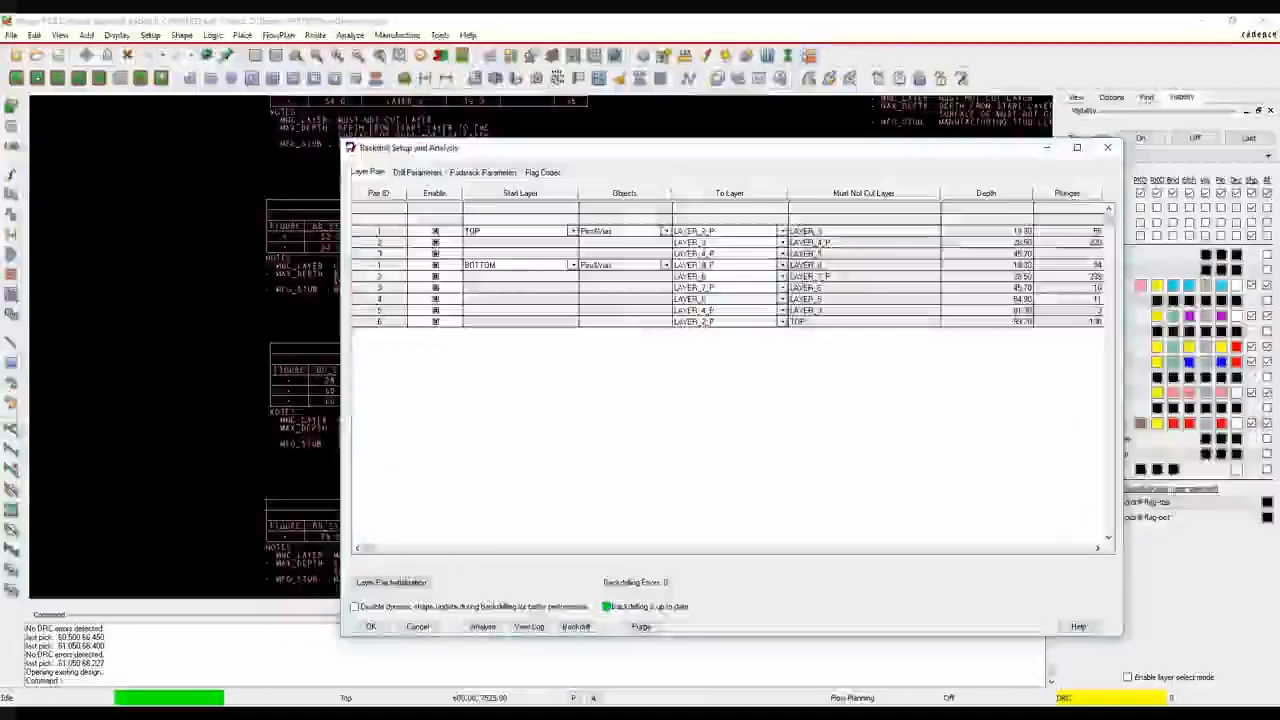
click(483, 626)
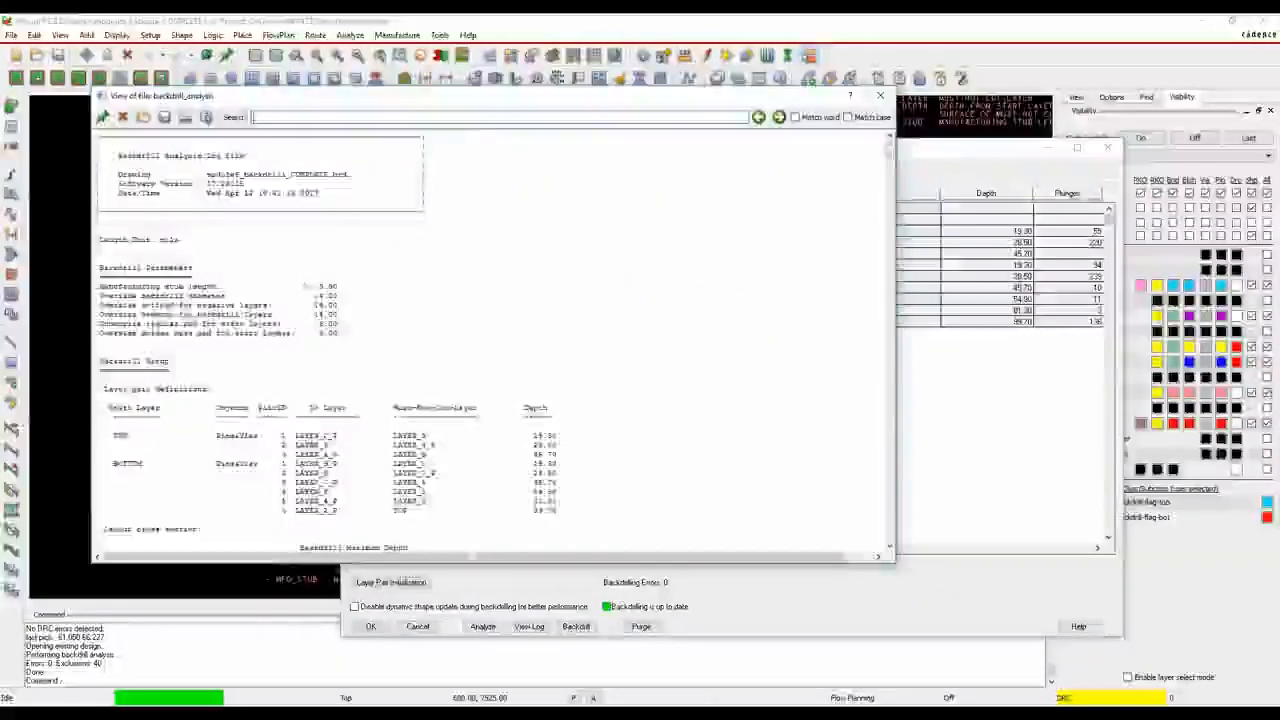
Review the backdrill analysis log's cross-section, plunge statistics, exclusions and Top-layer backdrills, closing the log and accepting the setup
scroll(219, 236, down, 3)
scroll(219, 236, down, 10)
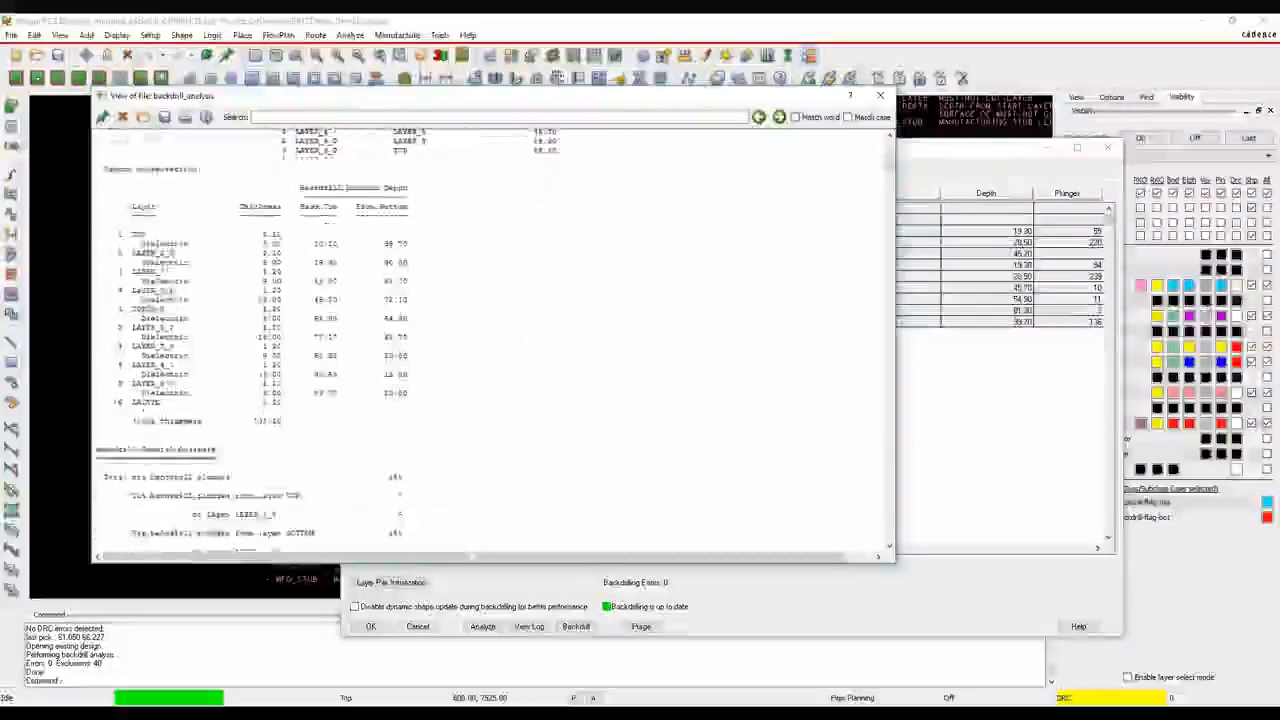
scroll(197, 253, down, 10)
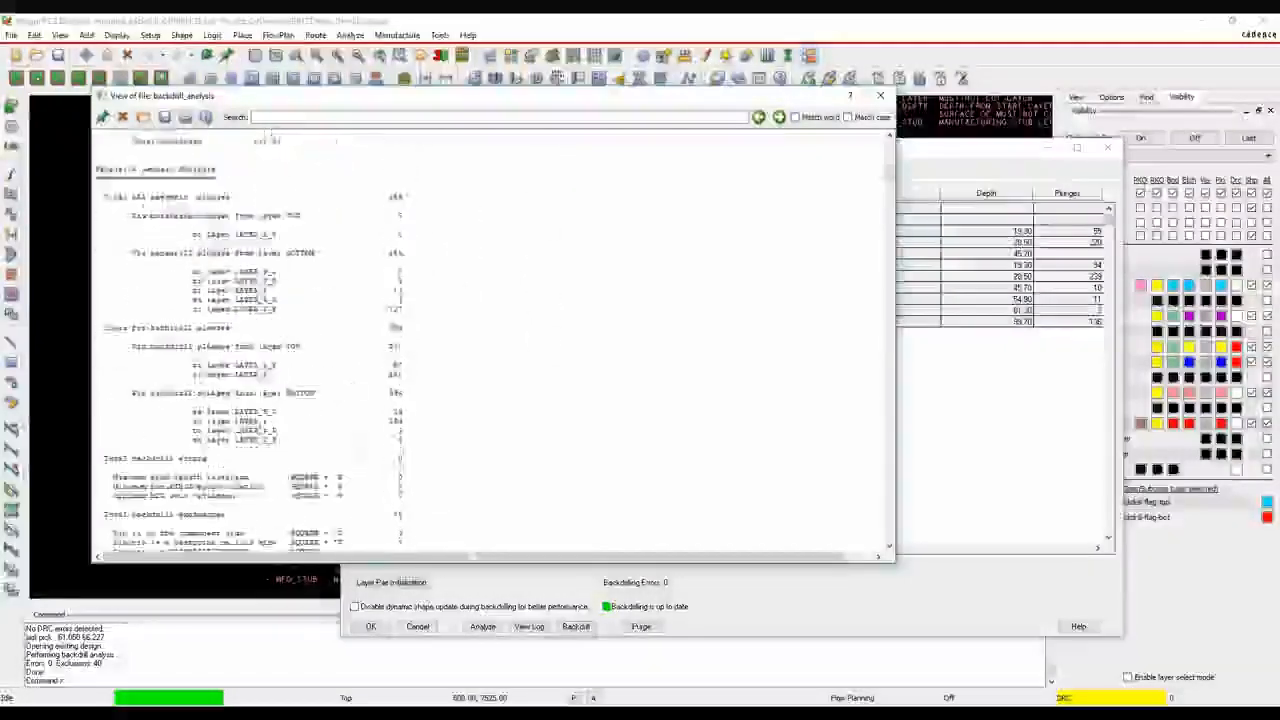
scroll(197, 253, down, 15)
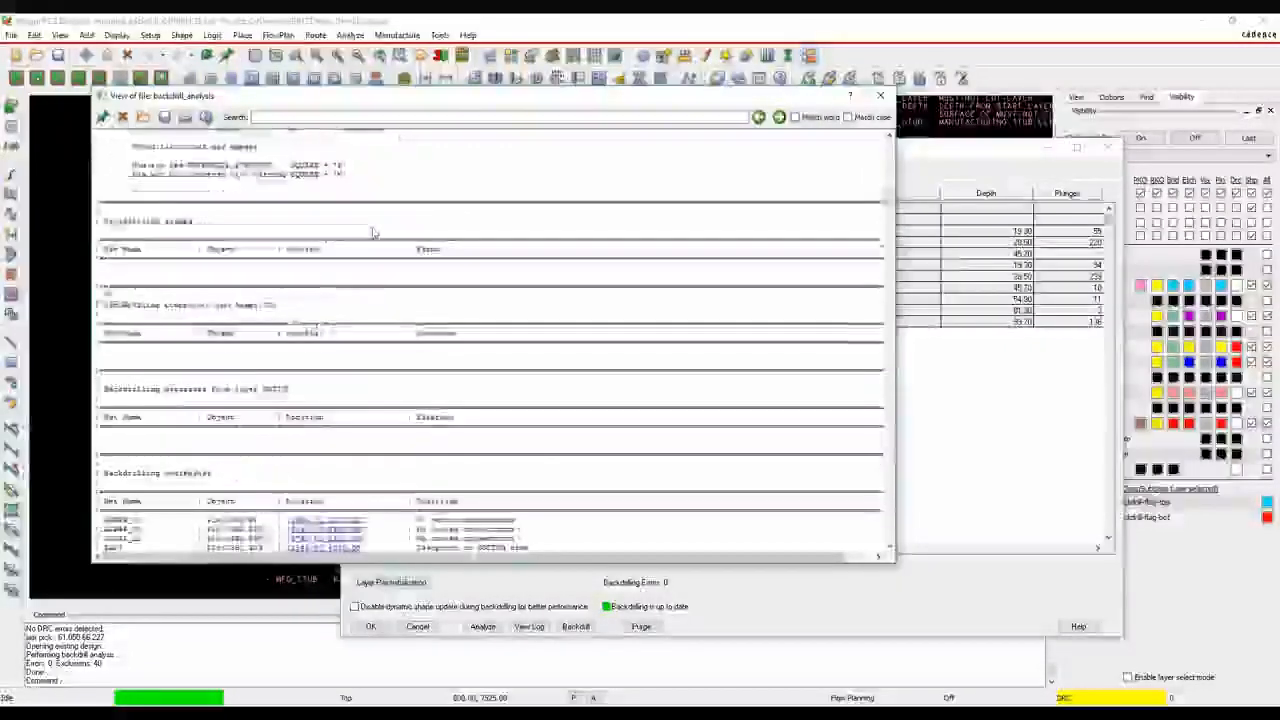
scroll(378, 255, down, 15)
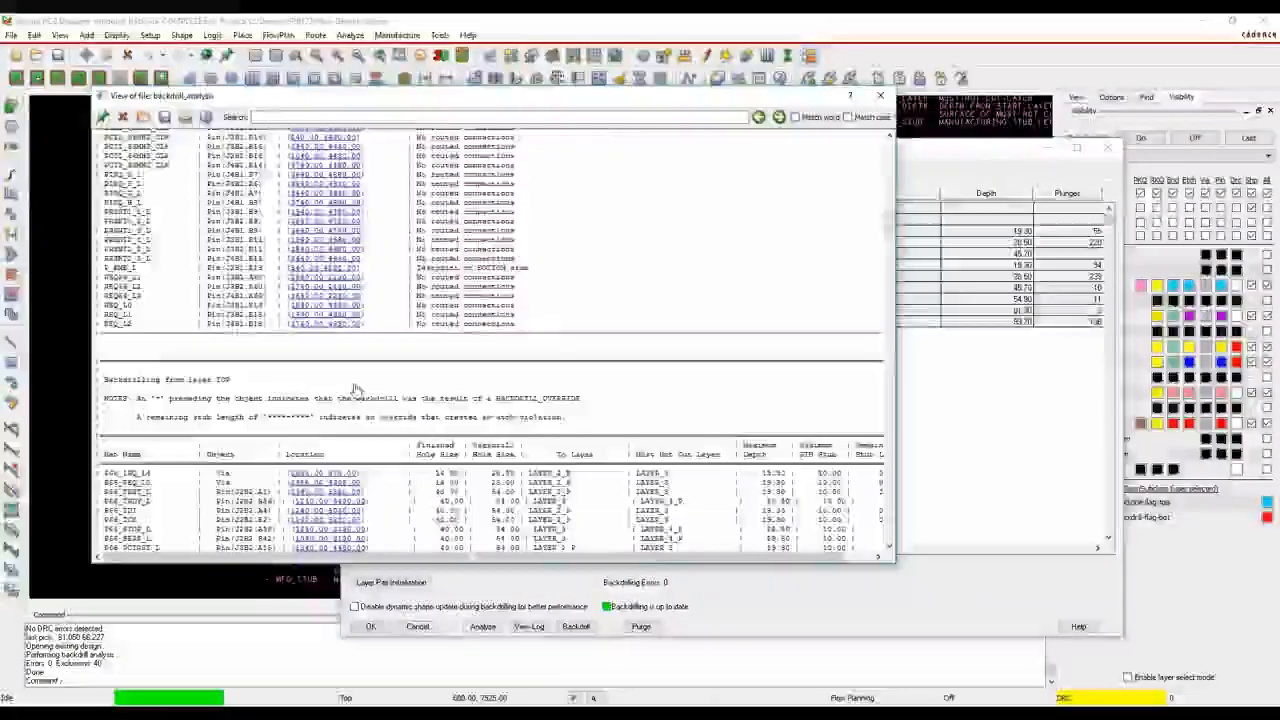
scroll(358, 393, up, 8)
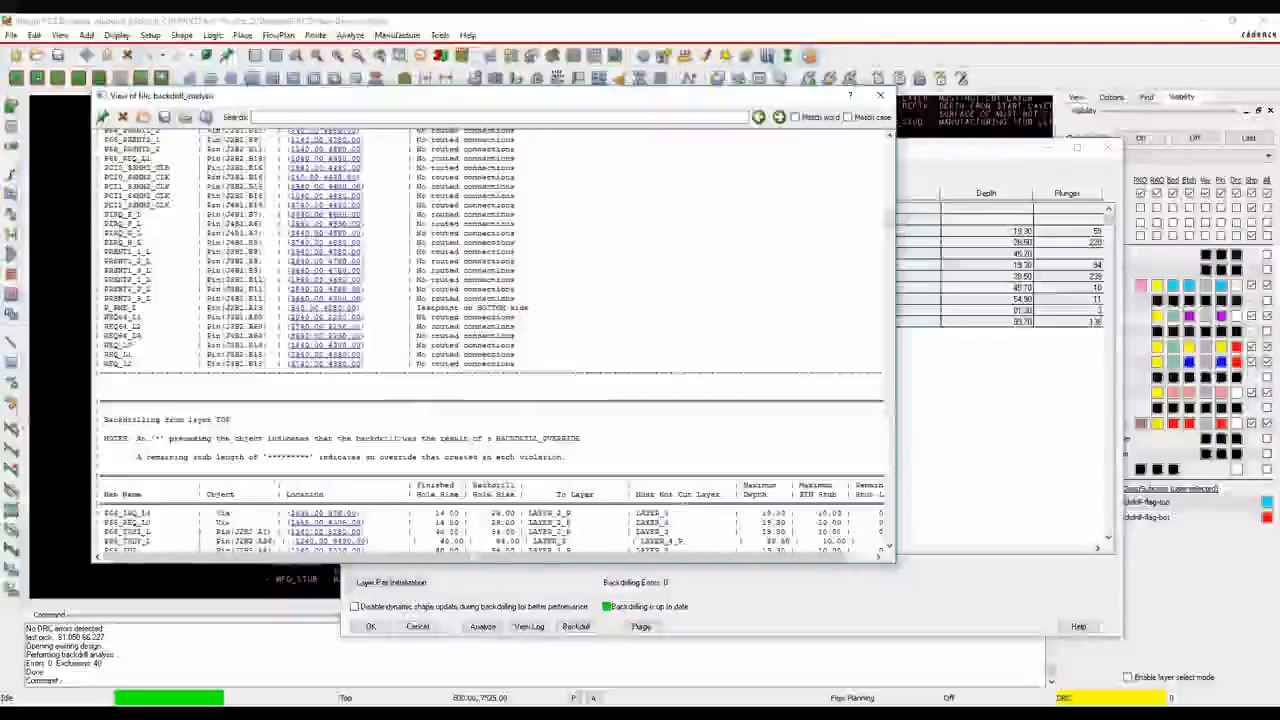
click(886, 100)
click(370, 626)
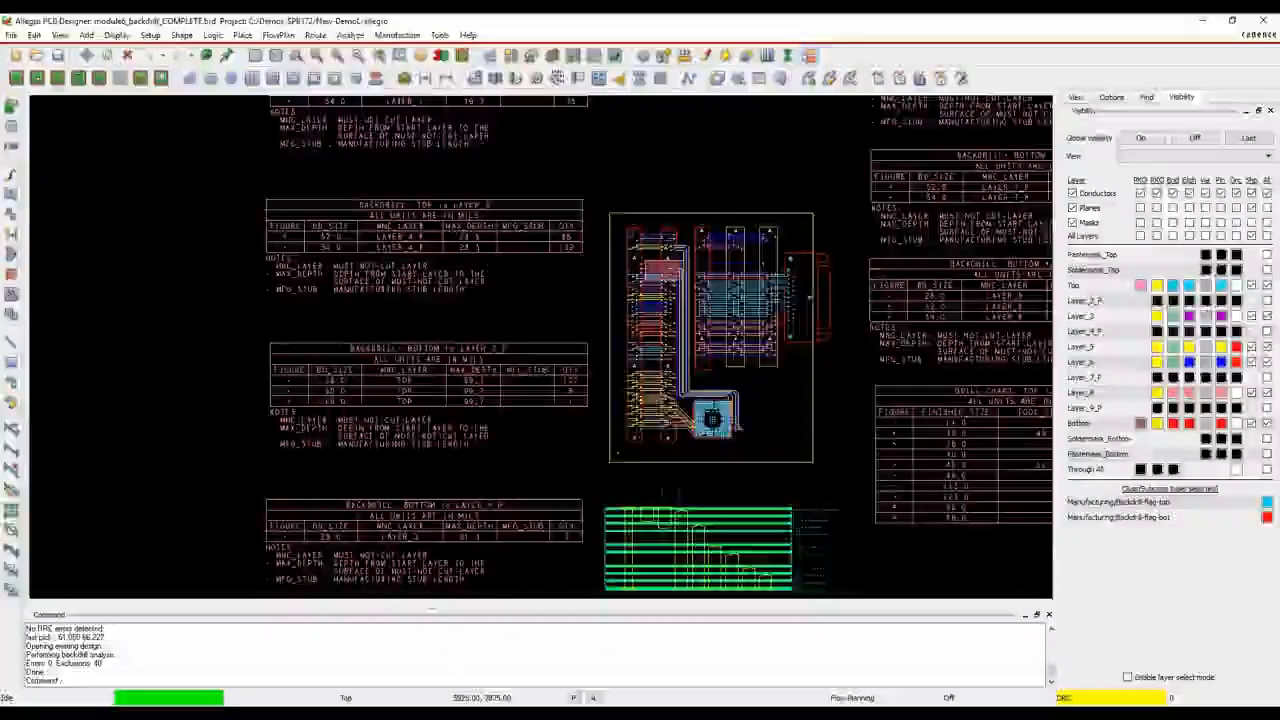